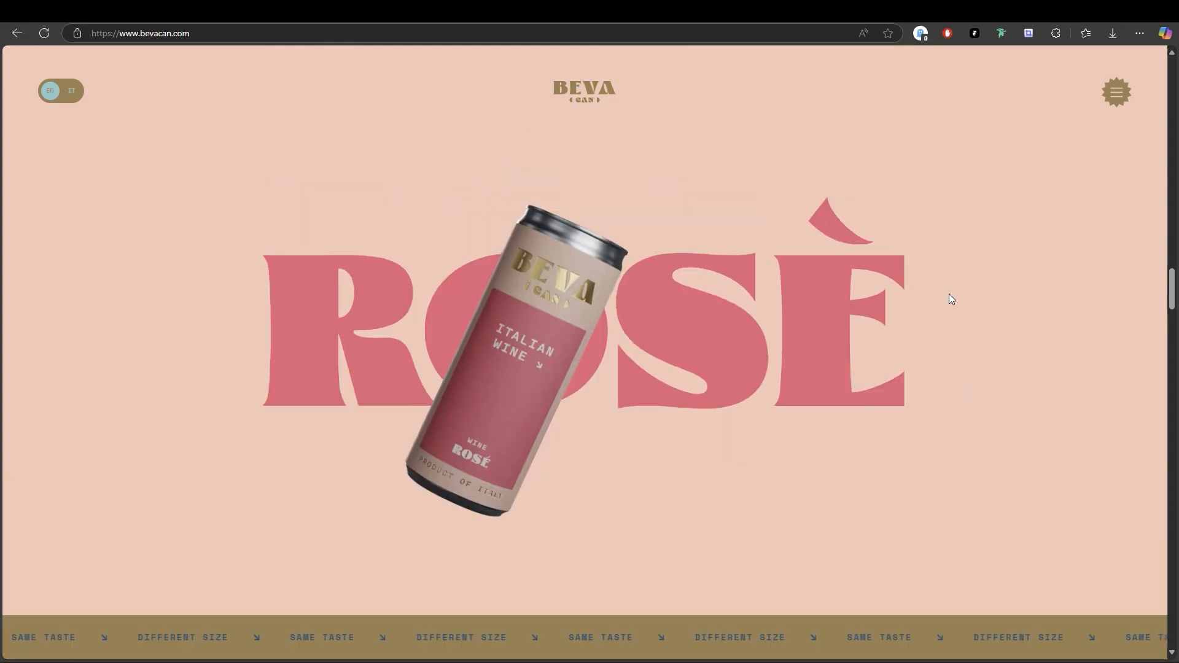
Examine the wine sections on the Bevacan homepage, including the cans, titles and background colours while scrolling.
{"action": "scroll", "coordinate": [949, 293], "scroll_direction": "up", "scroll_amount": 5}
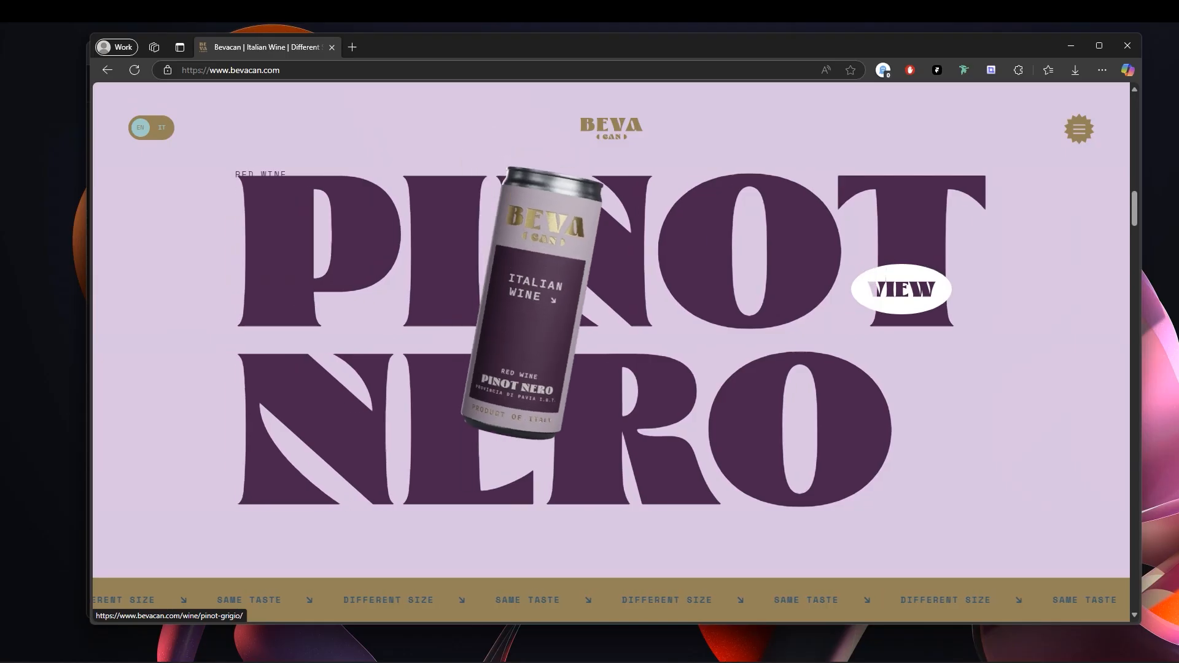
{"action": "scroll", "coordinate": [901, 289], "scroll_direction": "up", "scroll_amount": 5}
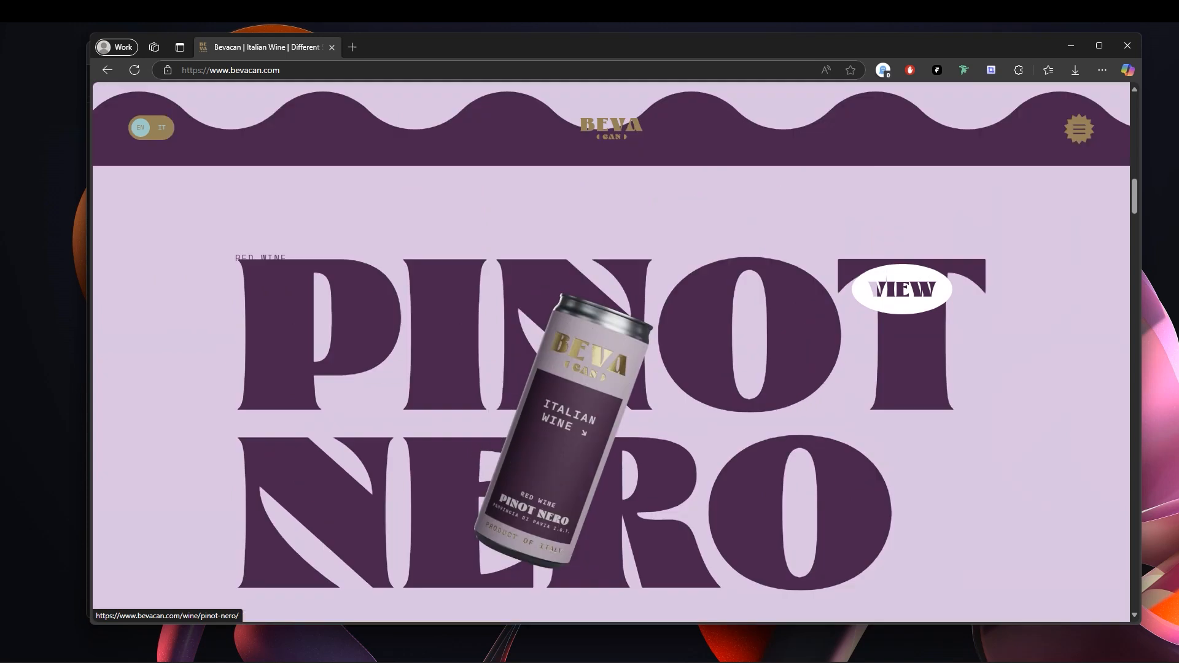
{"action": "scroll", "coordinate": [908, 289], "scroll_direction": "down", "scroll_amount": 5}
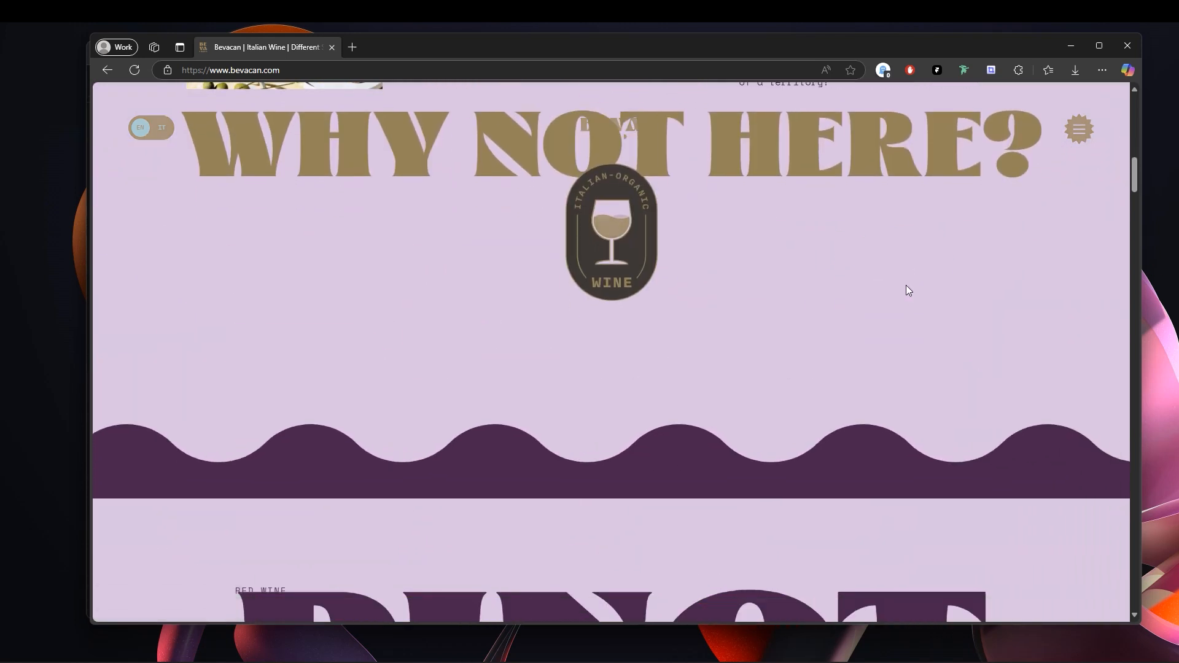
{"action": "scroll", "coordinate": [907, 284], "scroll_direction": "down", "scroll_amount": 2}
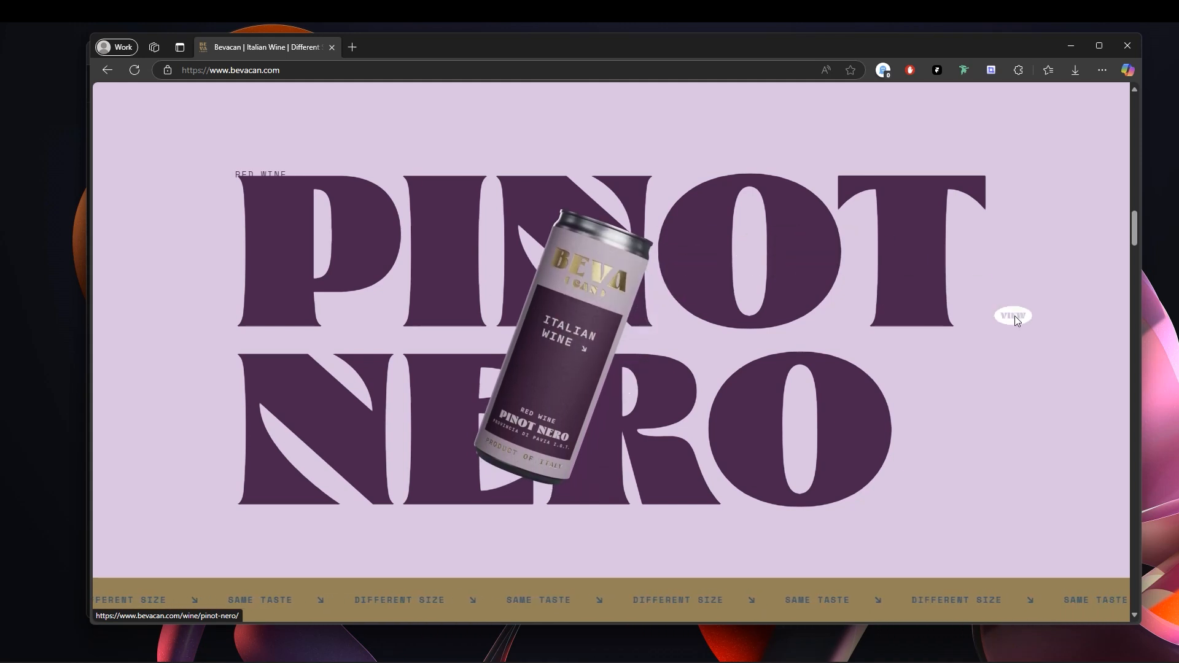
{"action": "scroll", "coordinate": [985, 307], "scroll_direction": "down", "scroll_amount": 3}
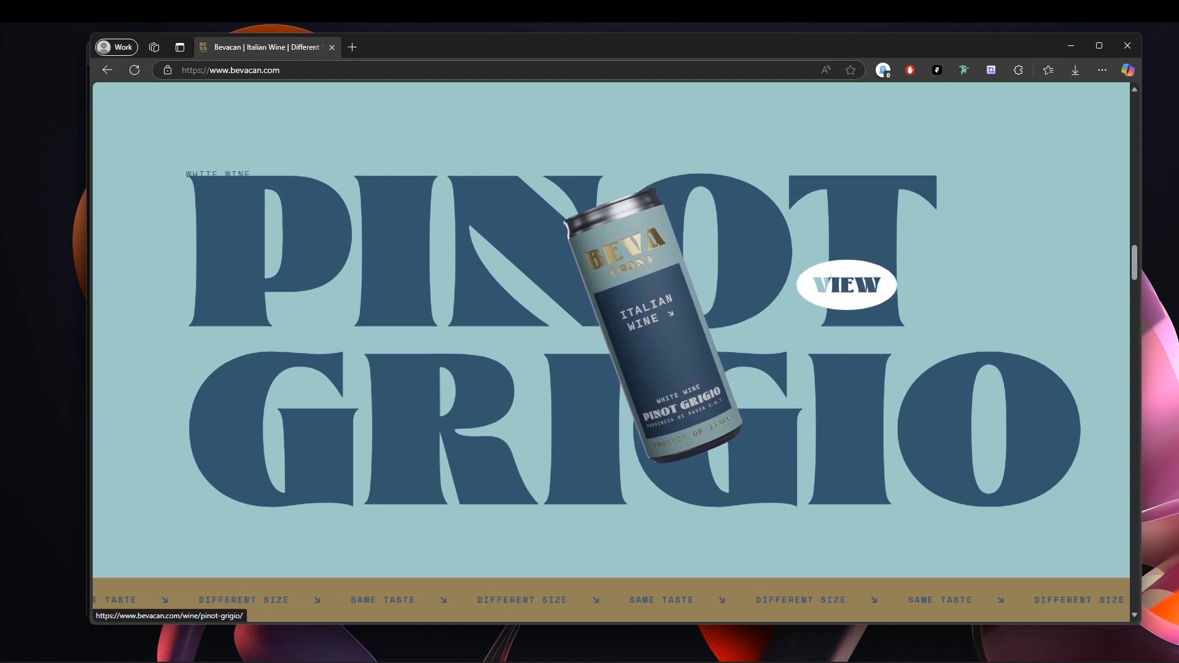
{"action": "scroll", "coordinate": [839, 289], "scroll_direction": "down", "scroll_amount": 3}
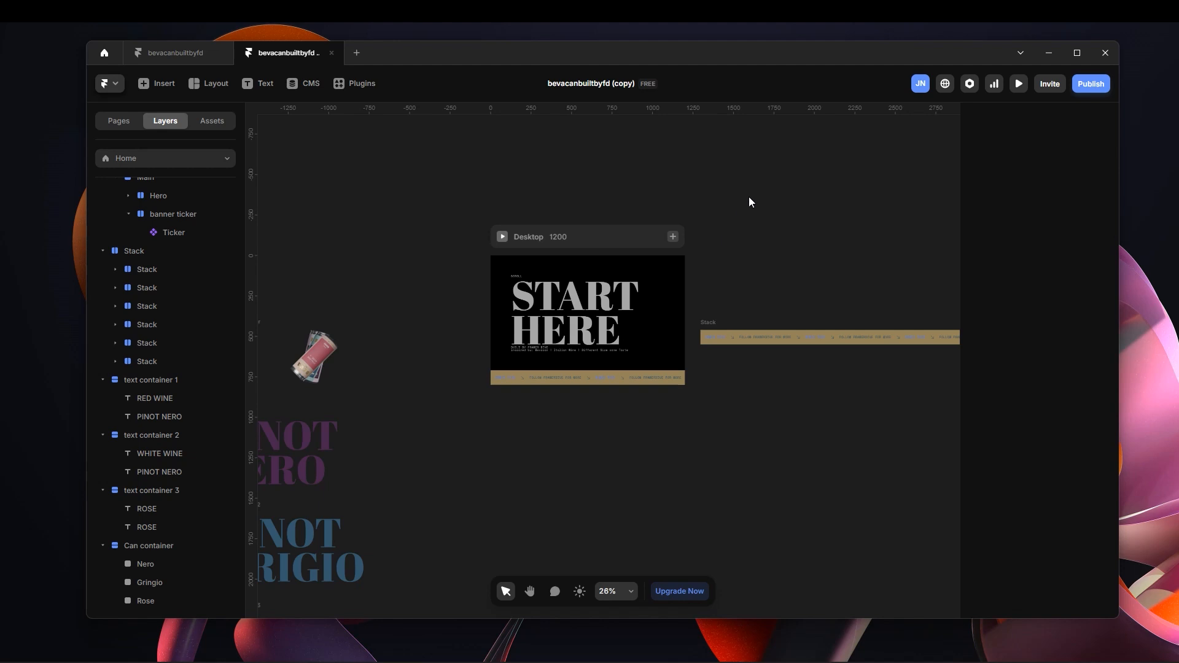
Switch to the Framer project and examine the Desktop frame with its START HERE hero and ticker.
{"action": "scroll", "coordinate": [550, 362], "scroll_direction": "up", "scroll_amount": 3}
{"action": "scroll", "coordinate": [603, 345], "scroll_direction": "up", "scroll_amount": 3}
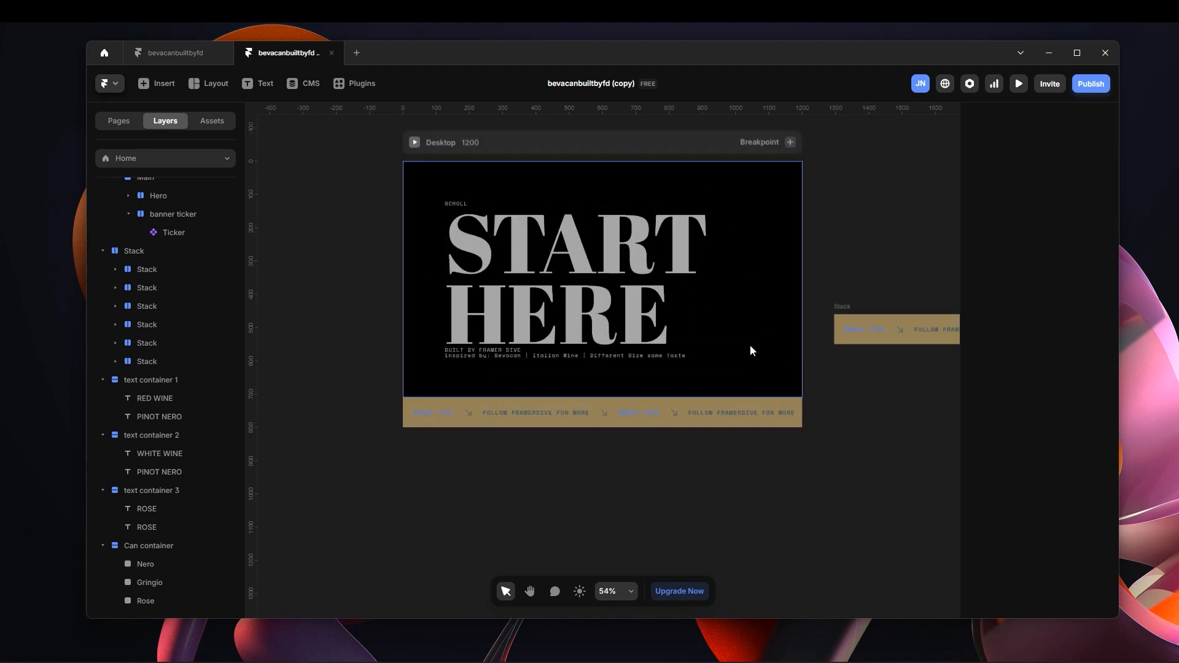
{"action": "scroll", "coordinate": [710, 344], "scroll_direction": "down", "scroll_amount": 3}
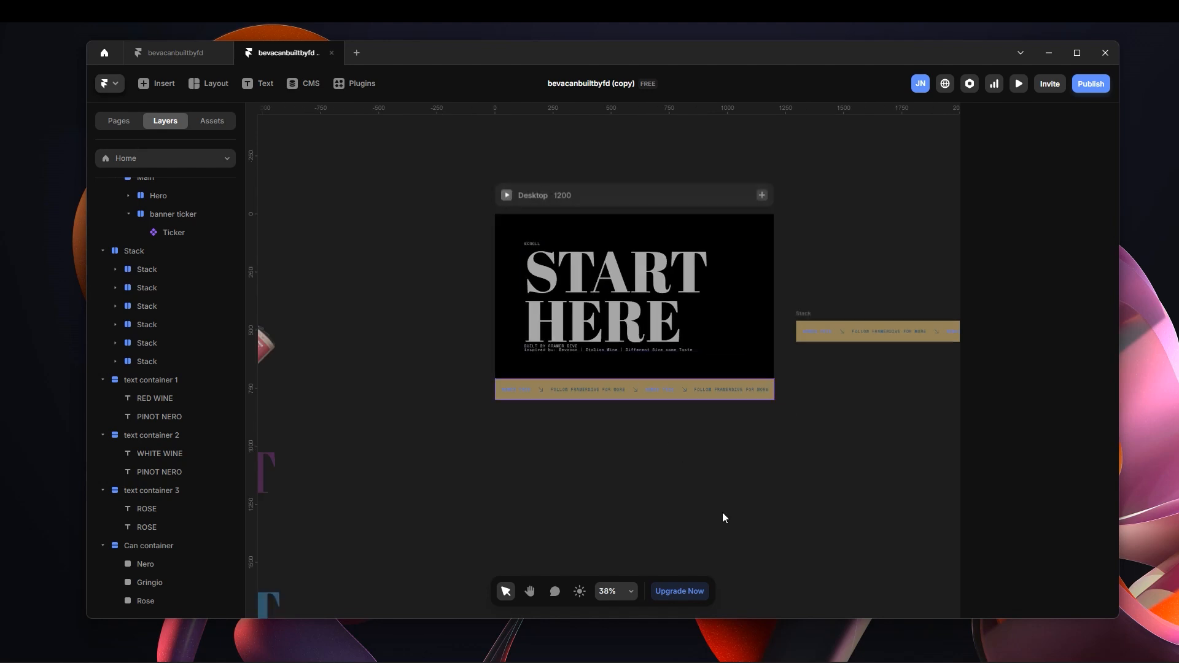
{"action": "scroll", "coordinate": [690, 436], "scroll_direction": "down", "scroll_amount": 2}
{"action": "left_click_drag", "start_coordinate": [478, 381], "coordinate": [800, 517]}
{"action": "scroll", "coordinate": [801, 536], "scroll_direction": "down", "scroll_amount": 2}
{"action": "scroll", "coordinate": [764, 436], "scroll_direction": "up", "scroll_amount": 3}
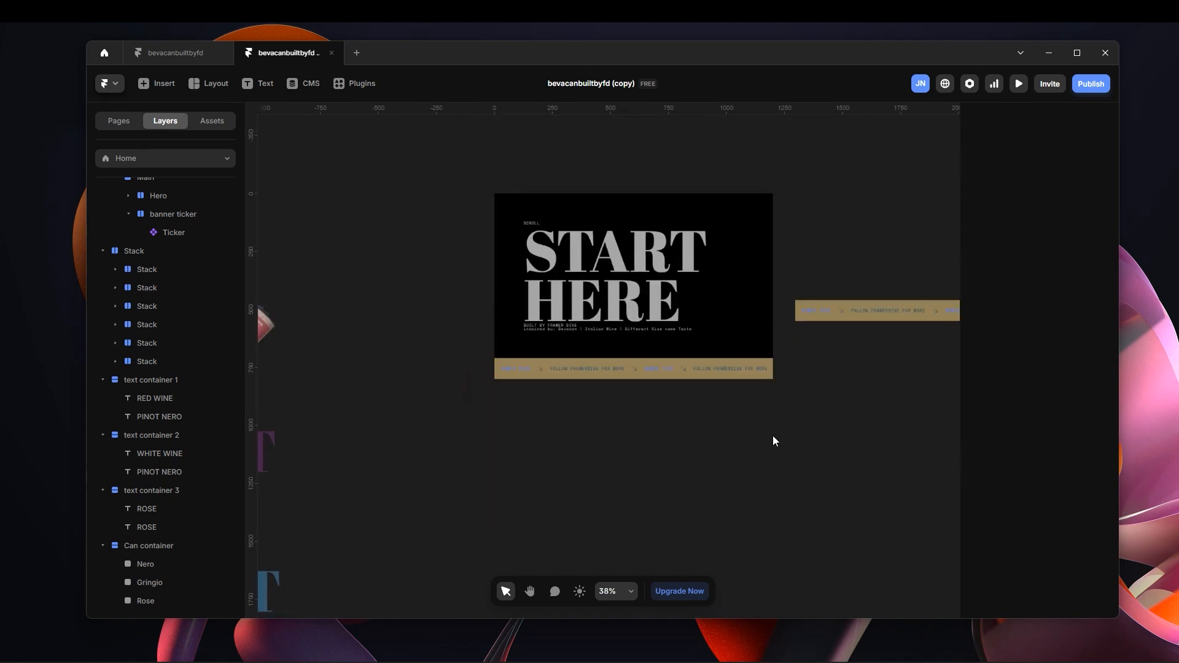
{"action": "scroll", "coordinate": [772, 440], "scroll_direction": "up", "scroll_amount": 3}
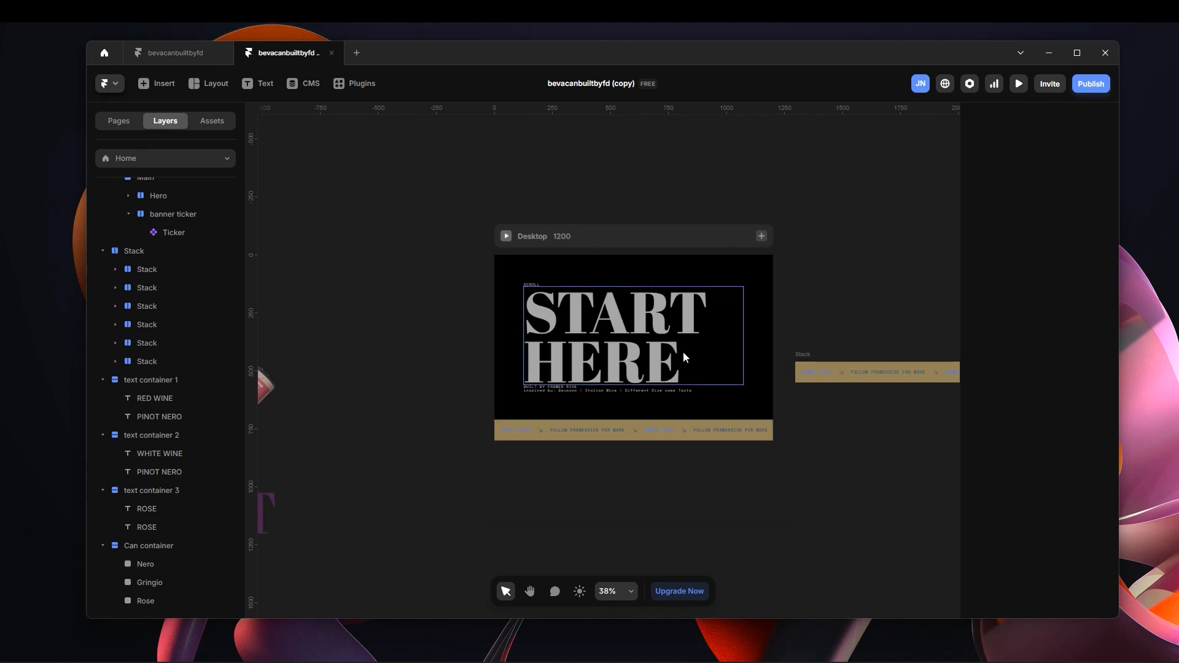
{"action": "scroll", "coordinate": [659, 383], "scroll_direction": "down", "scroll_amount": 3}
{"action": "scroll", "coordinate": [660, 383], "scroll_direction": "down", "scroll_amount": 4}
Inspect the Can container and the Rose can layer inside it.
{"action": "key", "text": "space"}
{"action": "left_click_drag", "start_coordinate": [587, 360], "coordinate": [888, 430]}
{"action": "left_click_drag", "start_coordinate": [649, 262], "coordinate": [677, 203]}
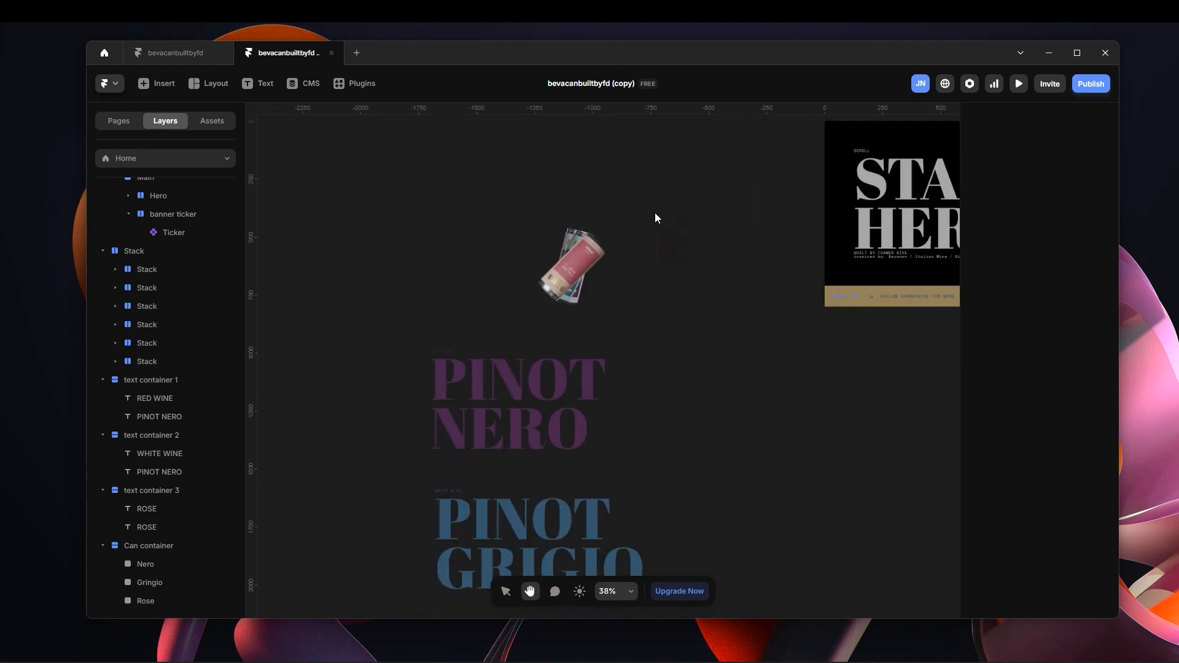
{"action": "left_click", "coordinate": [606, 259]}
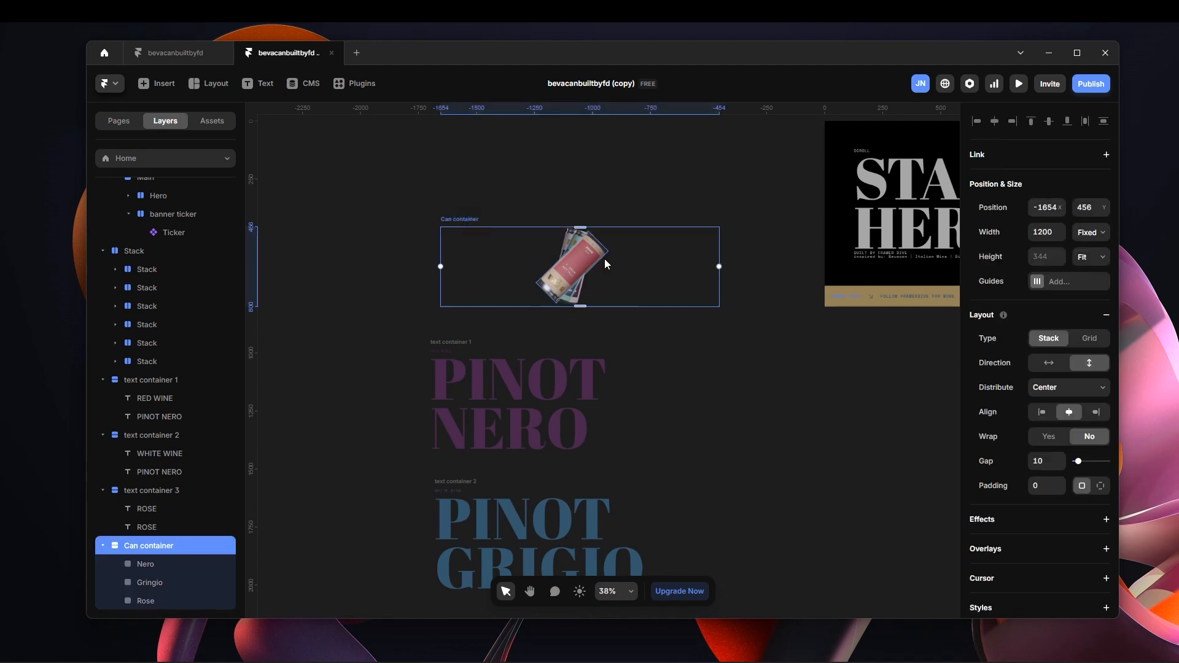
{"action": "scroll", "coordinate": [606, 259], "scroll_direction": "up", "scroll_amount": 5}
{"action": "left_click", "coordinate": [599, 246]}
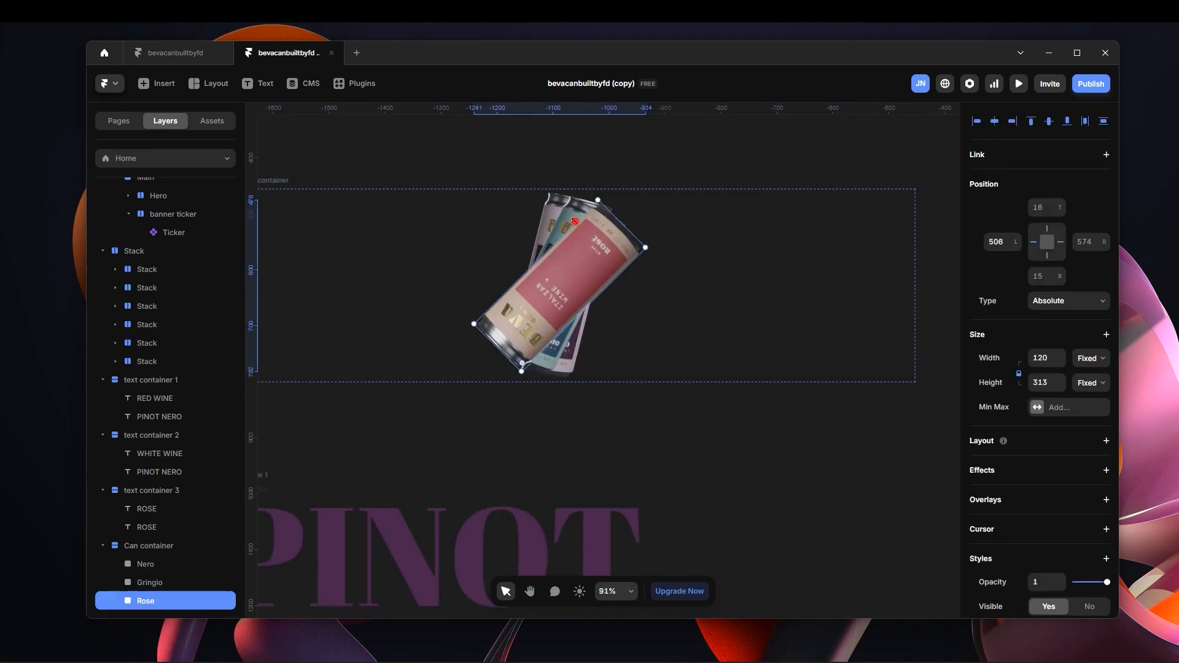
{"action": "left_click", "coordinate": [201, 546]}
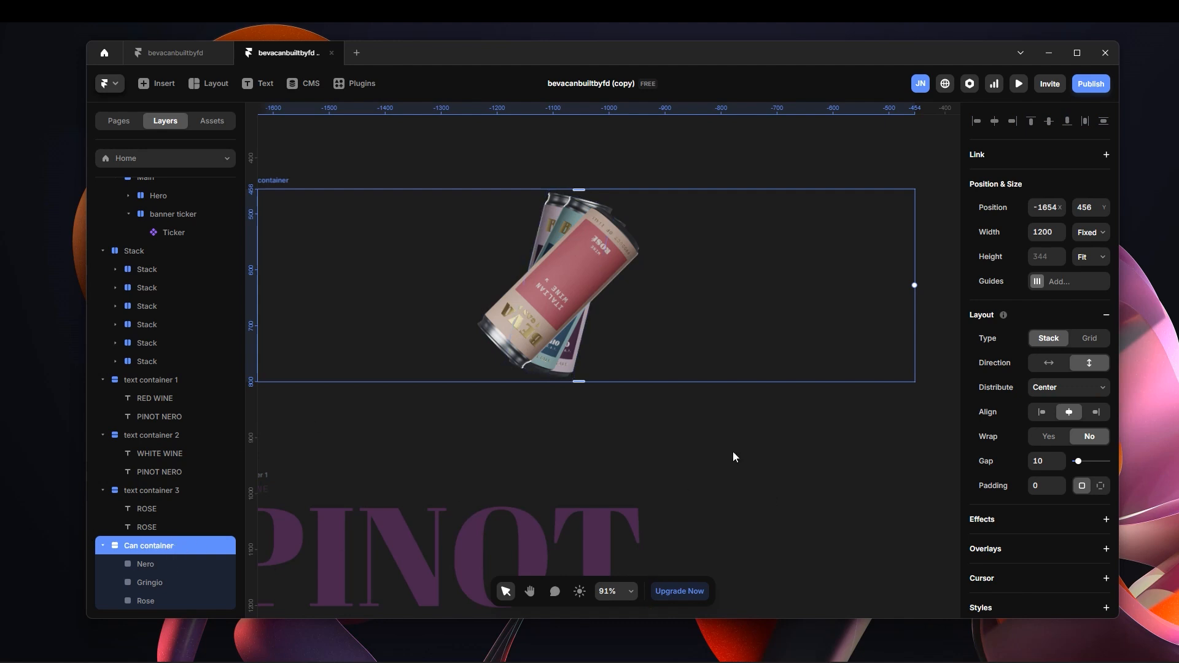
Examine text container 1 and the Pinot Nero, Pinot Grigio and Rose titles on the canvas.
{"action": "scroll", "coordinate": [614, 460], "scroll_direction": "down", "scroll_amount": 8}
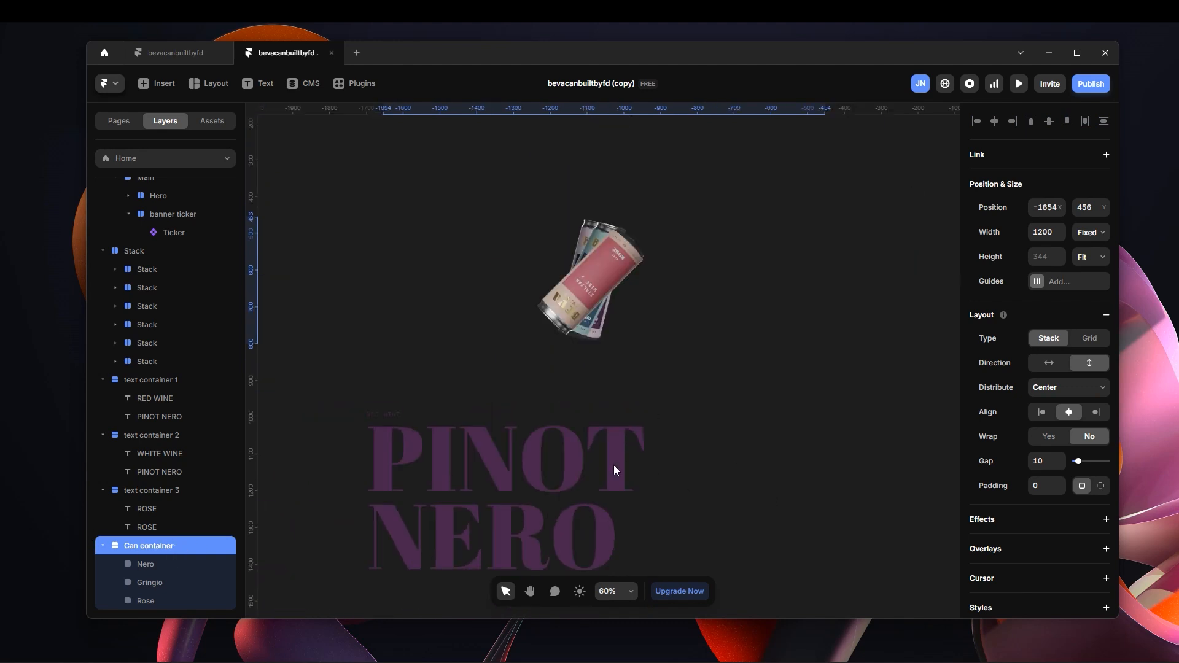
{"action": "left_click", "coordinate": [465, 320]}
{"action": "scroll", "coordinate": [571, 399], "scroll_direction": "down", "scroll_amount": 5}
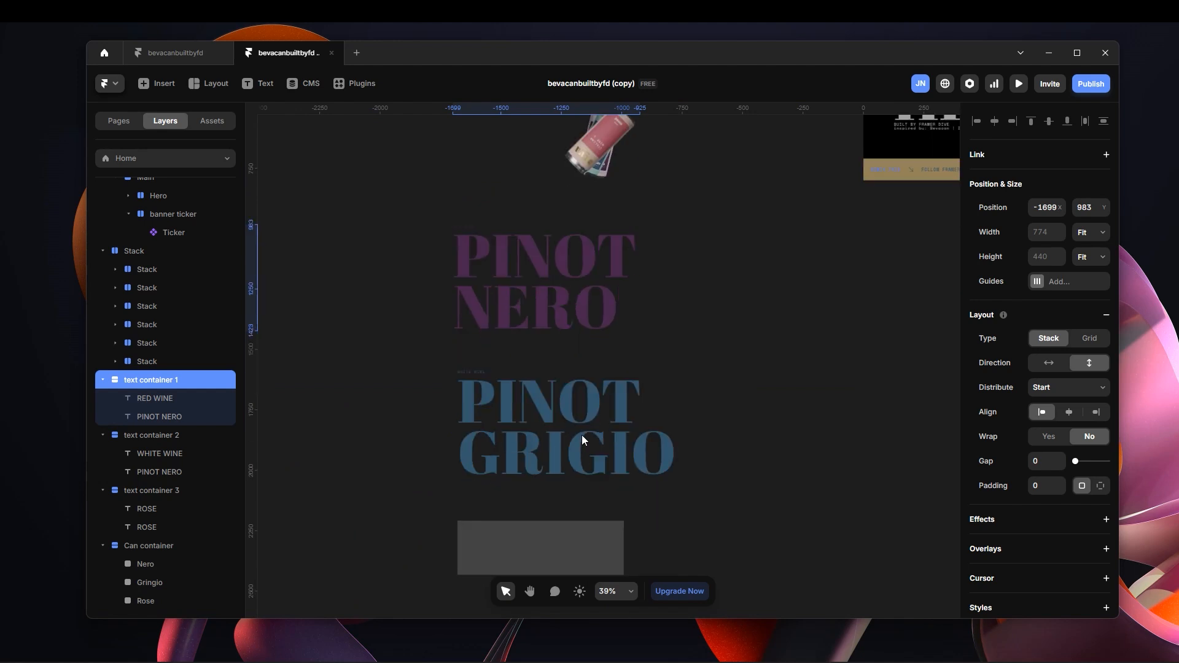
{"action": "scroll", "coordinate": [565, 284], "scroll_direction": "up", "scroll_amount": 2}
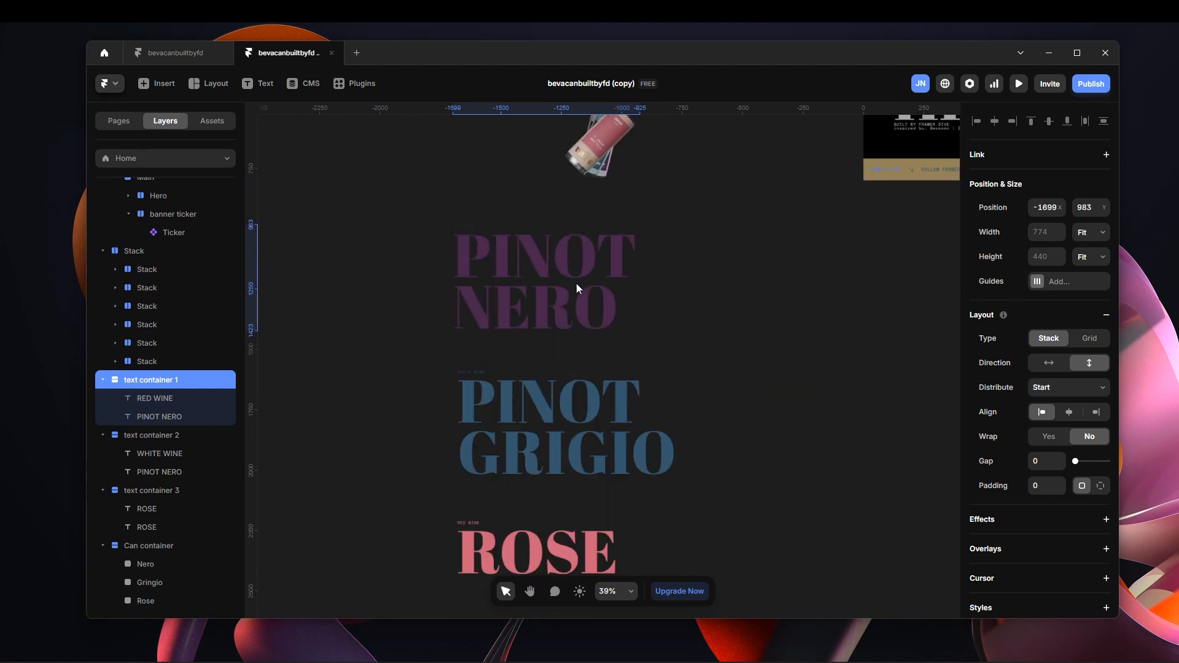
{"action": "scroll", "coordinate": [481, 372], "scroll_direction": "up", "scroll_amount": 6}
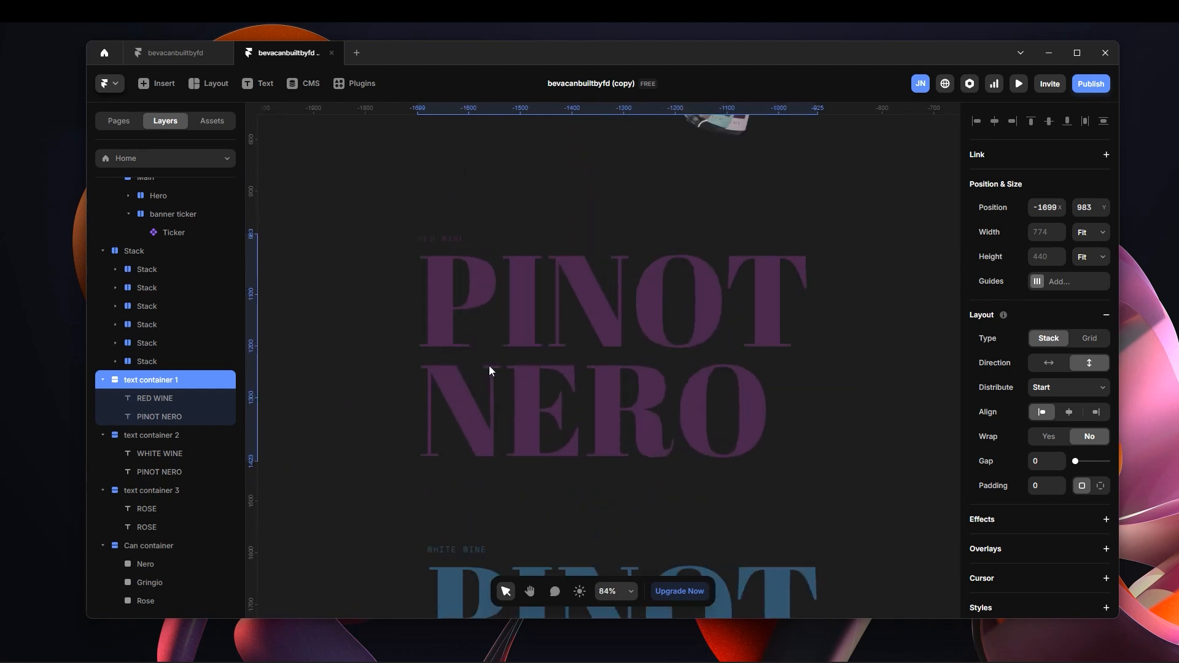
{"action": "scroll", "coordinate": [741, 380], "scroll_direction": "down", "scroll_amount": 6}
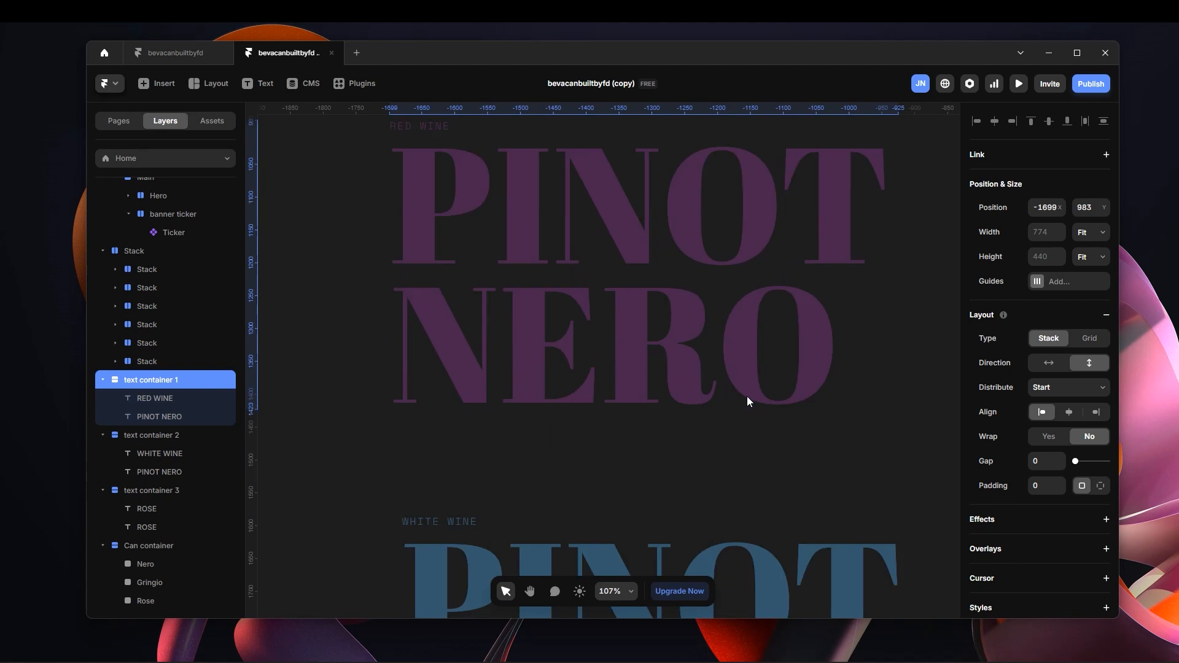
{"action": "left_click", "coordinate": [856, 170]}
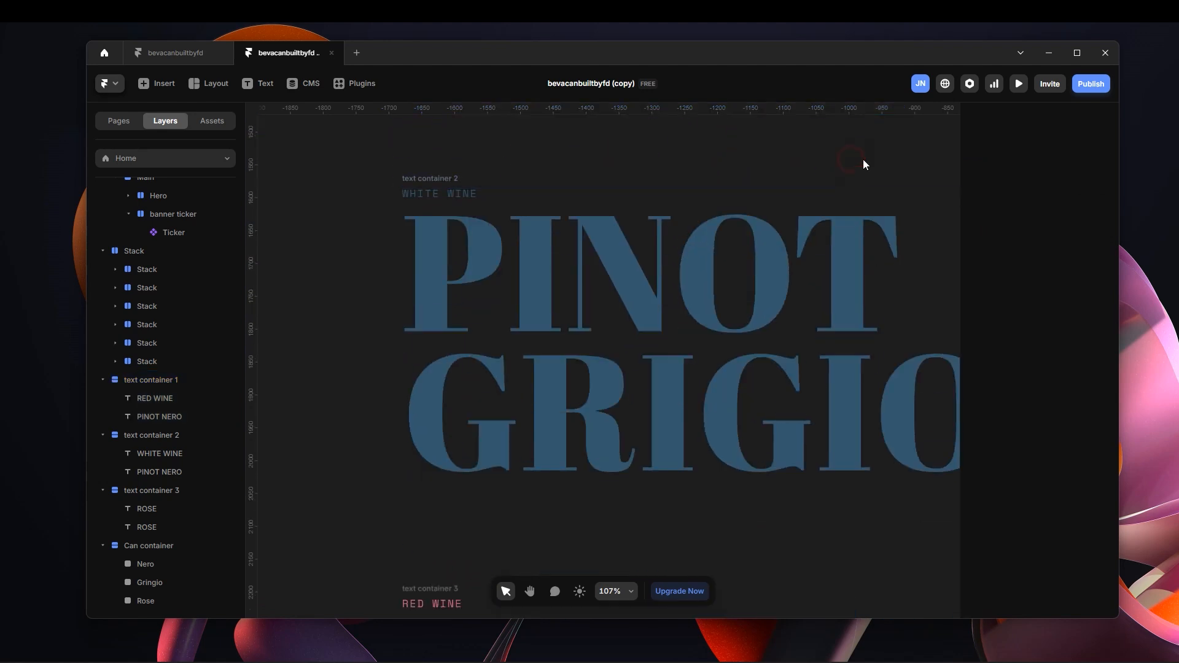
Return to the Desktop frame and review its hero and ticker beside the loose can and text elements.
{"action": "key", "text": "h"}
{"action": "left_click_drag", "start_coordinate": [860, 164], "coordinate": [741, 344]}
{"action": "scroll", "coordinate": [741, 344], "scroll_direction": "up", "scroll_amount": 10}
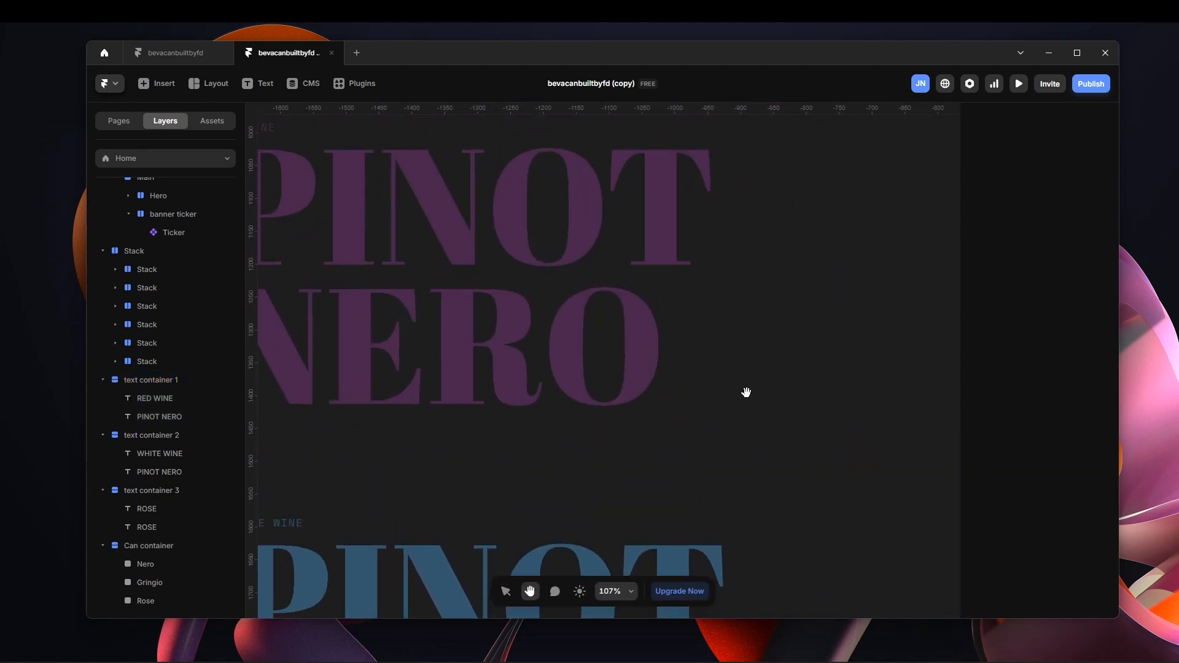
{"action": "scroll", "coordinate": [745, 392], "scroll_direction": "left", "scroll_amount": 5}
{"action": "scroll", "coordinate": [769, 328], "scroll_direction": "up", "scroll_amount": 8}
{"action": "scroll", "coordinate": [769, 328], "scroll_direction": "right", "scroll_amount": 4}
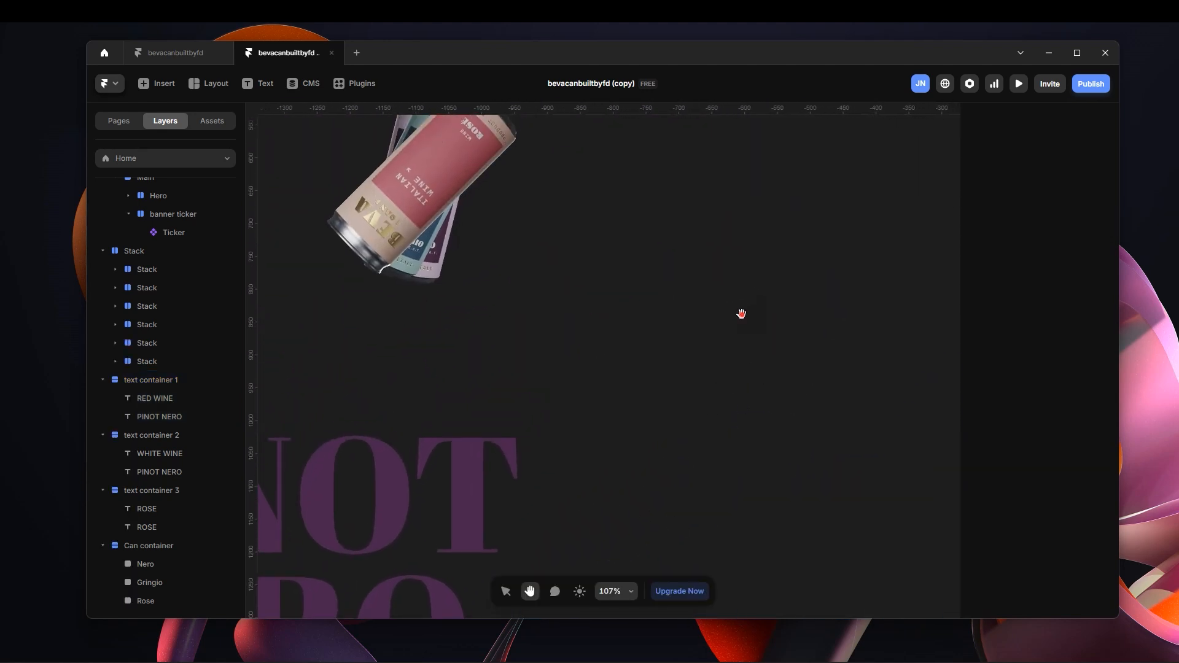
{"action": "scroll", "coordinate": [668, 405], "scroll_direction": "up", "scroll_amount": 6}
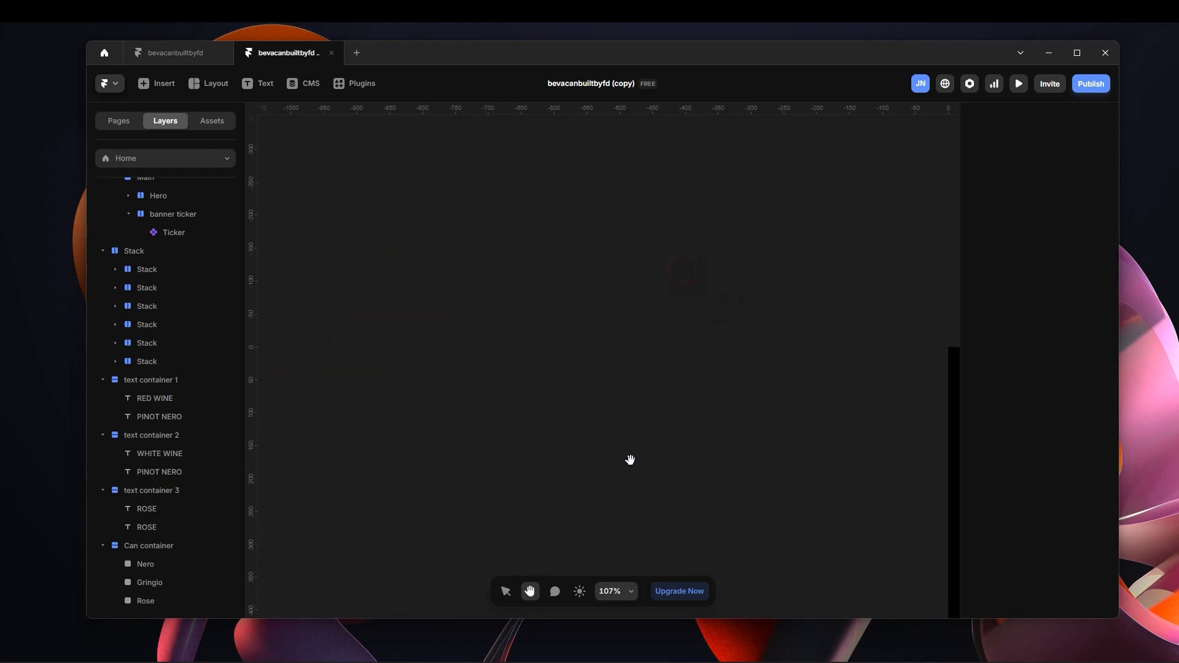
{"action": "key", "text": "v"}
{"action": "scroll", "coordinate": [647, 394], "scroll_direction": "down", "scroll_amount": 5}
{"action": "key", "text": "h"}
{"action": "left_click_drag", "start_coordinate": [750, 276], "coordinate": [590, 174]}
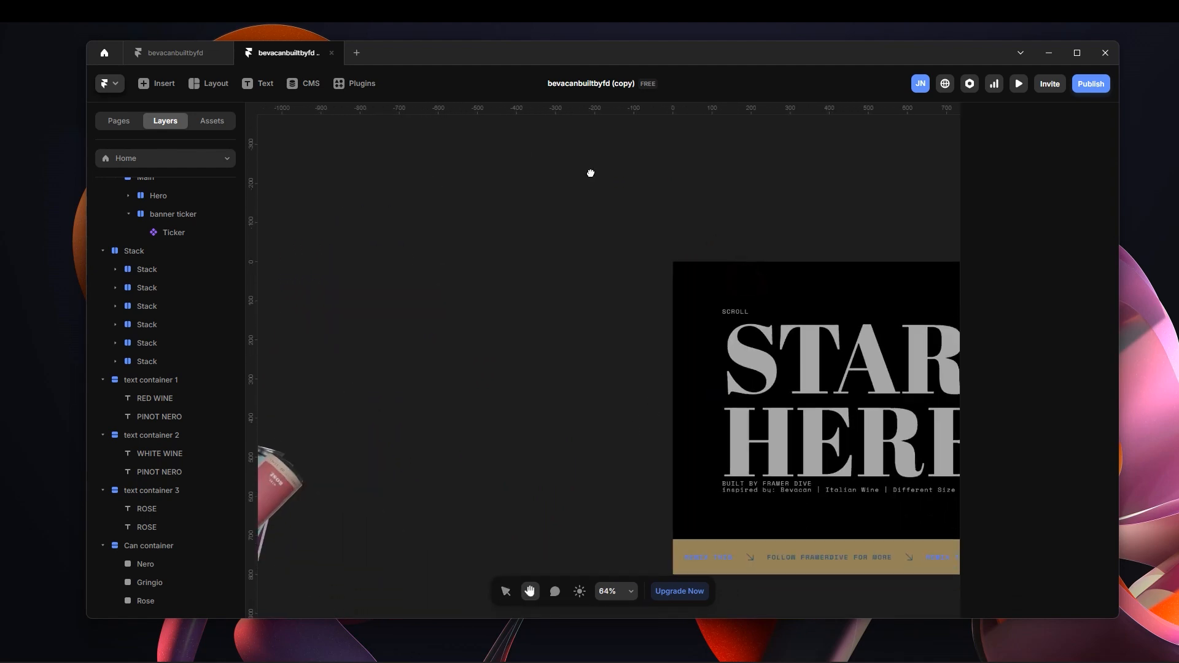
{"action": "left_click_drag", "start_coordinate": [761, 192], "coordinate": [591, 141]}
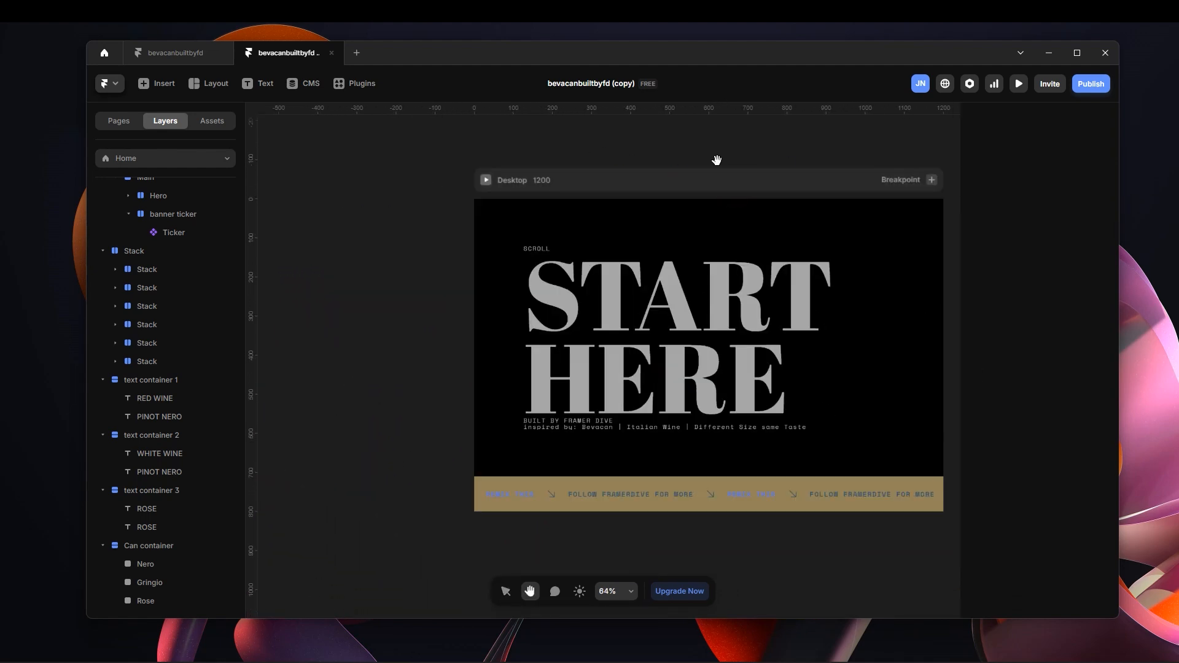
{"action": "left_click_drag", "start_coordinate": [710, 160], "coordinate": [639, 147]}
{"action": "key", "text": "v"}
{"action": "scroll", "coordinate": [686, 426], "scroll_direction": "down", "scroll_amount": 3}
{"action": "scroll", "coordinate": [687, 431], "scroll_direction": "up", "scroll_amount": 2}
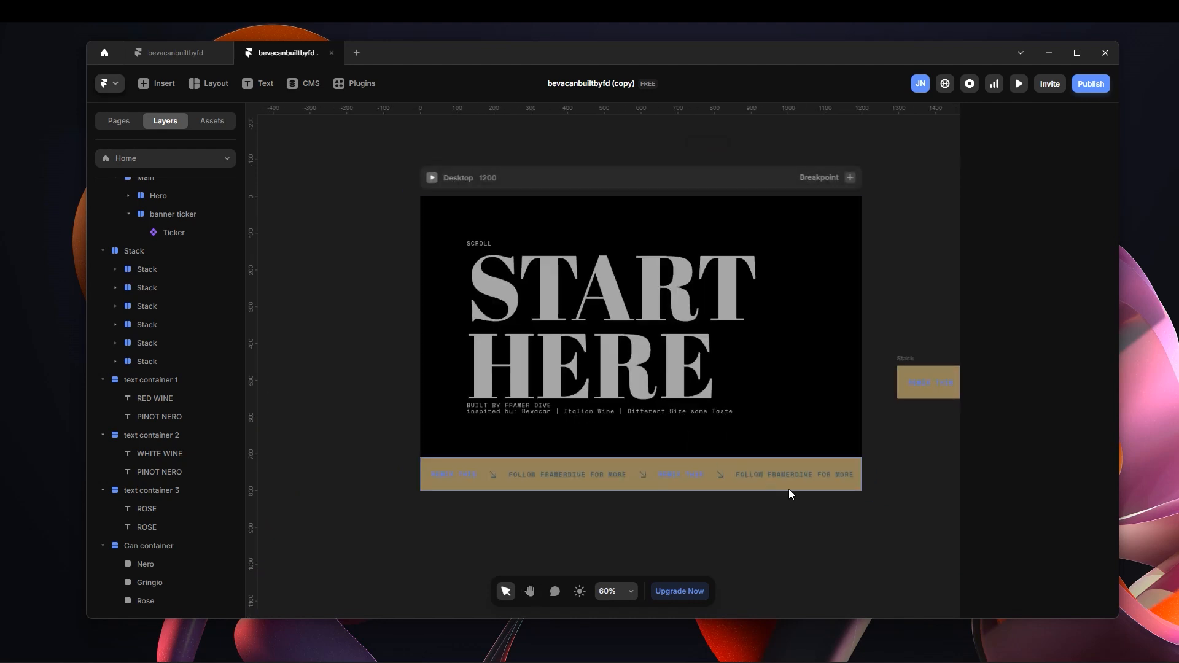
{"action": "scroll", "coordinate": [790, 490], "scroll_direction": "up", "scroll_amount": 3}
{"action": "scroll", "coordinate": [441, 381], "scroll_direction": "down", "scroll_amount": 3}
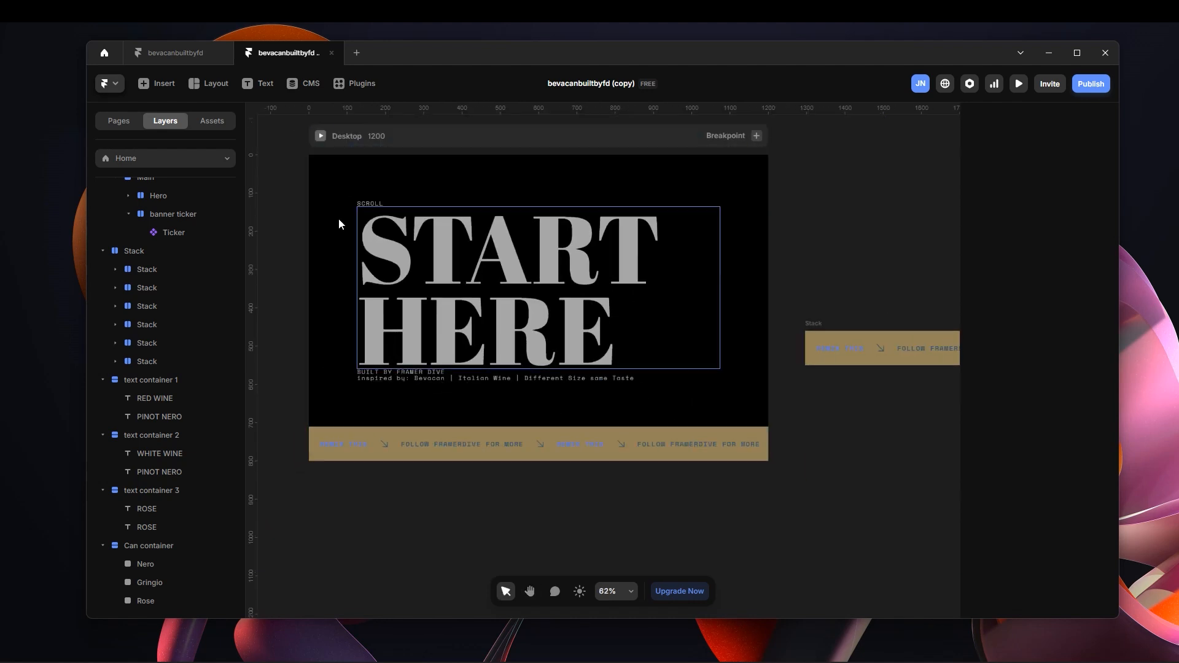
{"action": "key", "text": "h"}
{"action": "left_click_drag", "start_coordinate": [291, 152], "coordinate": [347, 184]}
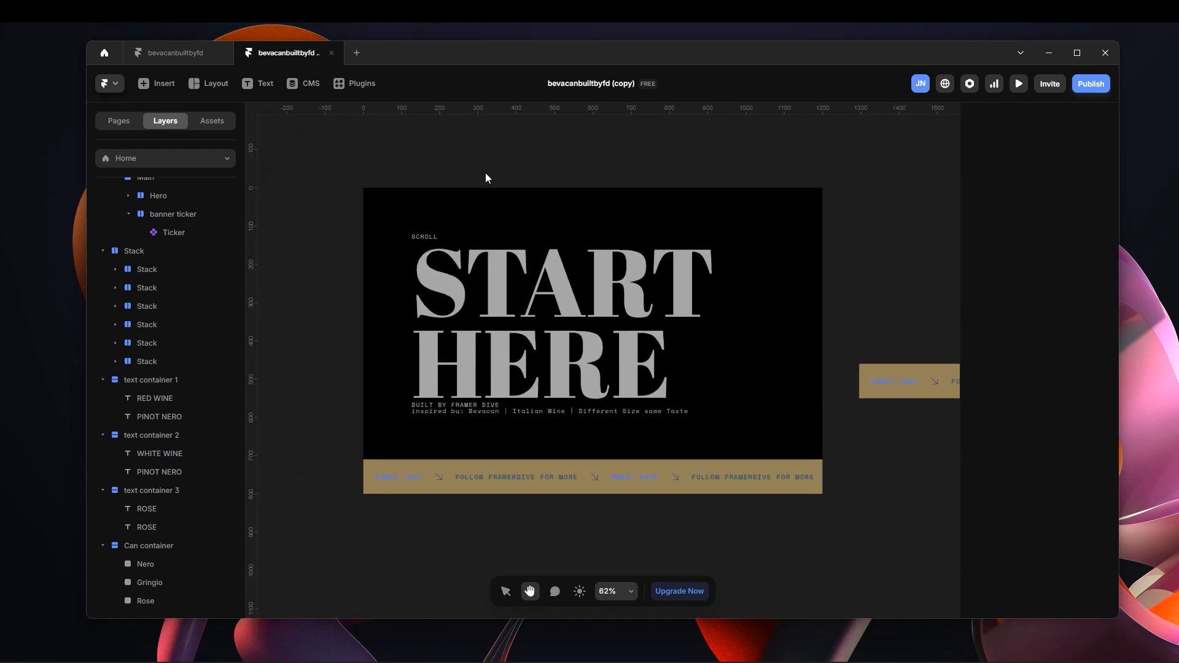
Preview the Desktop page full-window without the preview interface, and return to the canvas.
{"action": "key", "text": "v"}
{"action": "left_click", "coordinate": [498, 168]}
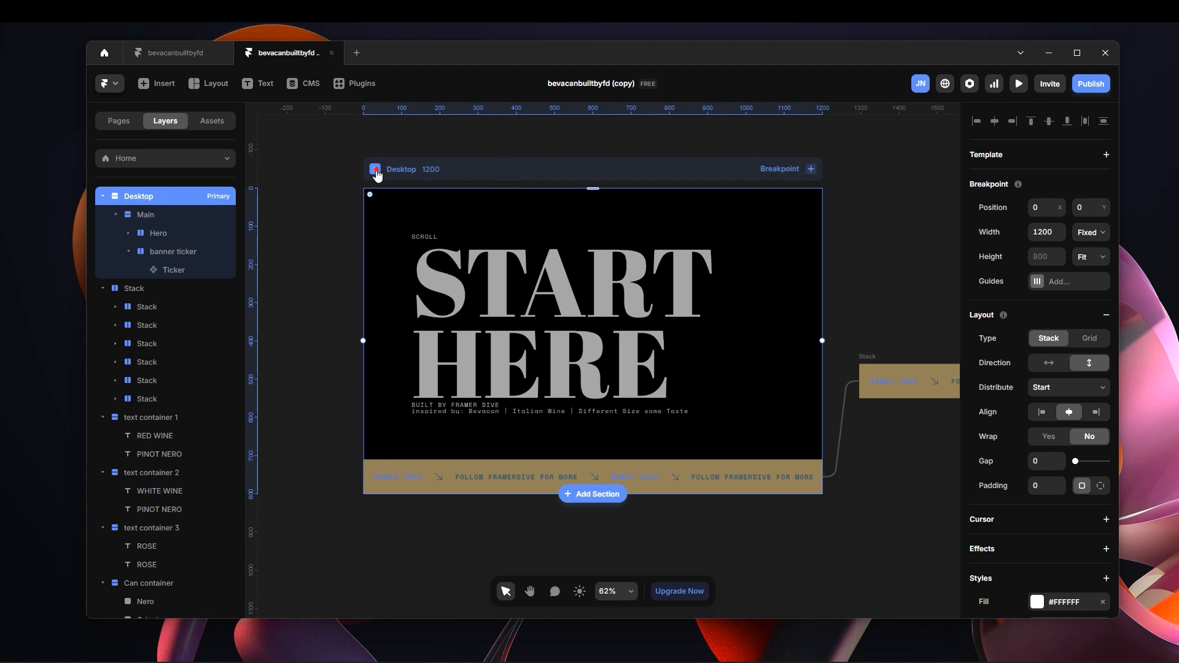
{"action": "left_click", "coordinate": [376, 175]}
{"action": "left_click", "coordinate": [204, 83]}
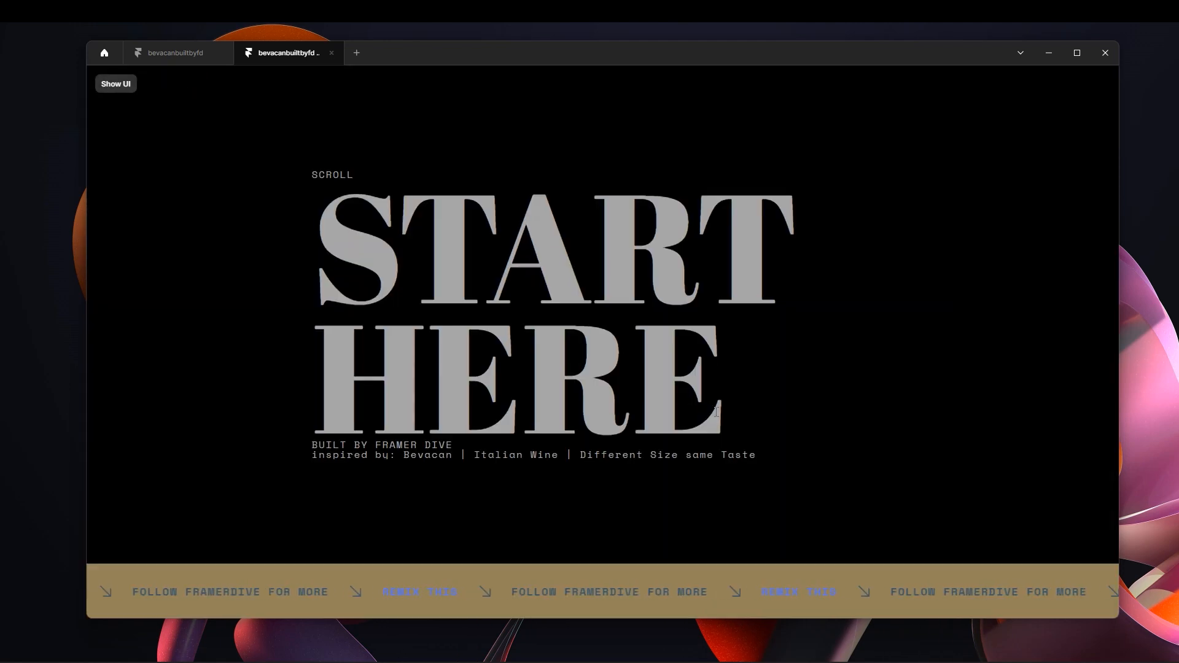
{"action": "left_click", "coordinate": [115, 84]}
{"action": "left_click", "coordinate": [116, 83]}
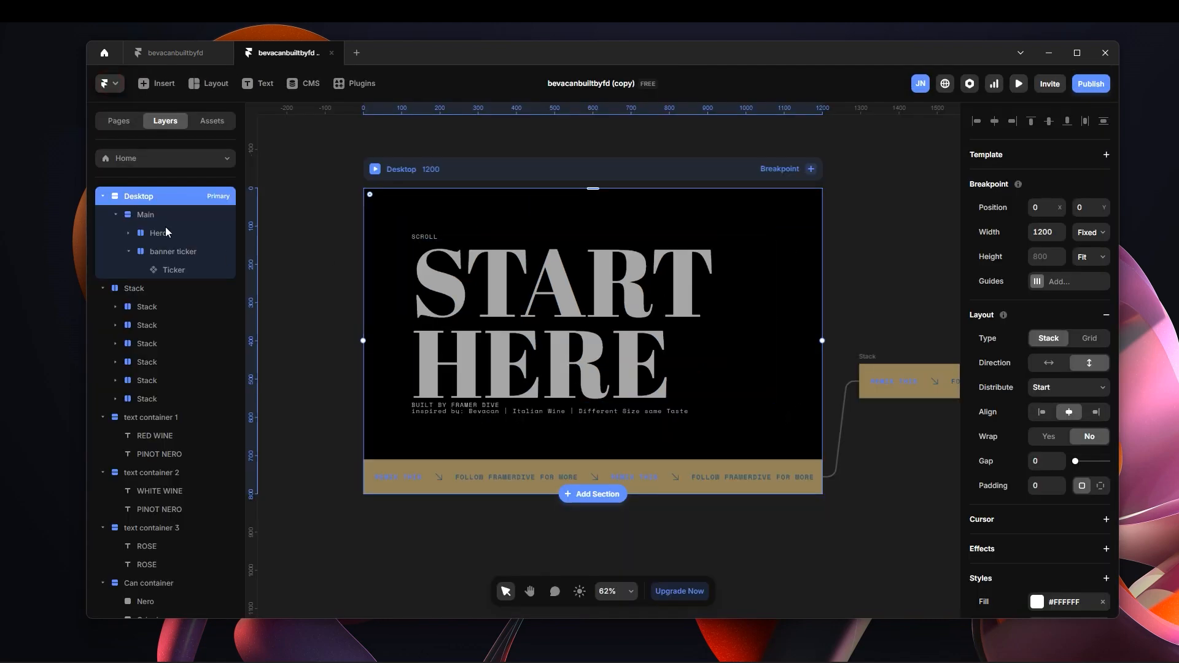
Inspect the size and layout settings of the Main, Hero and banner ticker layers.
{"action": "left_click", "coordinate": [197, 222]}
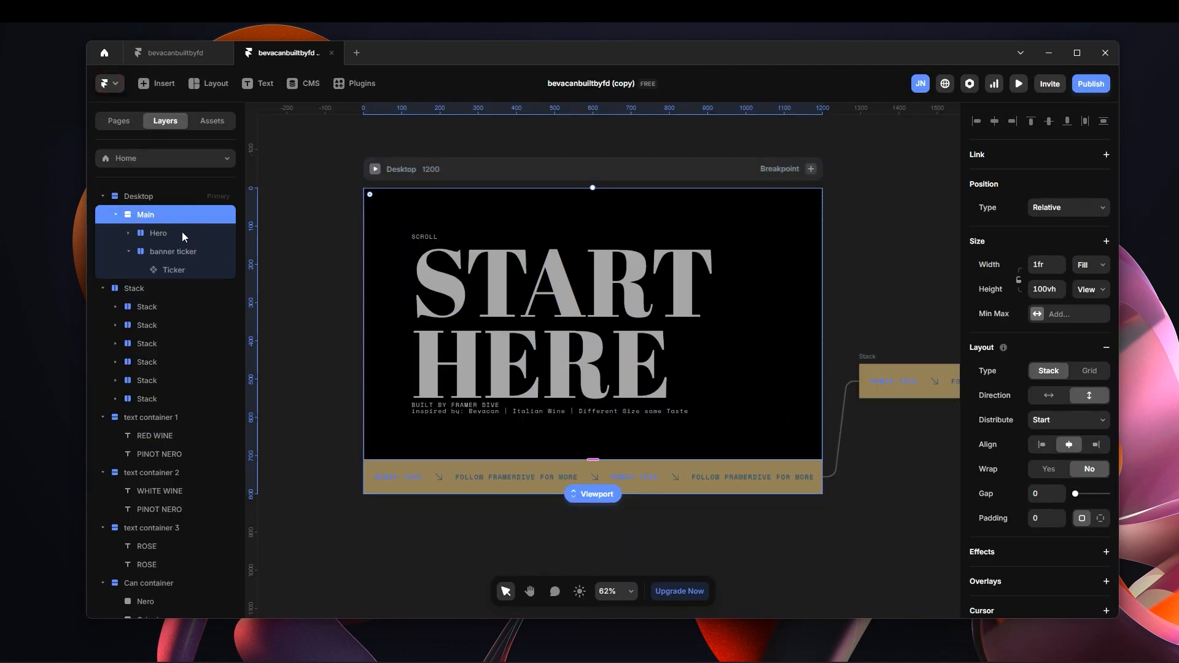
{"action": "left_click", "coordinate": [191, 235]}
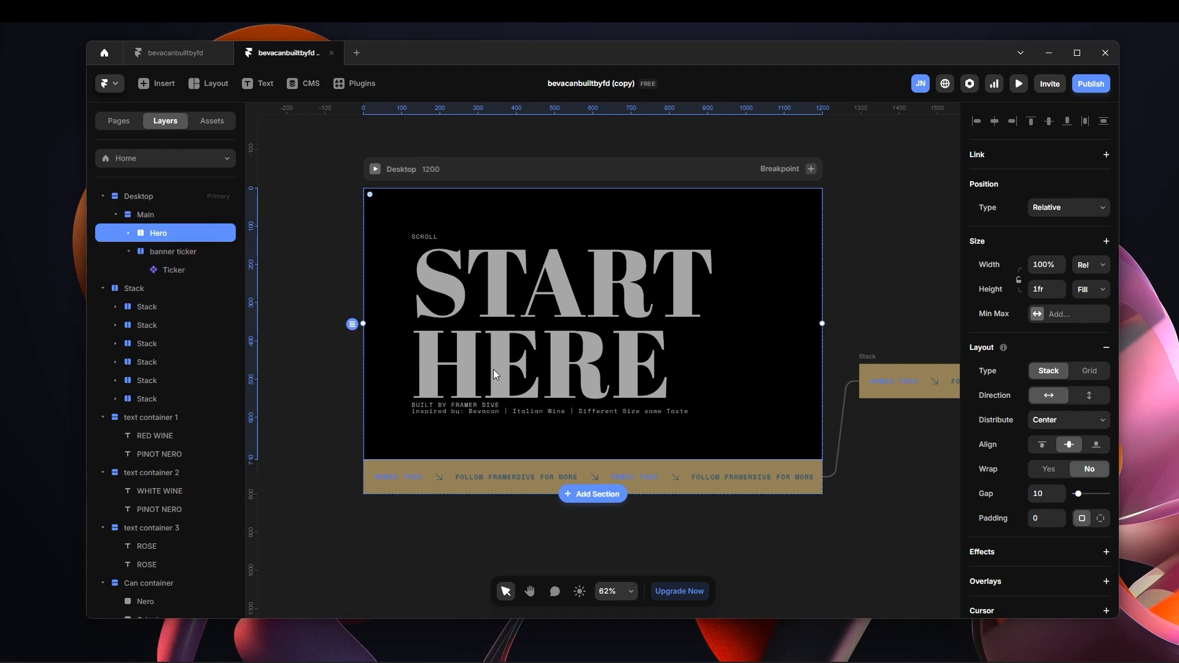
{"action": "left_click", "coordinate": [192, 252]}
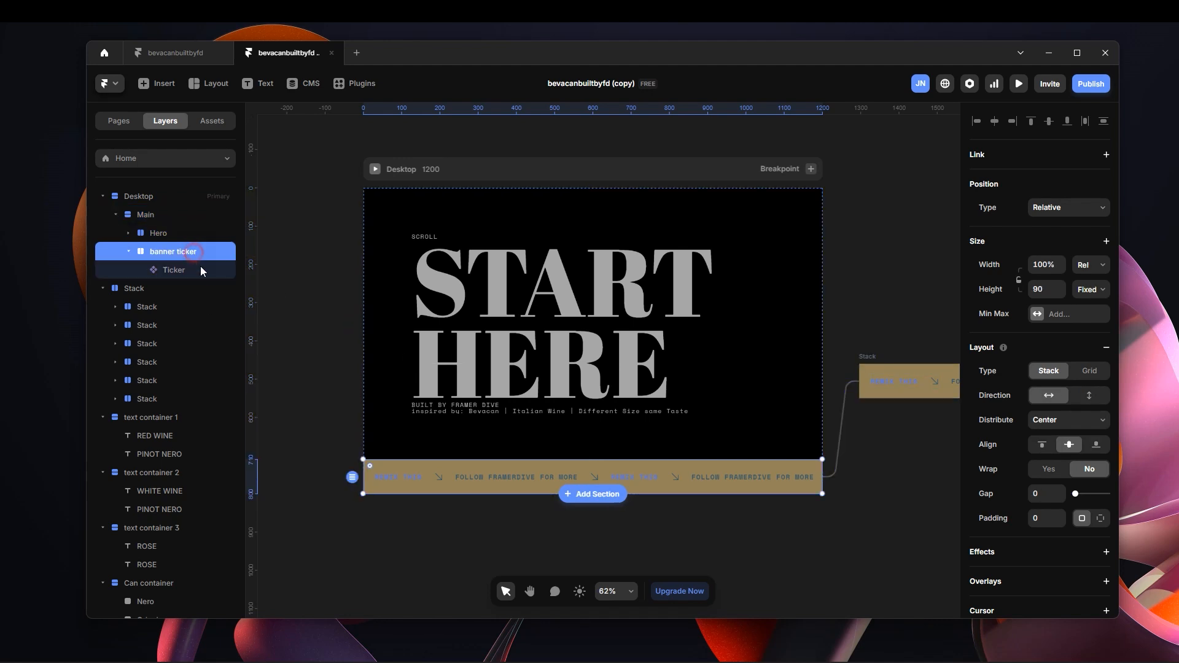
{"action": "left_click", "coordinate": [175, 233]}
{"action": "left_click", "coordinate": [155, 247]}
{"action": "left_click", "coordinate": [161, 233]}
Duplicate the Main section inside the Desktop frame.
{"action": "left_click", "coordinate": [177, 216]}
{"action": "key", "text": "ctrl+d"}
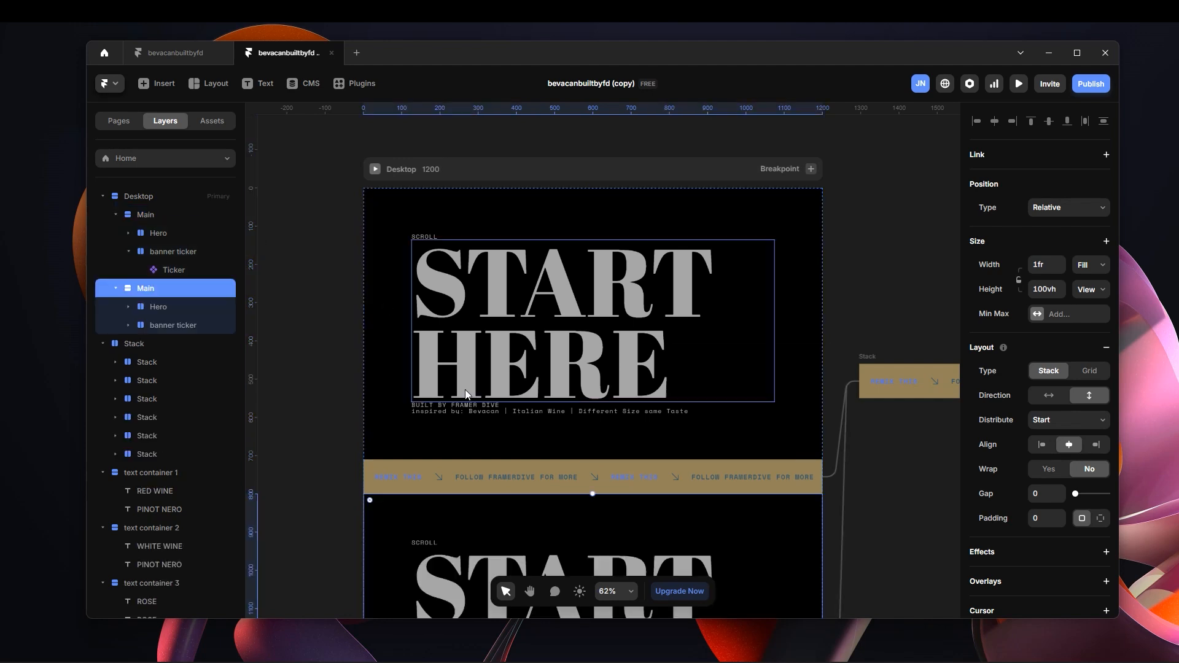
Rename the duplicated Main layer as Section 2.
{"action": "double_click", "coordinate": [168, 287]}
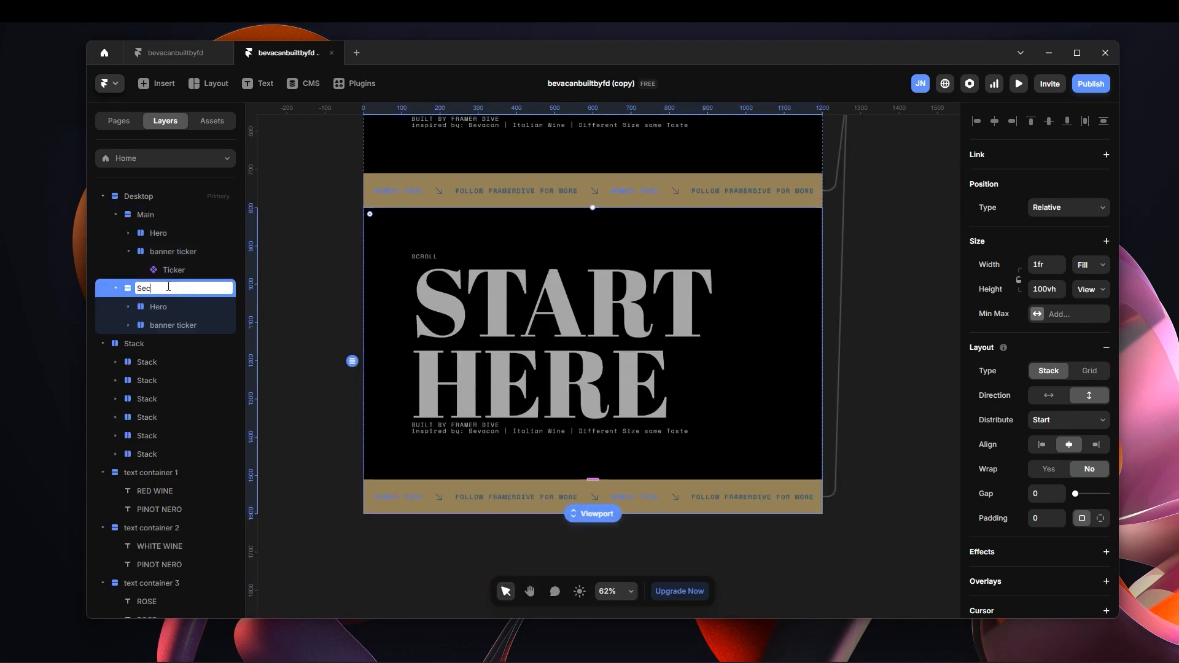
{"action": "type", "text": "Section 2"}
{"action": "key", "text": "Return"}
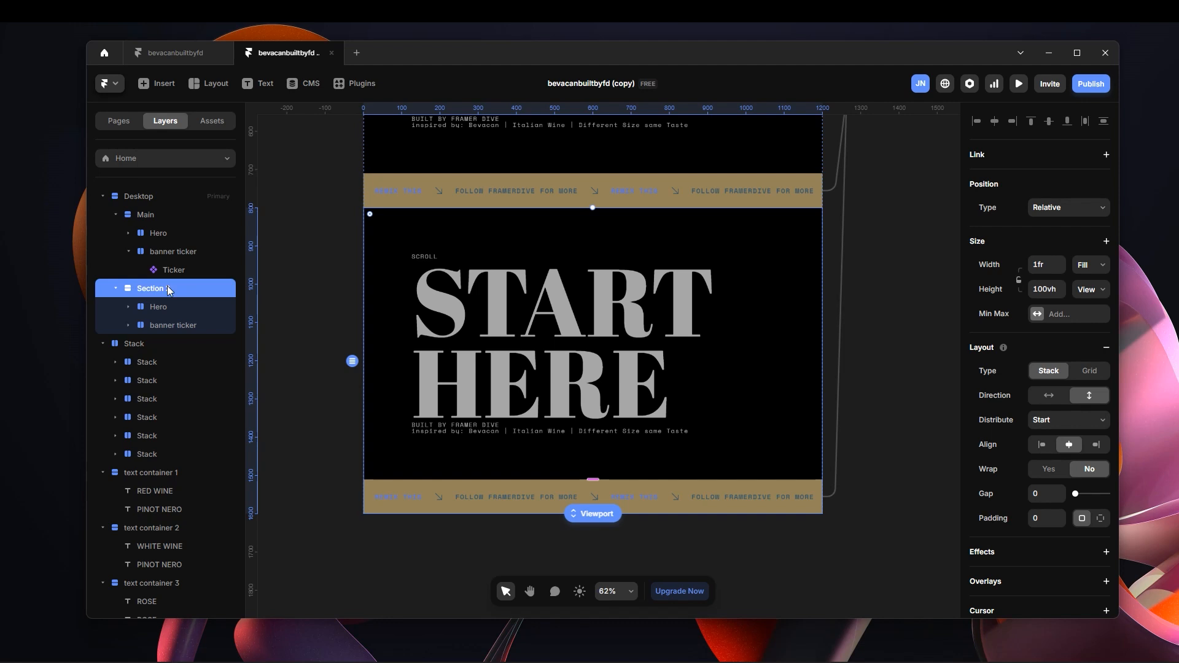
Delete the START HERE text container from the Hero inside Section 2.
{"action": "left_click", "coordinate": [205, 307]}
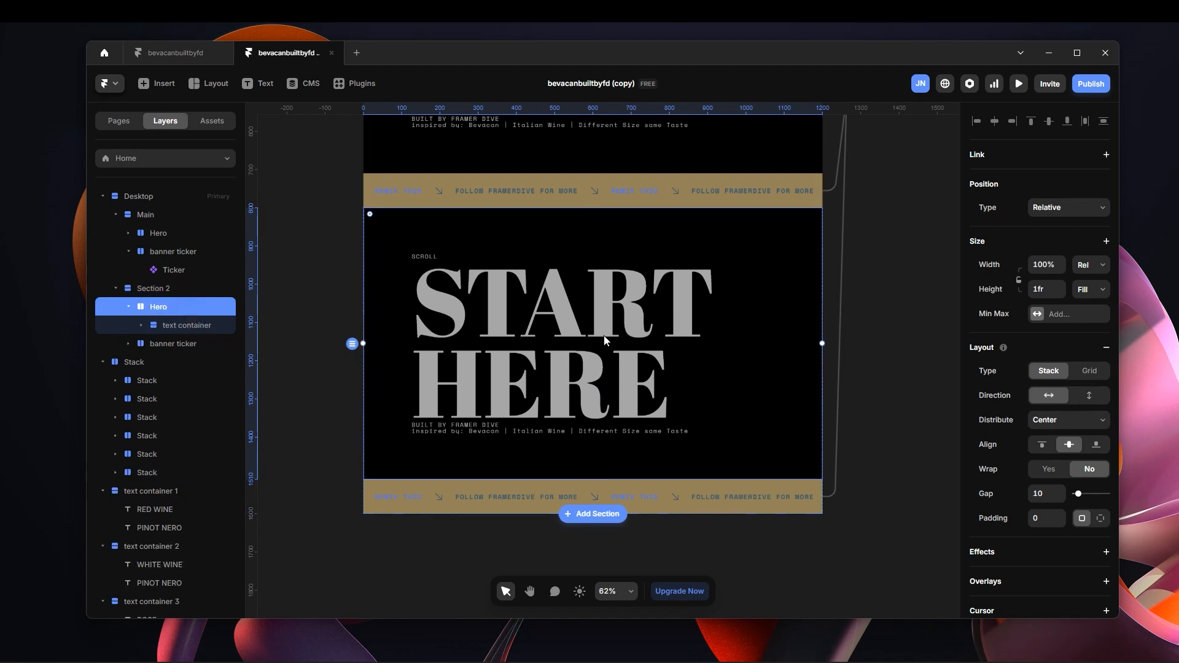
{"action": "left_click", "coordinate": [185, 325]}
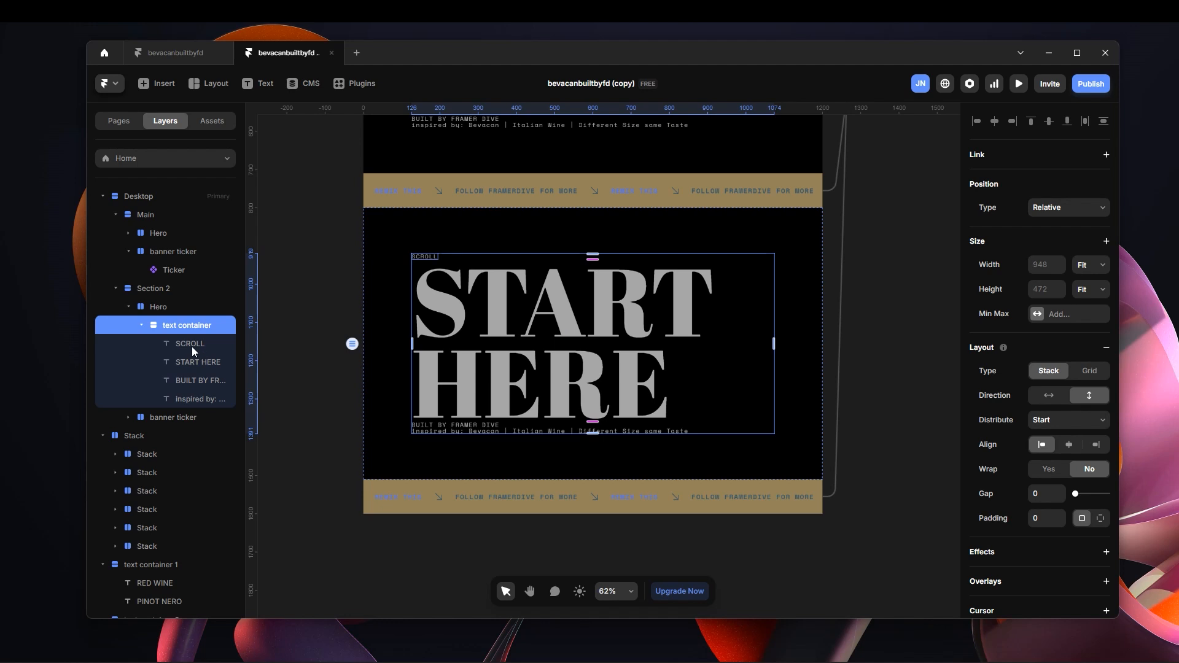
{"action": "key", "text": "Delete"}
{"action": "left_click", "coordinate": [172, 306]}
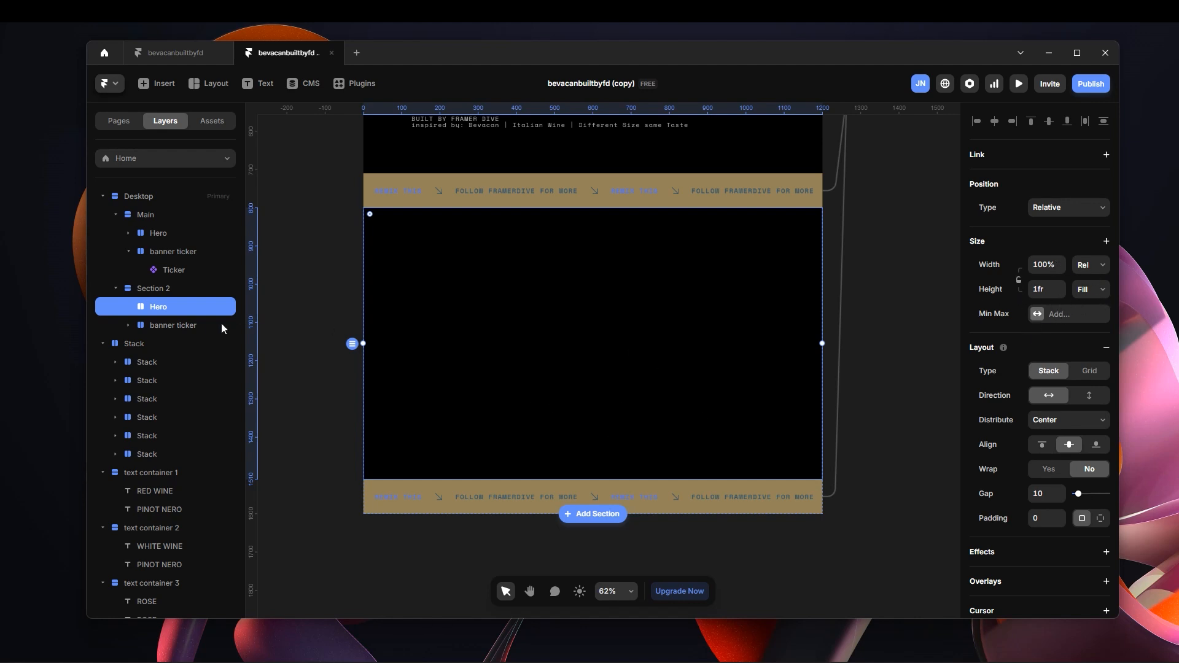
Examine Section 2's banner ticker and the separate banner stack beside the Desktop frame that feeds it.
{"action": "left_click", "coordinate": [200, 327]}
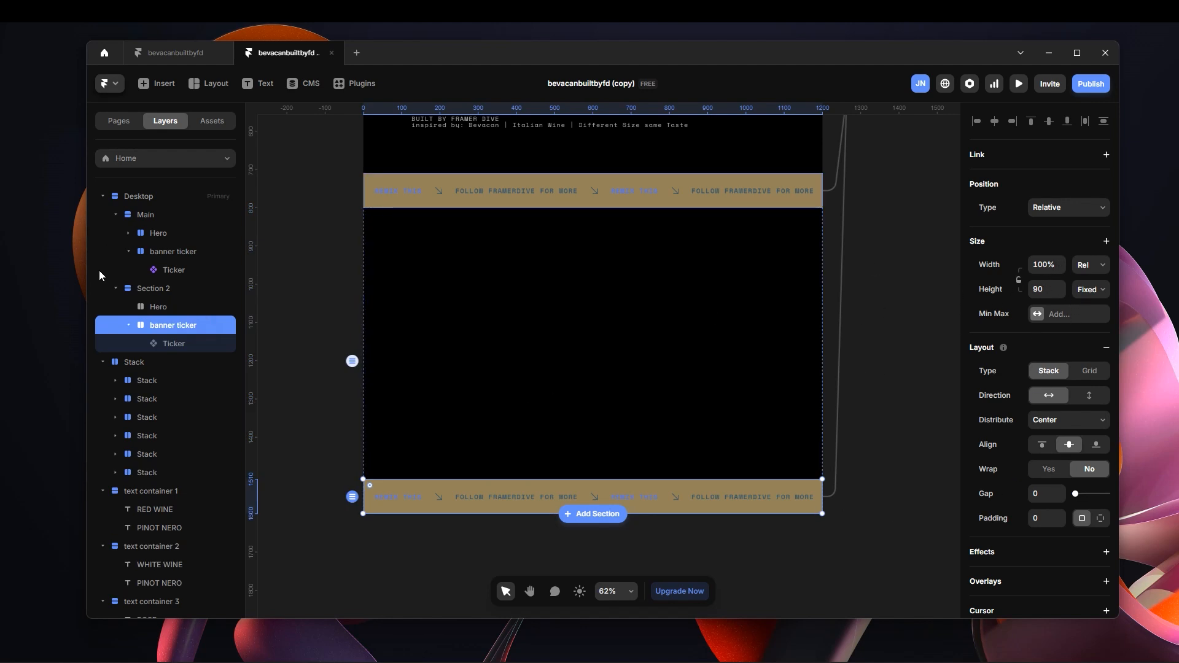
{"action": "left_click", "coordinate": [179, 309]}
{"action": "left_click", "coordinate": [183, 323]}
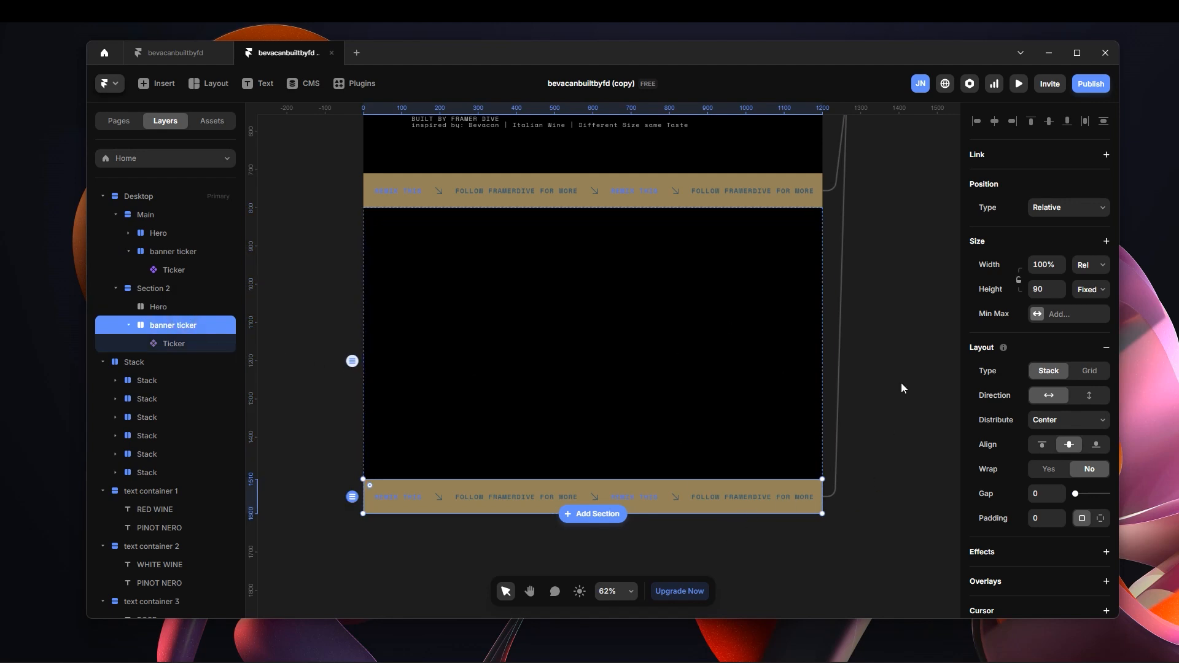
{"action": "key", "text": "space"}
{"action": "left_click_drag", "start_coordinate": [889, 339], "coordinate": [881, 392]}
{"action": "left_click_drag", "start_coordinate": [869, 318], "coordinate": [790, 376]}
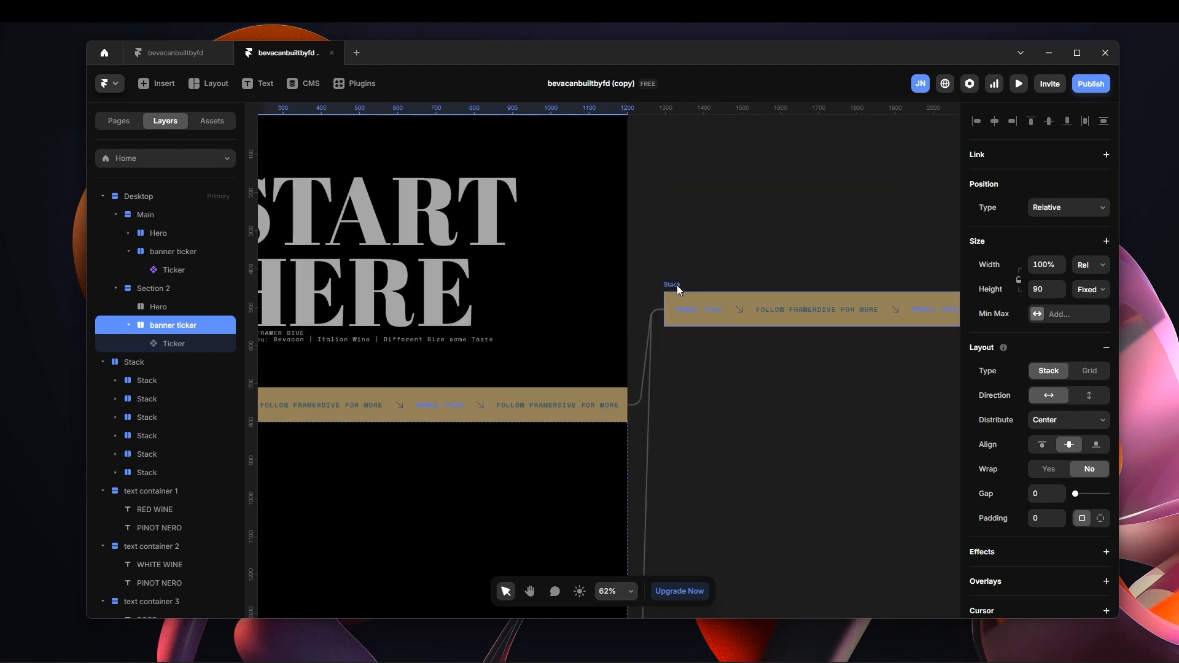
{"action": "left_click", "coordinate": [680, 283]}
{"action": "scroll", "coordinate": [791, 404], "scroll_direction": "down", "scroll_amount": 3}
{"action": "key", "text": "space"}
{"action": "left_click_drag", "start_coordinate": [690, 342], "coordinate": [844, 303]}
{"action": "scroll", "coordinate": [844, 303], "scroll_direction": "left", "scroll_amount": 3}
Copy the loose PINOT NERO text container 1 and paste it inside Section 2's Hero.
{"action": "left_click", "coordinate": [200, 307]}
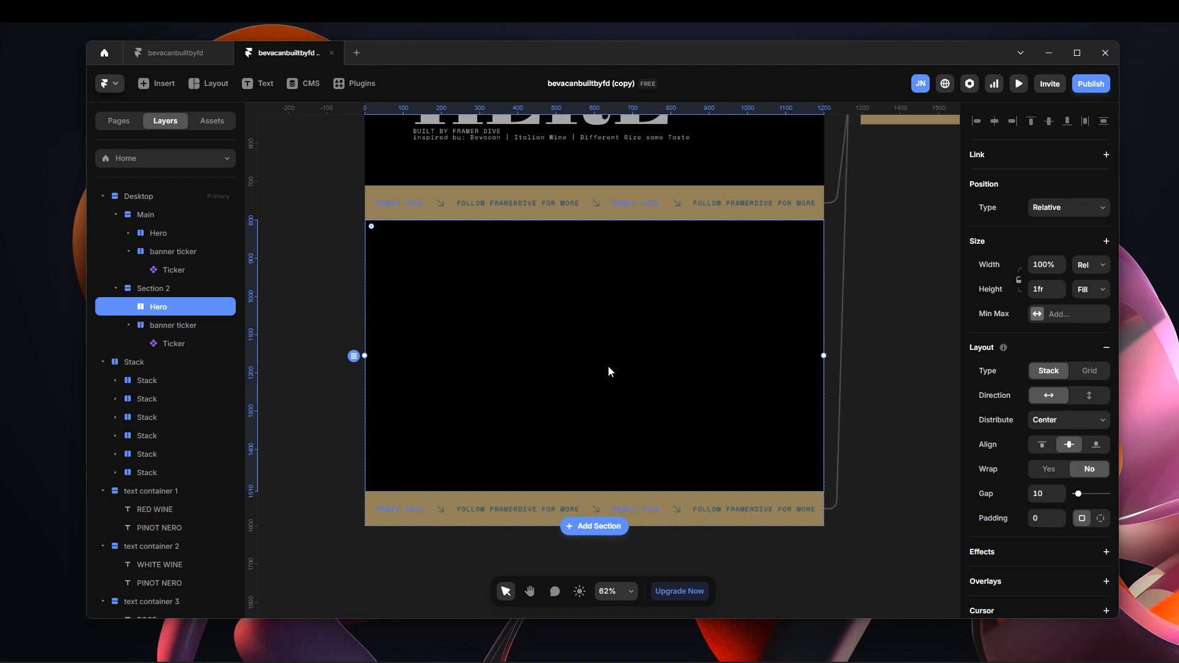
{"action": "key", "text": "space"}
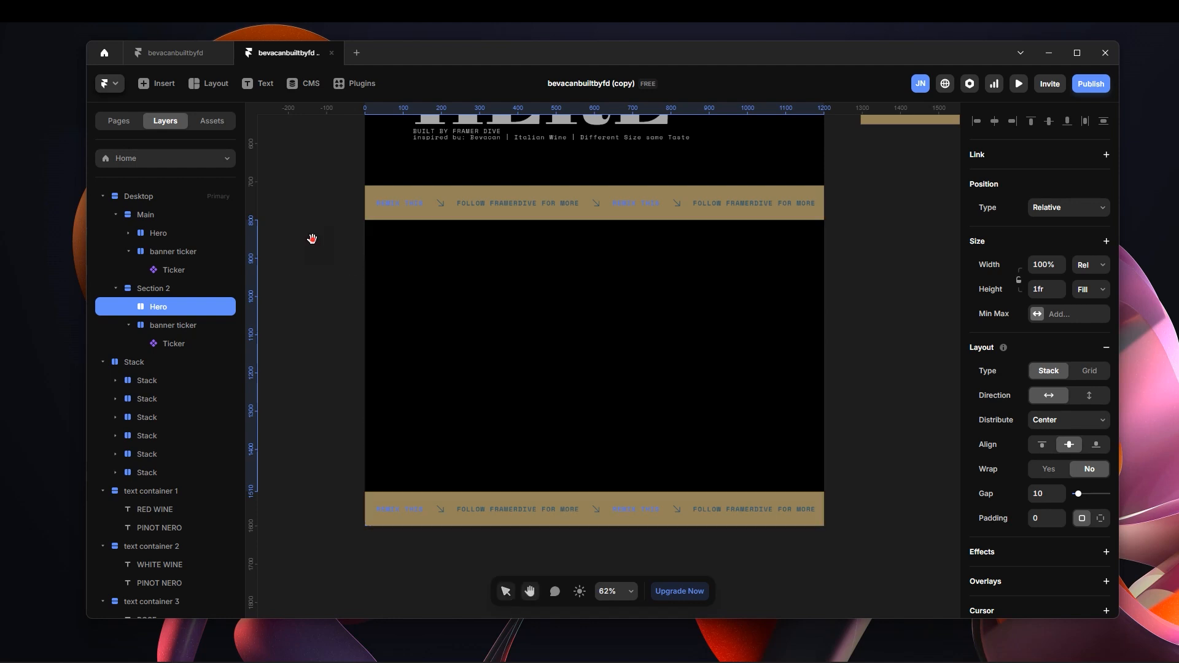
{"action": "left_click_drag", "start_coordinate": [311, 240], "coordinate": [602, 353]}
{"action": "left_click_drag", "start_coordinate": [399, 578], "coordinate": [760, 389]}
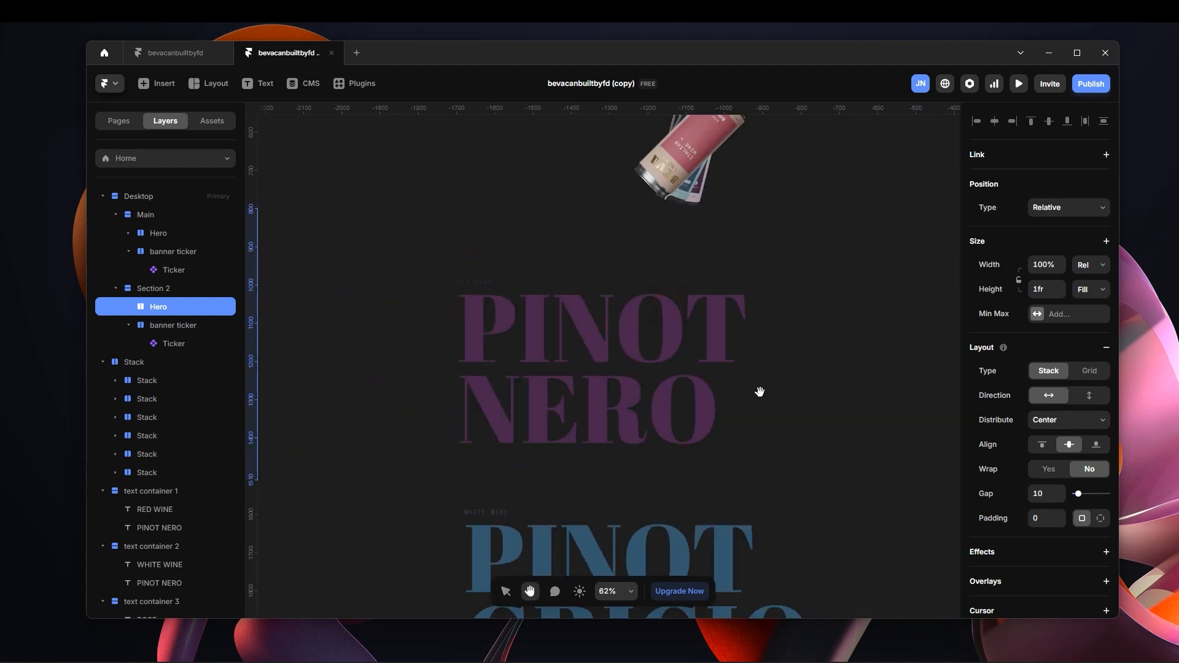
{"action": "left_click", "coordinate": [489, 271]}
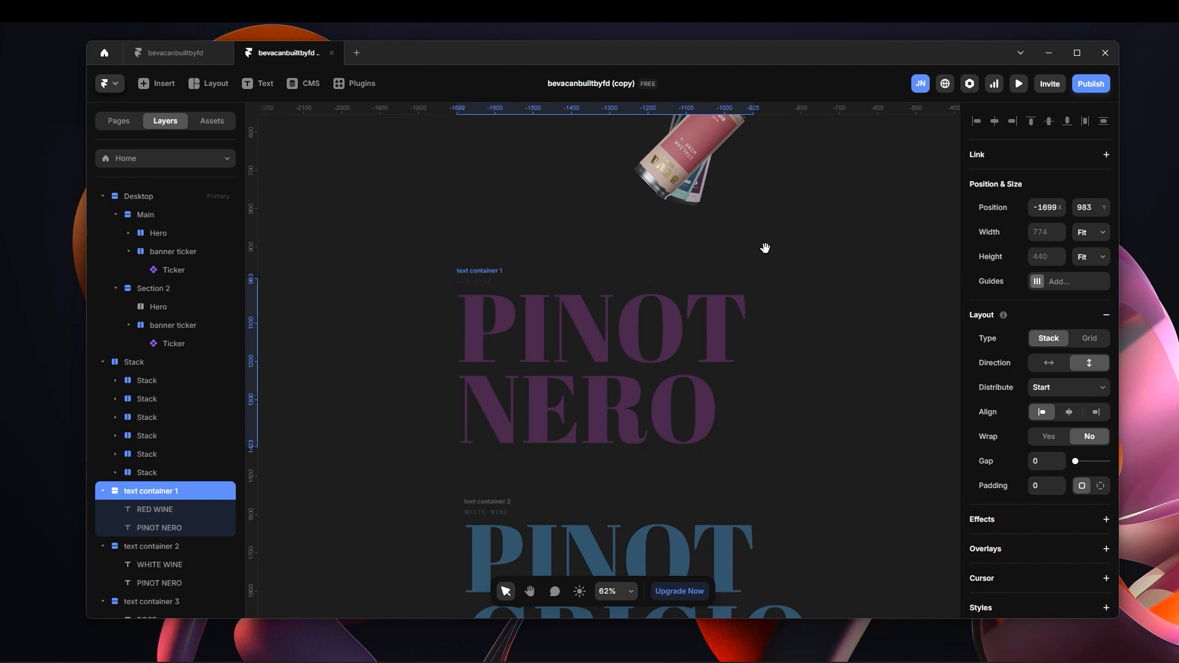
{"action": "key", "text": "space"}
{"action": "left_click_drag", "start_coordinate": [816, 233], "coordinate": [716, 233]}
{"action": "left_click_drag", "start_coordinate": [798, 229], "coordinate": [443, 174]}
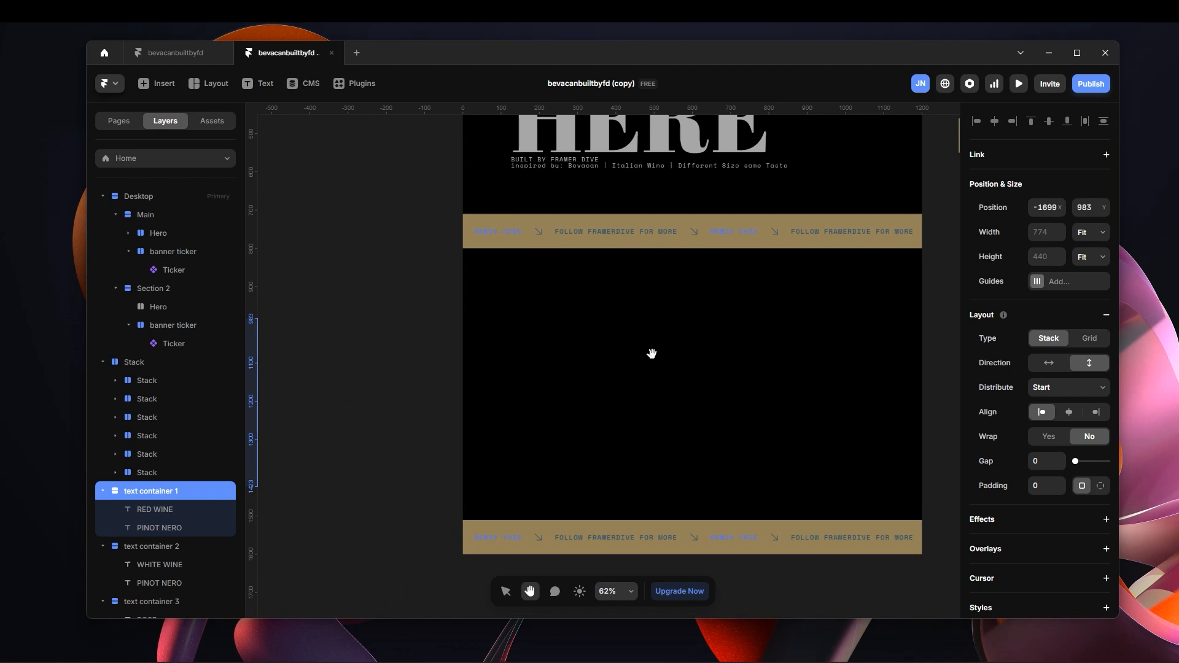
{"action": "key", "text": "v"}
{"action": "left_click", "coordinate": [735, 421]}
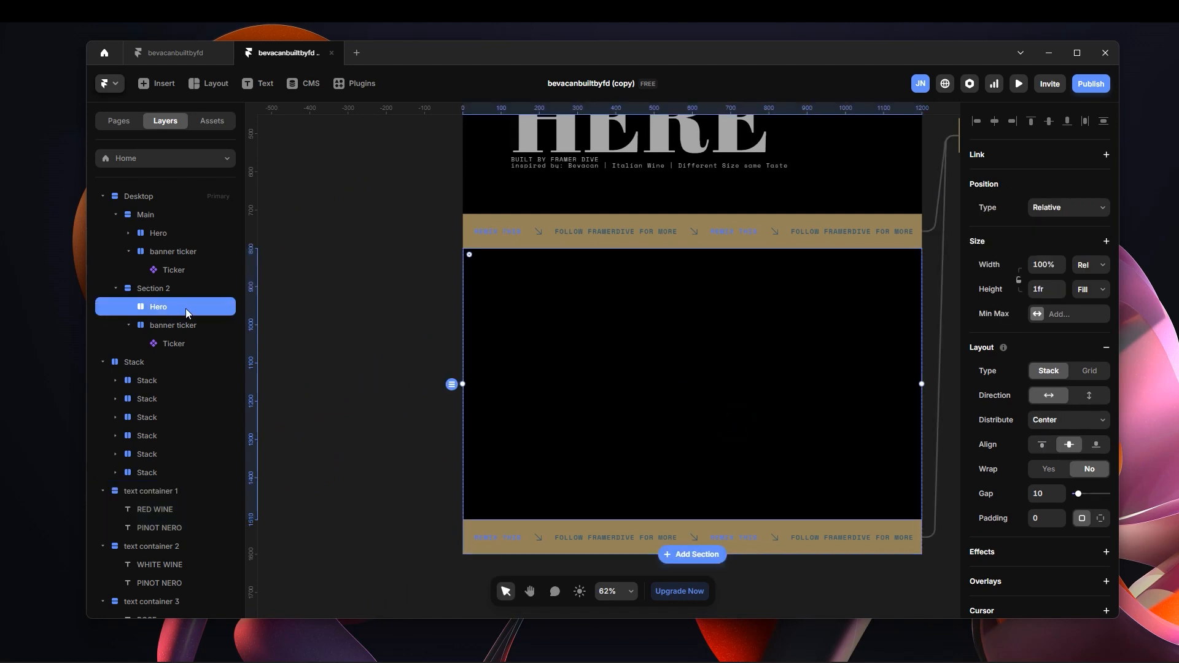
{"action": "key", "text": "ctrl+v"}
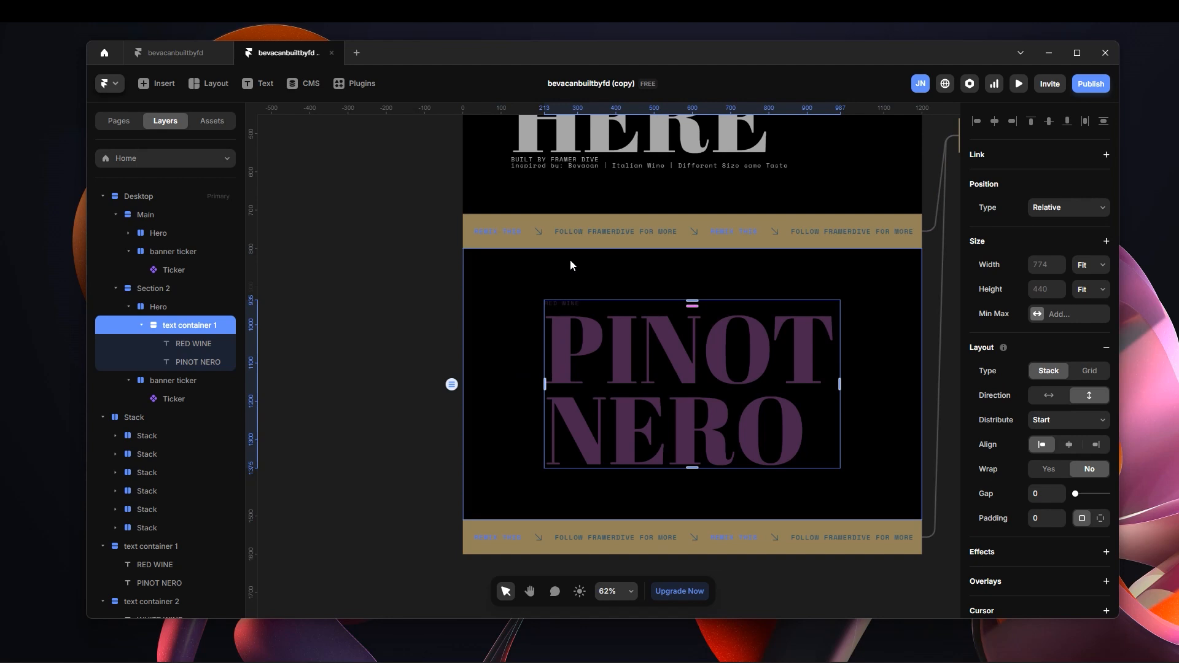
{"action": "key", "text": "Escape"}
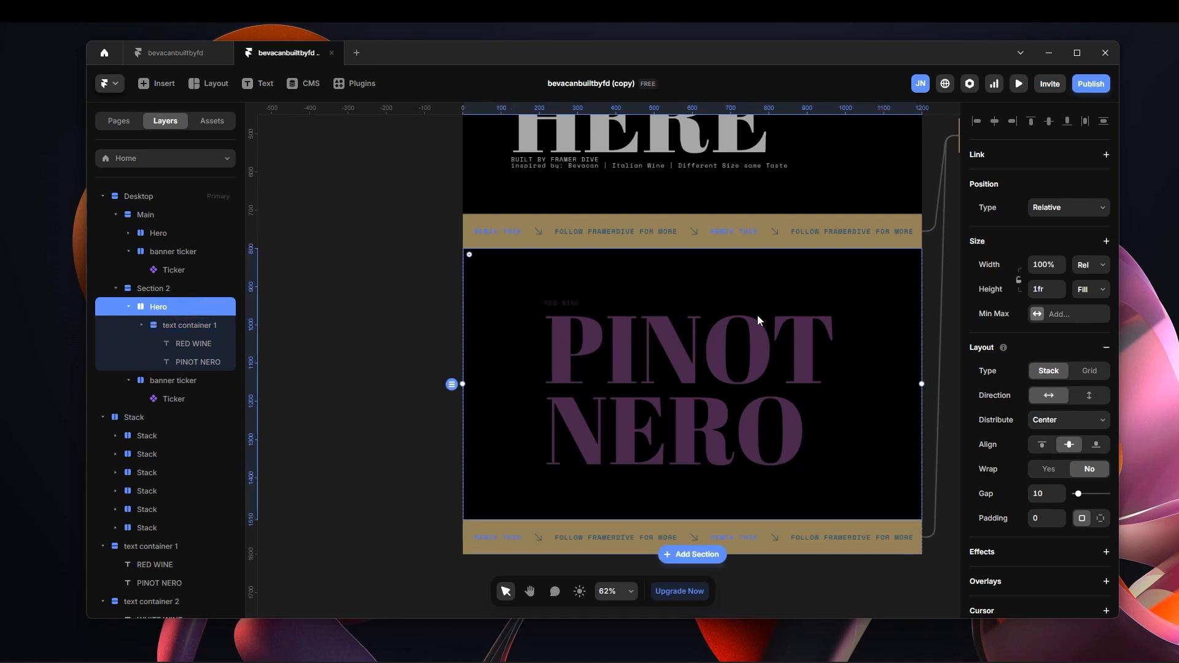
Switch to the Bevacan website in the browser, check its Pinot Nero section's background and layout, and return to Framer.
{"action": "scroll", "coordinate": [780, 442], "scroll_direction": "down", "scroll_amount": 2}
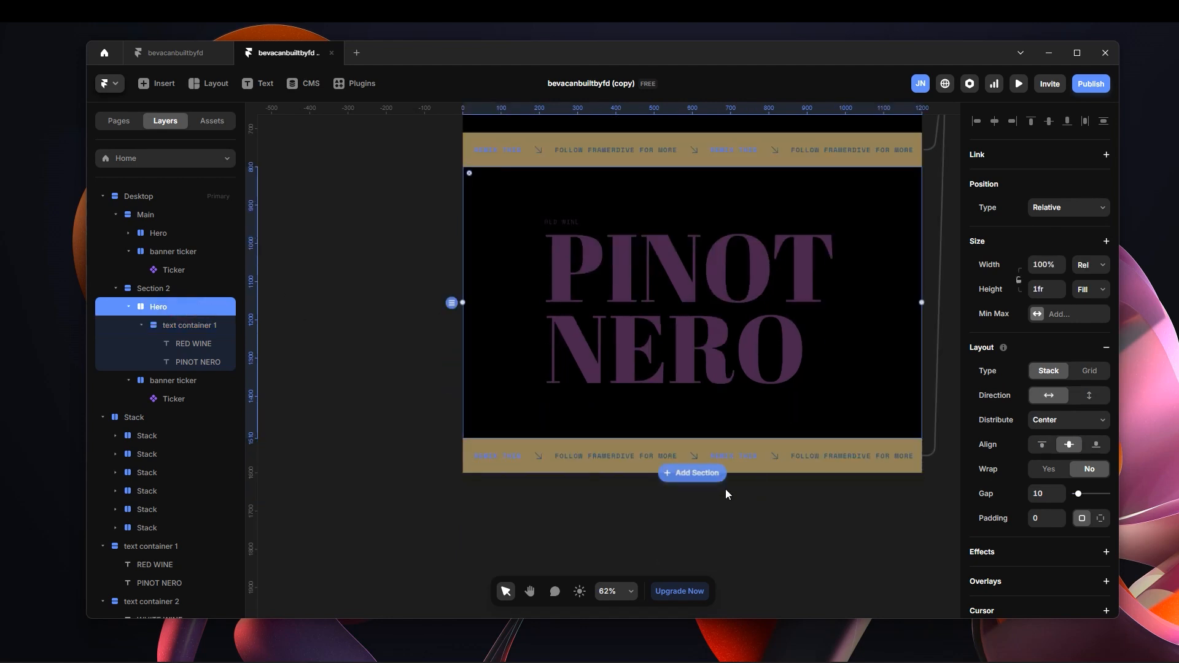
{"action": "mouse_move", "coordinate": [533, 651]}
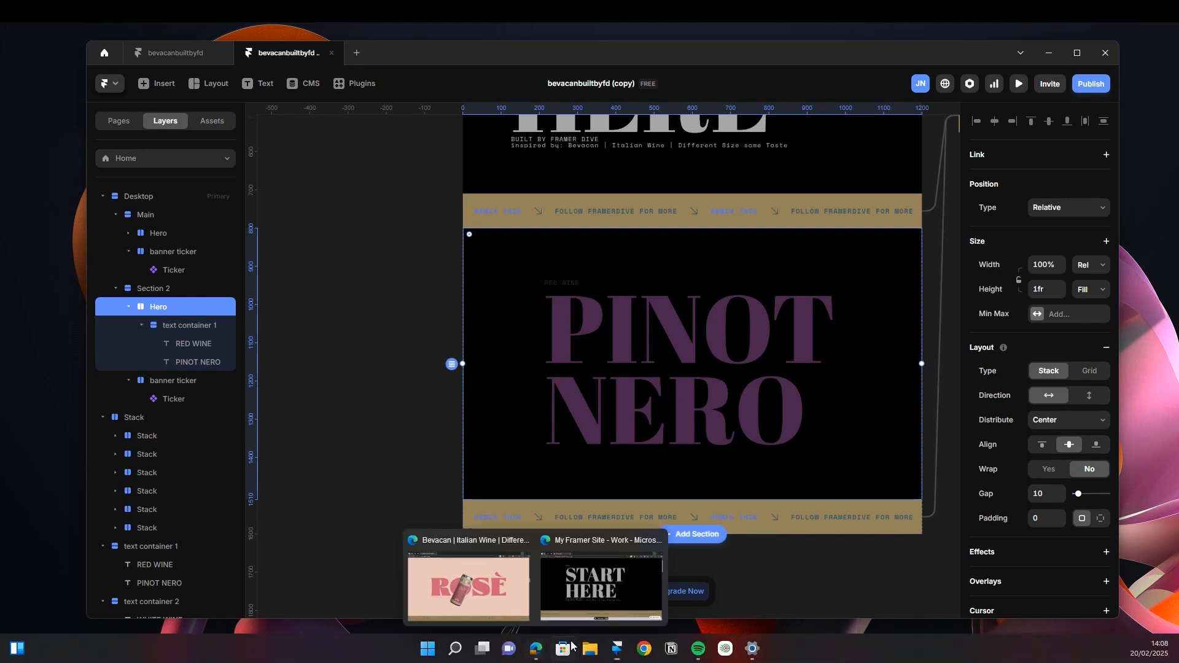
{"action": "left_click", "coordinate": [510, 602]}
{"action": "scroll", "coordinate": [692, 335], "scroll_direction": "up", "scroll_amount": 5}
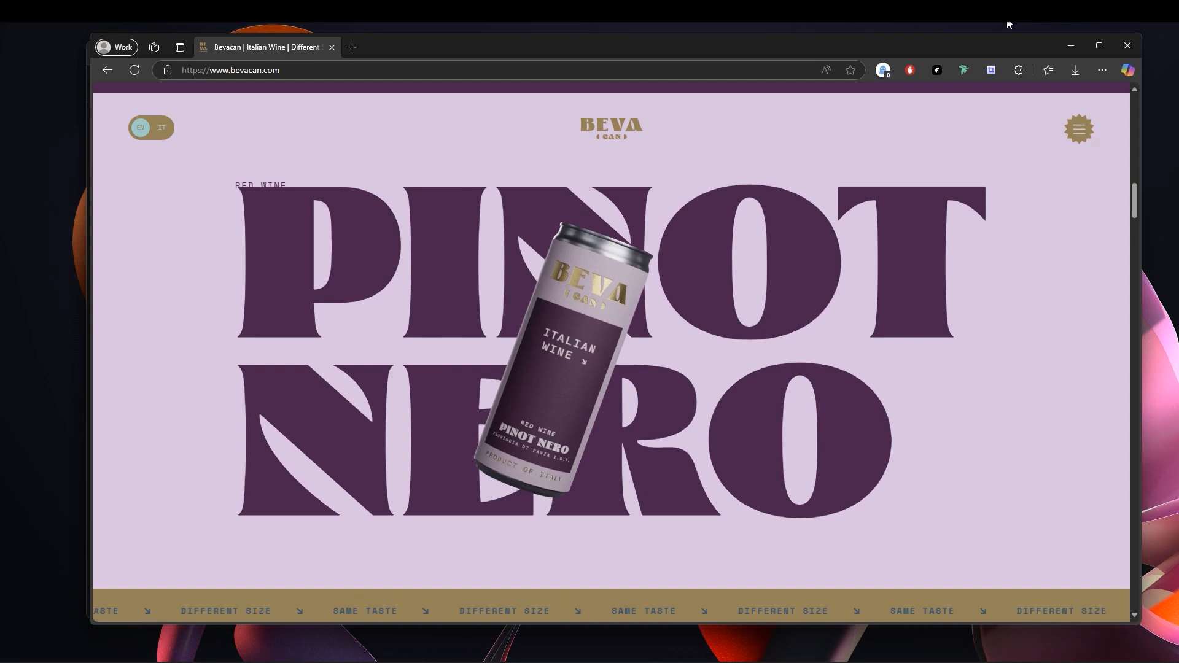
{"action": "left_click", "coordinate": [1070, 46]}
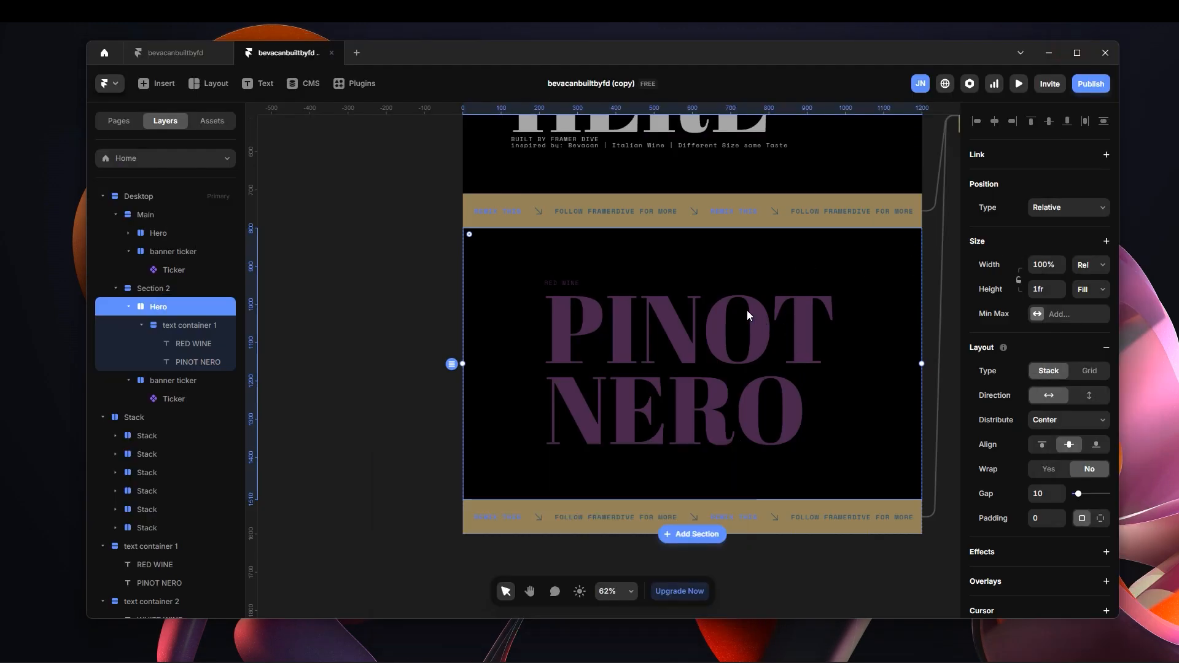
Change the fill of Section 2's Hero to the 2b colour style.
{"action": "scroll", "coordinate": [1072, 443], "scroll_direction": "down", "scroll_amount": 4}
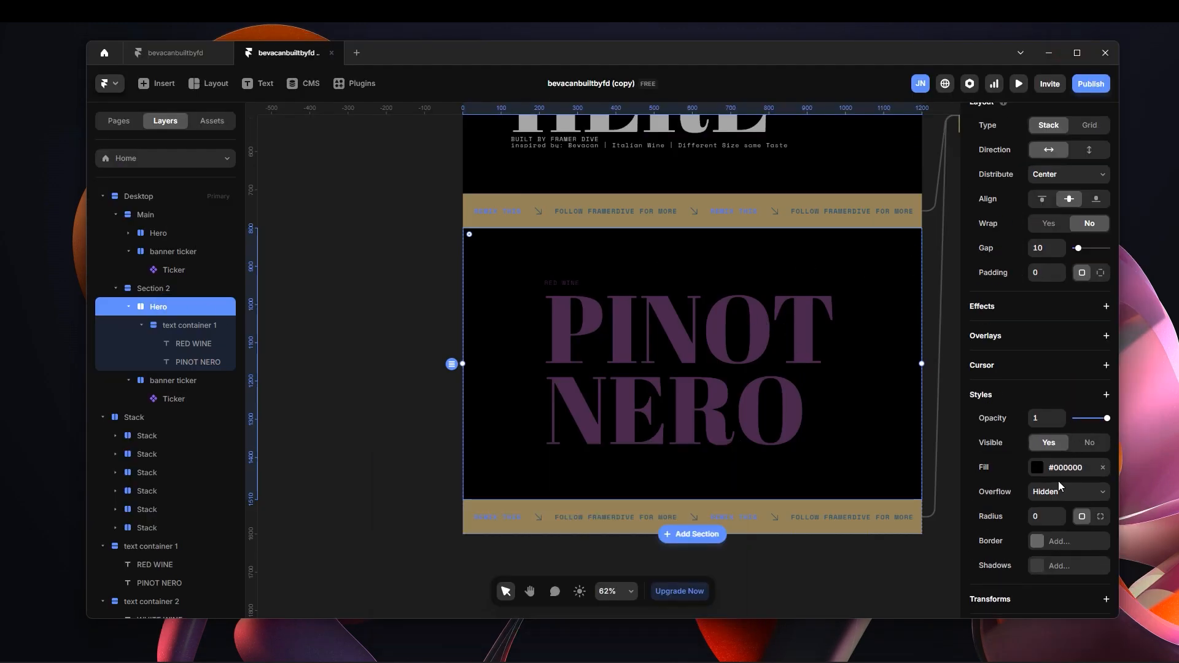
{"action": "left_click", "coordinate": [1064, 473]}
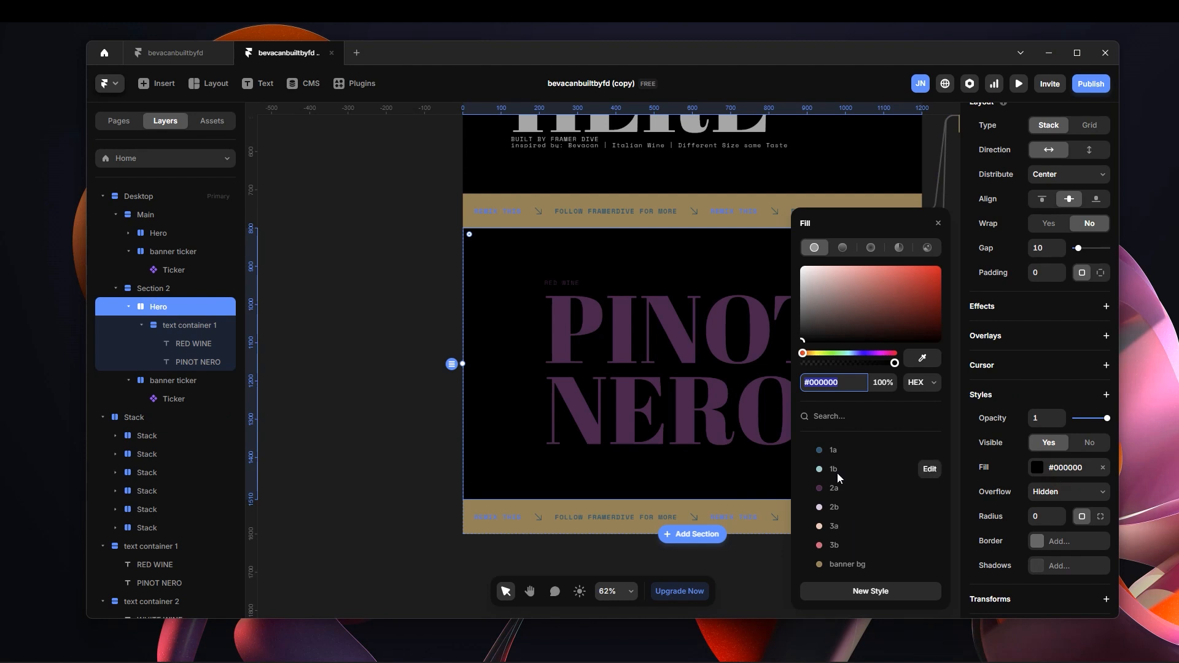
{"action": "left_click", "coordinate": [840, 506]}
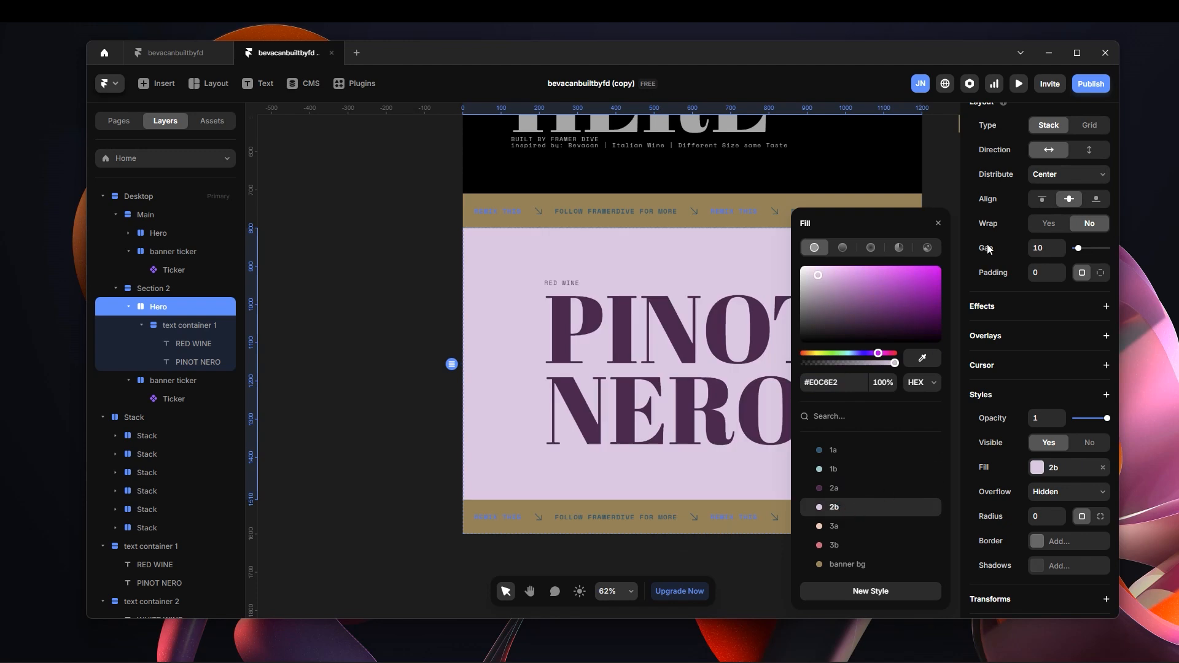
{"action": "left_click", "coordinate": [938, 224]}
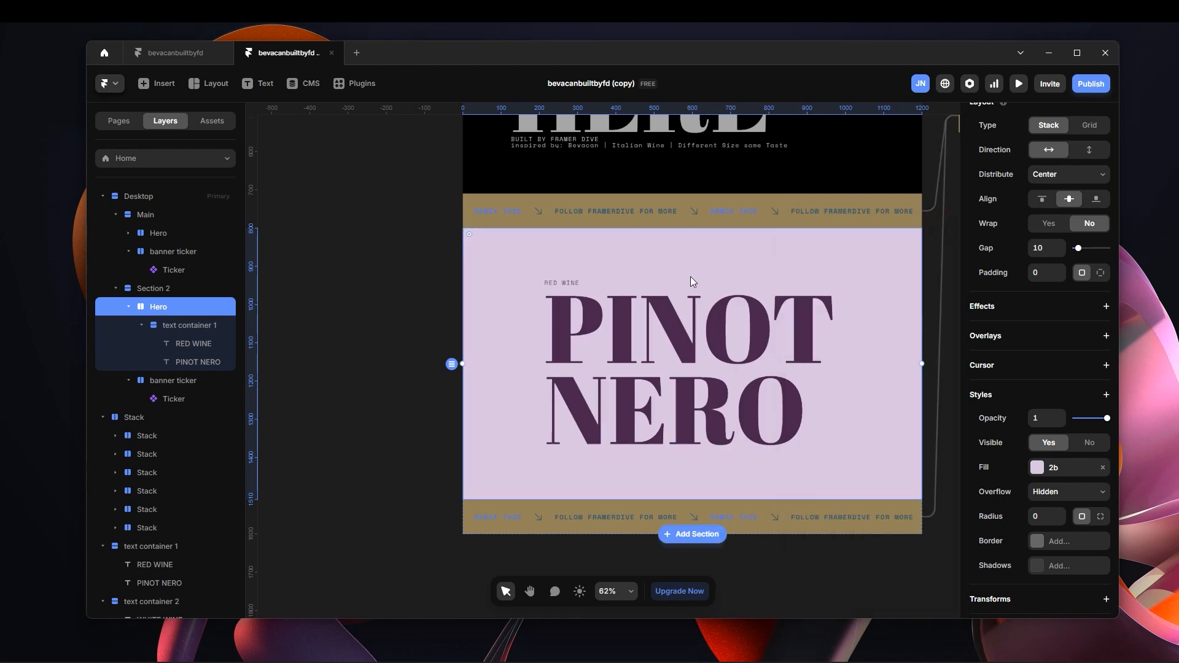
Copy the loose Can container with its three can images and paste it inside Section 2's Hero.
{"action": "scroll", "coordinate": [802, 349], "scroll_direction": "down", "scroll_amount": 2}
{"action": "scroll", "coordinate": [802, 349], "scroll_direction": "up", "scroll_amount": 2}
{"action": "left_click", "coordinate": [434, 290]}
{"action": "key", "text": "space"}
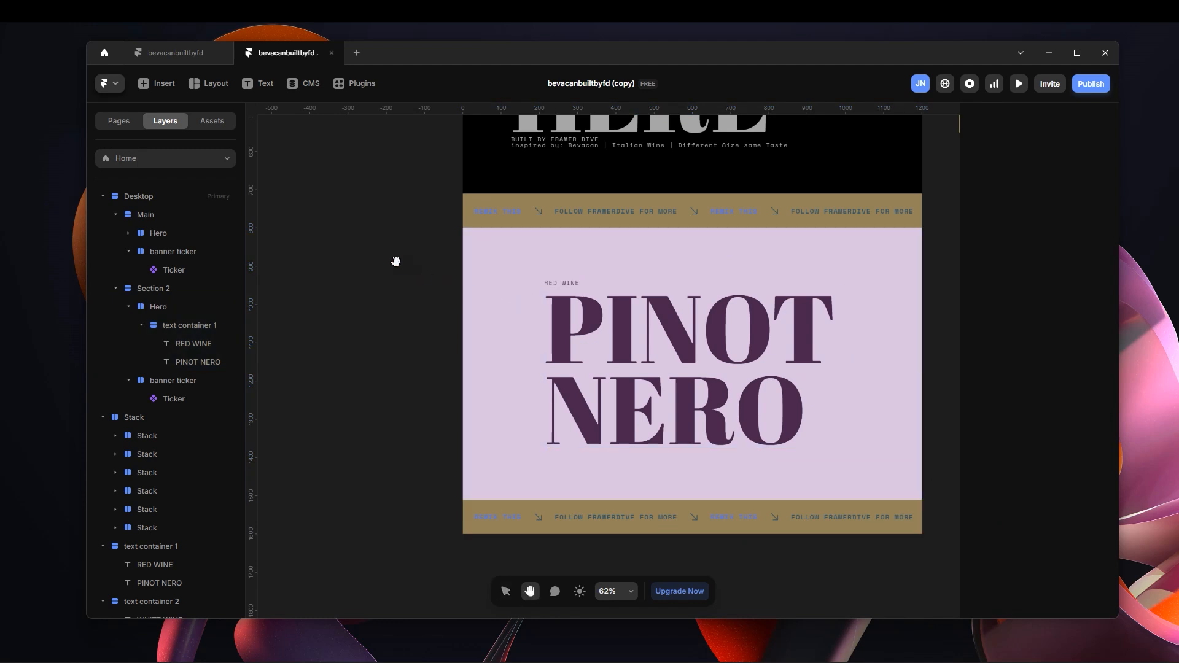
{"action": "left_click_drag", "start_coordinate": [396, 261], "coordinate": [487, 287]}
{"action": "left_click_drag", "start_coordinate": [443, 255], "coordinate": [661, 233]}
{"action": "left_click_drag", "start_coordinate": [528, 305], "coordinate": [802, 451]}
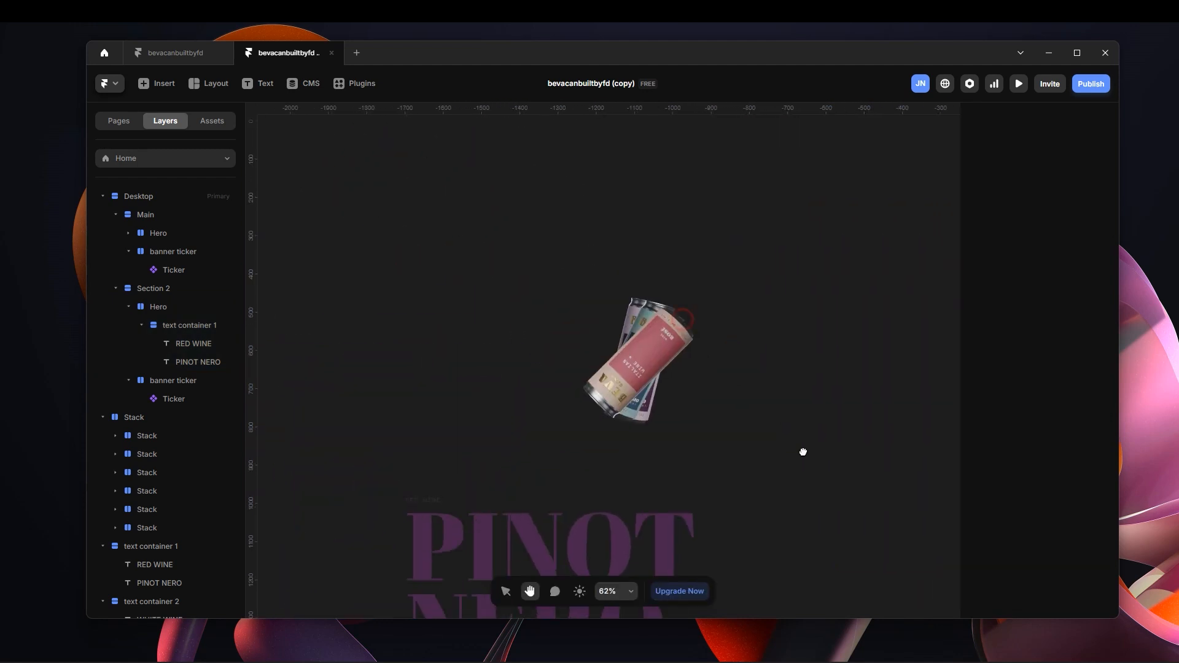
{"action": "left_click", "coordinate": [451, 287]}
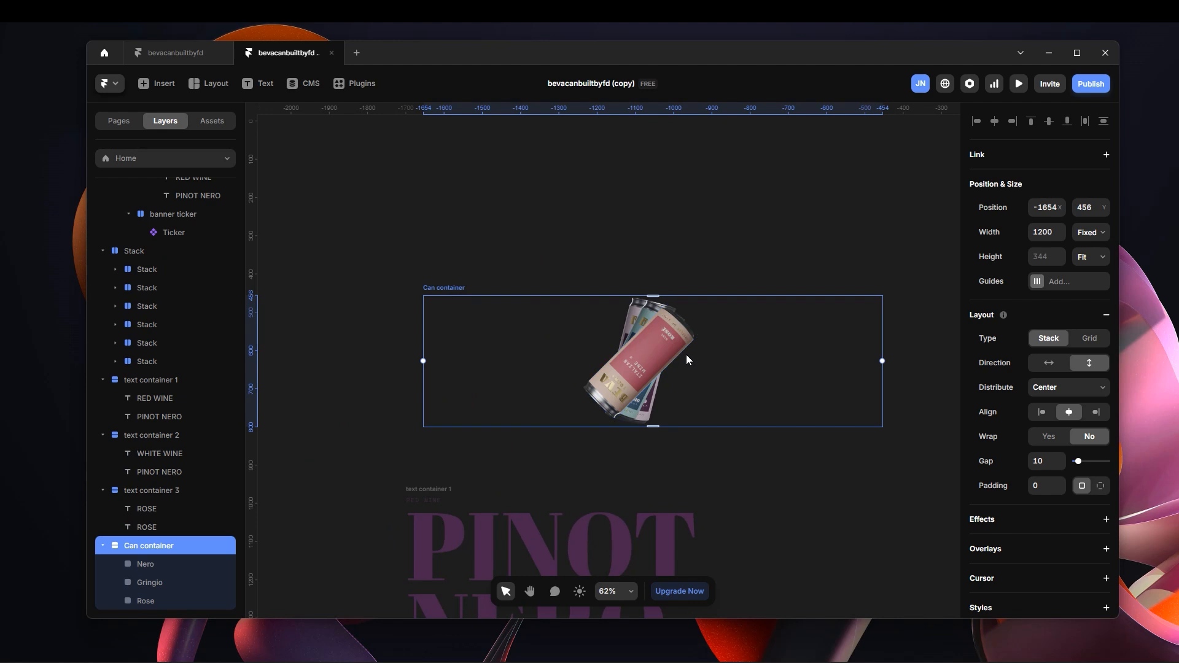
{"action": "key", "text": "space"}
{"action": "left_click_drag", "start_coordinate": [786, 232], "coordinate": [426, 243]}
{"action": "left_click_drag", "start_coordinate": [800, 291], "coordinate": [474, 194]}
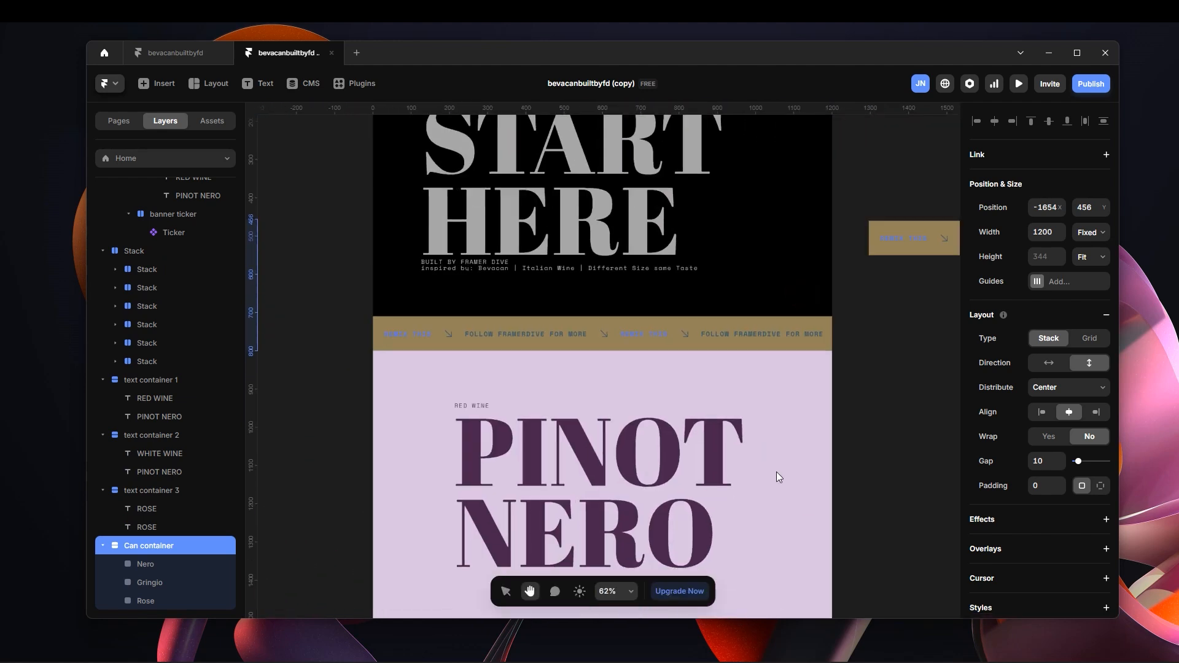
{"action": "scroll", "coordinate": [809, 493], "scroll_direction": "down", "scroll_amount": 1}
{"action": "left_click", "coordinate": [781, 400], "text": "ctrl"}
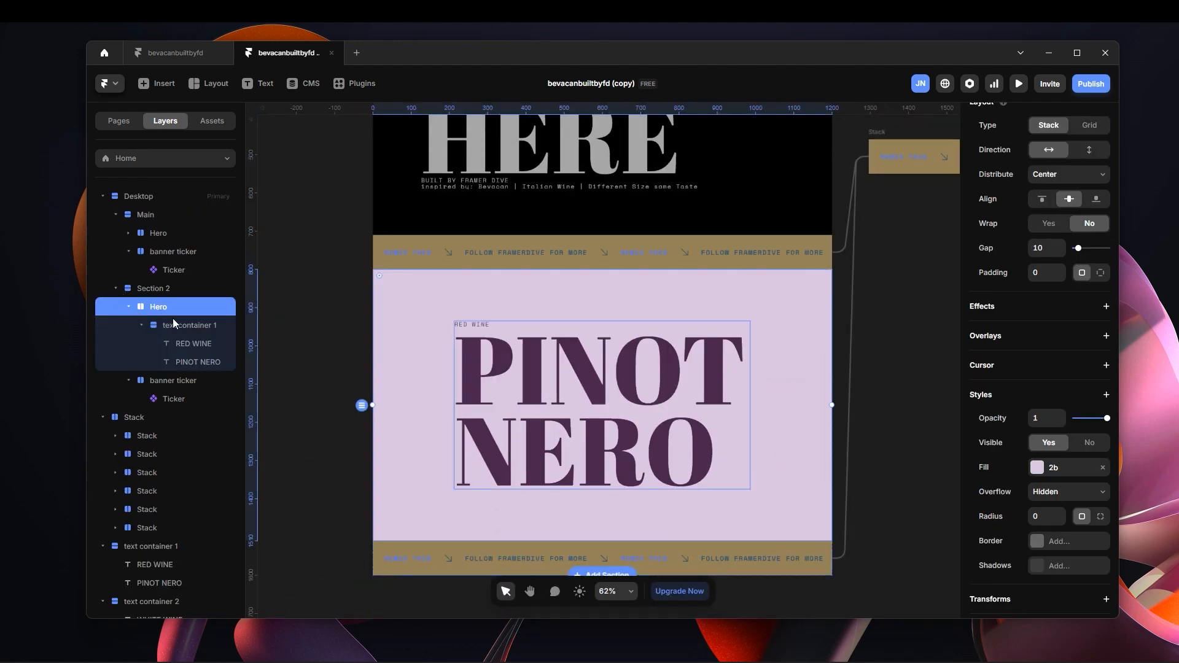
{"action": "key", "text": "ctrl+v"}
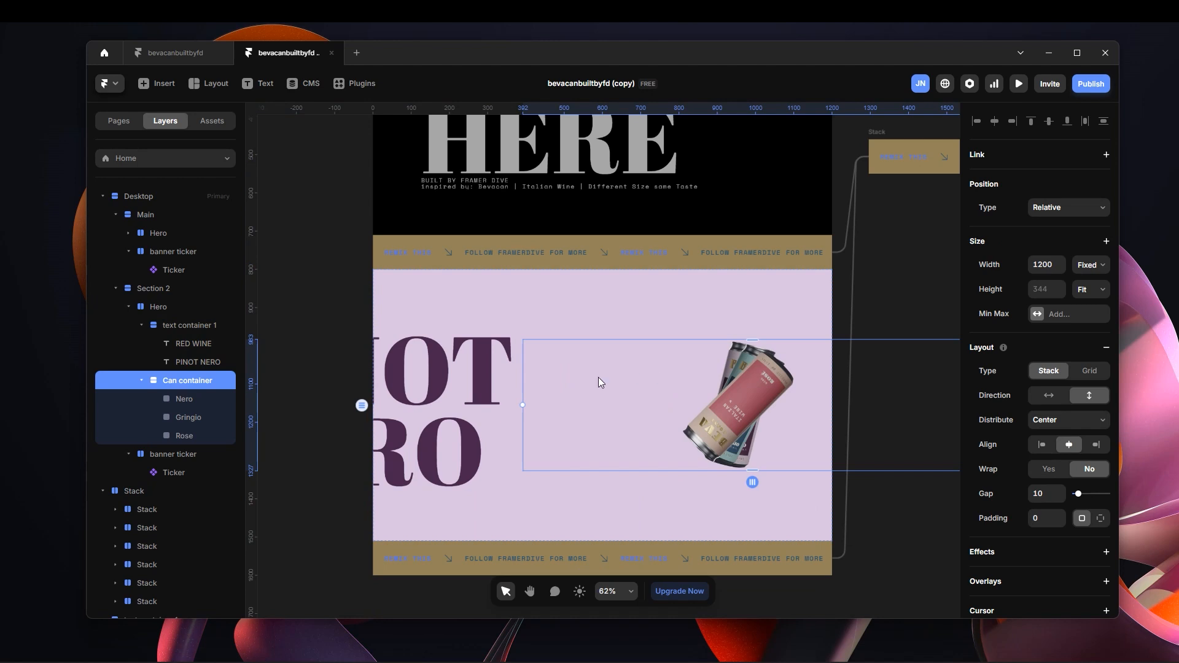
Rename Section 2's Hero layer as Bg and set its stack gap to 0.
{"action": "left_click", "coordinate": [184, 307]}
{"action": "double_click", "coordinate": [184, 306]}
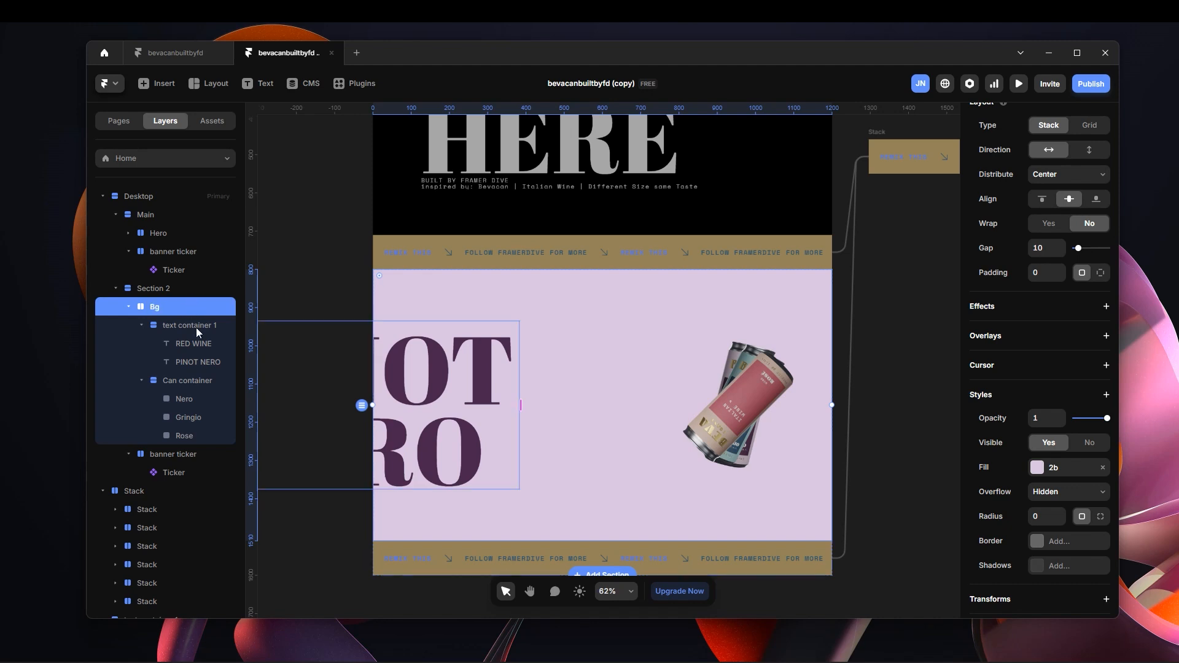
{"action": "left_click", "coordinate": [196, 325]}
{"action": "left_click", "coordinate": [188, 380]}
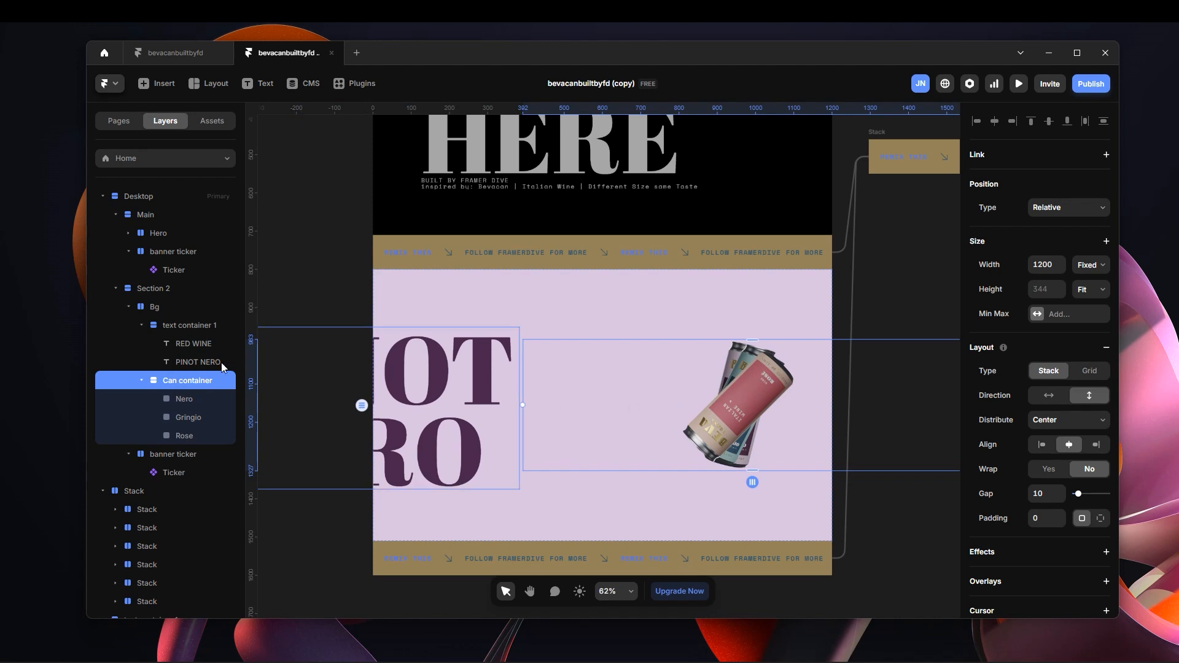
{"action": "left_click", "coordinate": [178, 308]}
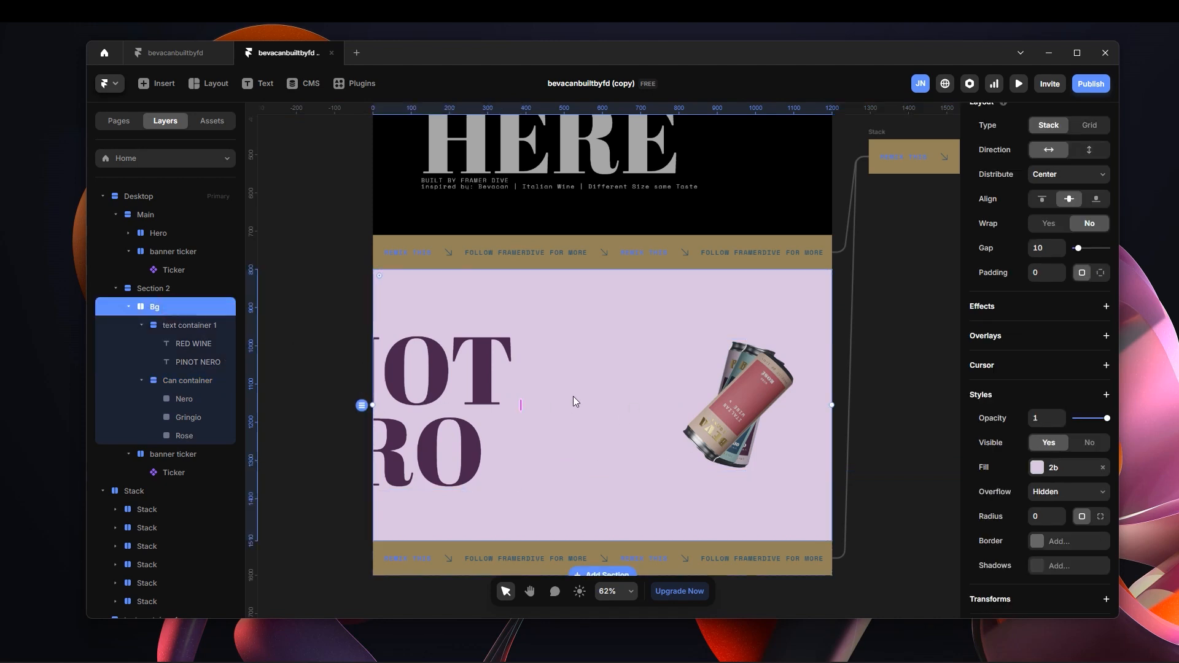
{"action": "left_click_drag", "start_coordinate": [519, 406], "coordinate": [509, 409]}
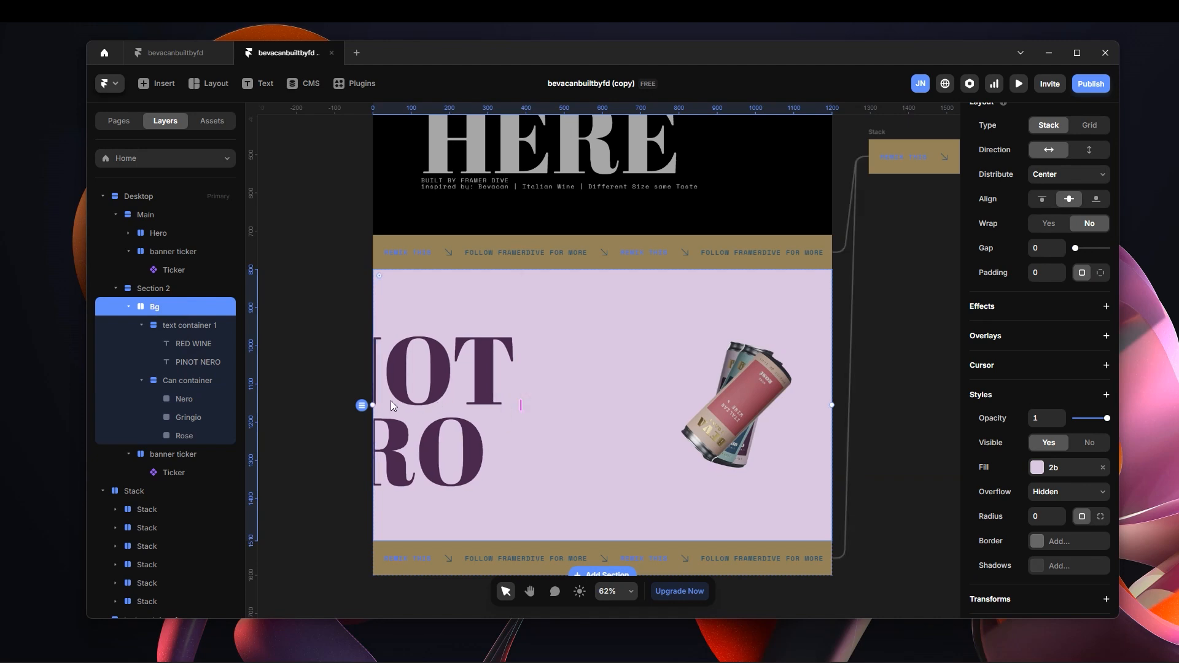
Set the position type of Bg's Can container to Absolute with left and right offsets of 0.
{"action": "left_click", "coordinate": [187, 381]}
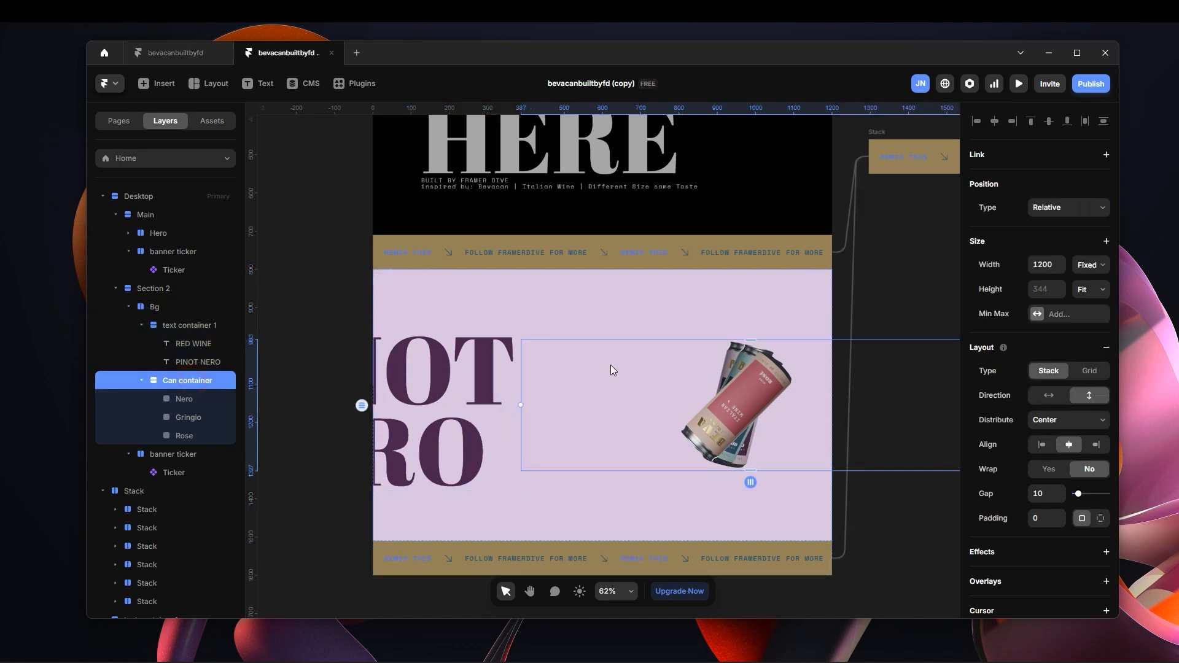
{"action": "left_click", "coordinate": [1059, 207]}
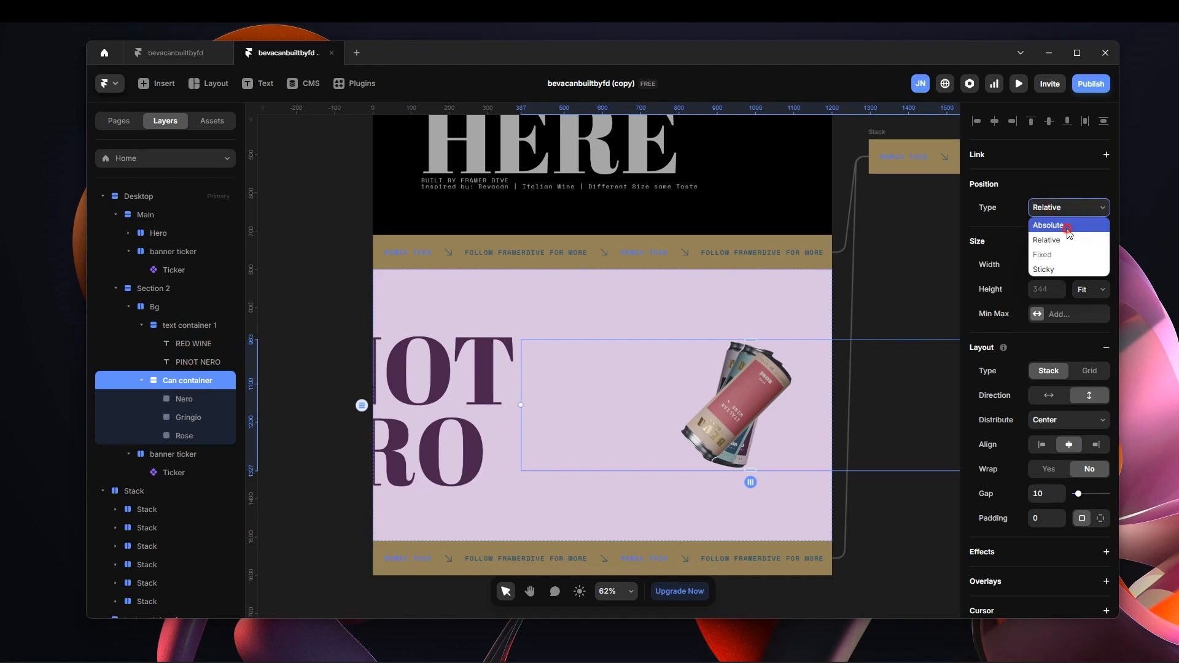
{"action": "left_click", "coordinate": [1068, 227]}
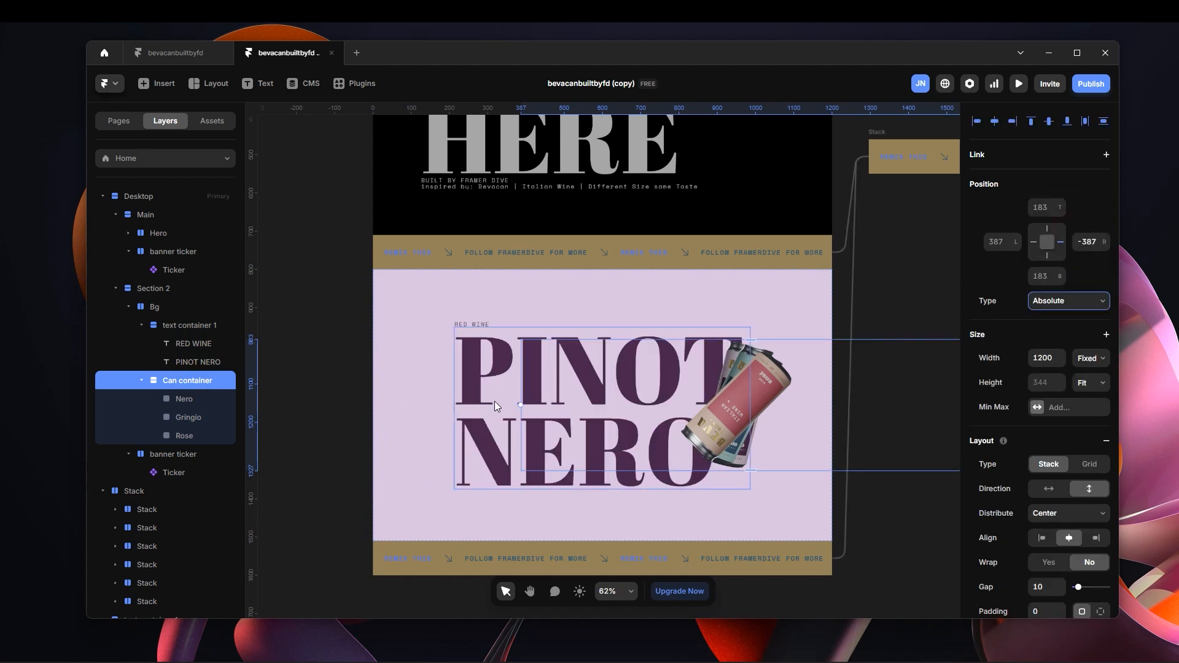
{"action": "left_click", "coordinate": [1039, 229]}
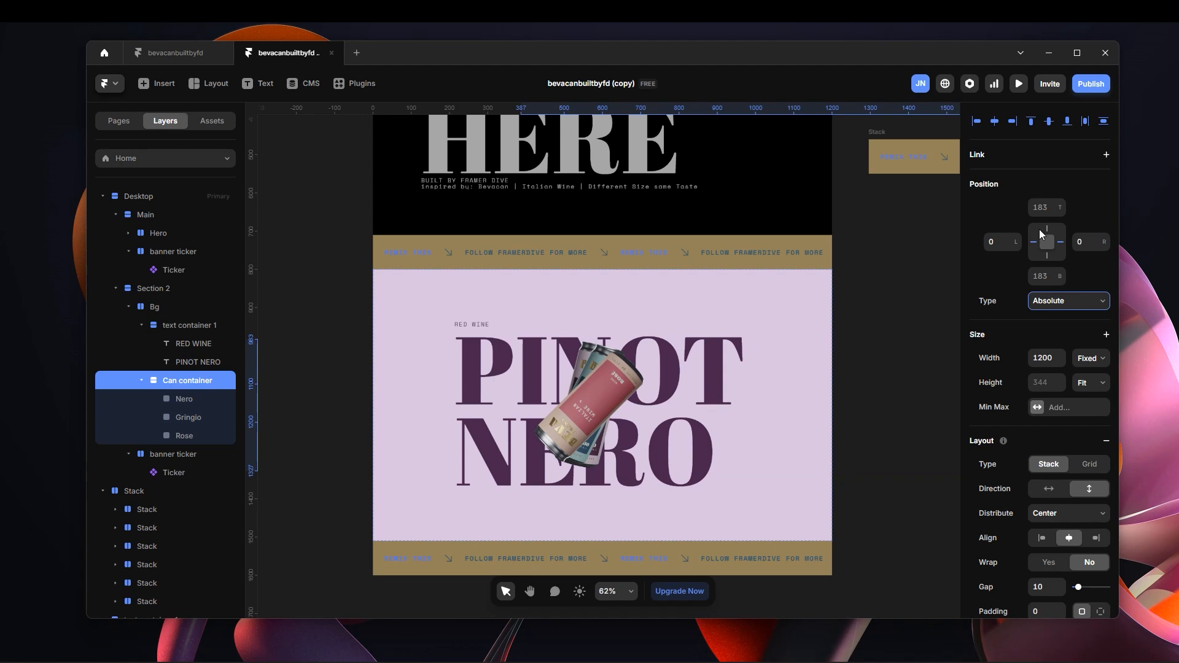
{"action": "scroll", "coordinate": [654, 446], "scroll_direction": "up", "scroll_amount": 15}
{"action": "scroll", "coordinate": [569, 399], "scroll_direction": "down", "scroll_amount": 14}
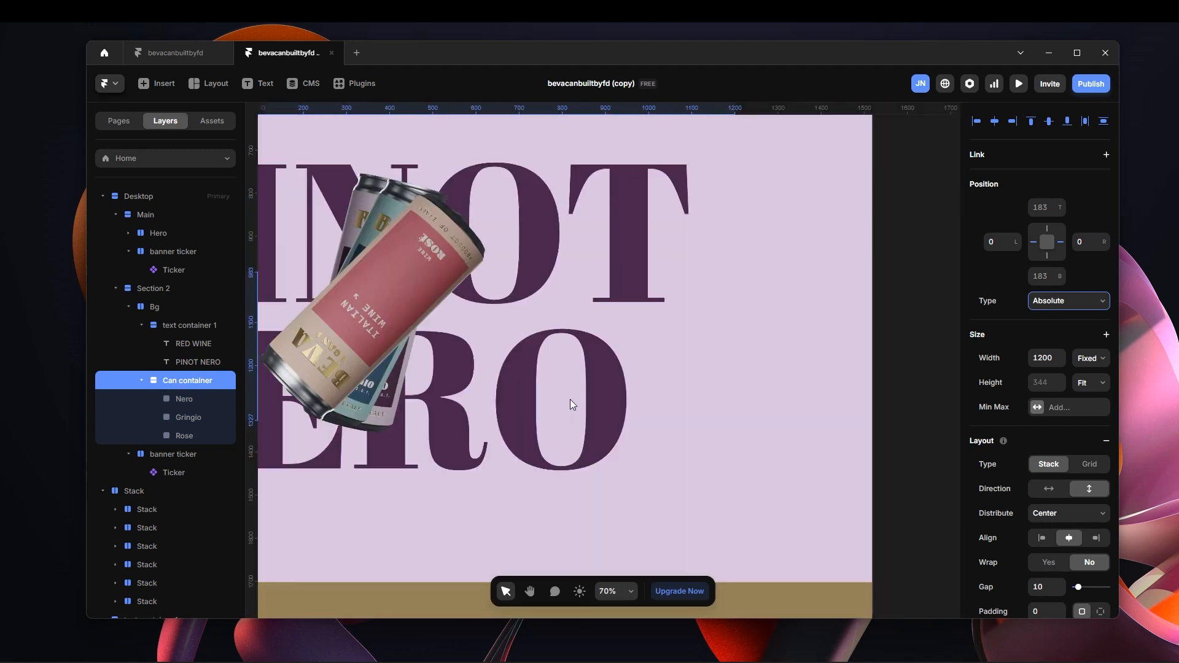
{"action": "left_click", "coordinate": [879, 306]}
{"action": "key", "text": "space"}
{"action": "left_click_drag", "start_coordinate": [826, 263], "coordinate": [941, 278]}
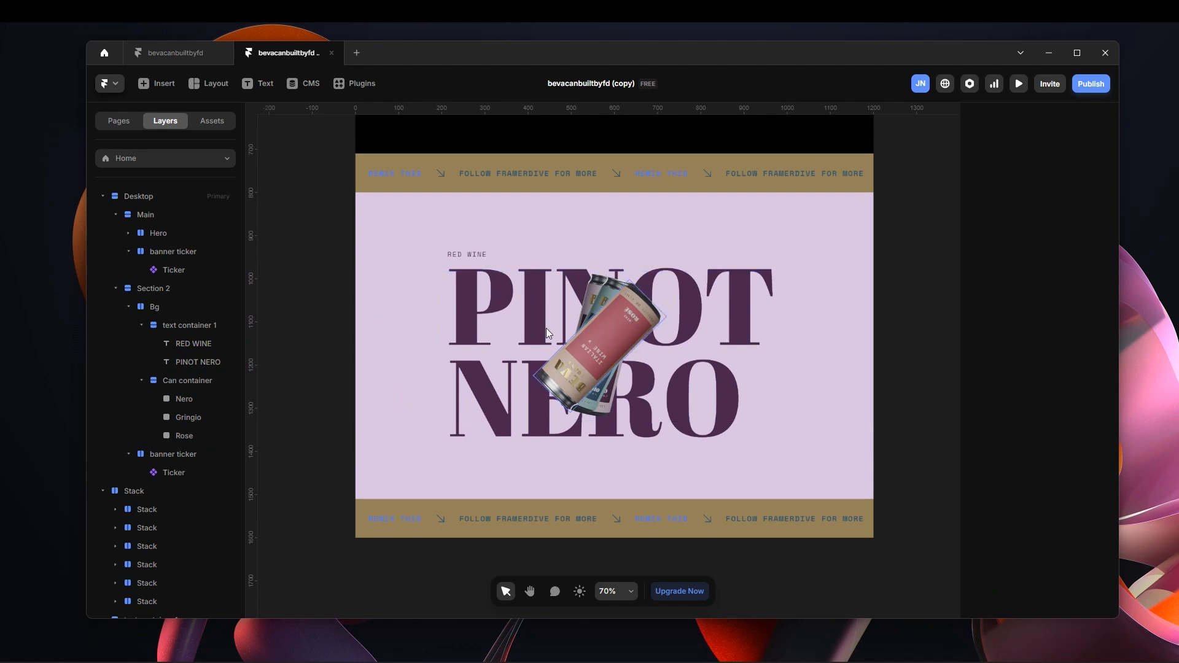
{"action": "scroll", "coordinate": [601, 349], "scroll_direction": "up", "scroll_amount": 3}
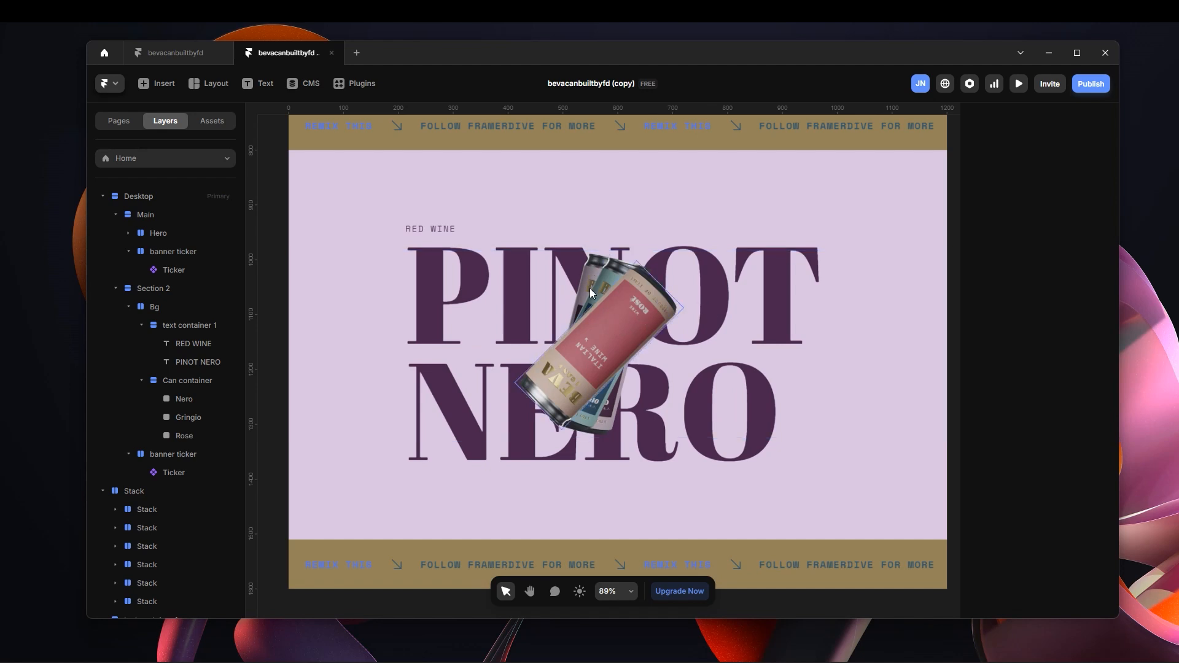
{"action": "scroll", "coordinate": [606, 352], "scroll_direction": "down", "scroll_amount": 3}
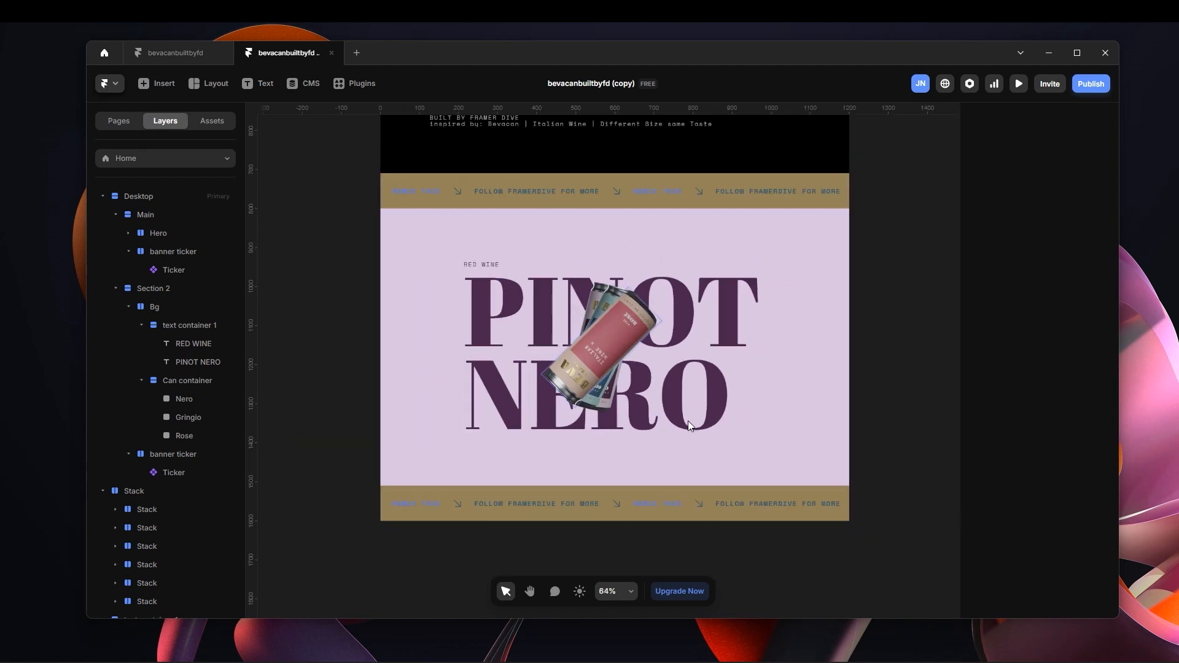
{"action": "scroll", "coordinate": [877, 305], "scroll_direction": "left", "scroll_amount": 1}
{"action": "key", "text": "v"}
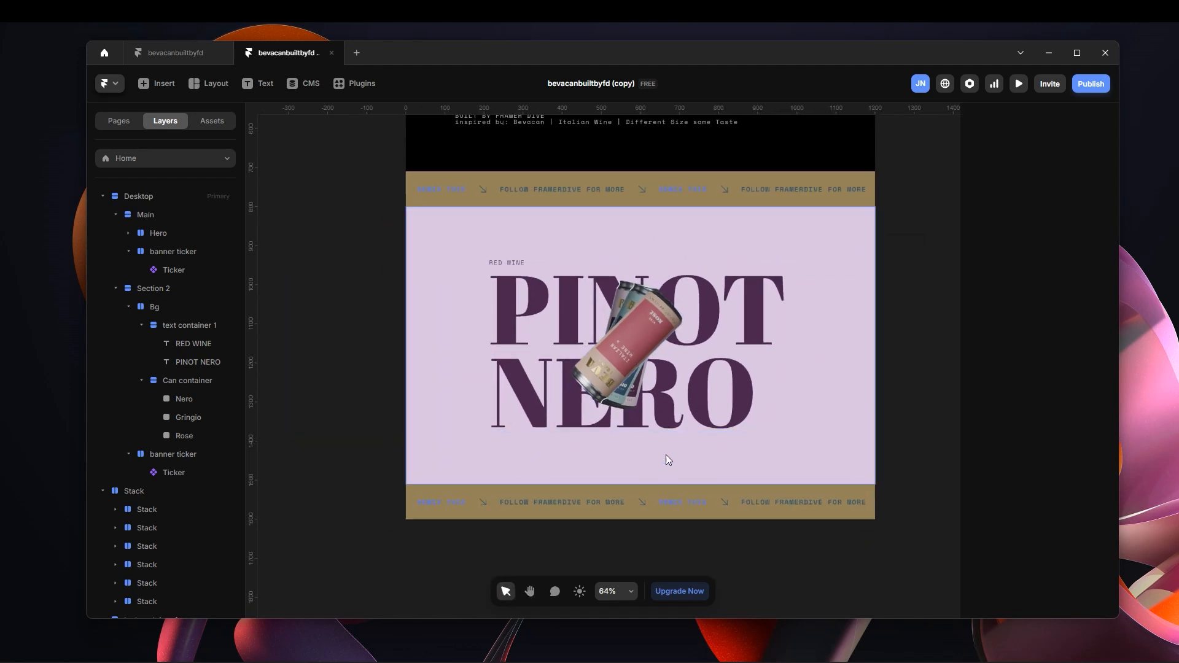
{"action": "left_click", "coordinate": [638, 338]}
{"action": "left_click", "coordinate": [324, 323]}
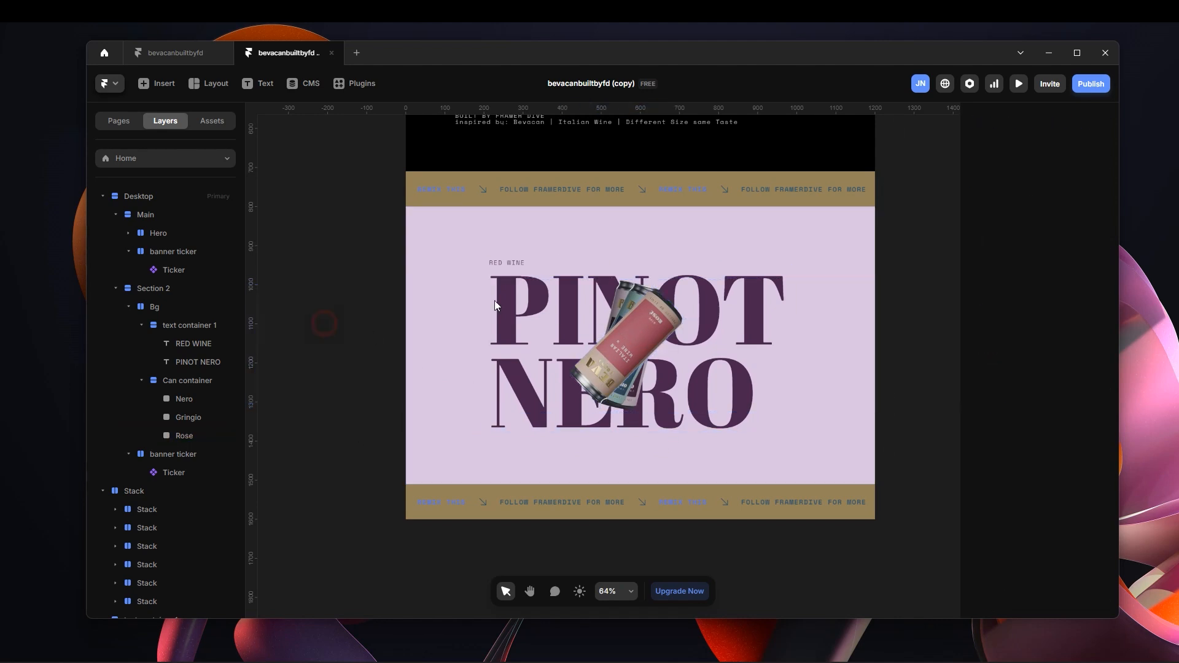
{"action": "left_click", "coordinate": [506, 263]}
{"action": "left_click", "coordinate": [546, 264]}
Copy the loose text container 2 with the Pinot Grigio text into Section 2's Bg and place it directly above Can container in the layer order.
{"action": "key", "text": "space"}
{"action": "left_click_drag", "start_coordinate": [317, 242], "coordinate": [657, 329]}
{"action": "left_click_drag", "start_coordinate": [399, 316], "coordinate": [535, 168]}
{"action": "left_click_drag", "start_coordinate": [458, 495], "coordinate": [661, 231]}
{"action": "left_click", "coordinate": [436, 177]}
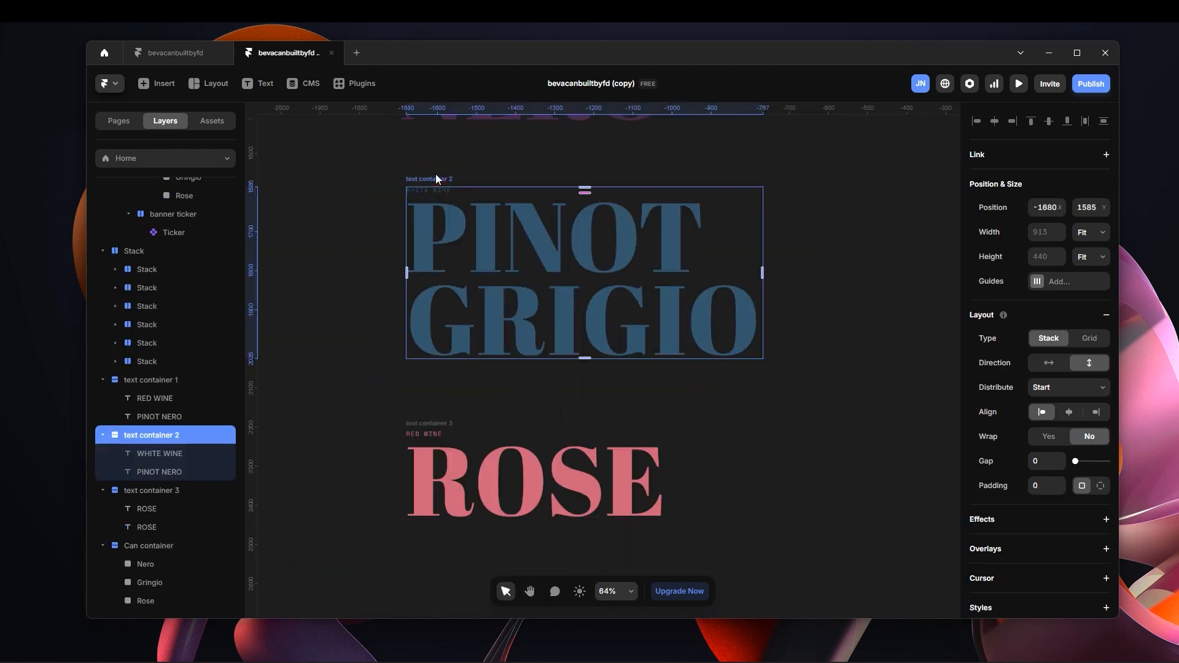
{"action": "key", "text": "space"}
{"action": "left_click_drag", "start_coordinate": [826, 222], "coordinate": [402, 367]}
{"action": "left_click_drag", "start_coordinate": [446, 118], "coordinate": [355, 295]}
{"action": "left_click", "coordinate": [559, 251]}
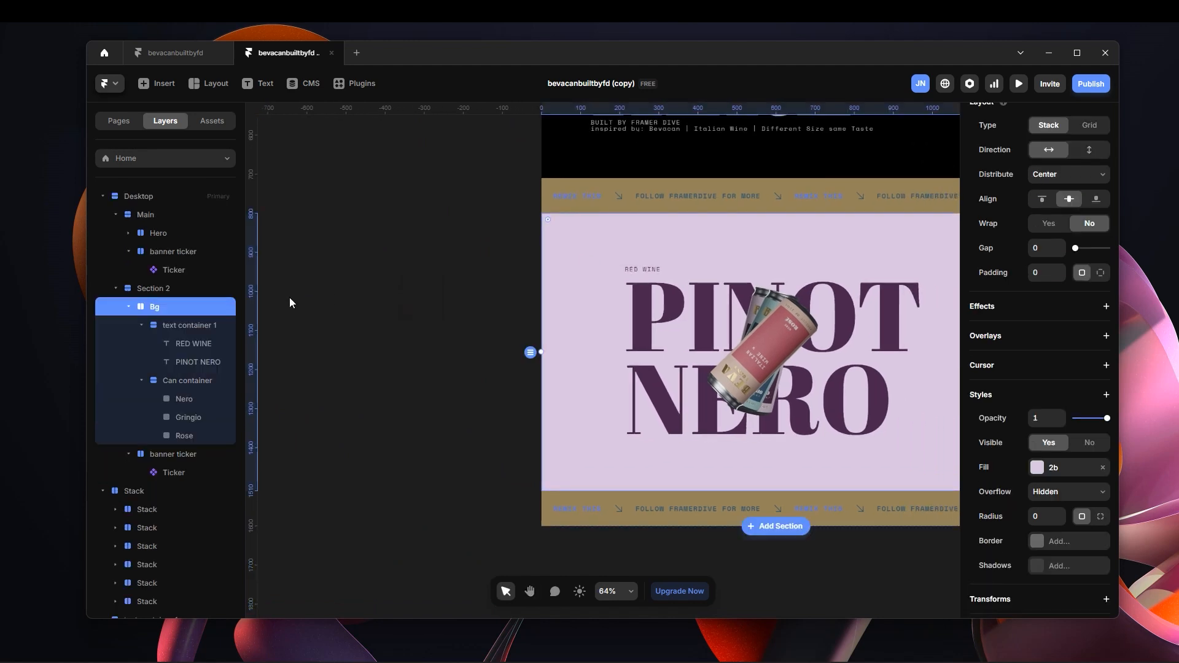
{"action": "key", "text": "ctrl+v"}
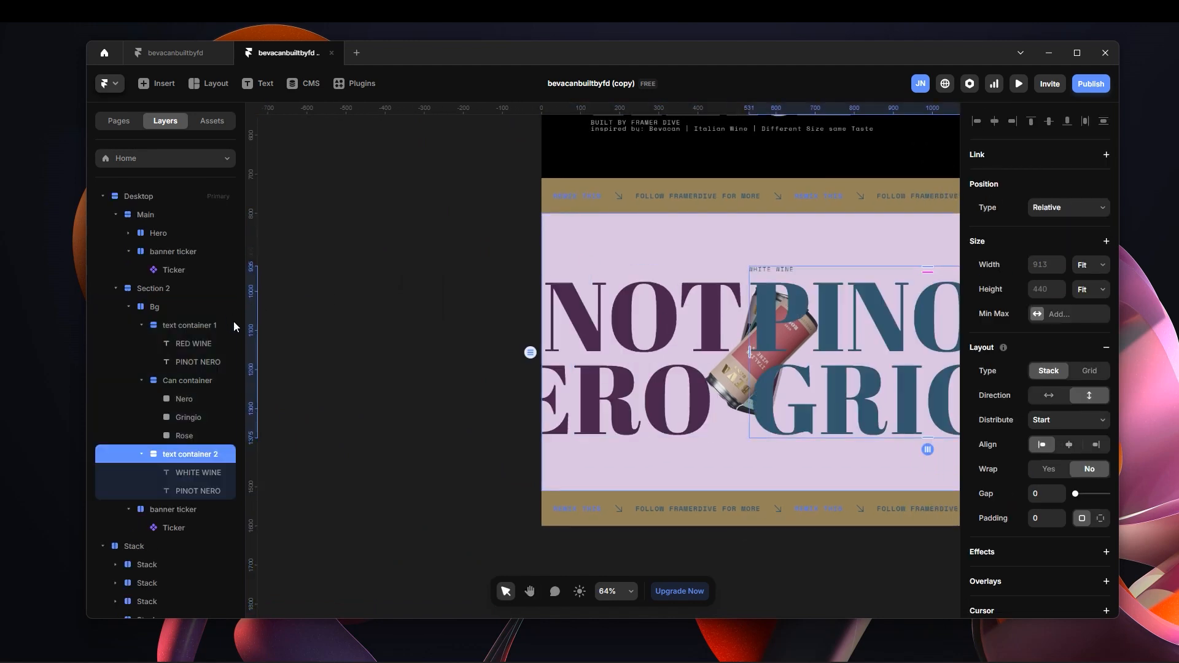
{"action": "left_click_drag", "start_coordinate": [183, 455], "coordinate": [188, 374]}
{"action": "left_click_drag", "start_coordinate": [187, 437], "coordinate": [184, 377]}
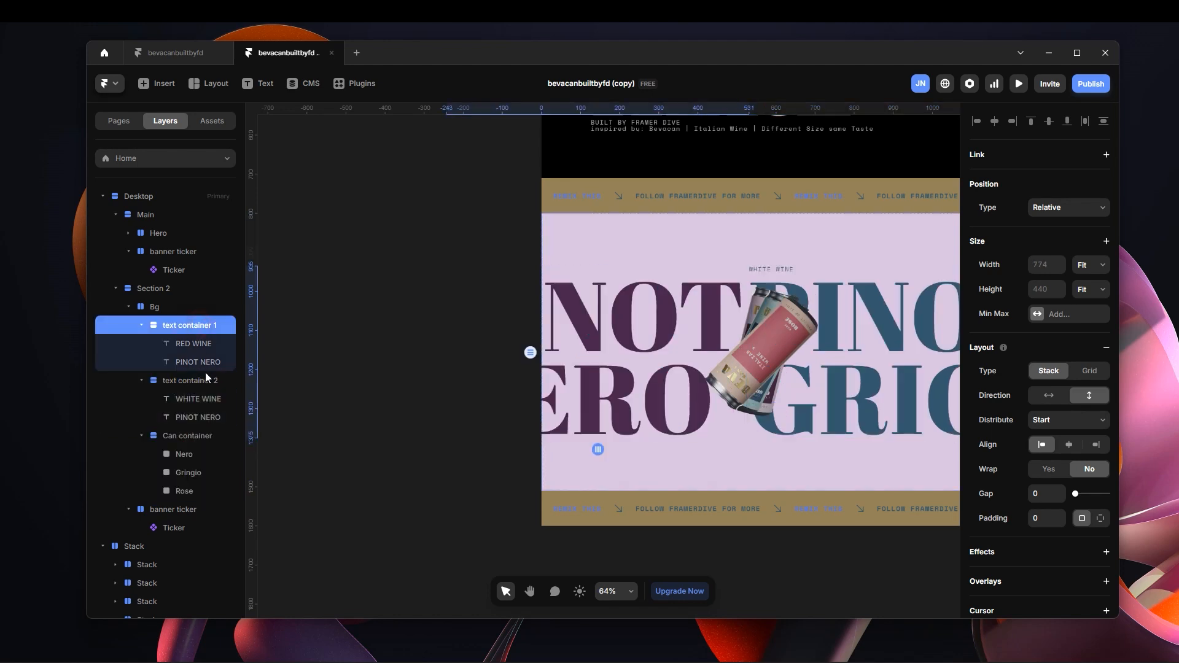
Set the position type of Bg's text container 2 to Absolute and centre it horizontally in the section.
{"action": "left_click", "coordinate": [1058, 212]}
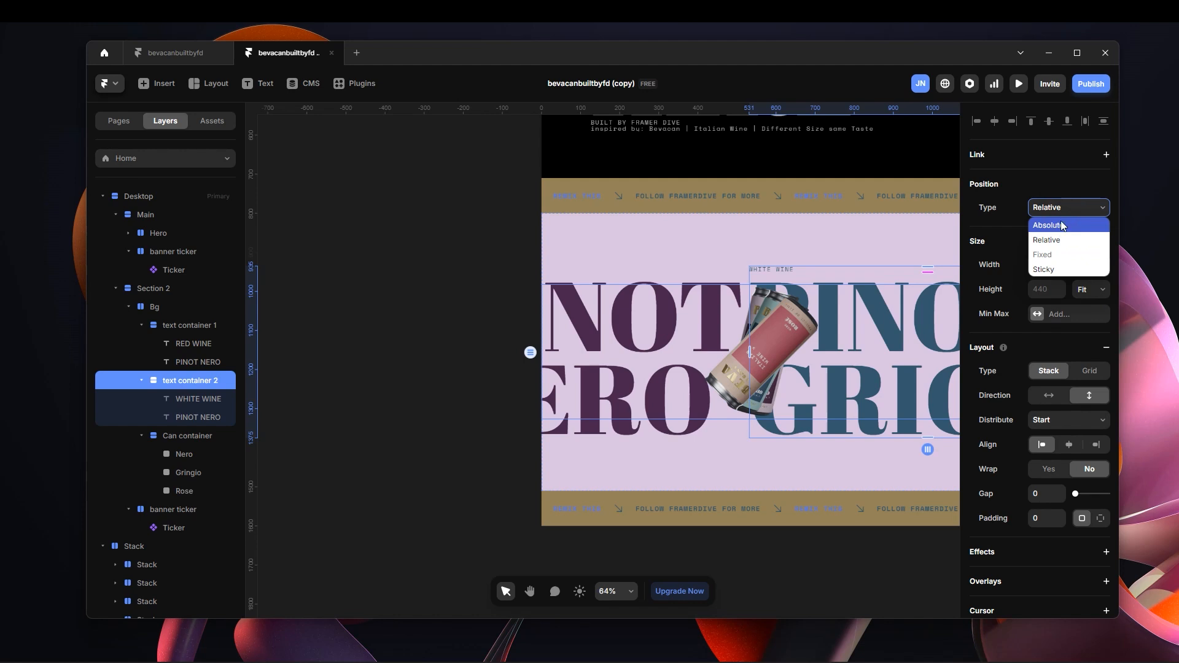
{"action": "left_click", "coordinate": [1064, 227]}
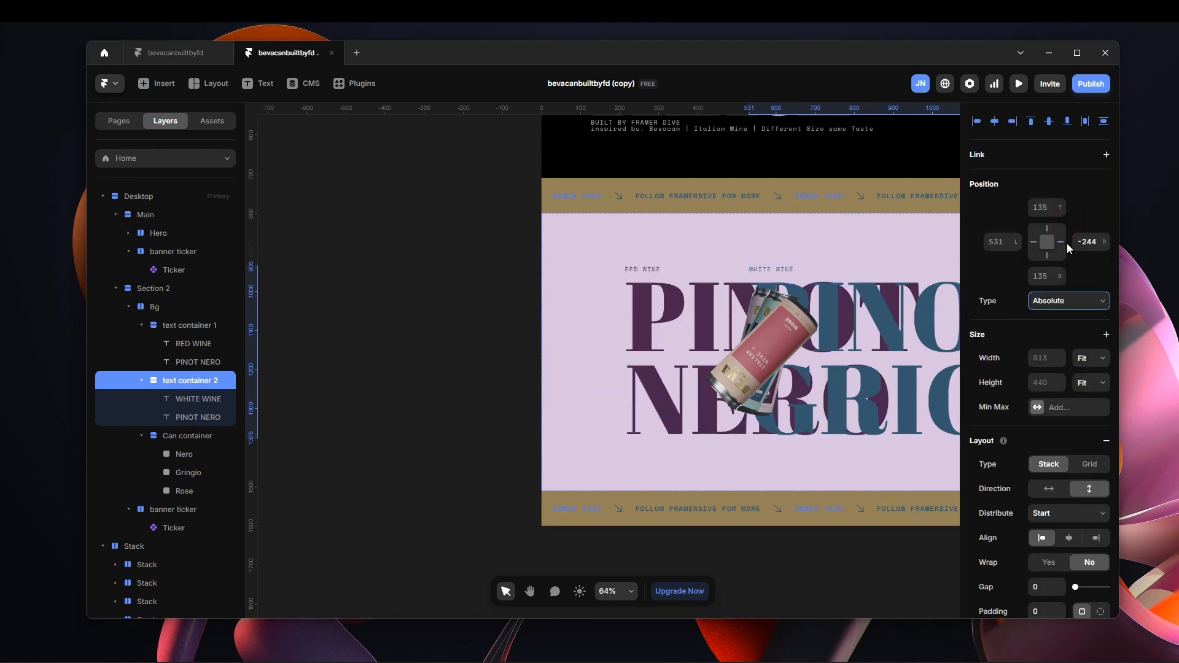
{"action": "left_click", "coordinate": [503, 297]}
{"action": "key", "text": "space"}
{"action": "left_click_drag", "start_coordinate": [536, 236], "coordinate": [440, 214]}
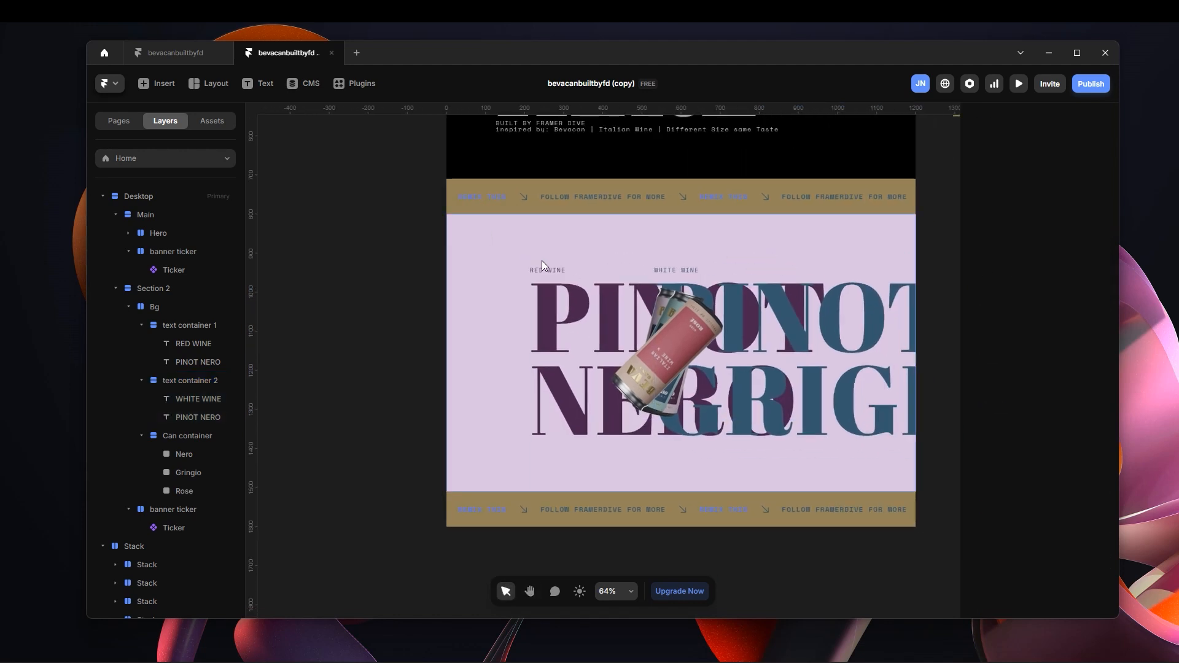
{"action": "left_click", "coordinate": [204, 379]}
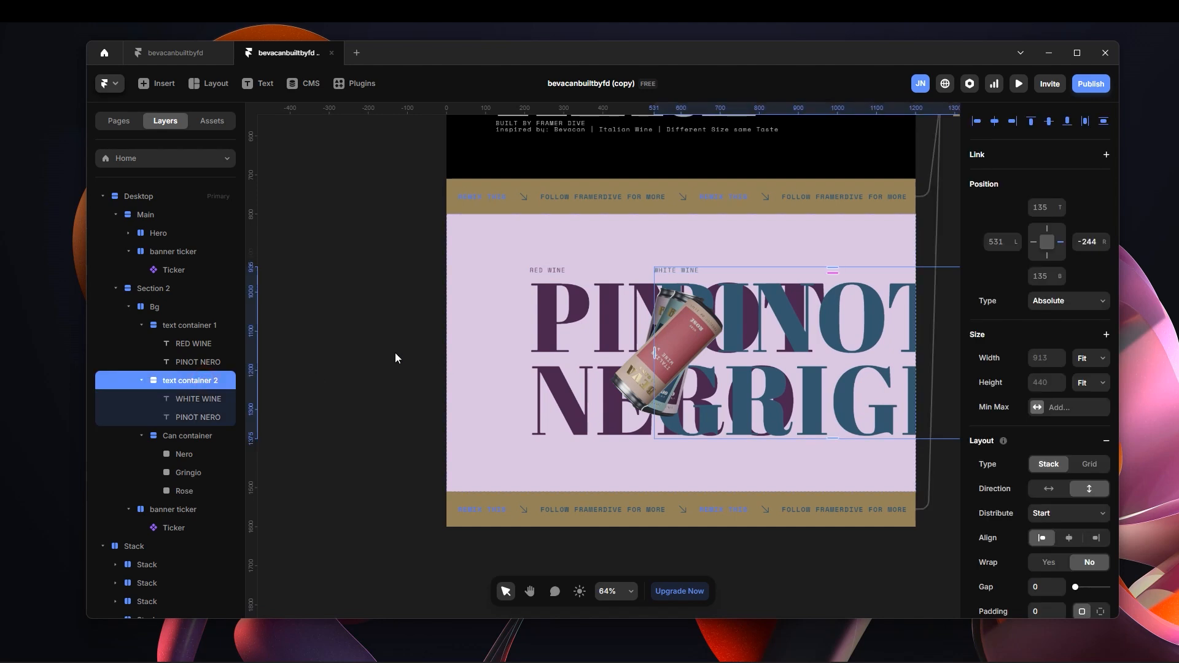
{"action": "key", "text": "space"}
{"action": "left_click_drag", "start_coordinate": [353, 250], "coordinate": [290, 246]}
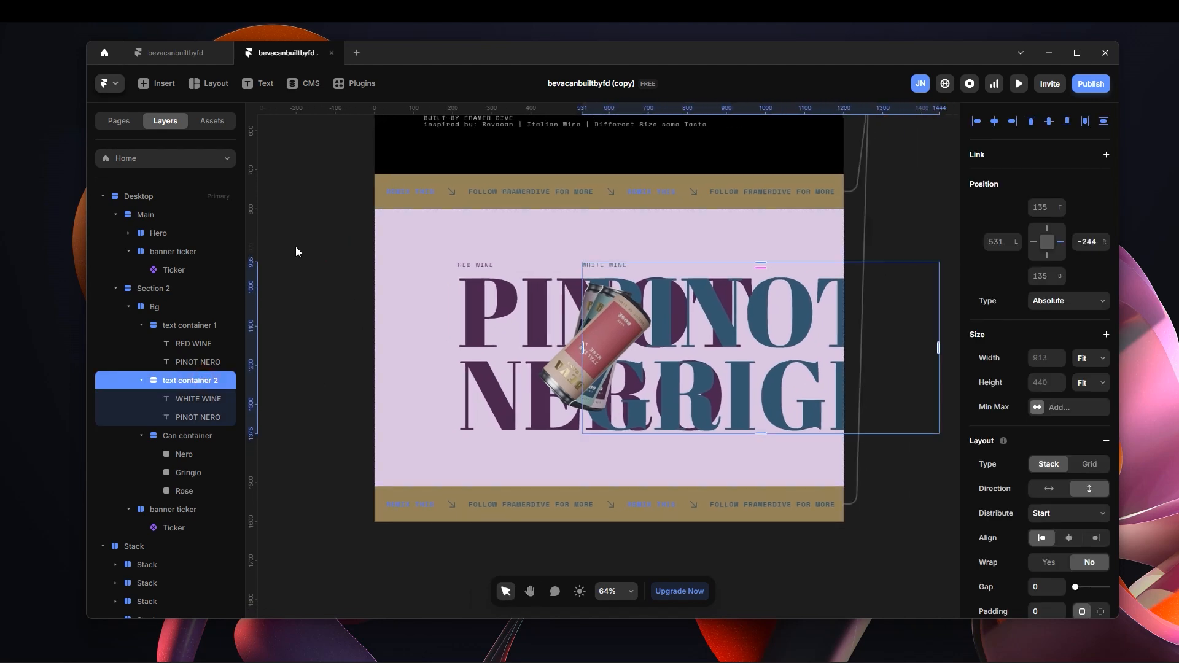
{"action": "key", "text": "alt+h"}
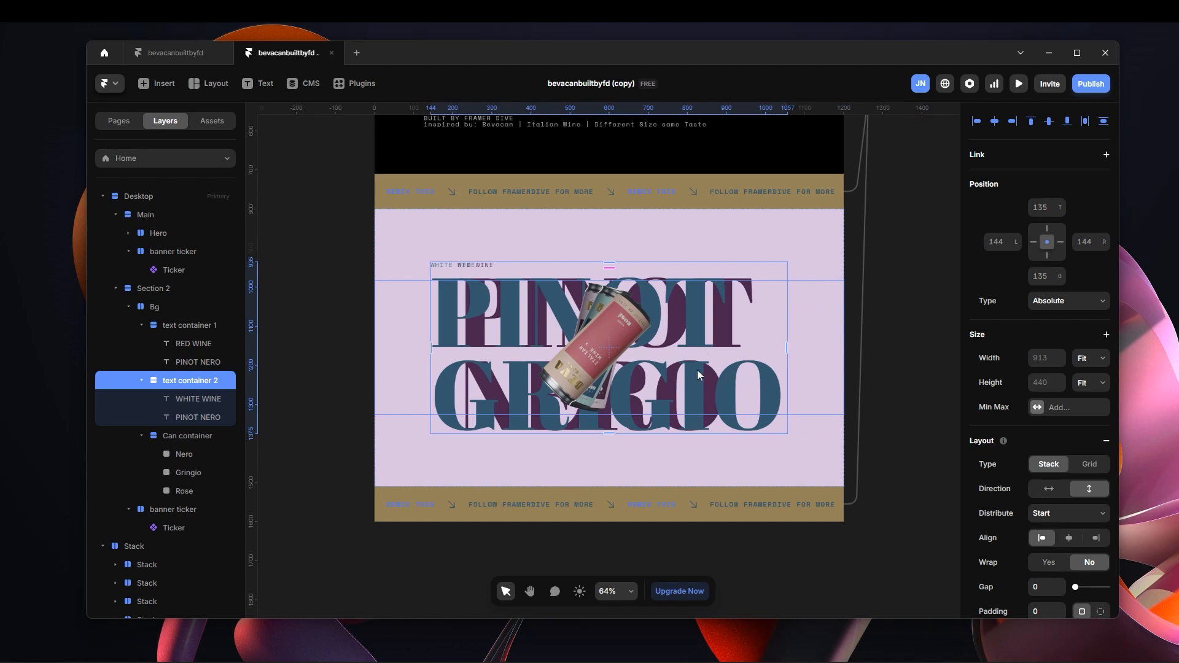
Copy the loose text container 3 with the Rose text into Section 2's Bg and place it directly above Can container in the layer order.
{"action": "left_click", "coordinate": [329, 363]}
{"action": "key", "text": "space"}
{"action": "left_click_drag", "start_coordinate": [358, 313], "coordinate": [794, 190]}
{"action": "left_click_drag", "start_coordinate": [601, 453], "coordinate": [831, 183]}
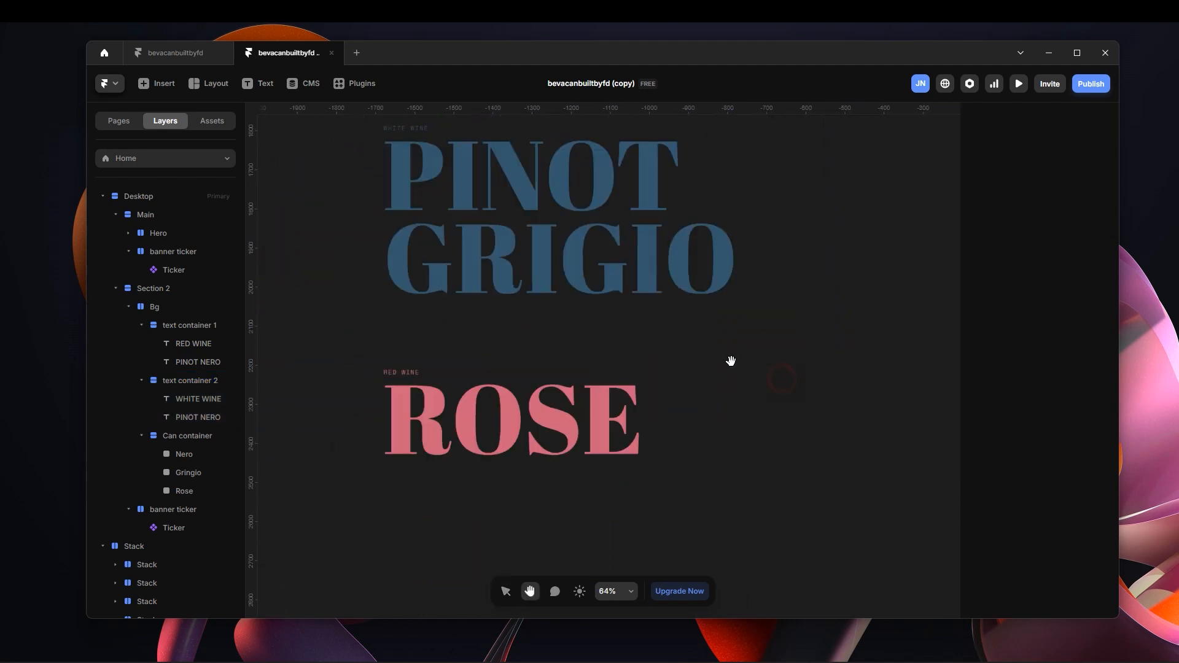
{"action": "left_click", "coordinate": [408, 362]}
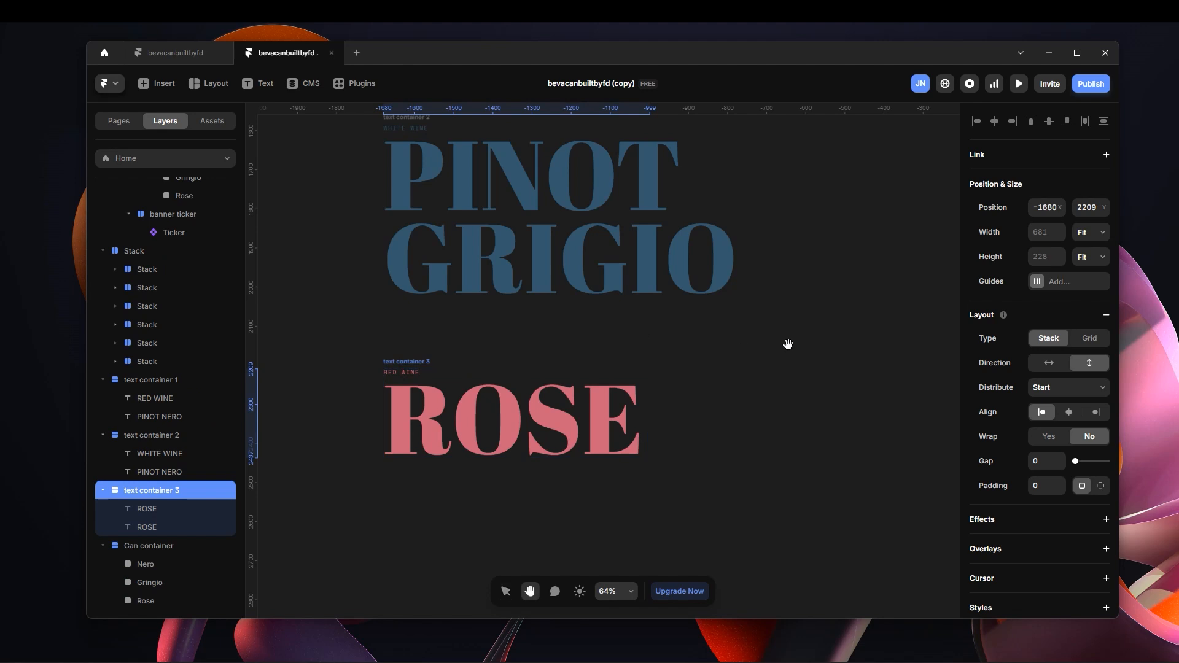
{"action": "scroll", "coordinate": [547, 429], "scroll_direction": "left", "scroll_amount": 10}
{"action": "scroll", "coordinate": [547, 429], "scroll_direction": "up", "scroll_amount": 8}
{"action": "left_click", "coordinate": [607, 339]}
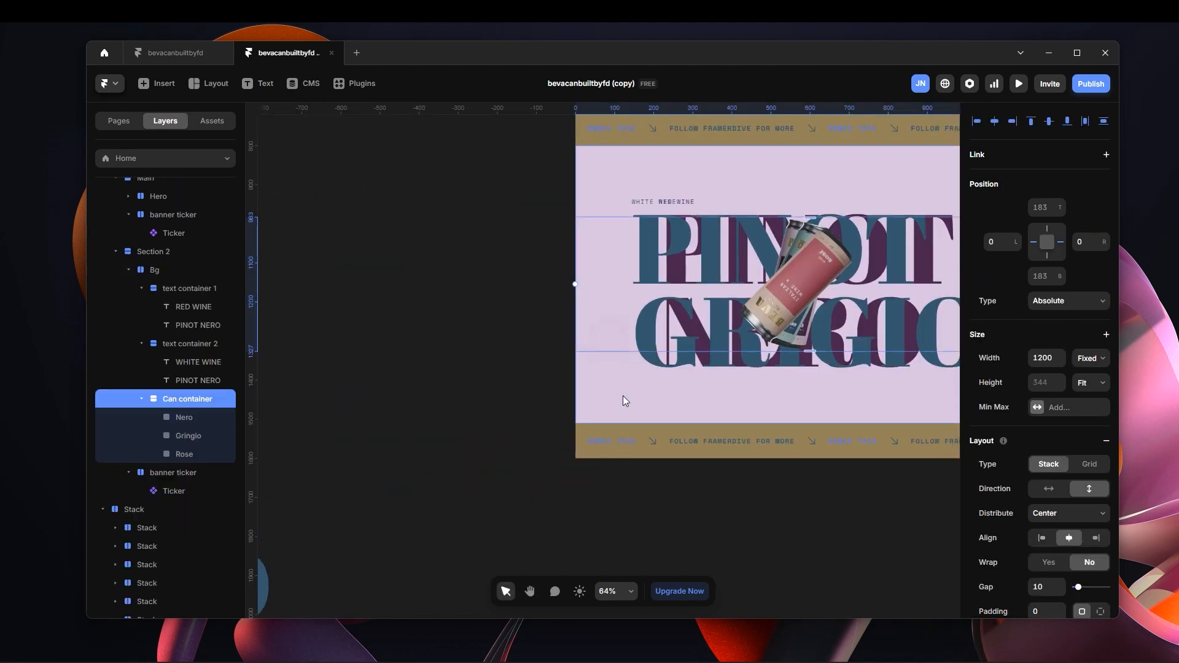
{"action": "left_click", "coordinate": [617, 388]}
{"action": "key", "text": "ctrl+v"}
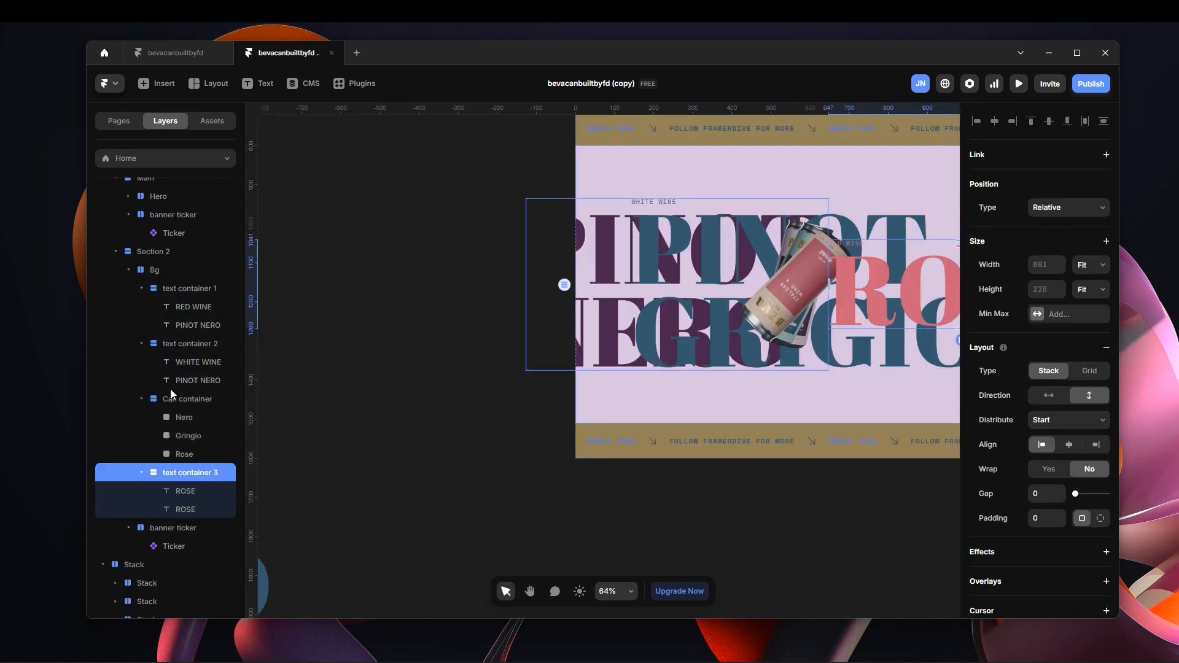
{"action": "left_click_drag", "start_coordinate": [184, 474], "coordinate": [191, 395]}
Set the position type of Bg's text container 3 to Absolute and centre it horizontally in the section.
{"action": "left_click", "coordinate": [1071, 207]}
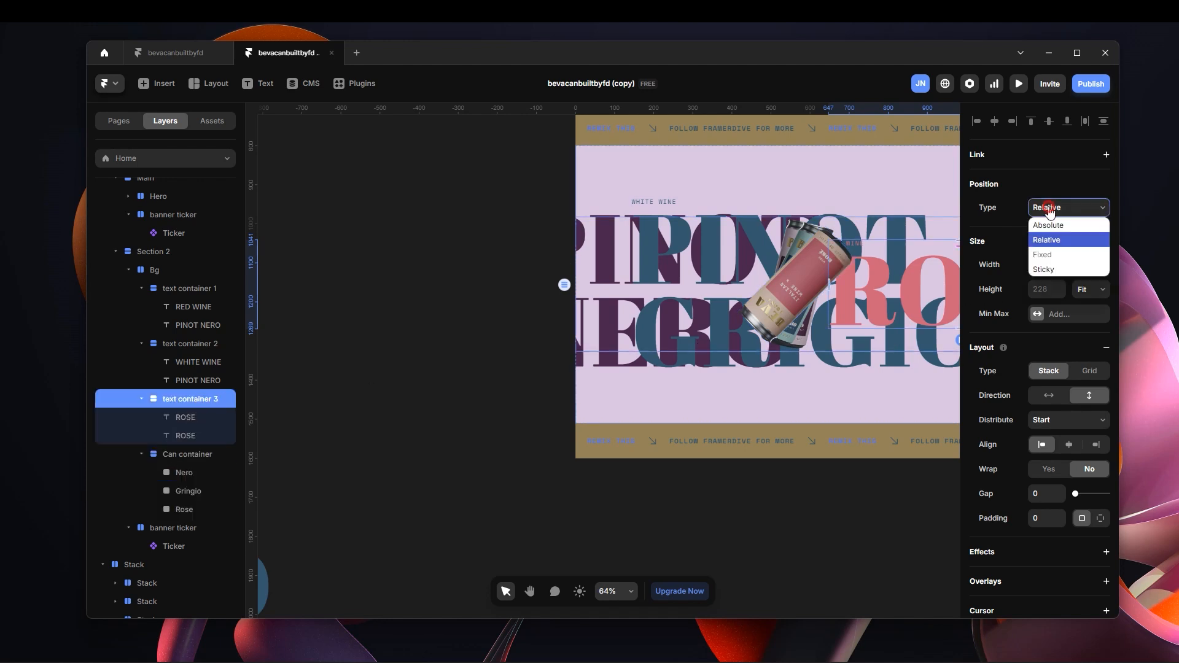
{"action": "left_click", "coordinate": [1078, 227]}
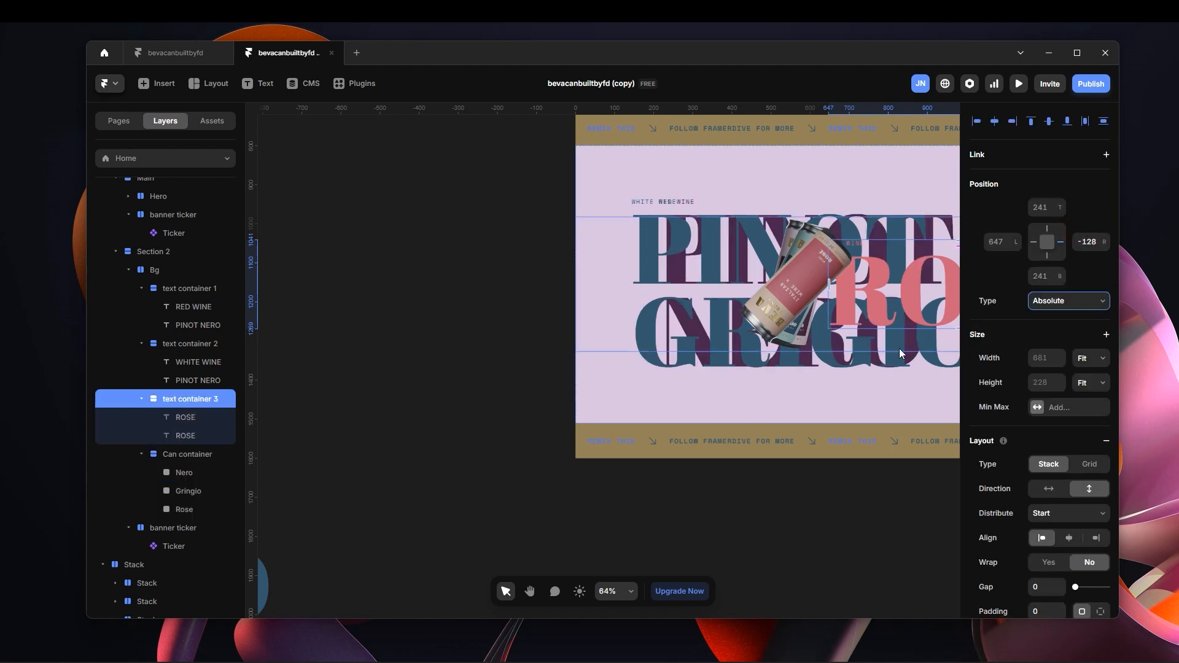
{"action": "left_click_drag", "start_coordinate": [862, 501], "coordinate": [592, 495]}
{"action": "key", "text": "space"}
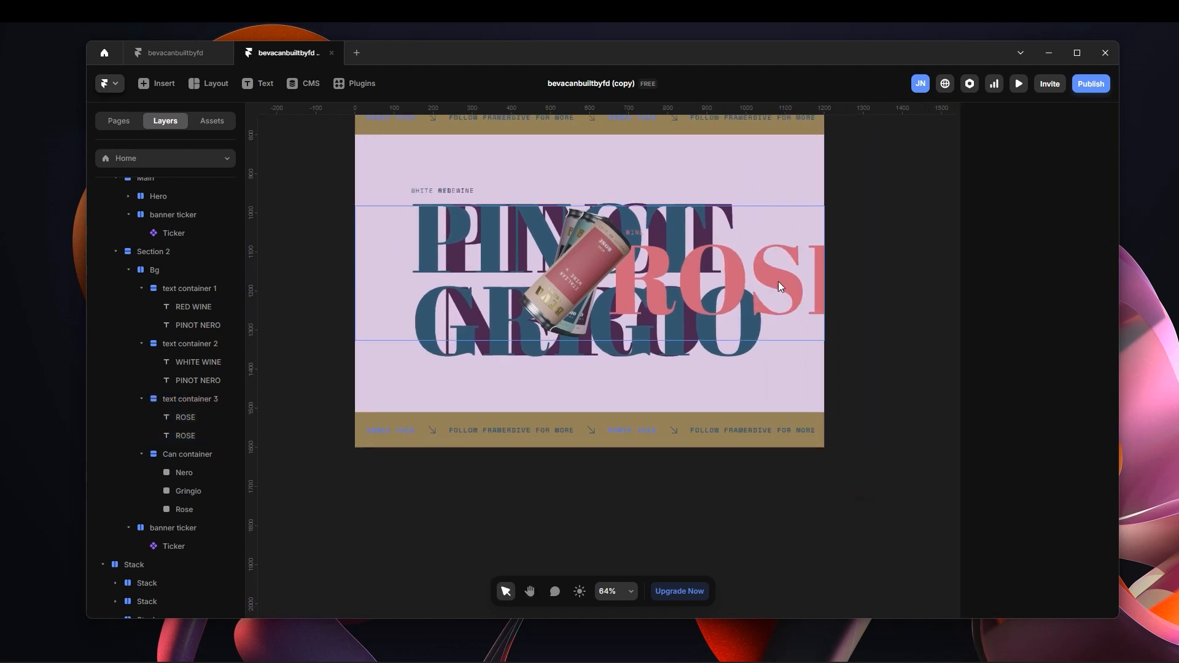
{"action": "left_click", "coordinate": [222, 400]}
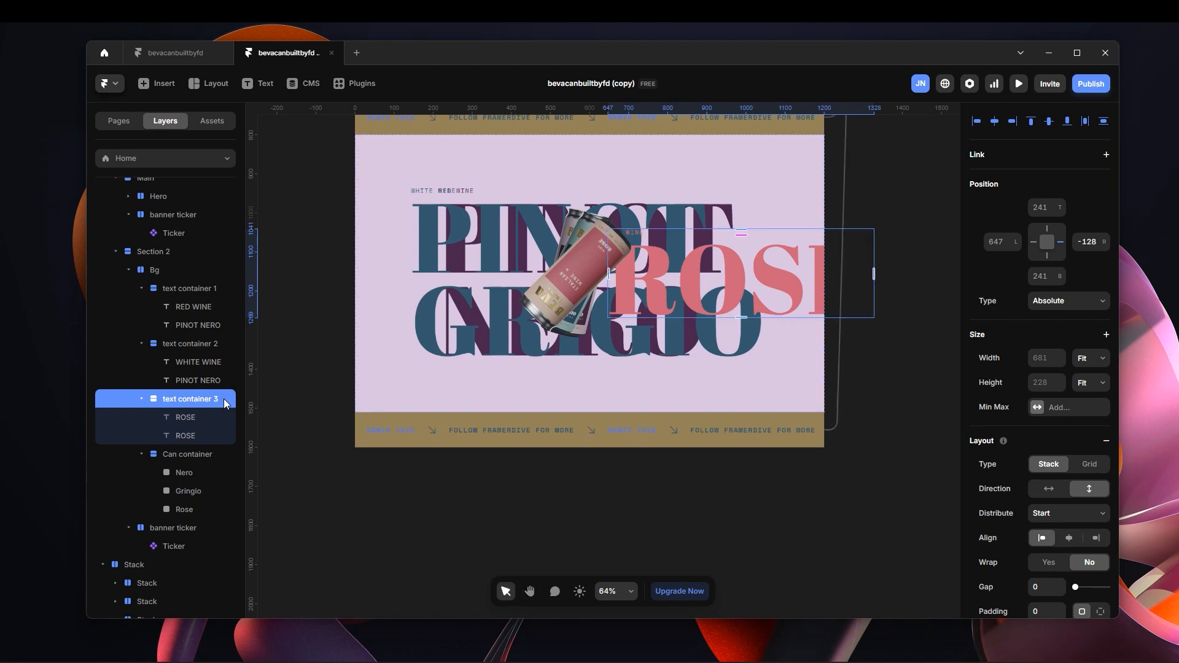
{"action": "key", "text": "alt+h"}
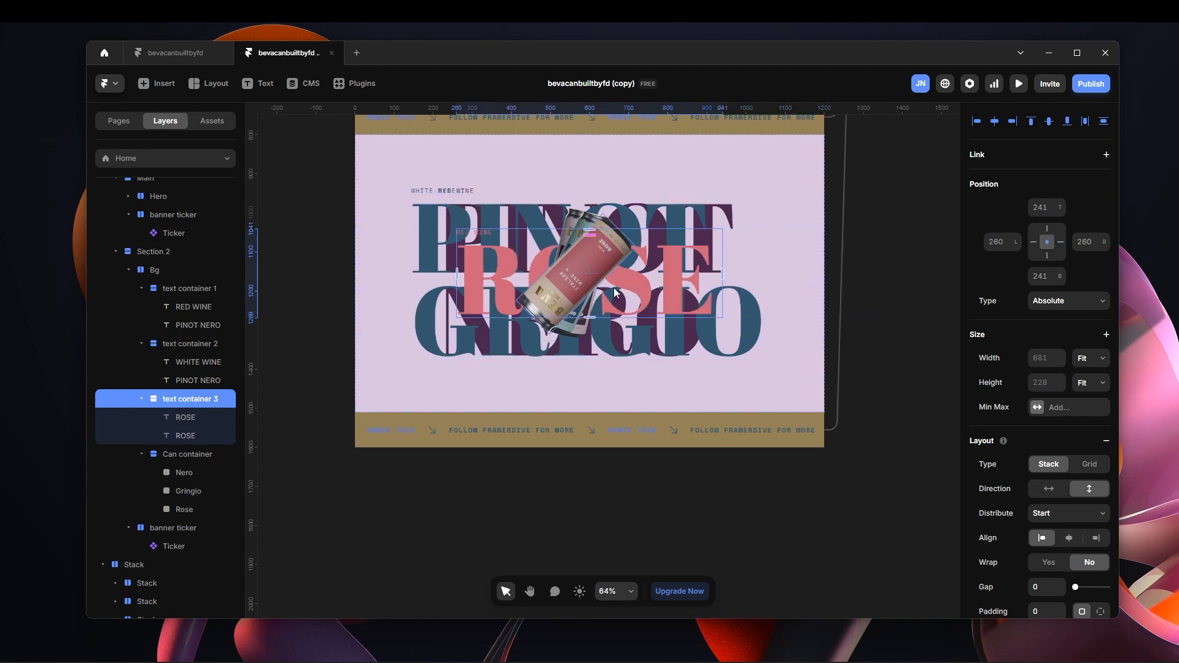
Preview the page full screen, check Section 2's stacked texts and draggable cans, and return to the canvas.
{"action": "scroll", "coordinate": [550, 259], "scroll_direction": "up", "scroll_amount": 5}
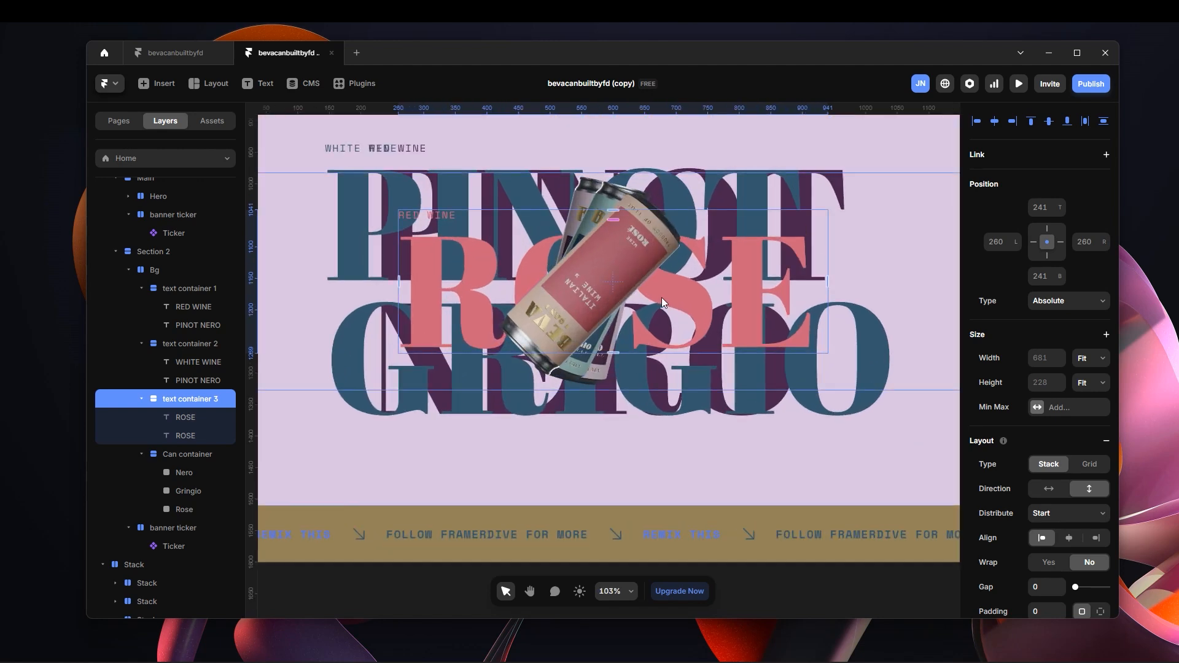
{"action": "key", "text": "shift+1"}
{"action": "left_click", "coordinate": [1018, 84]}
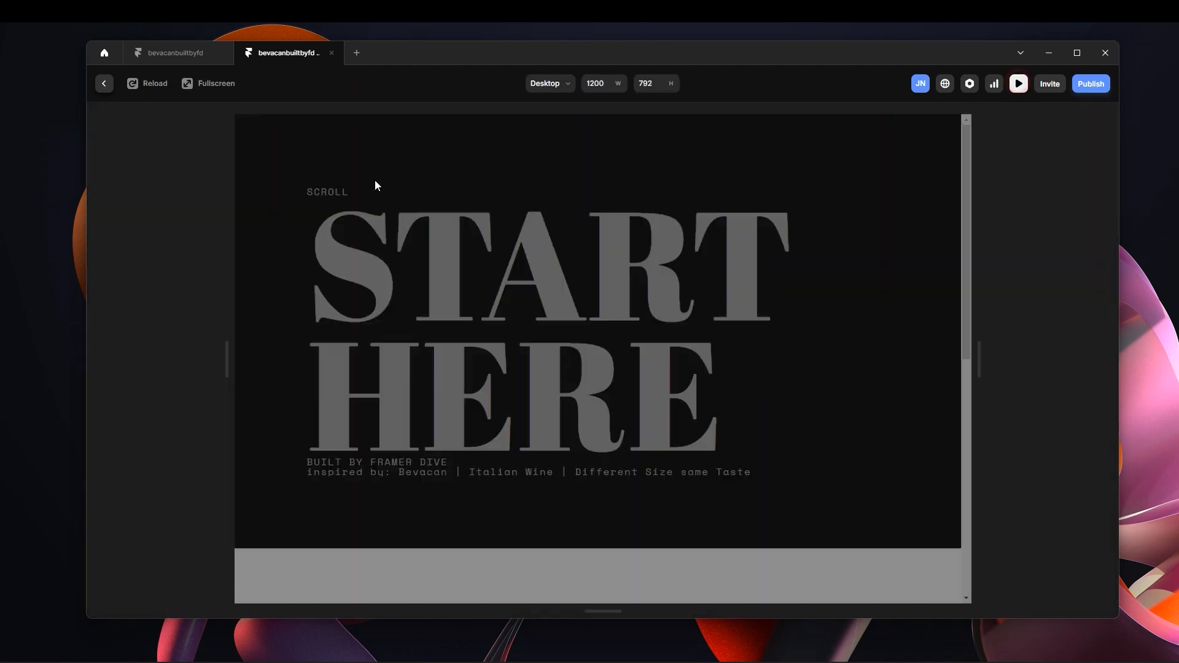
{"action": "left_click", "coordinate": [208, 84]}
{"action": "scroll", "coordinate": [805, 437], "scroll_direction": "down", "scroll_amount": 10}
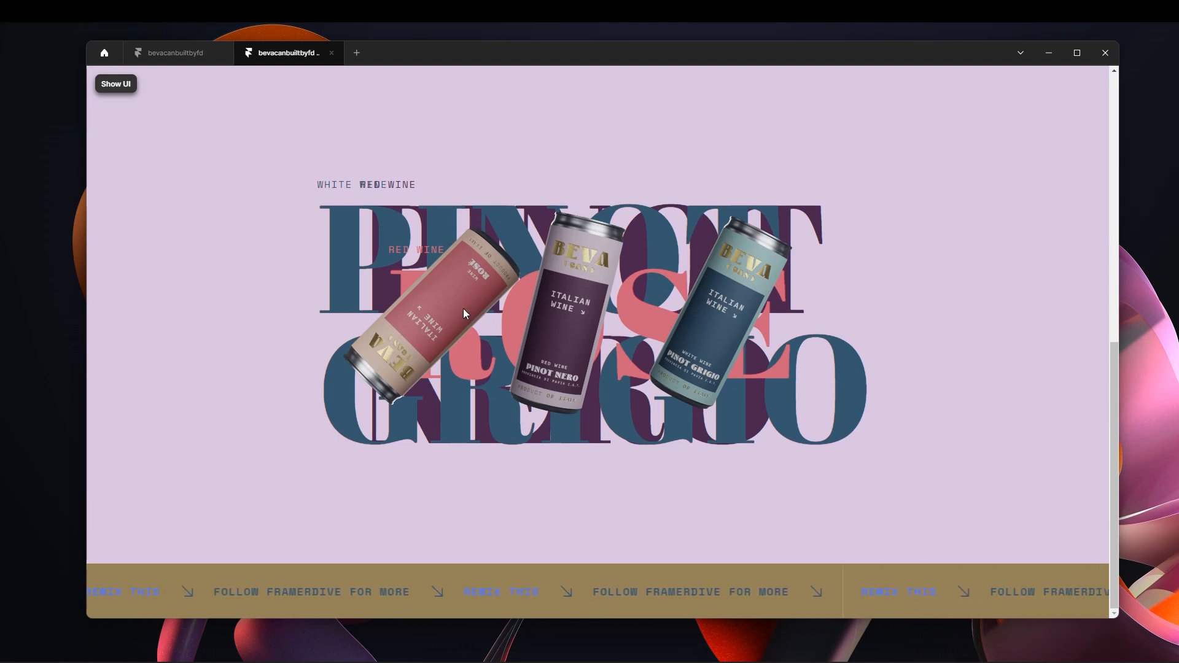
{"action": "left_click", "coordinate": [120, 86]}
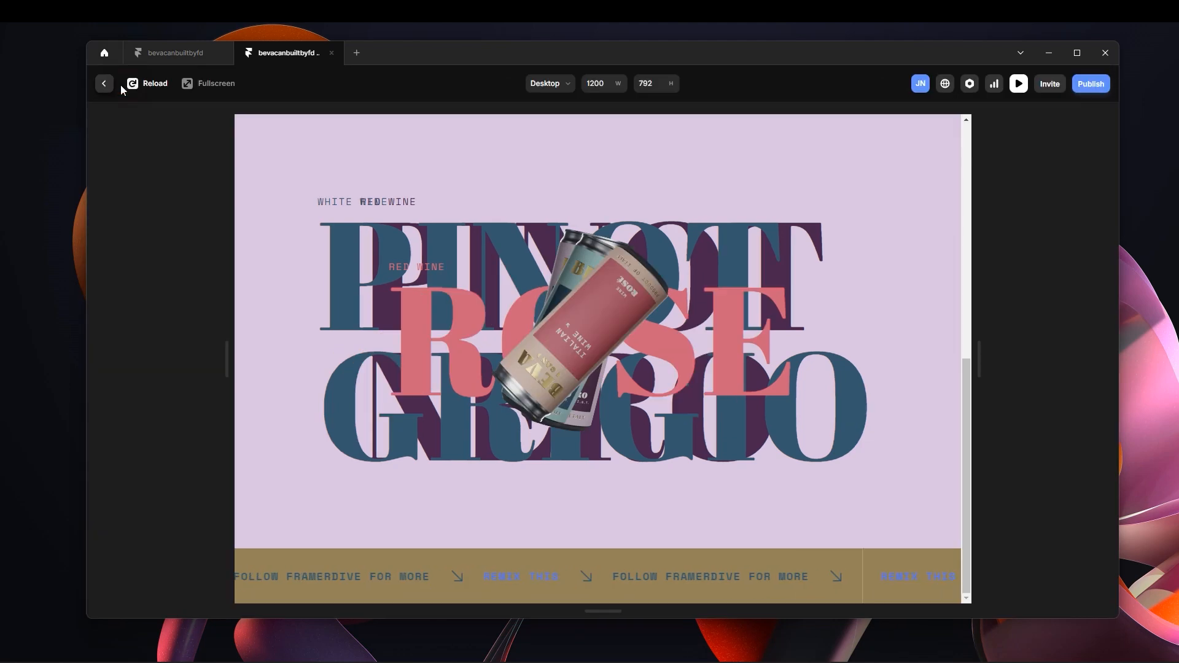
{"action": "left_click", "coordinate": [104, 84]}
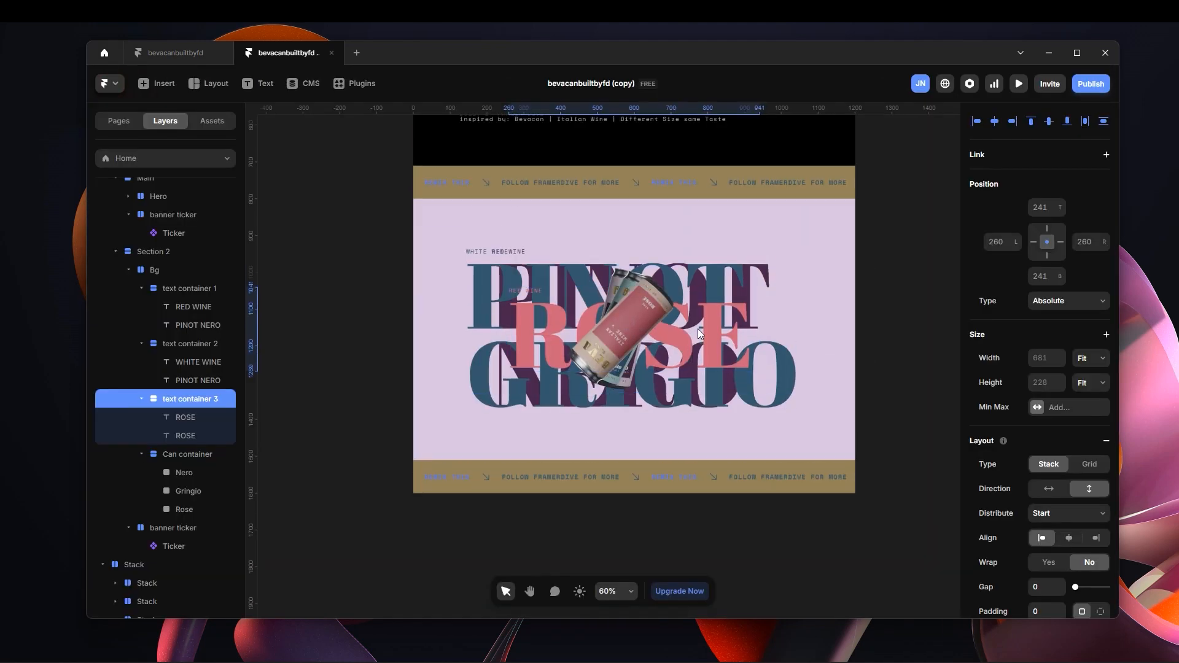
{"action": "scroll", "coordinate": [694, 333], "scroll_direction": "down", "scroll_amount": 2}
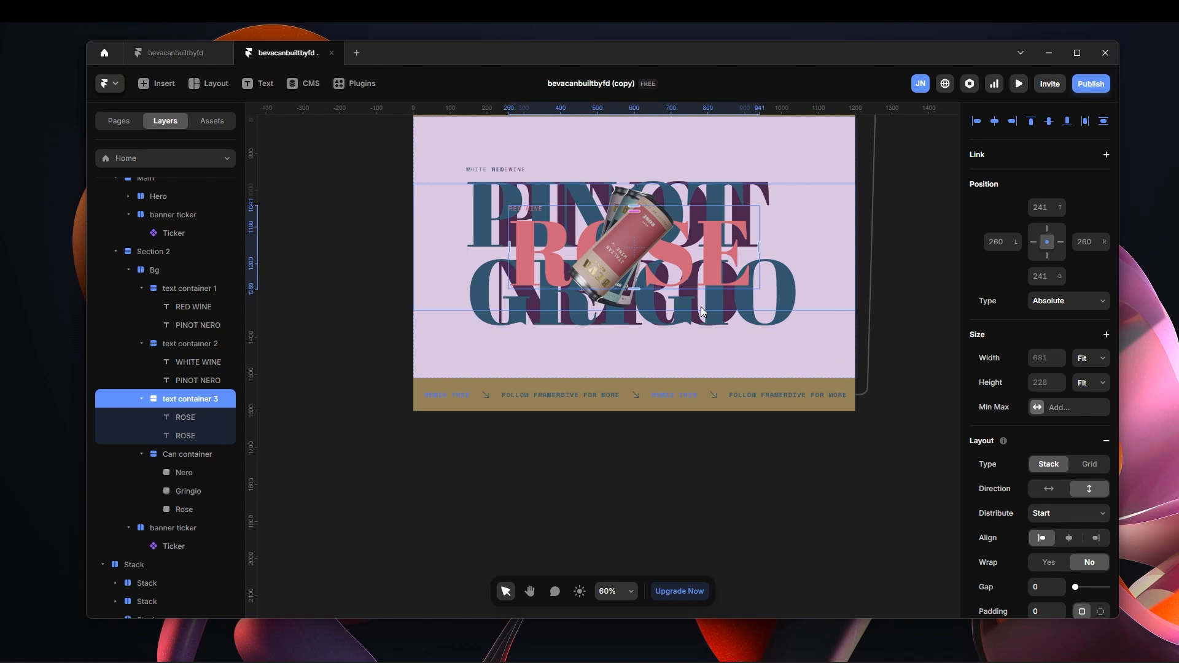
Switch to the Bevacan website in the browser, review how the Pinot Nero, Pinot Grigio and Rosè sections change on scrolling, and return to Framer.
{"action": "scroll", "coordinate": [701, 307], "scroll_direction": "up", "scroll_amount": 2}
{"action": "left_click", "coordinate": [710, 208]}
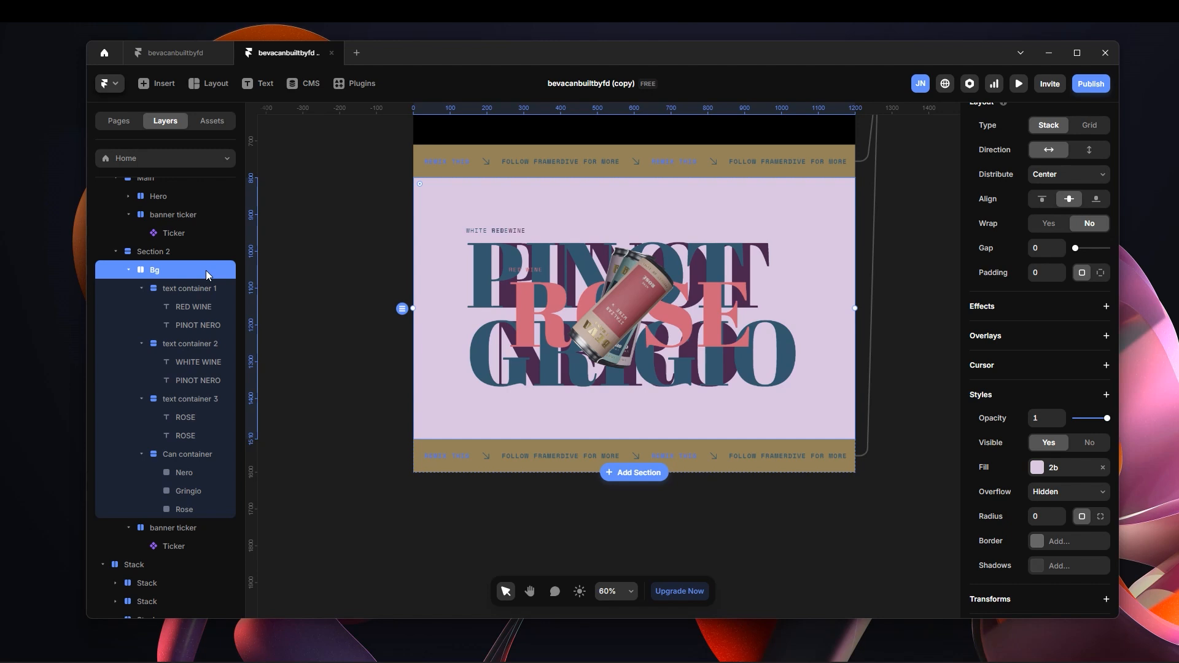
{"action": "mouse_move", "coordinate": [442, 661]}
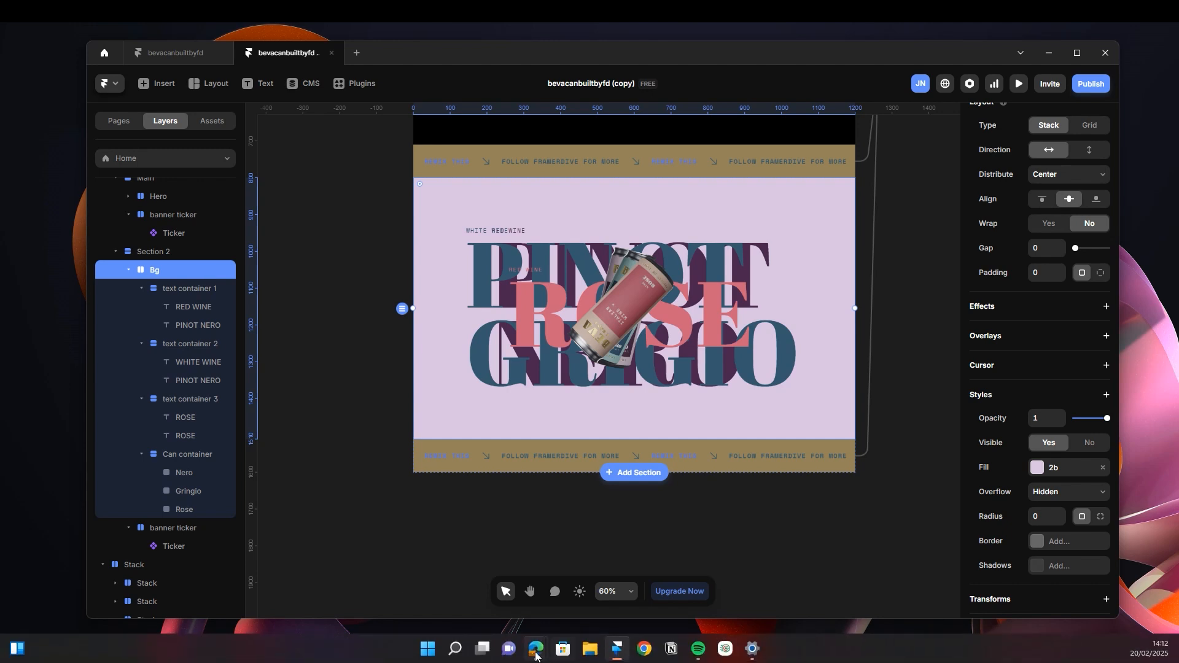
{"action": "mouse_move", "coordinate": [552, 646]}
{"action": "left_click", "coordinate": [473, 590]}
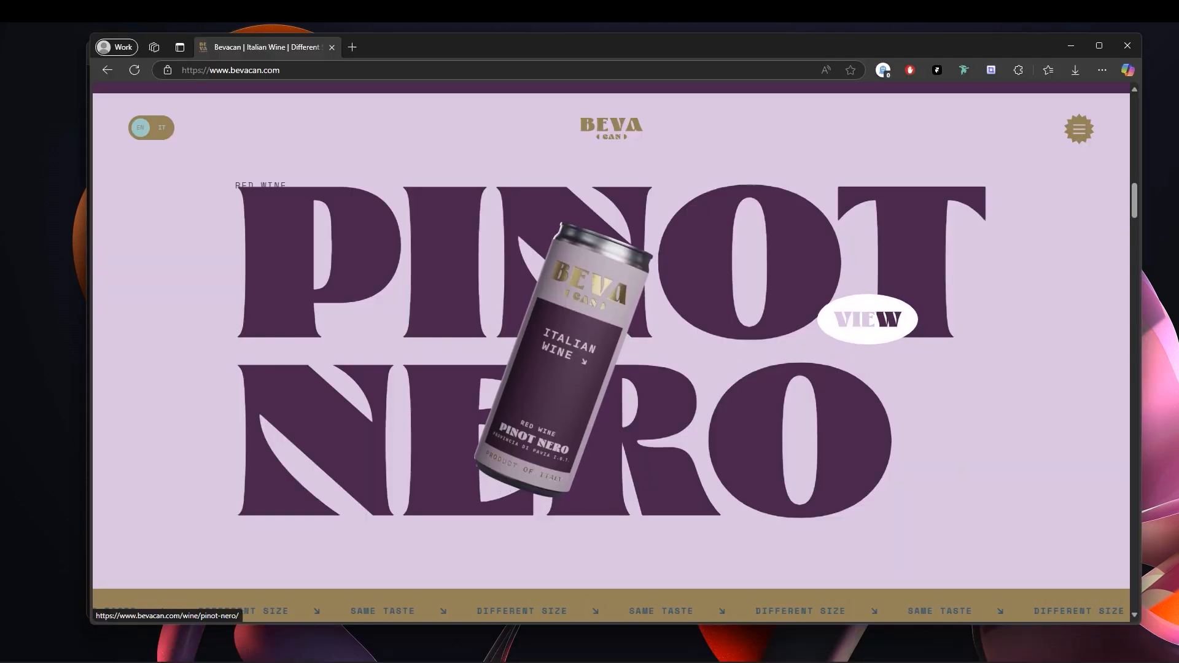
{"action": "scroll", "coordinate": [869, 325], "scroll_direction": "down", "scroll_amount": 1}
{"action": "scroll", "coordinate": [868, 319], "scroll_direction": "down", "scroll_amount": 2}
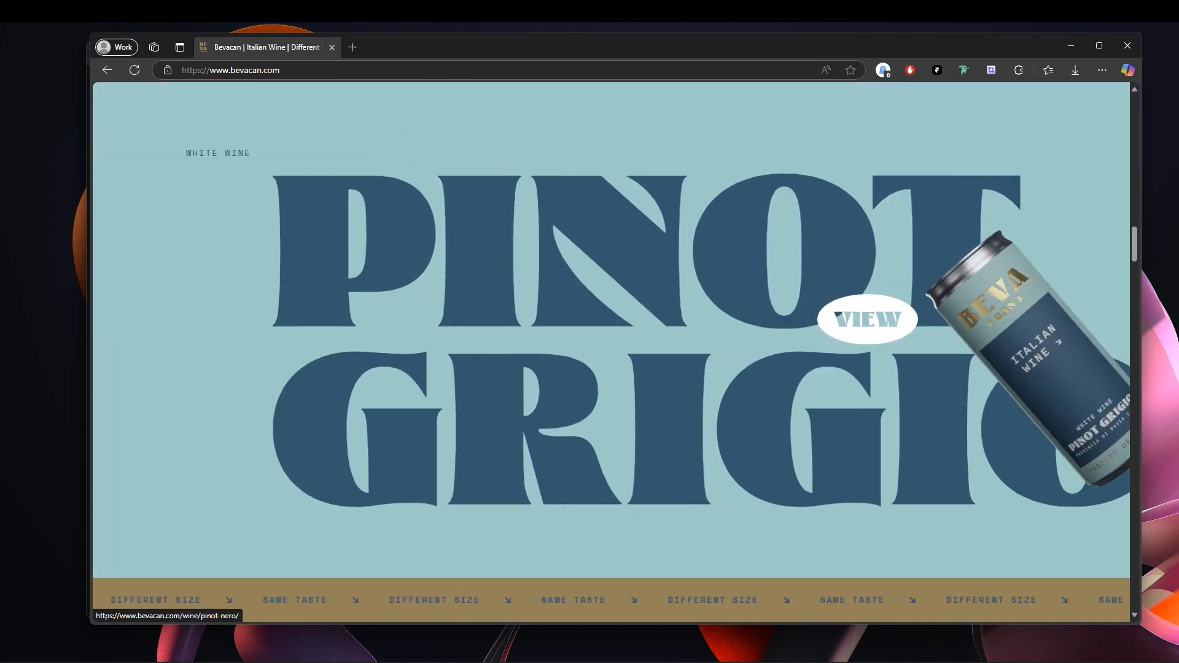
{"action": "scroll", "coordinate": [868, 318], "scroll_direction": "down", "scroll_amount": 2}
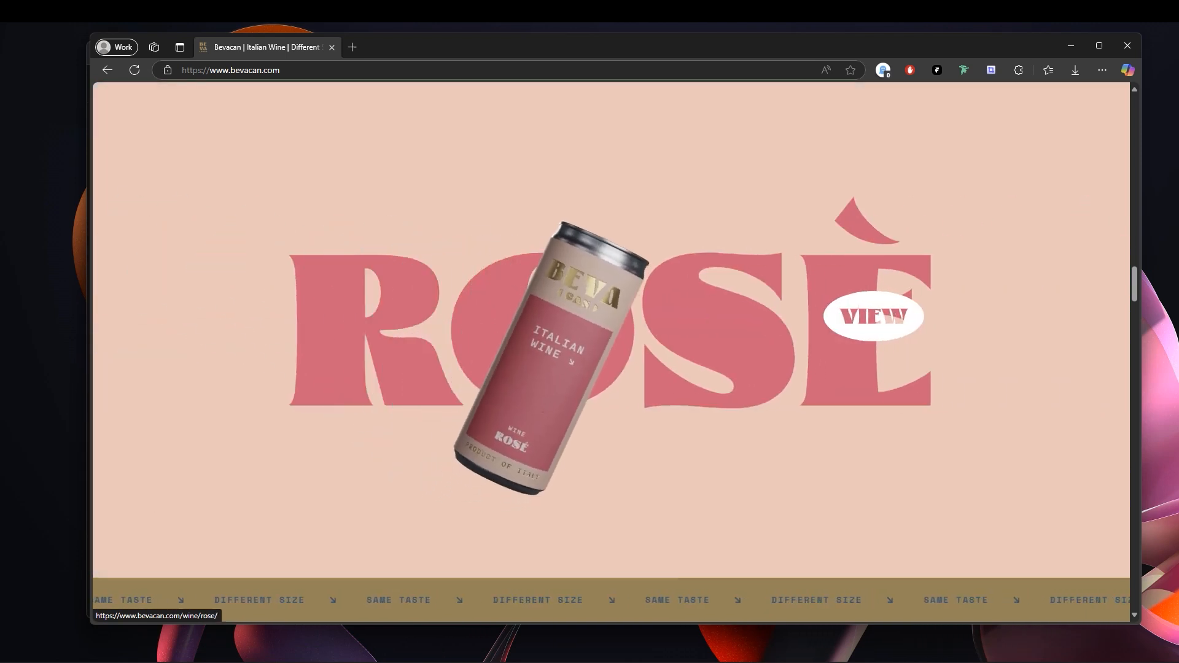
{"action": "scroll", "coordinate": [878, 315], "scroll_direction": "down", "scroll_amount": 3}
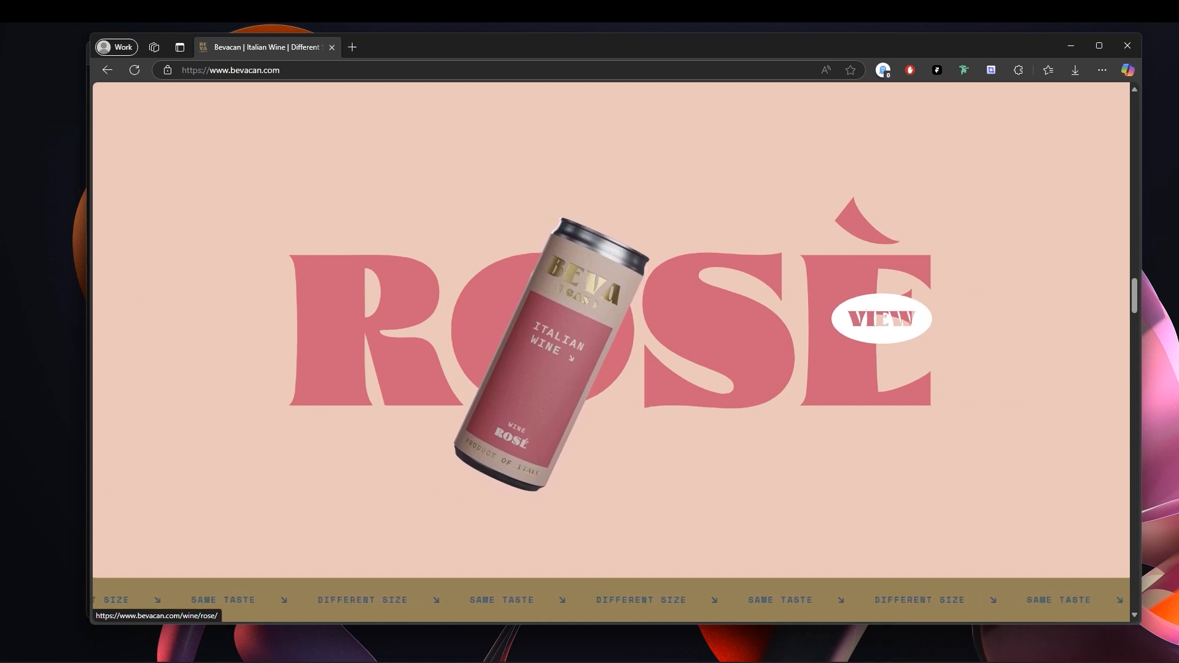
{"action": "scroll", "coordinate": [881, 318], "scroll_direction": "down", "scroll_amount": 2}
{"action": "scroll", "coordinate": [884, 318], "scroll_direction": "up", "scroll_amount": 3}
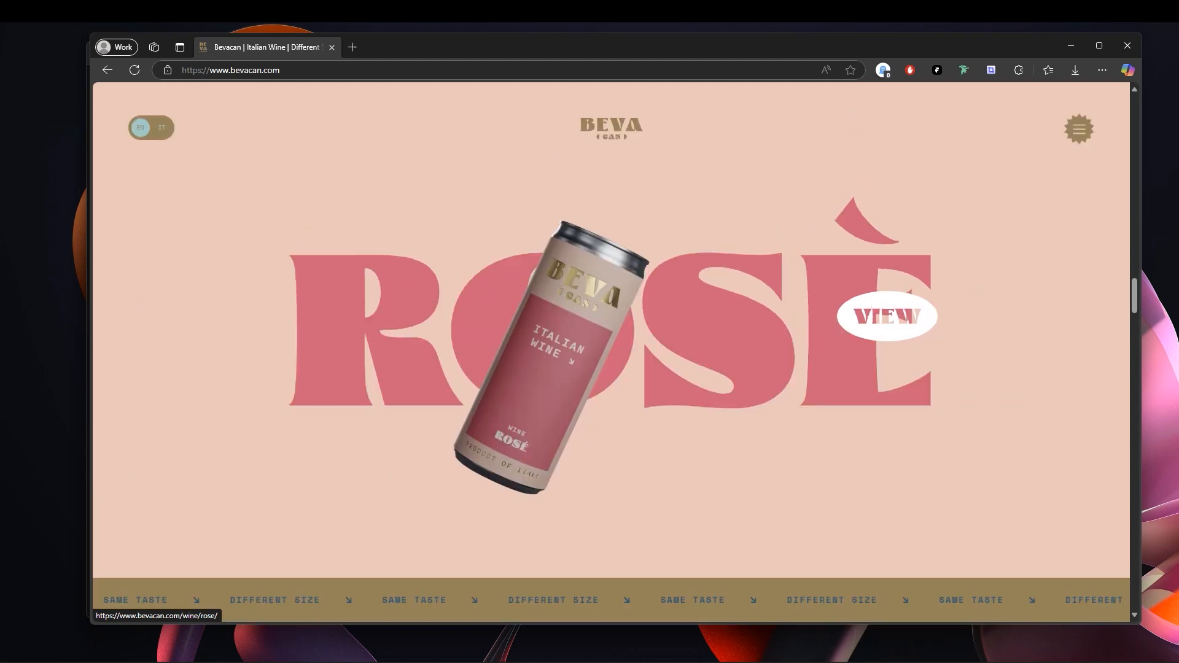
{"action": "scroll", "coordinate": [890, 316], "scroll_direction": "up", "scroll_amount": 5}
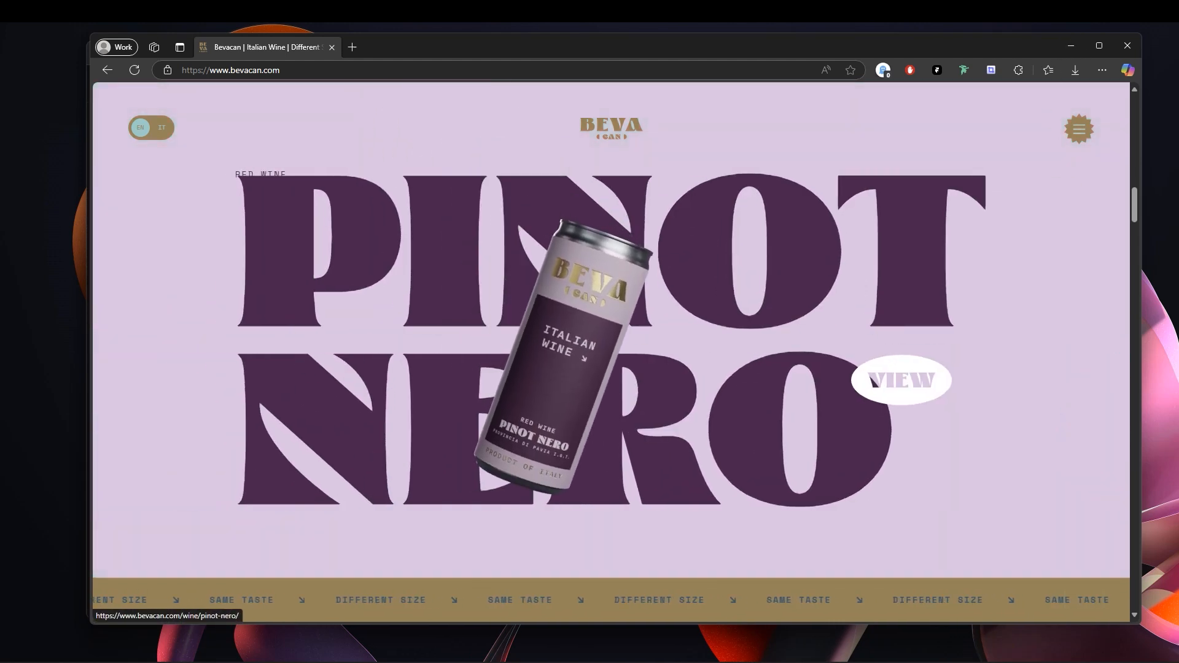
{"action": "left_click", "coordinate": [1068, 43]}
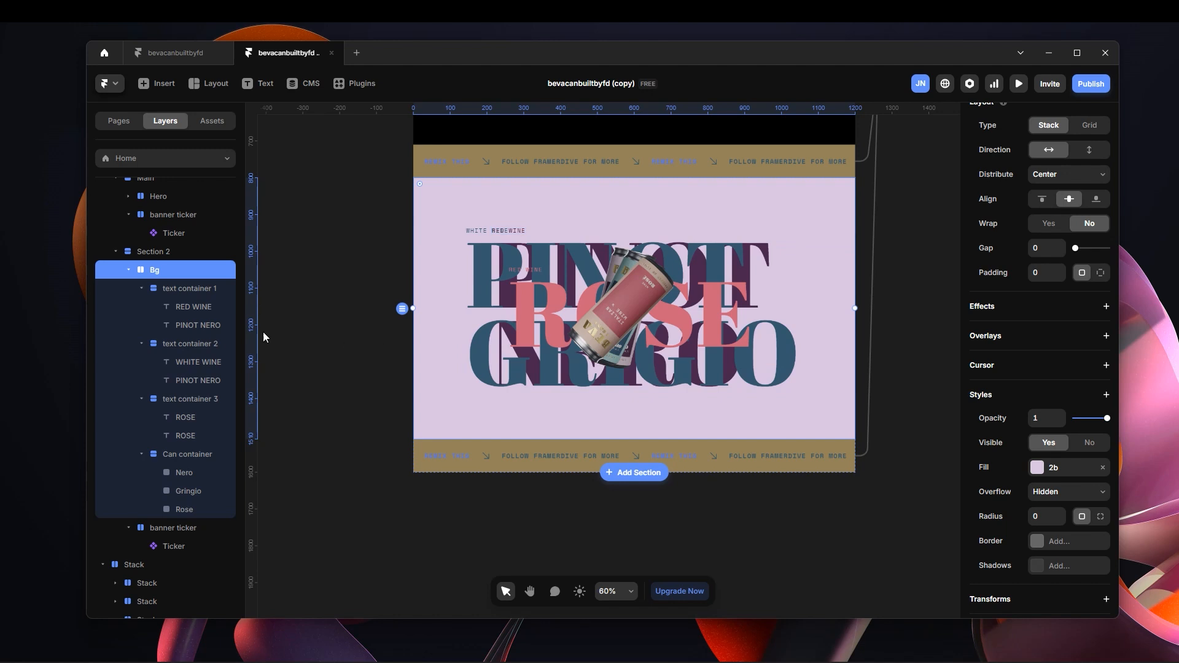
Collapse Bg's layers and draw a frame about 1183 by 312 px over the lower end of Section 2.
{"action": "left_click", "coordinate": [127, 272]}
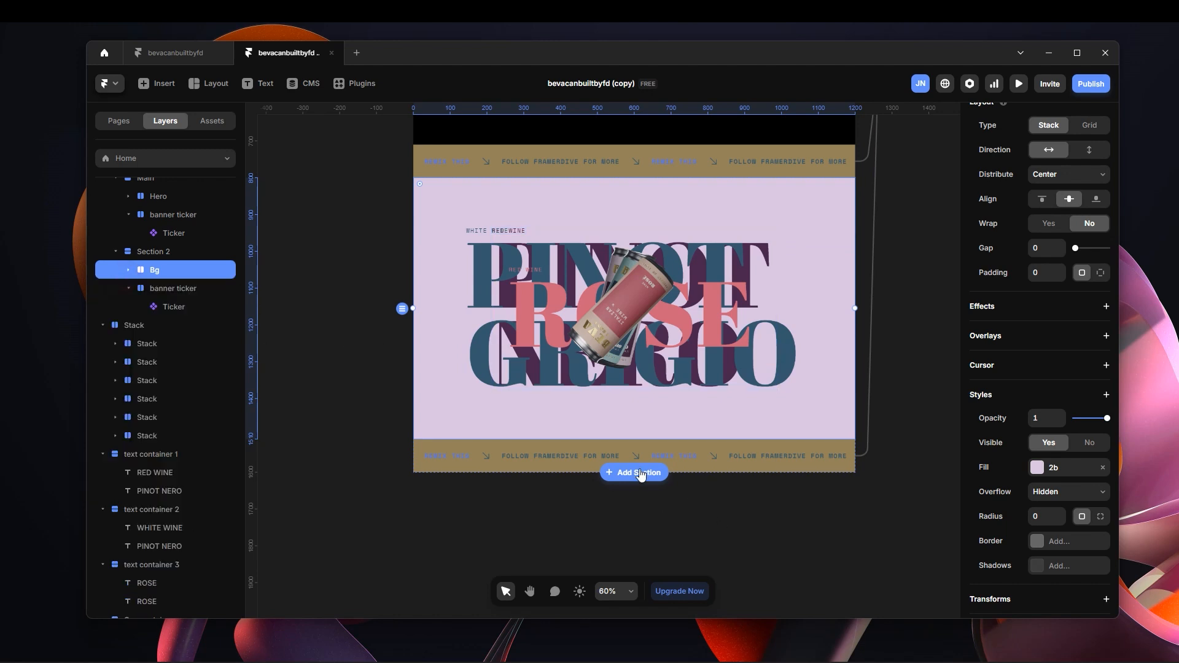
{"action": "key", "text": "f"}
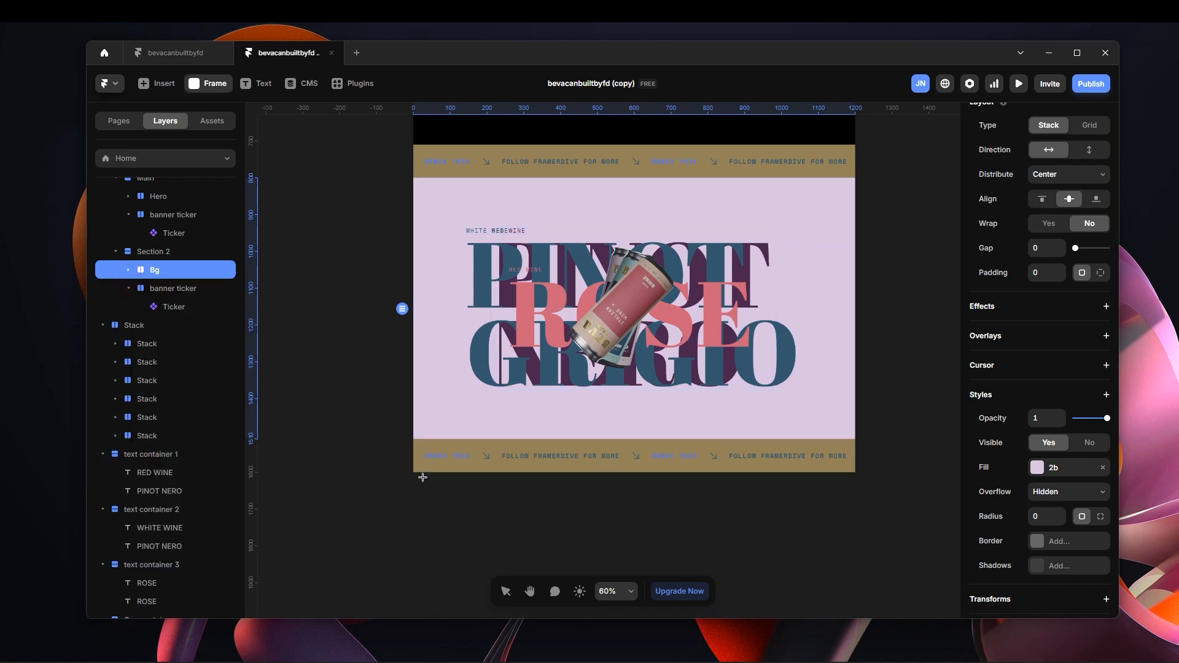
{"action": "left_click_drag", "start_coordinate": [612, 490], "coordinate": [855, 541]}
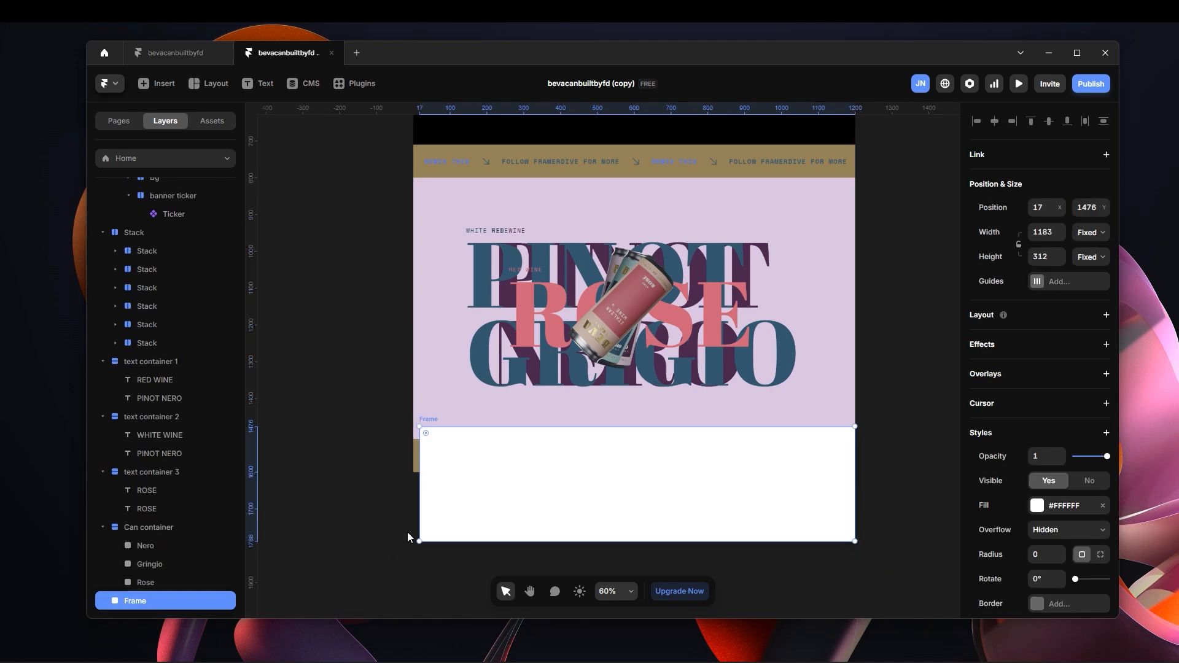
Move the new frame into the Desktop breakpoint so that it sits directly below Section 2.
{"action": "key", "text": "Delete"}
{"action": "scroll", "coordinate": [577, 448], "scroll_direction": "up", "scroll_amount": 5}
{"action": "scroll", "coordinate": [599, 374], "scroll_direction": "up", "scroll_amount": 4}
{"action": "left_click", "coordinate": [537, 178]}
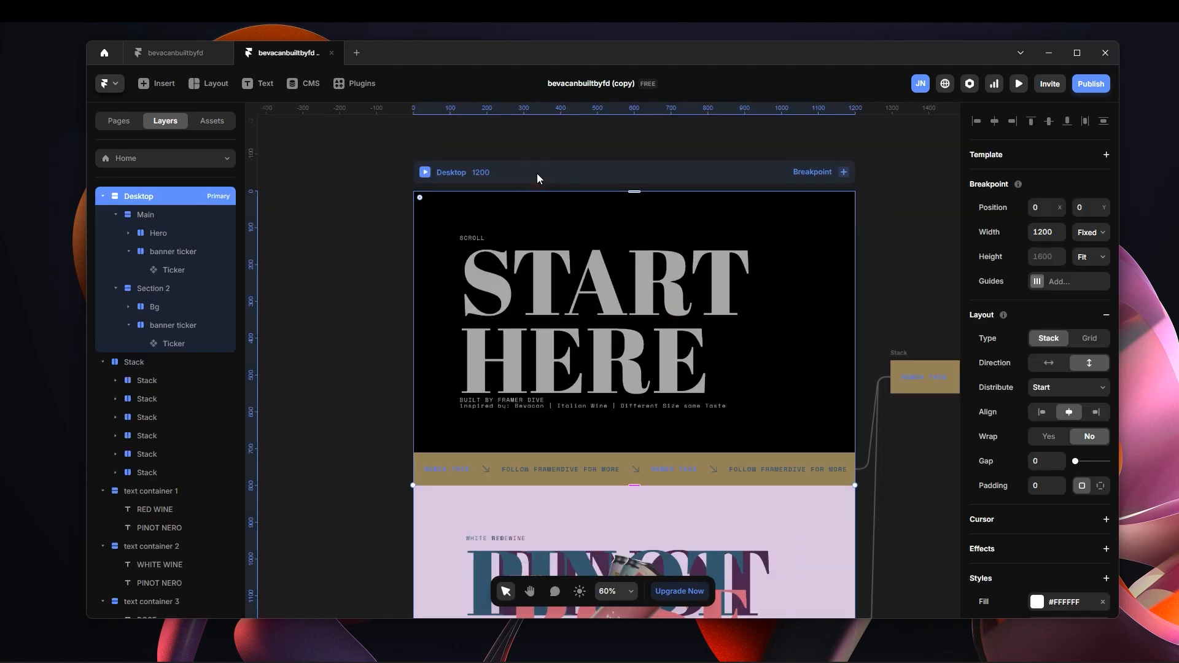
{"action": "key", "text": "ctrl+z"}
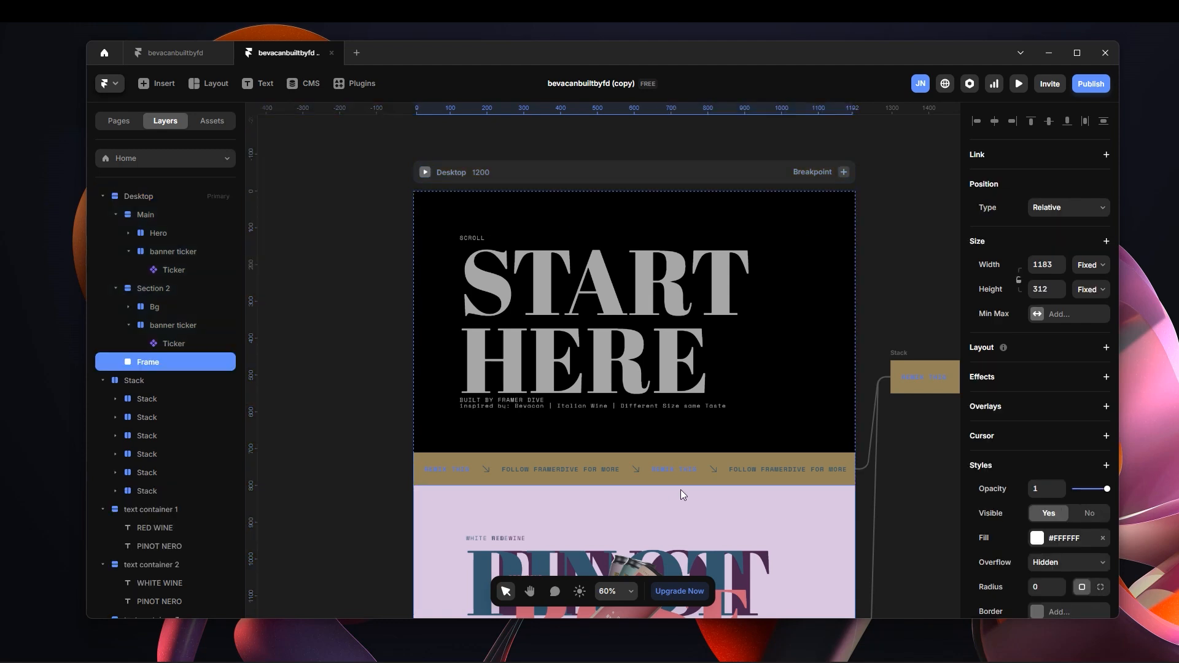
{"action": "scroll", "coordinate": [635, 419], "scroll_direction": "down", "scroll_amount": 6}
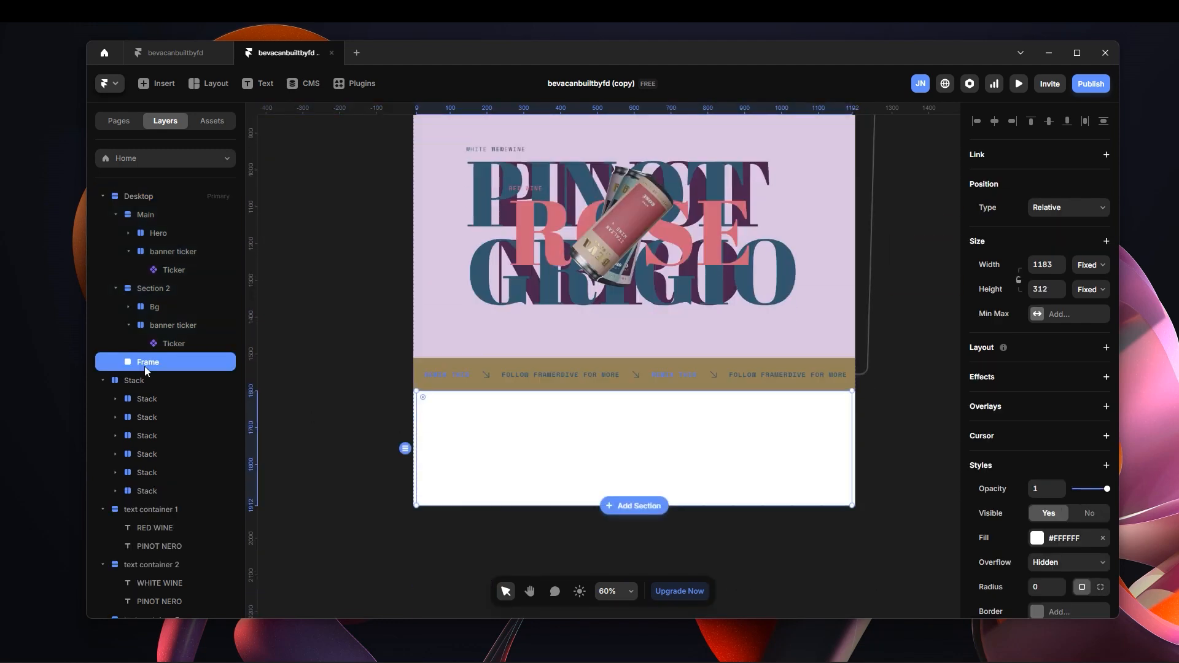
Rename the frame under Section 2 as "Scroll section container" and set its width to Relative, 100%.
{"action": "double_click", "coordinate": [189, 362]}
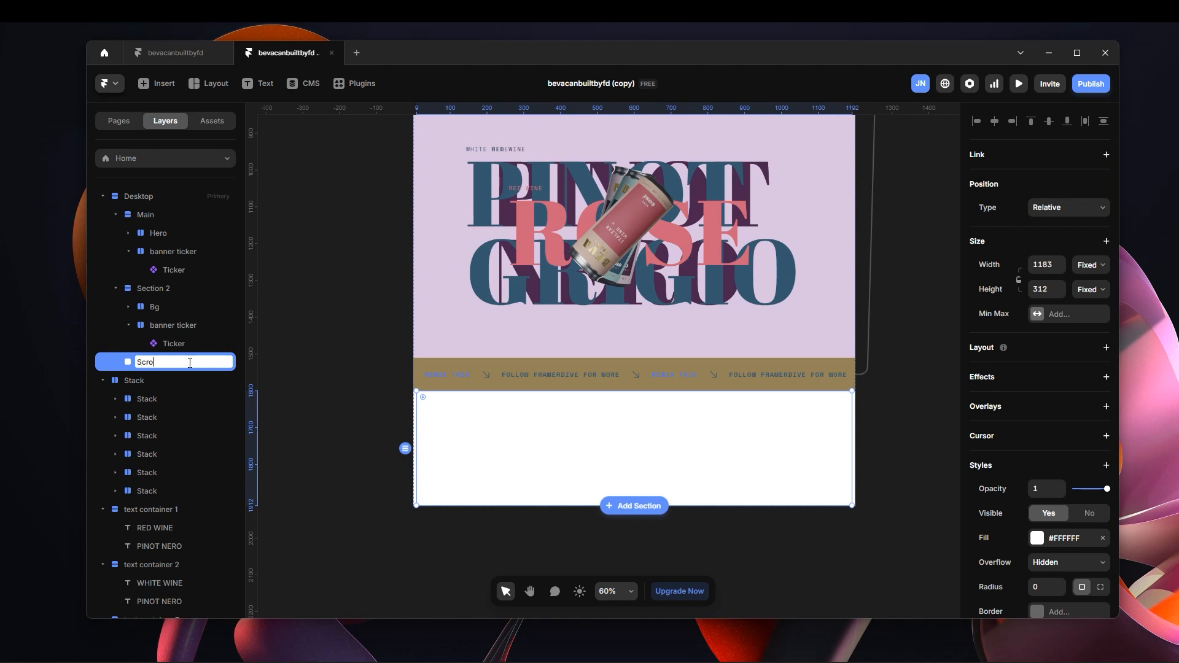
{"action": "type", "text": "Scroll section container"}
{"action": "key", "text": "Return"}
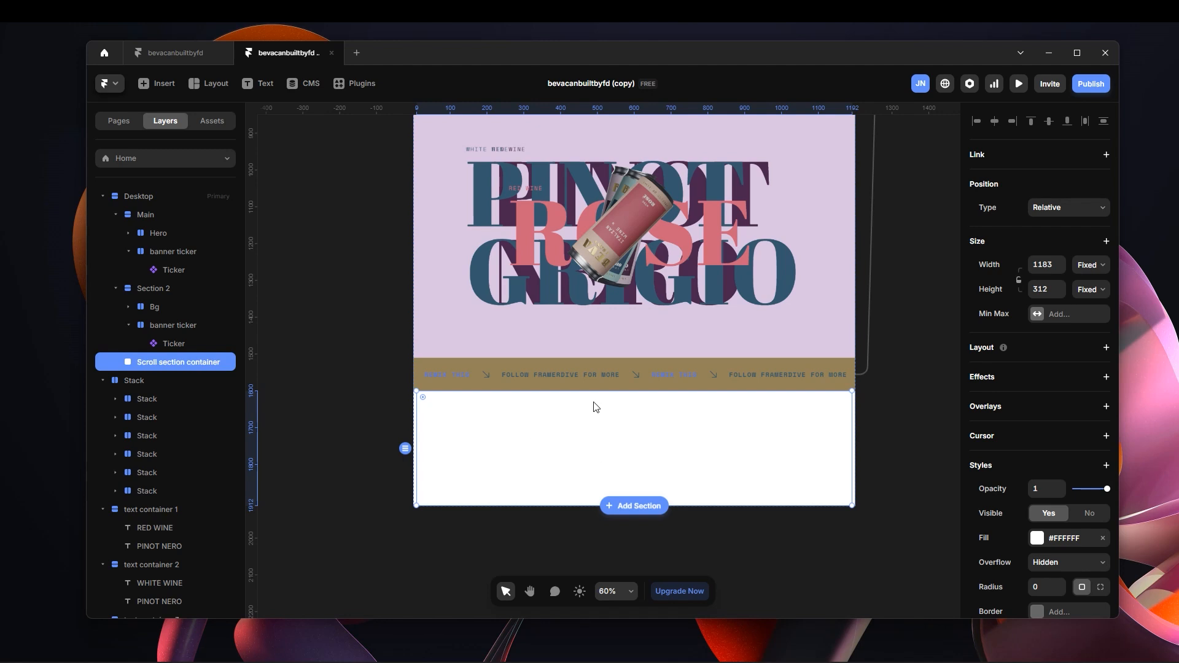
{"action": "left_click", "coordinate": [1096, 266]}
{"action": "left_click", "coordinate": [1097, 299]}
{"action": "left_click", "coordinate": [1048, 266]}
{"action": "type", "text": "100"}
{"action": "key", "text": "Return"}
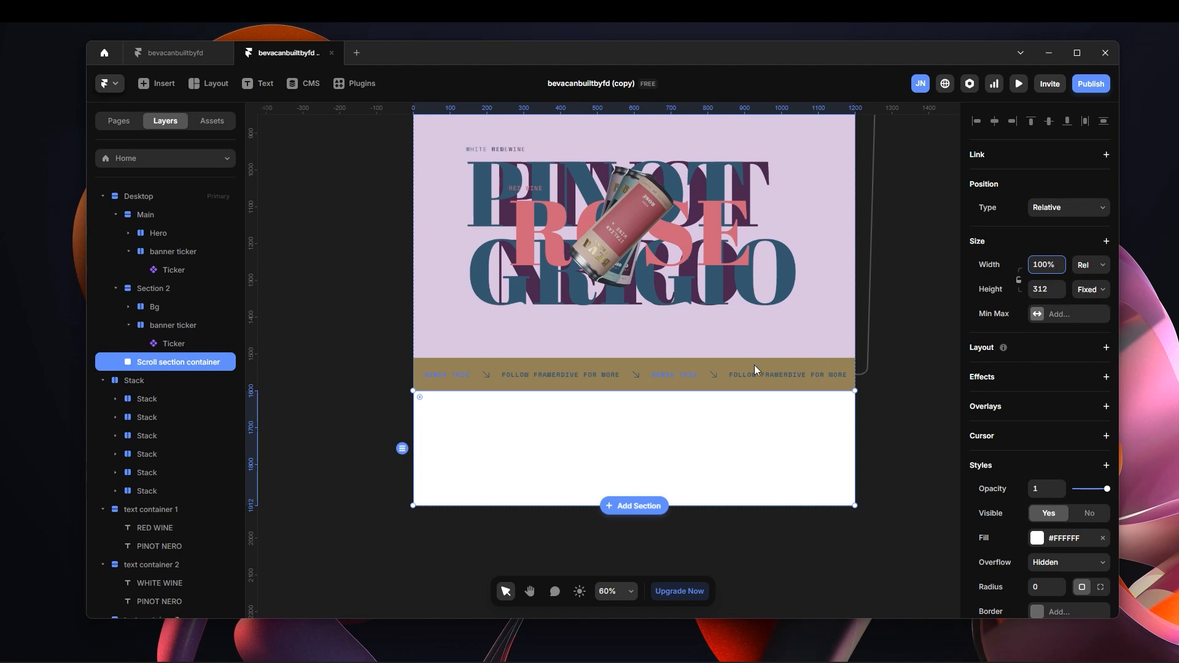
Draw a frame about 890 by 208 px inside Scroll section container and give the container a vertical stack layout.
{"action": "left_click", "coordinate": [632, 443]}
{"action": "key", "text": "f"}
{"action": "left_click_drag", "start_coordinate": [466, 414], "coordinate": [794, 493]}
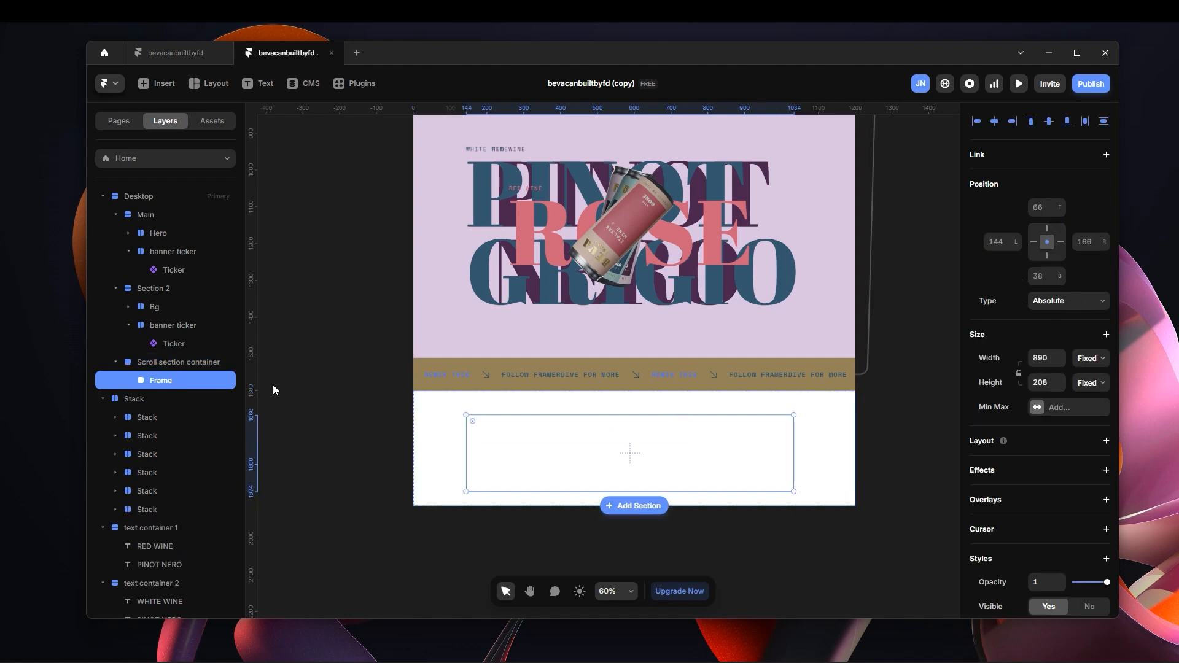
{"action": "left_click", "coordinate": [182, 362]}
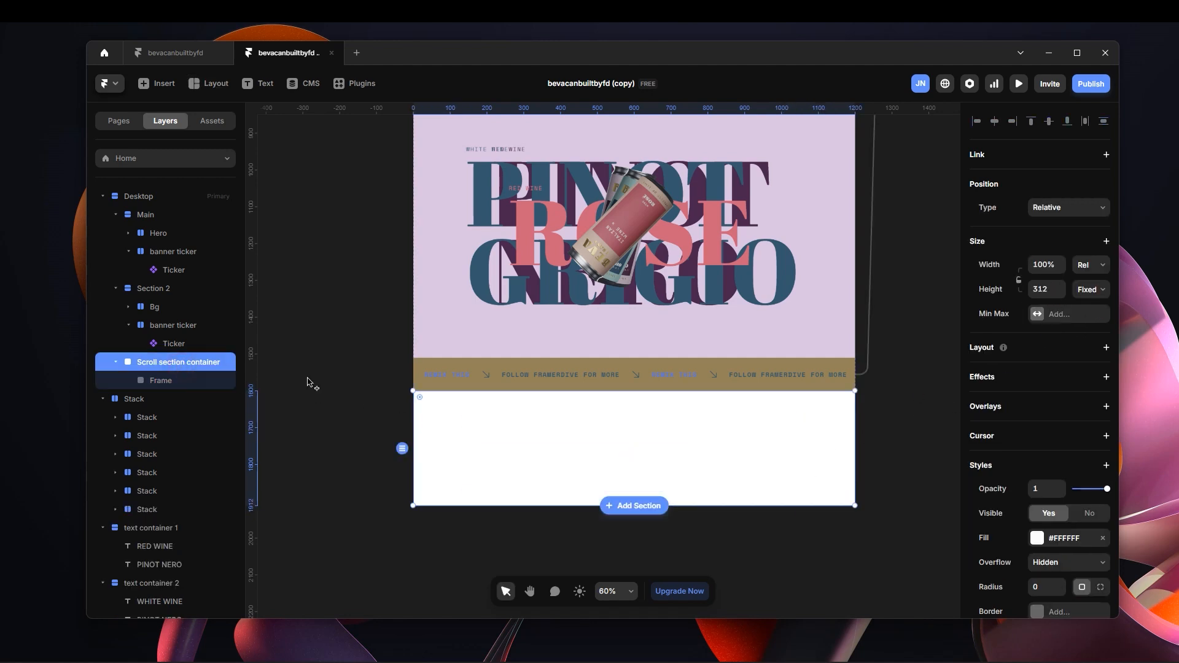
{"action": "left_click", "coordinate": [1106, 348]}
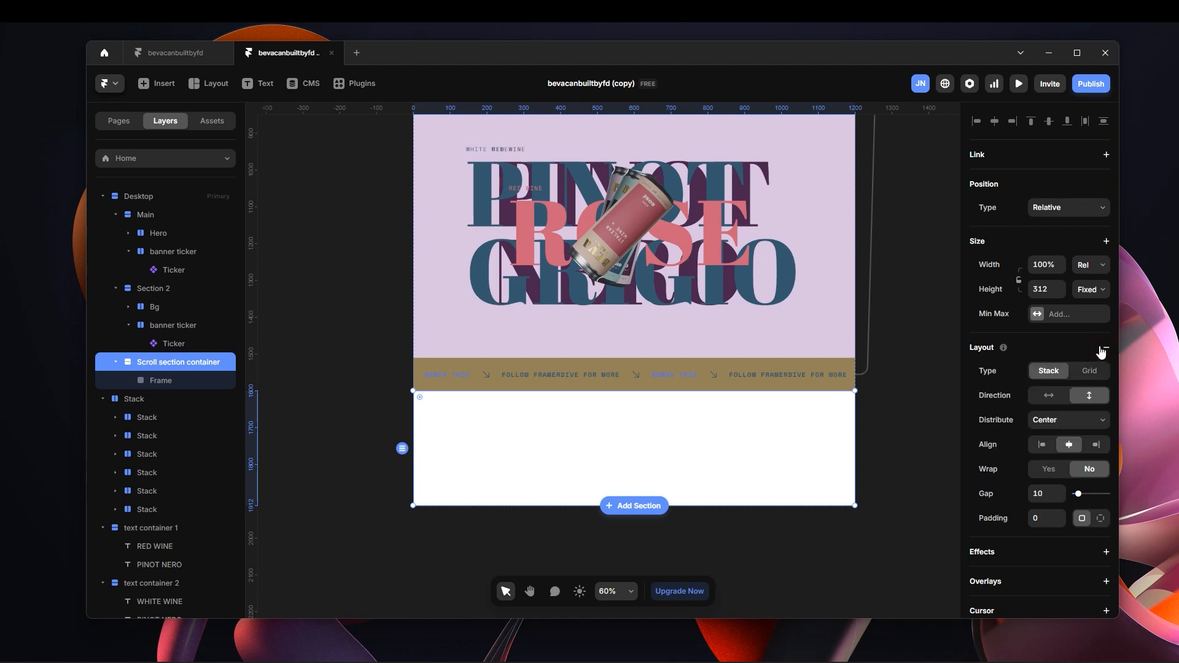
Set the nested frame's width to Fill and its height to Viewport, 100vh.
{"action": "left_click", "coordinate": [172, 381]}
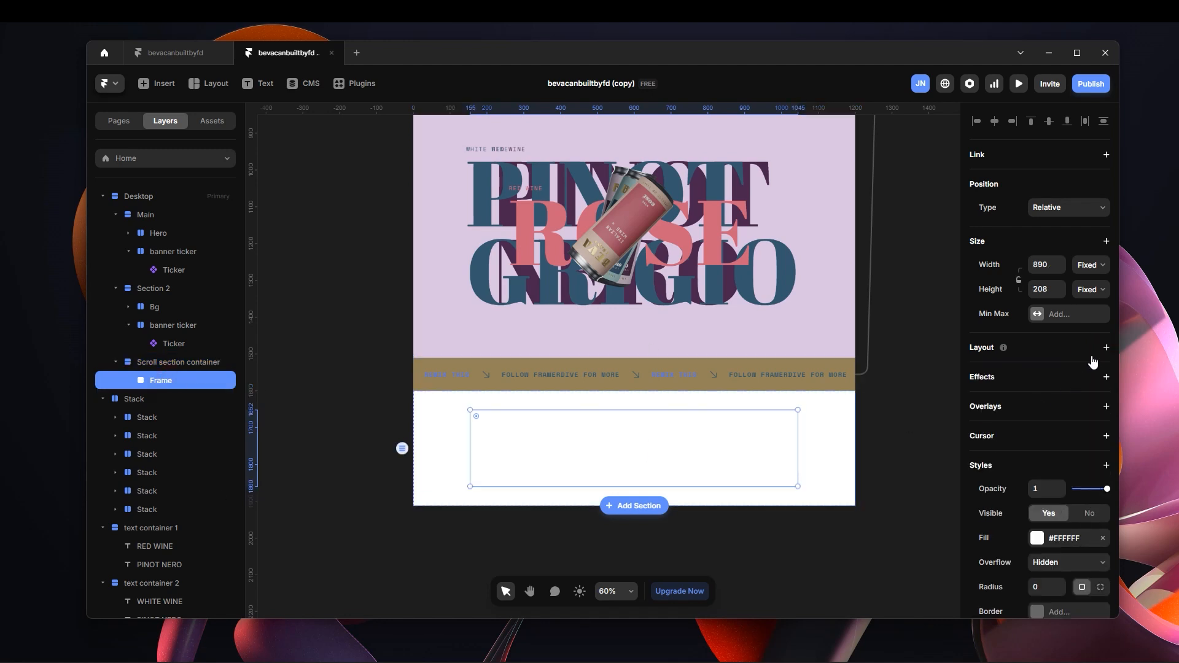
{"action": "left_click", "coordinate": [1090, 264]}
{"action": "left_click", "coordinate": [1085, 303]}
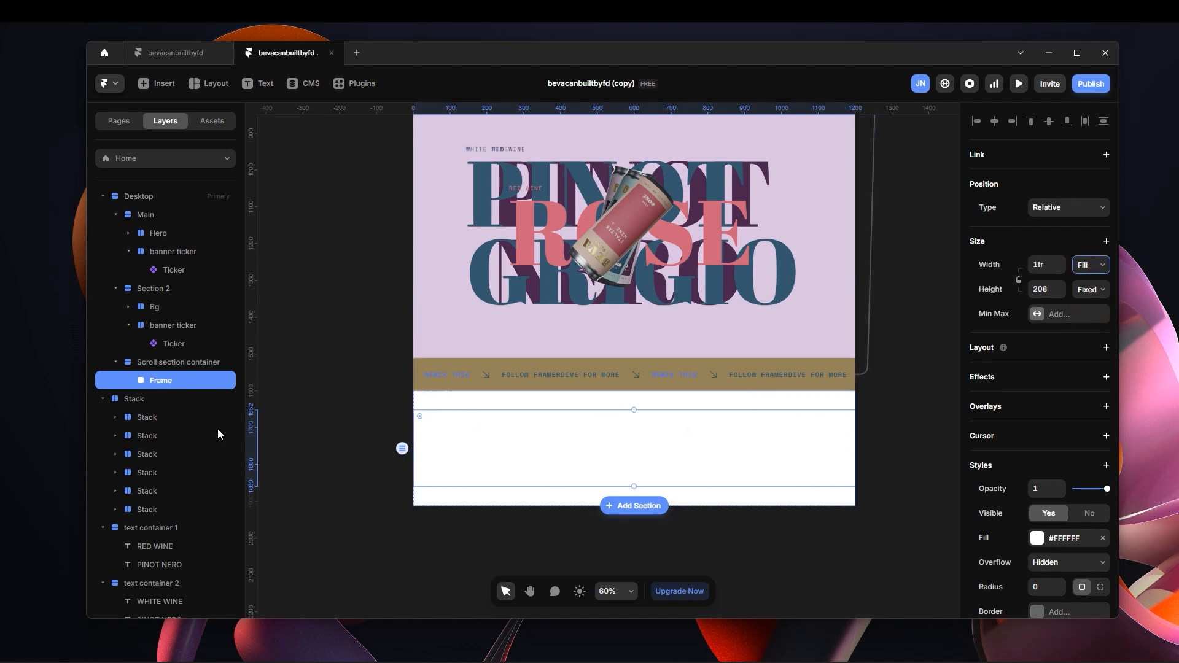
{"action": "left_click", "coordinate": [1093, 294]}
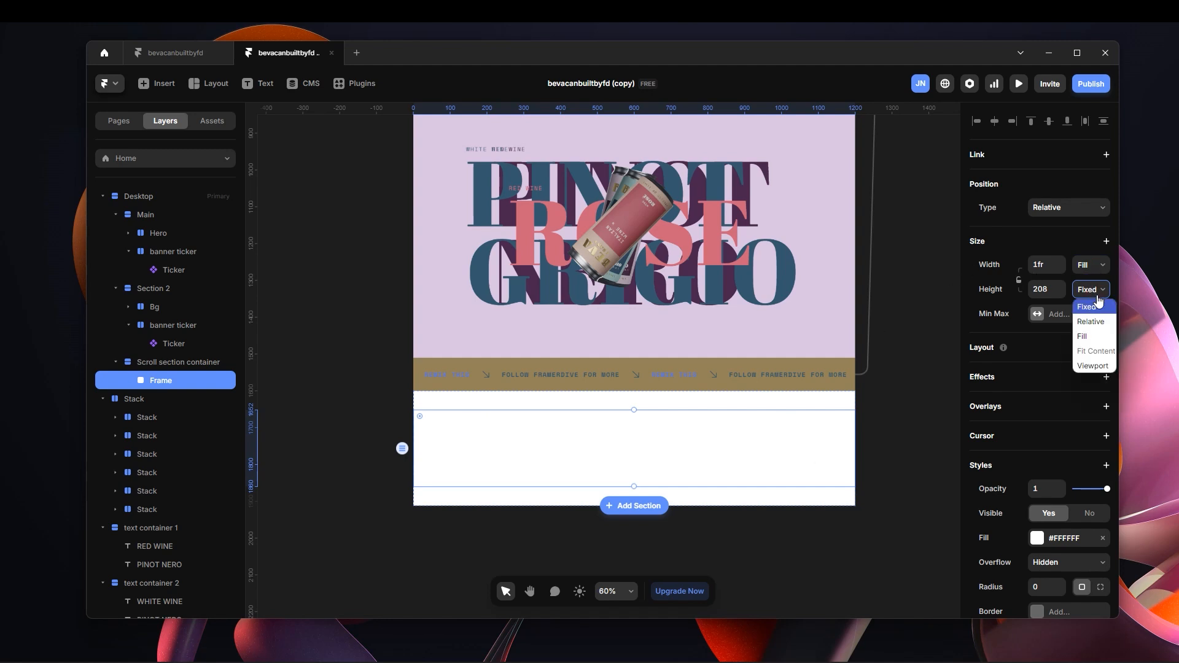
{"action": "left_click", "coordinate": [1102, 370]}
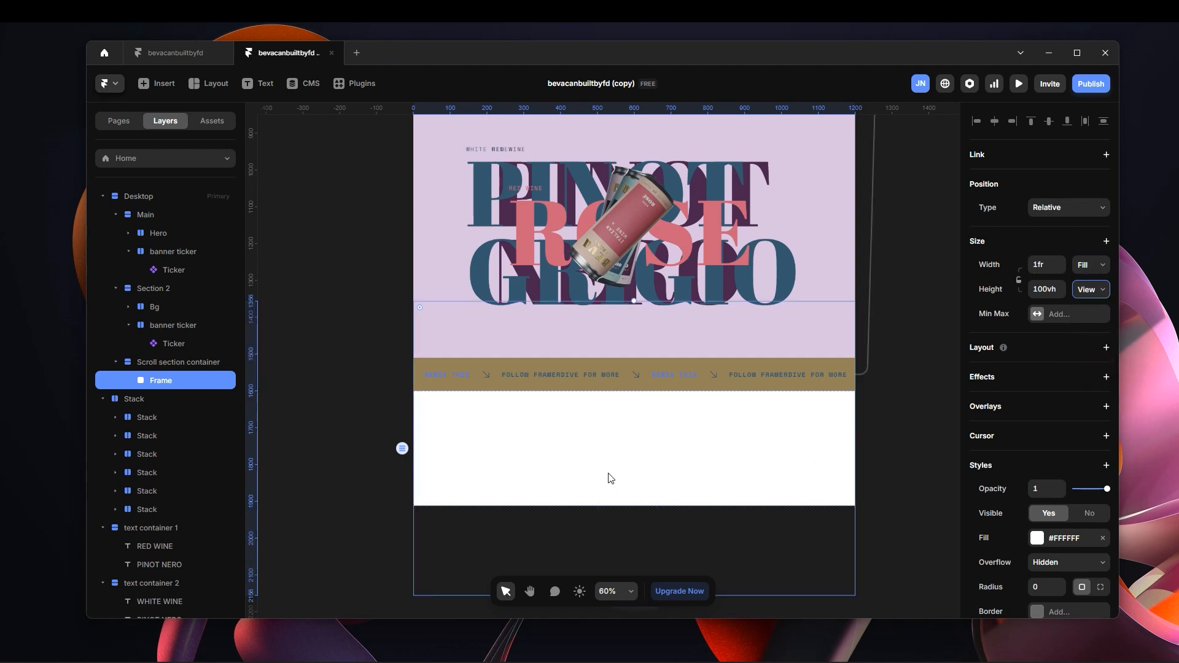
{"action": "scroll", "coordinate": [619, 469], "scroll_direction": "down", "scroll_amount": 3}
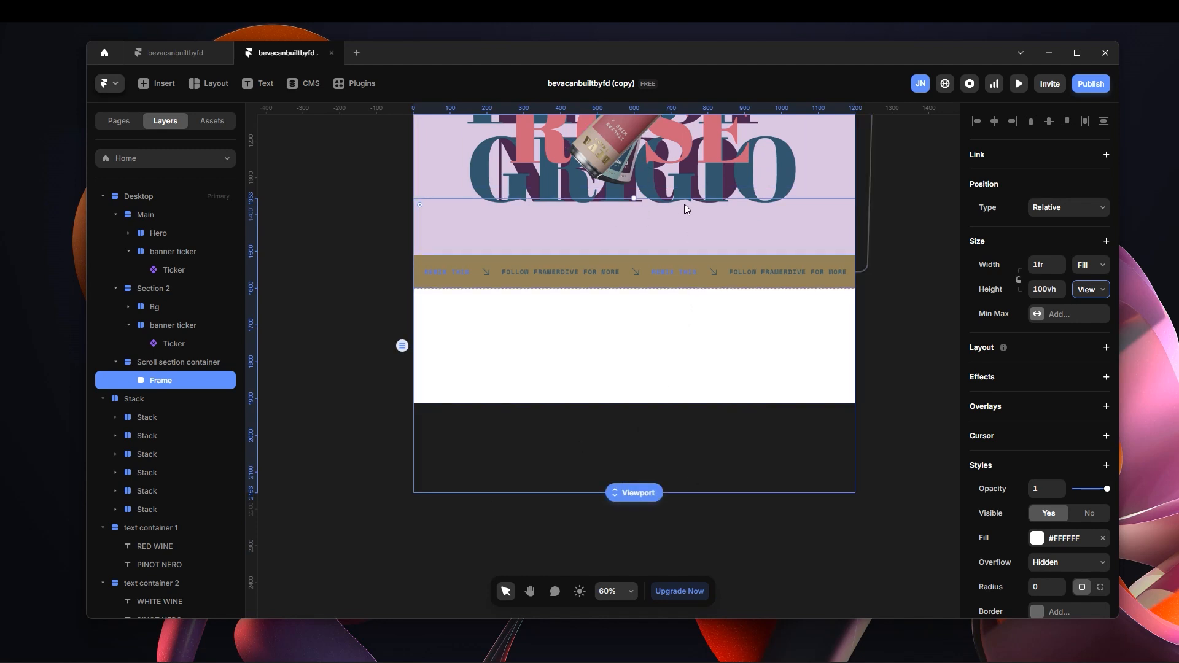
Set Scroll section container's stack distribution to Start and check the nested frame's placement.
{"action": "left_click", "coordinate": [204, 361]}
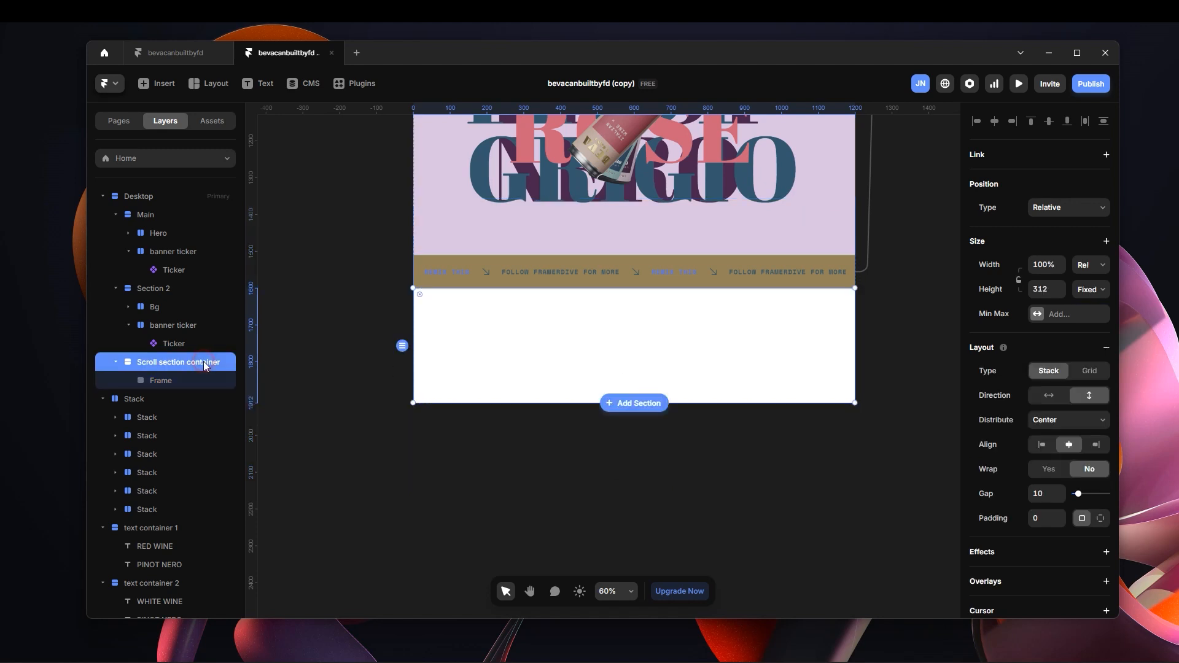
{"action": "left_click", "coordinate": [1056, 426]}
{"action": "left_click", "coordinate": [1049, 448]}
{"action": "key", "text": "Return"}
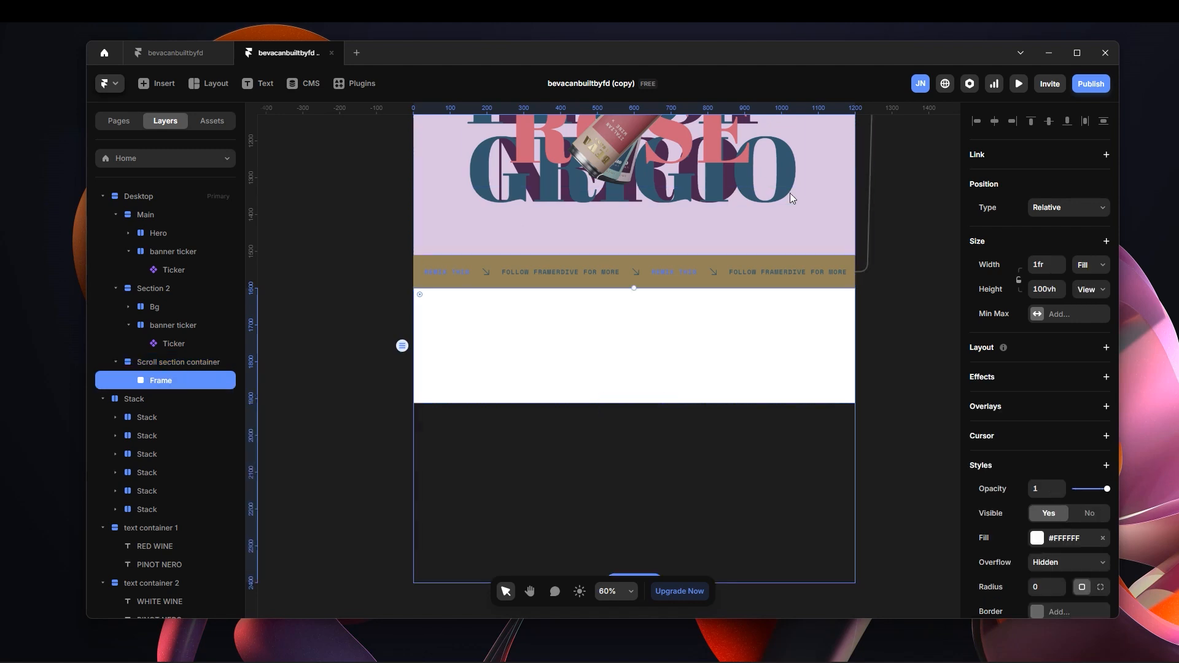
{"action": "left_click", "coordinate": [207, 362]}
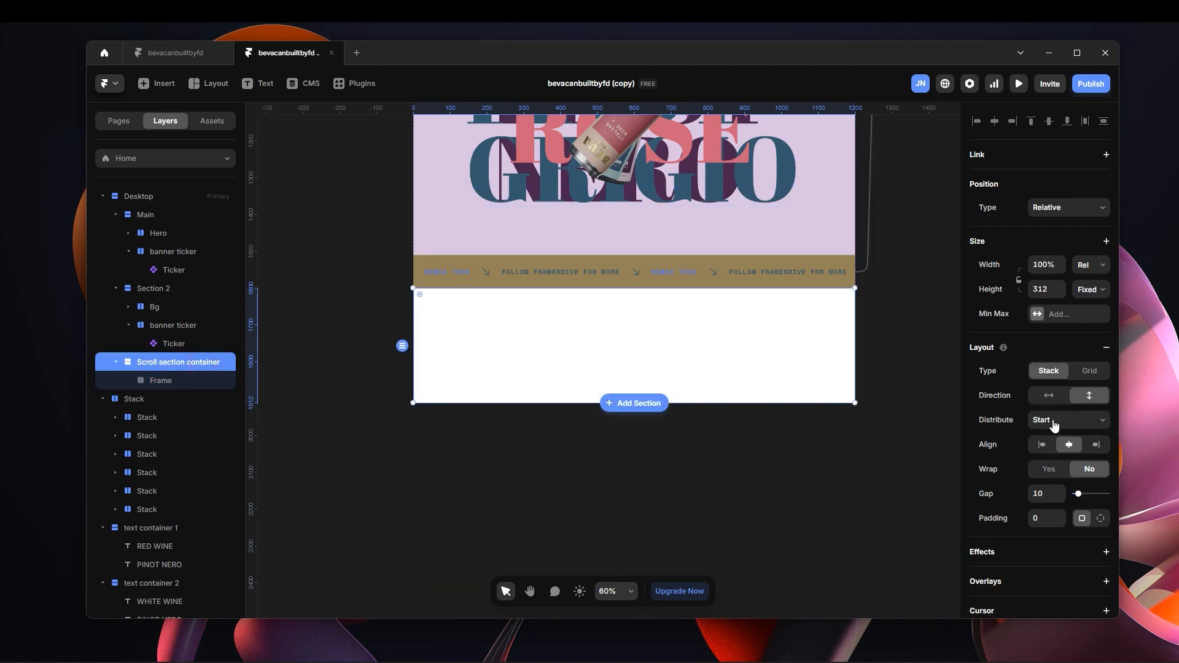
{"action": "left_click", "coordinate": [155, 380]}
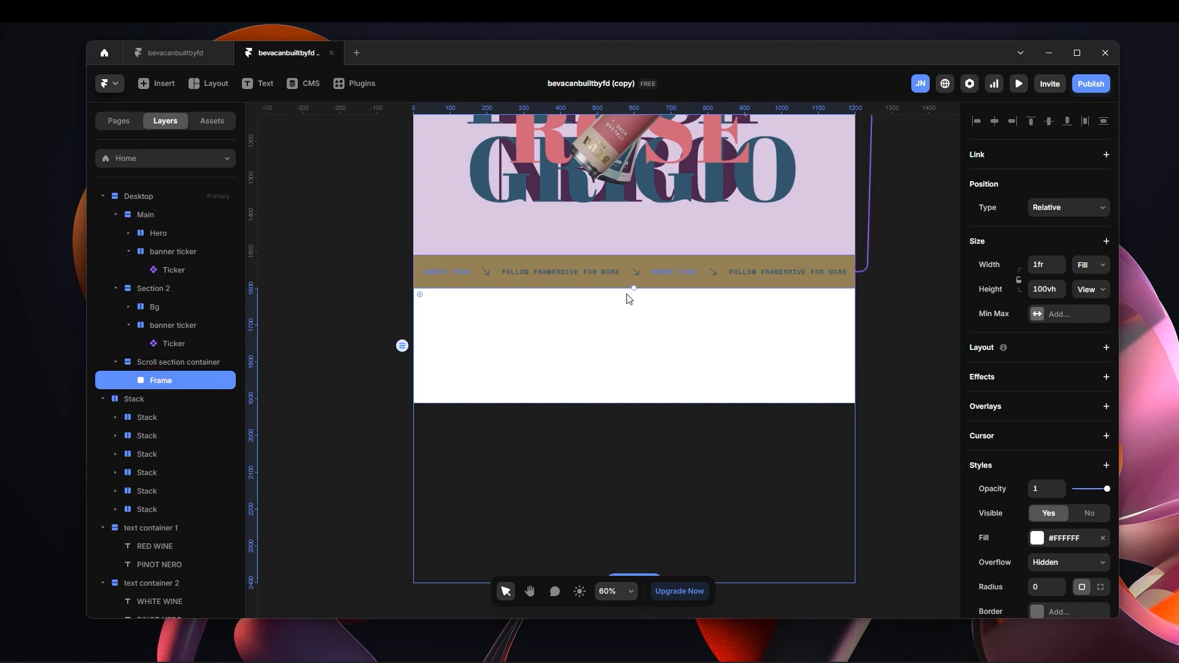
Set Scroll section container's height to Fit Content.
{"action": "left_click", "coordinate": [184, 361]}
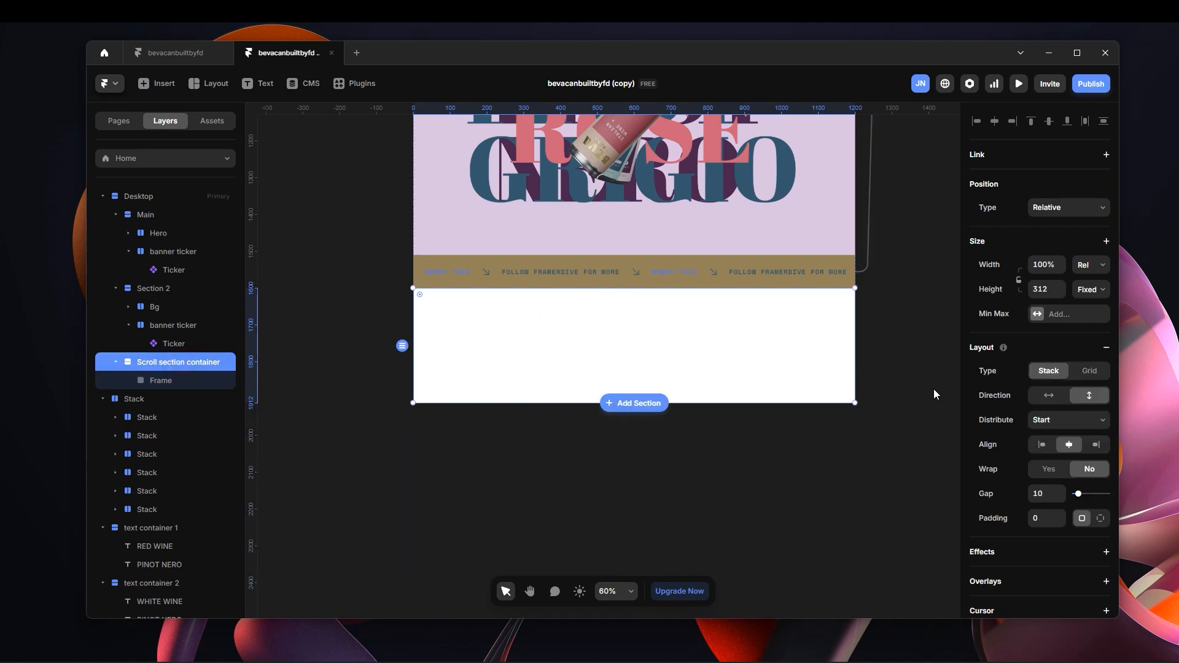
{"action": "left_click", "coordinate": [1089, 289]}
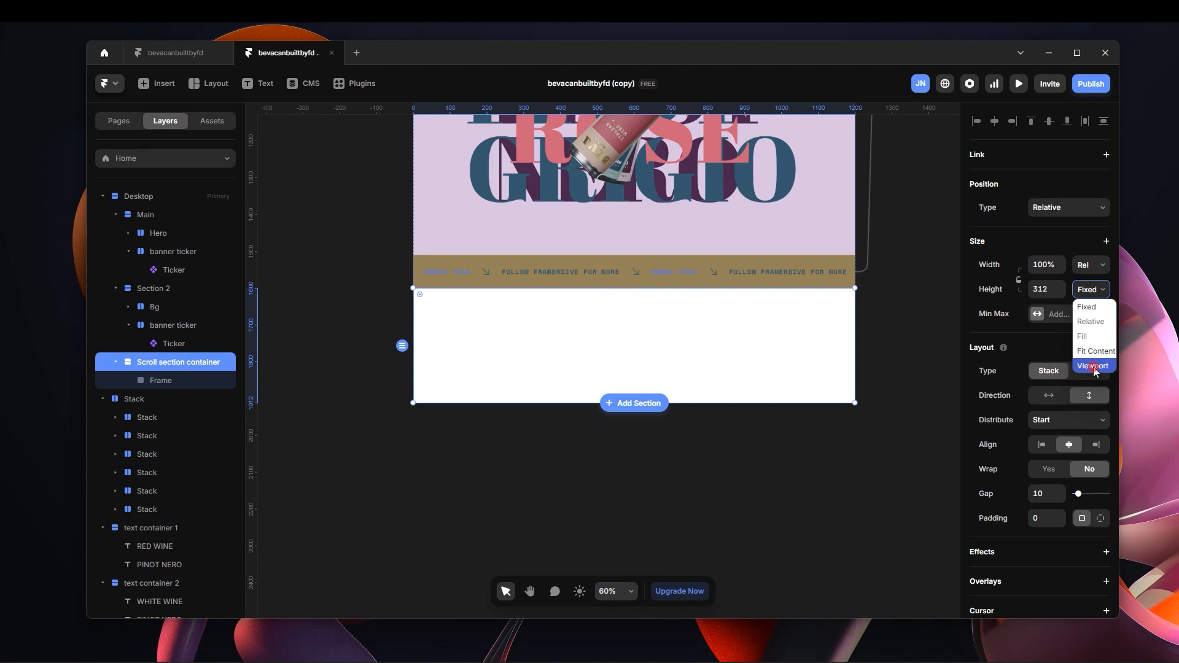
{"action": "left_click", "coordinate": [1096, 367]}
{"action": "left_click", "coordinate": [1090, 289]}
{"action": "left_click", "coordinate": [1093, 354]}
{"action": "scroll", "coordinate": [642, 358], "scroll_direction": "down", "scroll_amount": 3}
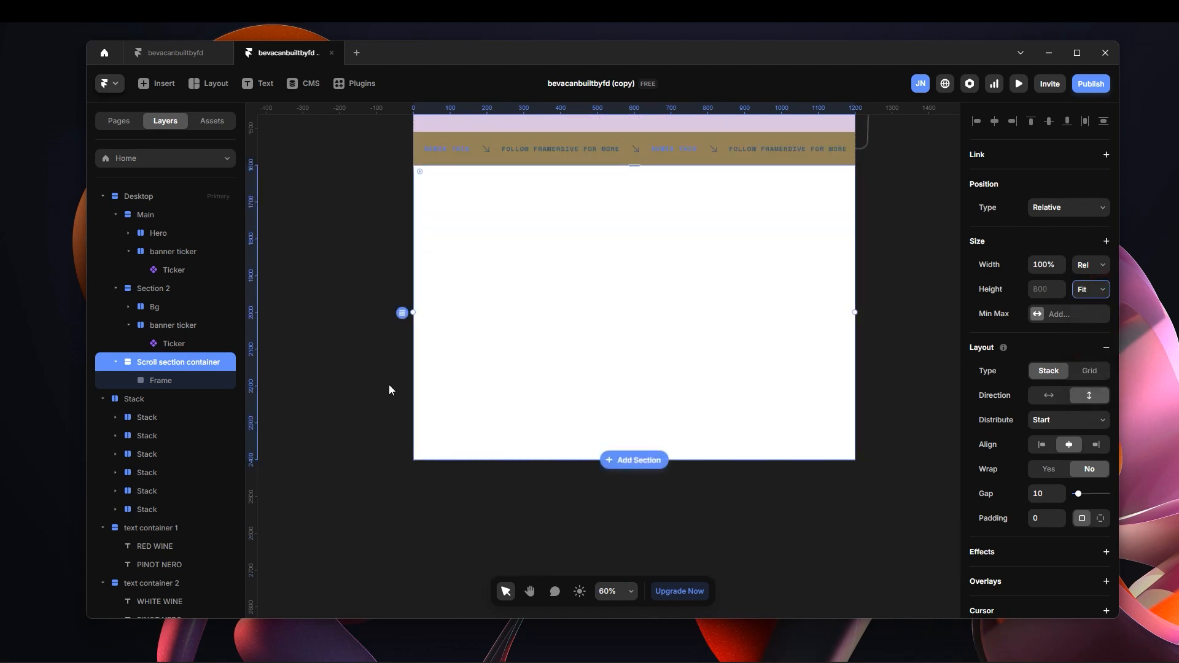
Change the fill of Scroll section container's nested frame to the muted pink #AD8B8B.
{"action": "left_click", "coordinate": [194, 381]}
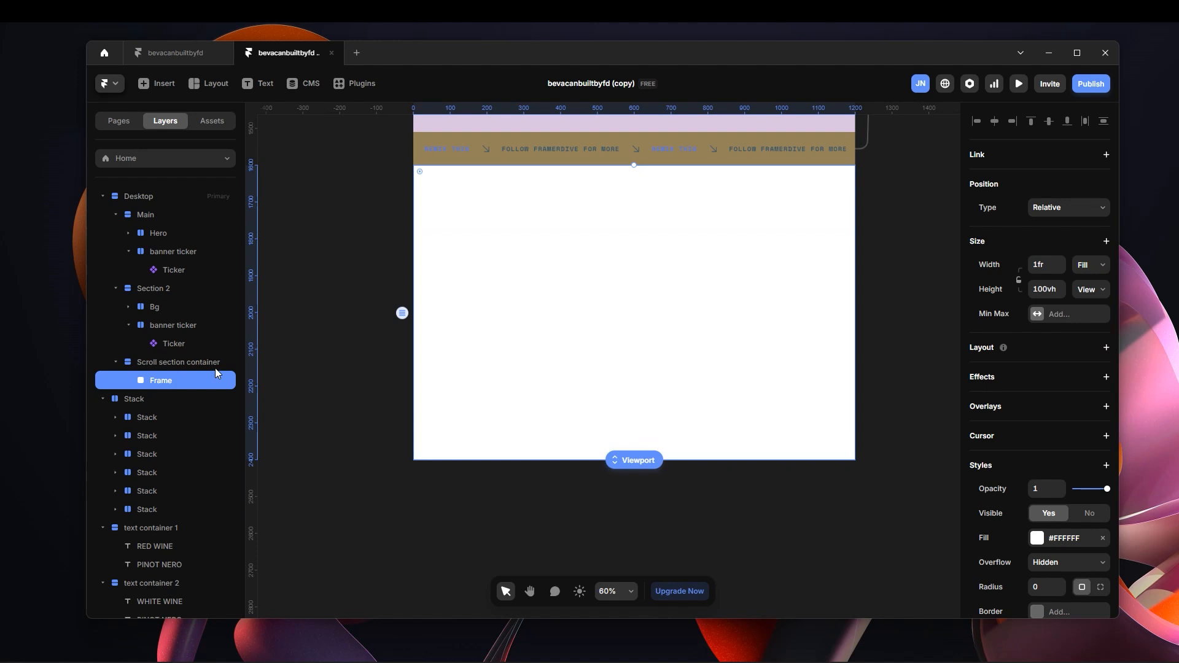
{"action": "scroll", "coordinate": [1056, 436], "scroll_direction": "down", "scroll_amount": 3}
{"action": "left_click", "coordinate": [1036, 346]}
{"action": "left_click", "coordinate": [827, 294]}
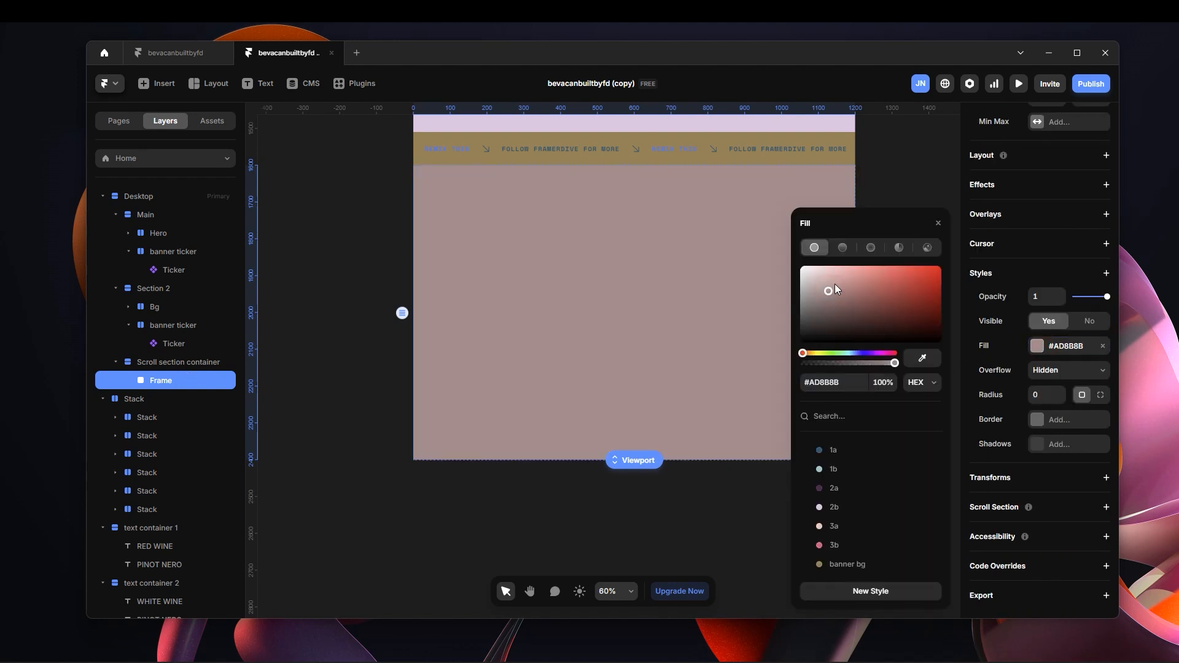
Duplicate the pink frame twice inside Scroll section container to make three stacked viewport-high frames.
{"action": "left_click", "coordinate": [934, 171]}
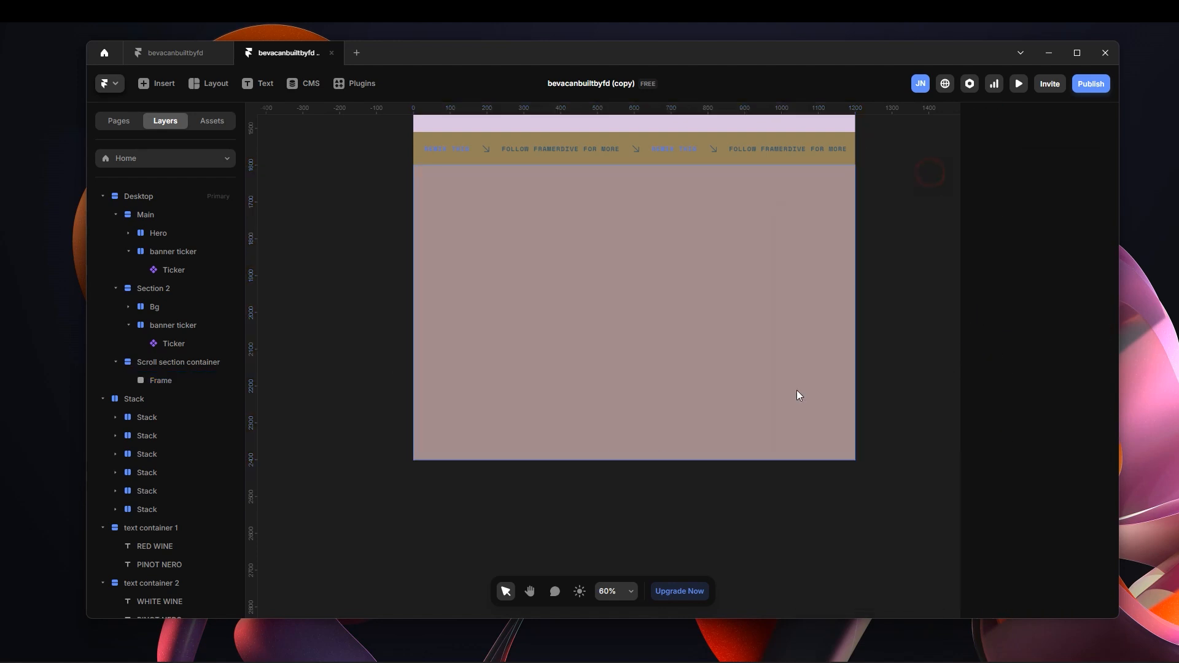
{"action": "left_click", "coordinate": [234, 386]}
{"action": "key", "text": "ctrl+d"}
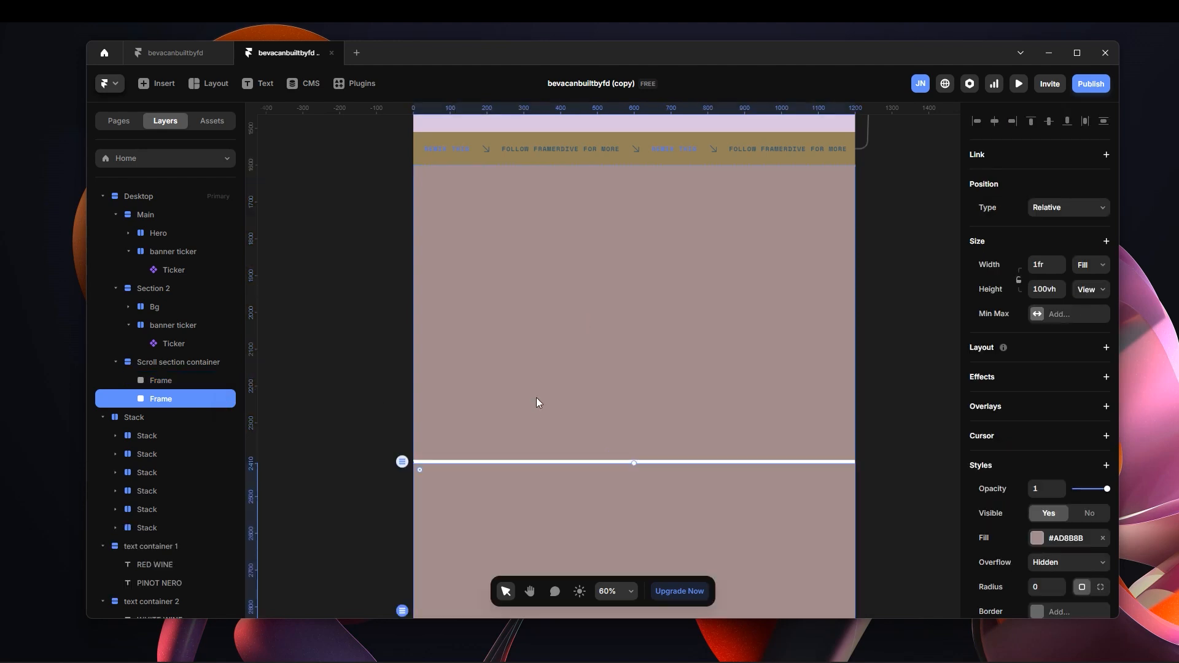
{"action": "scroll", "coordinate": [608, 374], "scroll_direction": "down", "scroll_amount": 4}
{"action": "scroll", "coordinate": [652, 319], "scroll_direction": "down", "scroll_amount": 3}
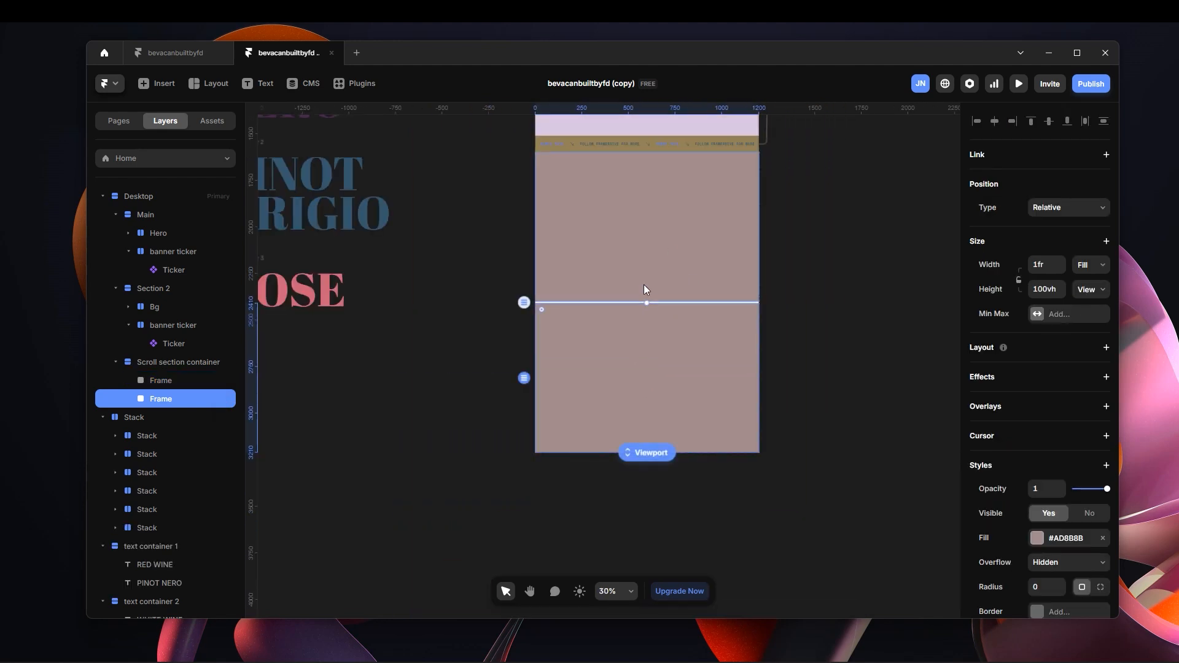
{"action": "key", "text": "ctrl+d"}
{"action": "scroll", "coordinate": [666, 338], "scroll_direction": "down", "scroll_amount": 2}
{"action": "scroll", "coordinate": [673, 362], "scroll_direction": "up", "scroll_amount": 1}
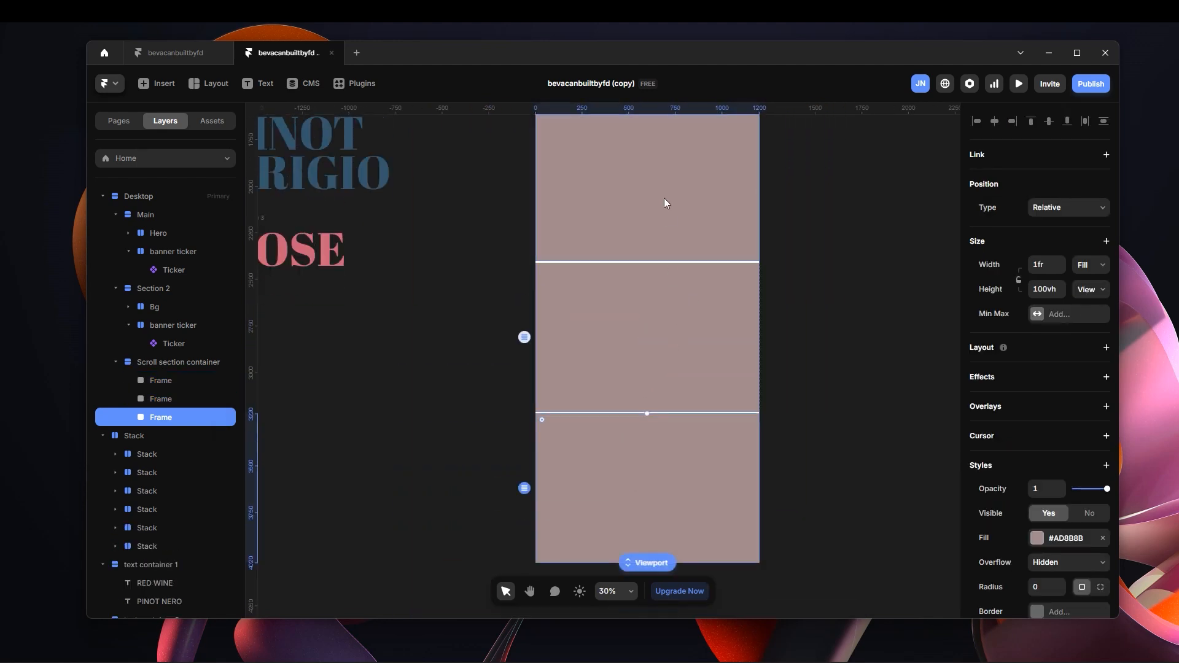
Name the three frames in Scroll section container 1, 2 and 3, and set the container's stack gap to 0.
{"action": "double_click", "coordinate": [165, 380]}
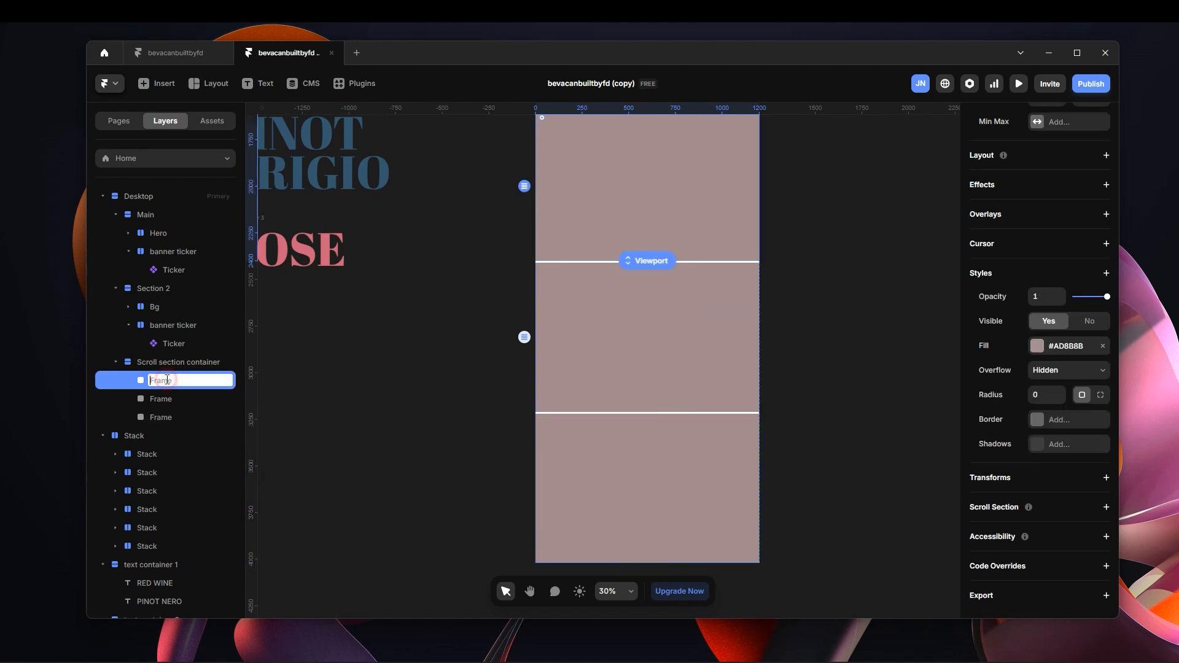
{"action": "type", "text": "1"}
{"action": "key", "text": "Tab"}
{"action": "type", "text": "2"}
{"action": "key", "text": "Tab"}
{"action": "type", "text": "3"}
{"action": "left_click", "coordinate": [474, 334]}
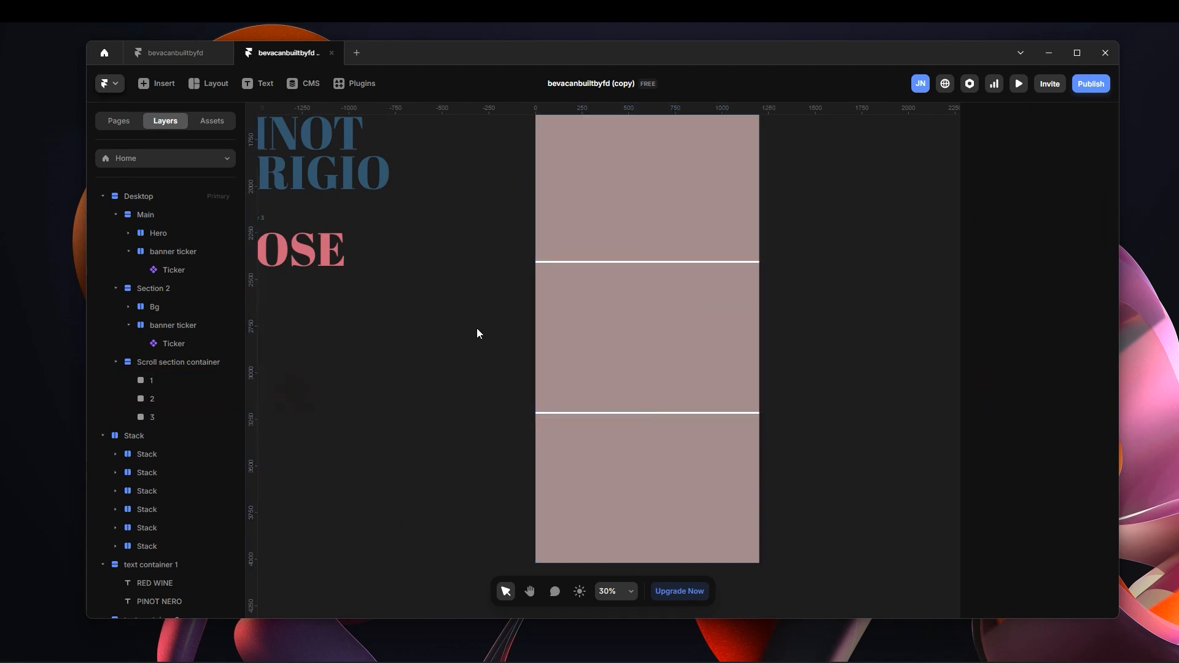
{"action": "left_click", "coordinate": [173, 362]}
{"action": "left_click_drag", "start_coordinate": [1078, 495], "coordinate": [994, 505]}
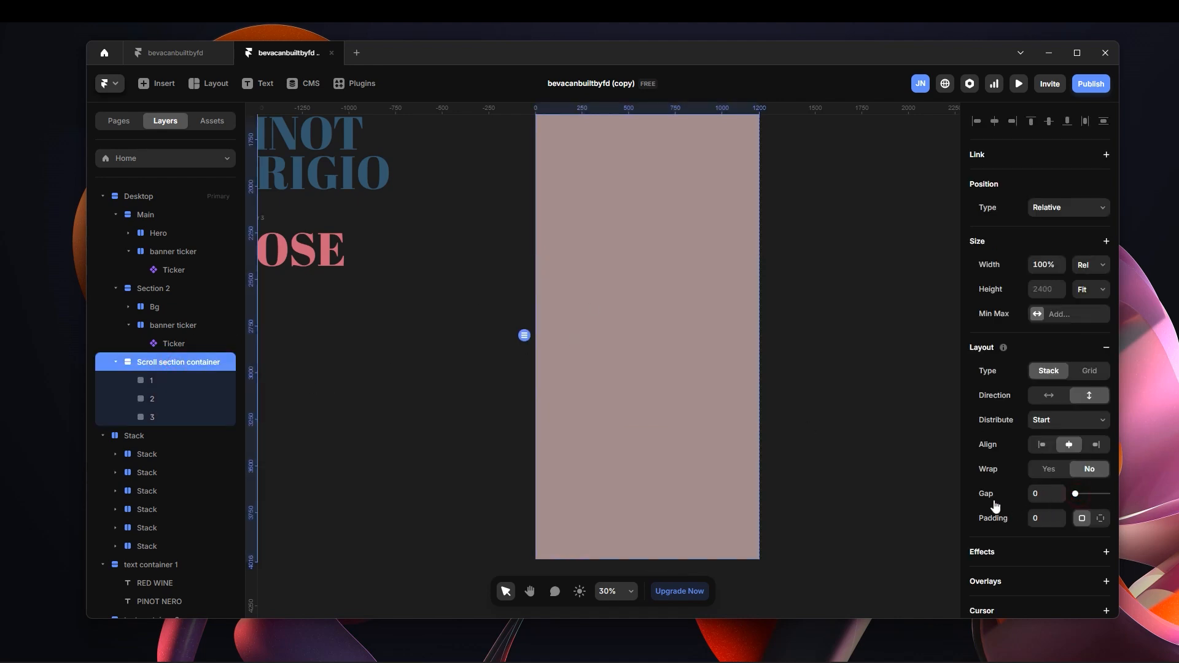
Change the fill of frame 2 in Scroll section container to a muted dark grey.
{"action": "left_click", "coordinate": [208, 397]}
{"action": "scroll", "coordinate": [1086, 369], "scroll_direction": "down", "scroll_amount": 3}
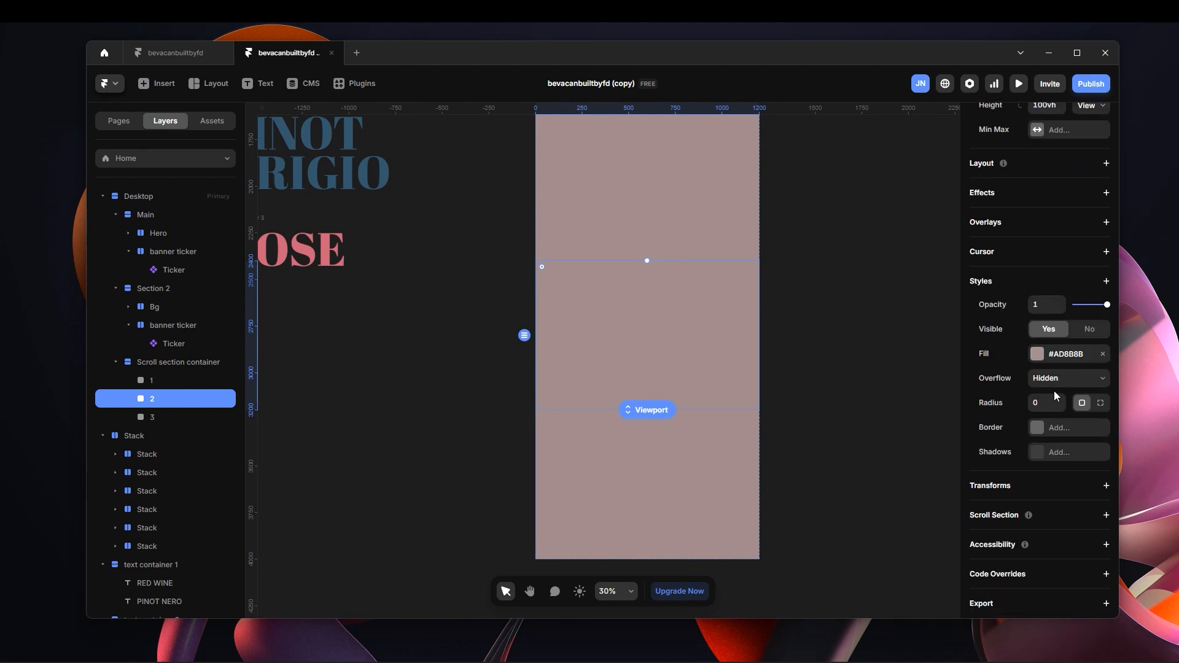
{"action": "scroll", "coordinate": [1059, 393], "scroll_direction": "up", "scroll_amount": 3}
{"action": "scroll", "coordinate": [1076, 342], "scroll_direction": "down", "scroll_amount": 3}
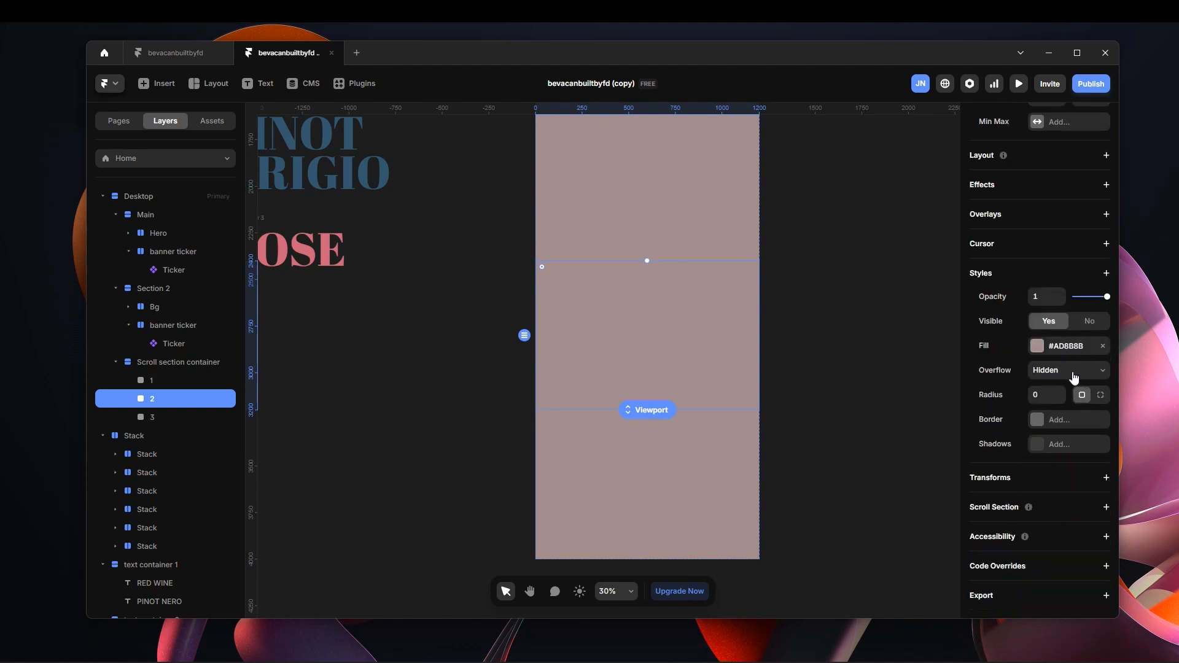
{"action": "left_click", "coordinate": [1049, 345]}
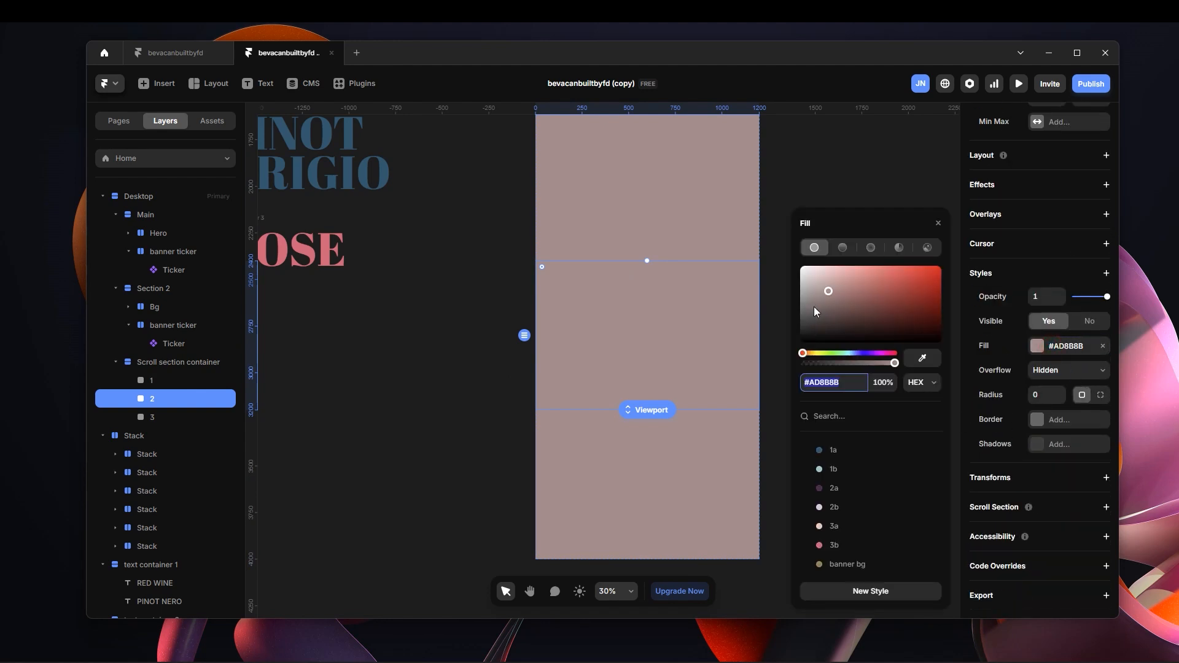
{"action": "left_click", "coordinate": [809, 311]}
Change the fill of frame 3 in Scroll section container to a pale grey-green.
{"action": "left_click", "coordinate": [703, 447]}
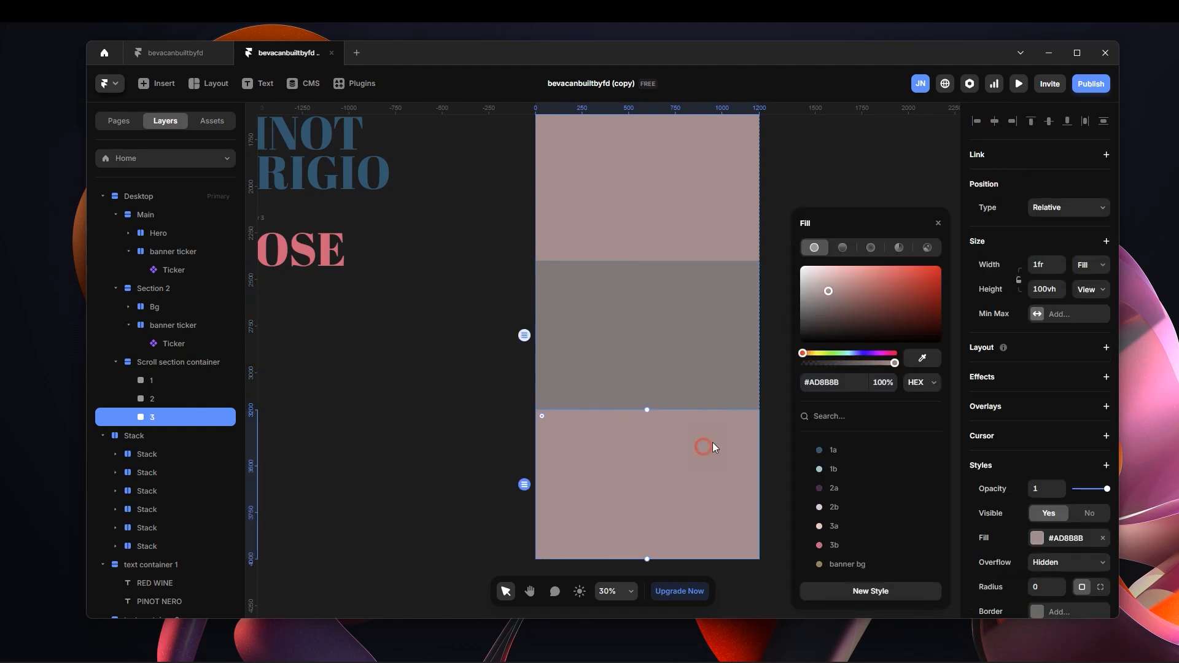
{"action": "left_click", "coordinate": [832, 353]}
{"action": "left_click_drag", "start_coordinate": [816, 281], "coordinate": [810, 287]}
{"action": "left_click", "coordinate": [861, 155]}
Review how the three coloured frames follow Section 2 in the Desktop layout.
{"action": "scroll", "coordinate": [665, 333], "scroll_direction": "up", "scroll_amount": 1}
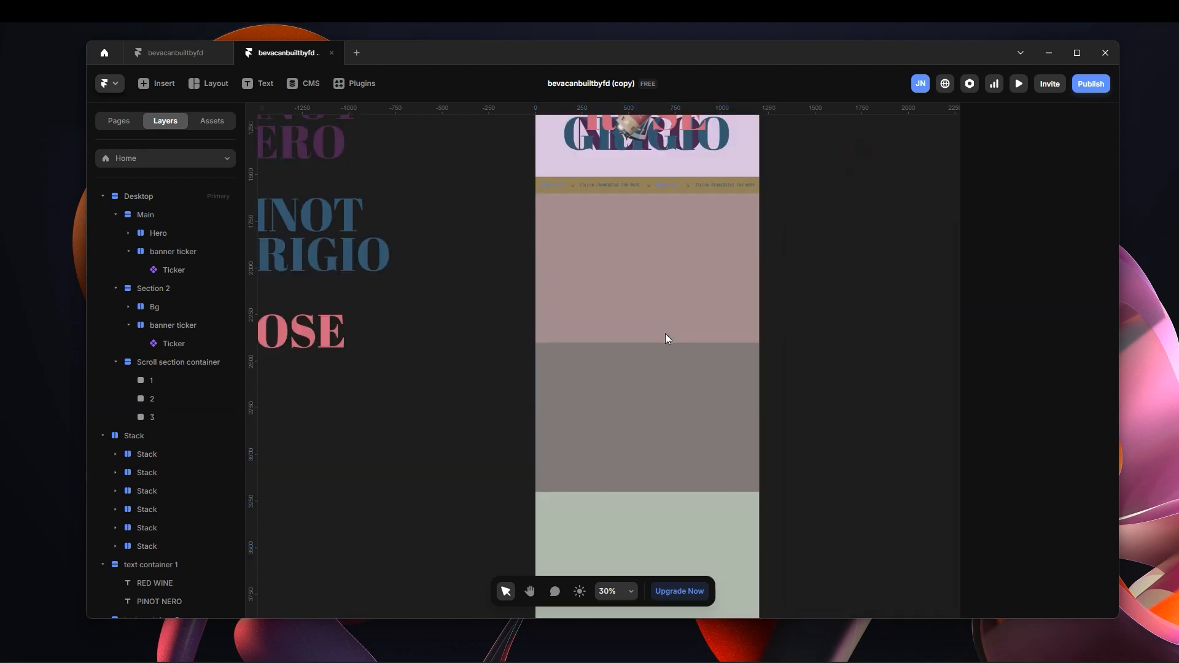
{"action": "scroll", "coordinate": [668, 334], "scroll_direction": "up", "scroll_amount": 1}
{"action": "scroll", "coordinate": [675, 326], "scroll_direction": "down", "scroll_amount": 3}
{"action": "scroll", "coordinate": [681, 314], "scroll_direction": "up", "scroll_amount": 2}
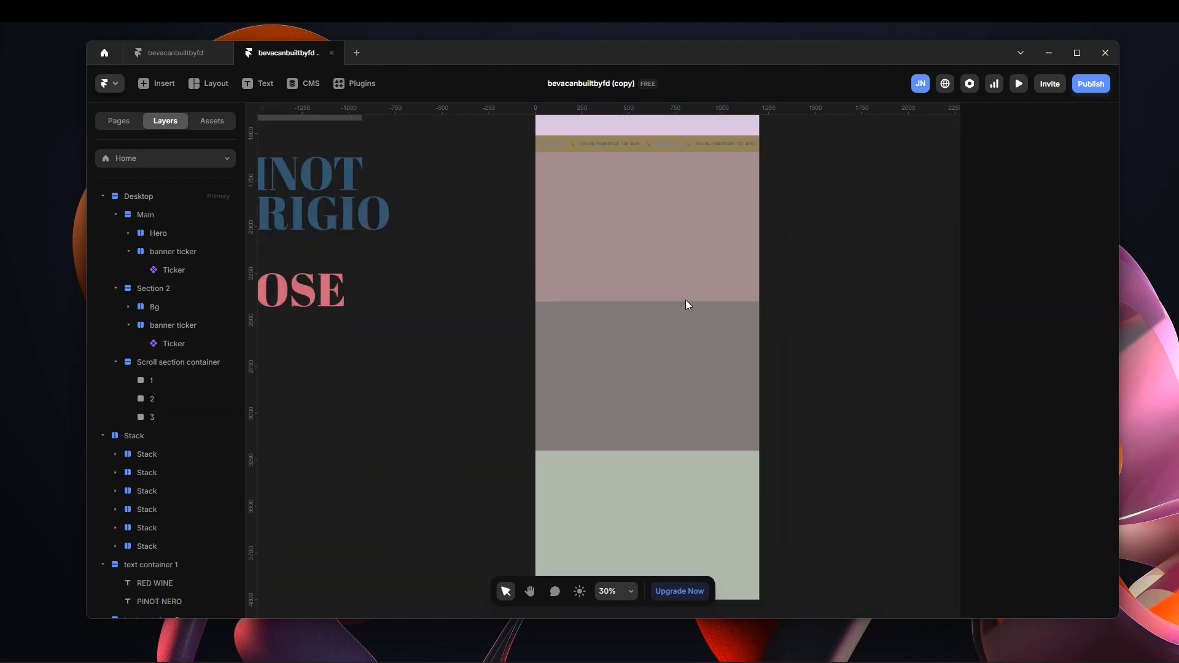
{"action": "scroll", "coordinate": [694, 301], "scroll_direction": "up", "scroll_amount": 3}
{"action": "scroll", "coordinate": [699, 362], "scroll_direction": "up", "scroll_amount": 1}
{"action": "scroll", "coordinate": [700, 353], "scroll_direction": "down", "scroll_amount": 2}
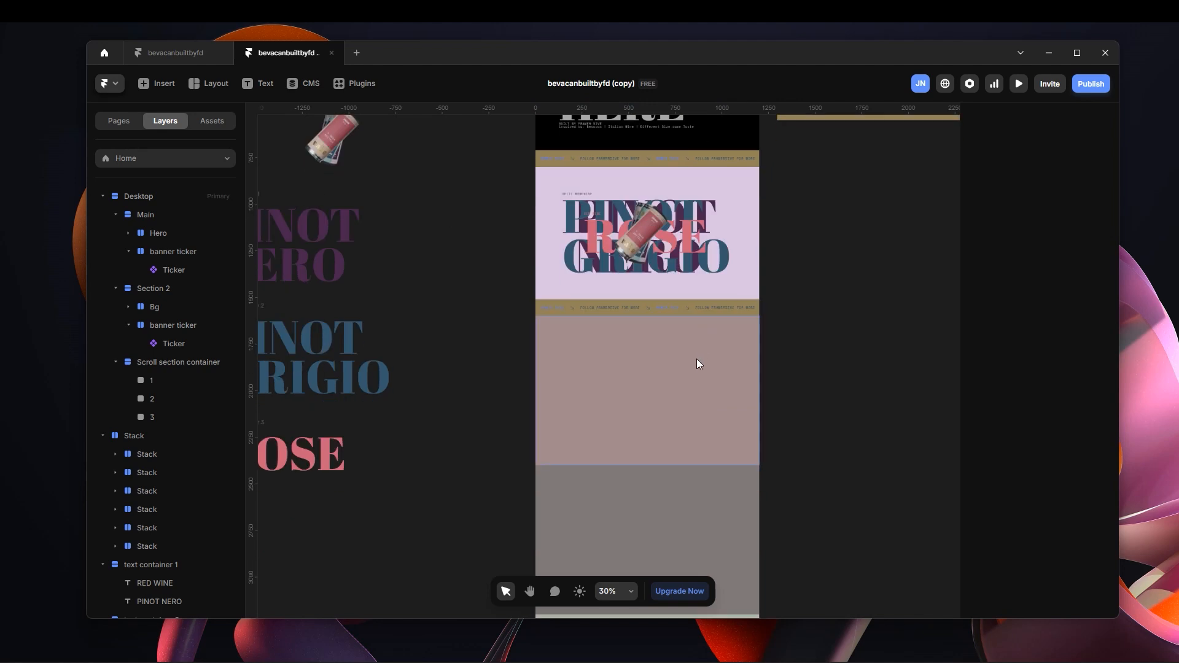
{"action": "scroll", "coordinate": [696, 358], "scroll_direction": "down", "scroll_amount": 3}
{"action": "scroll", "coordinate": [700, 292], "scroll_direction": "down", "scroll_amount": 1}
{"action": "scroll", "coordinate": [652, 315], "scroll_direction": "down", "scroll_amount": 2}
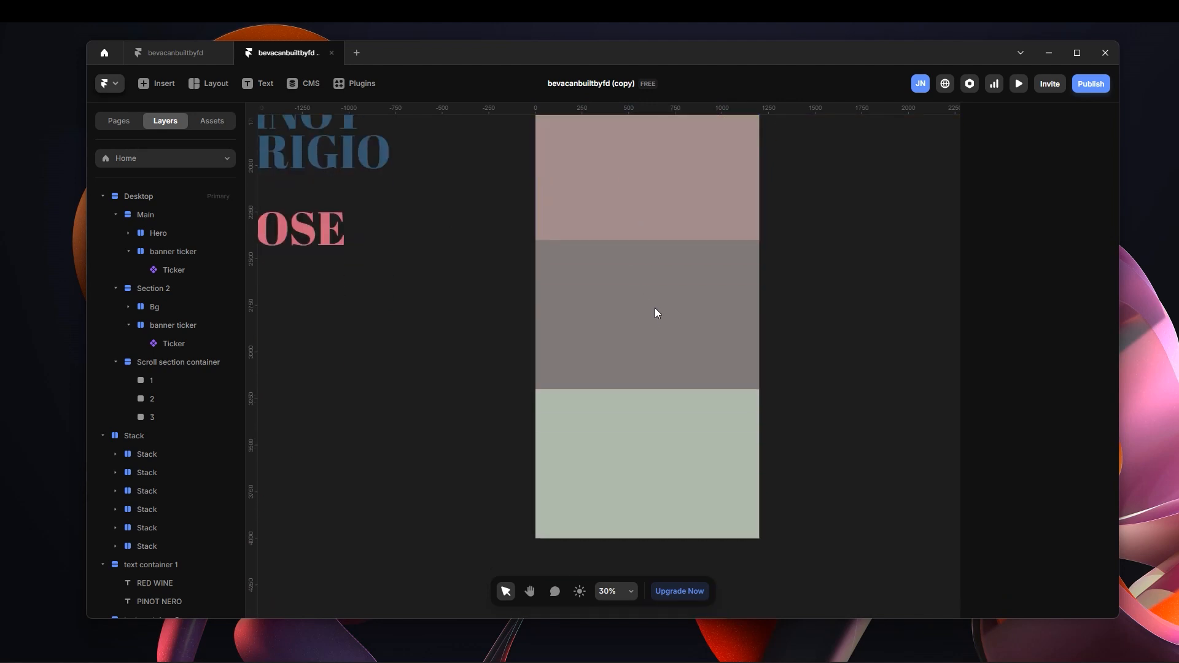
{"action": "scroll", "coordinate": [653, 369], "scroll_direction": "down", "scroll_amount": 1}
{"action": "scroll", "coordinate": [698, 311], "scroll_direction": "up", "scroll_amount": 4}
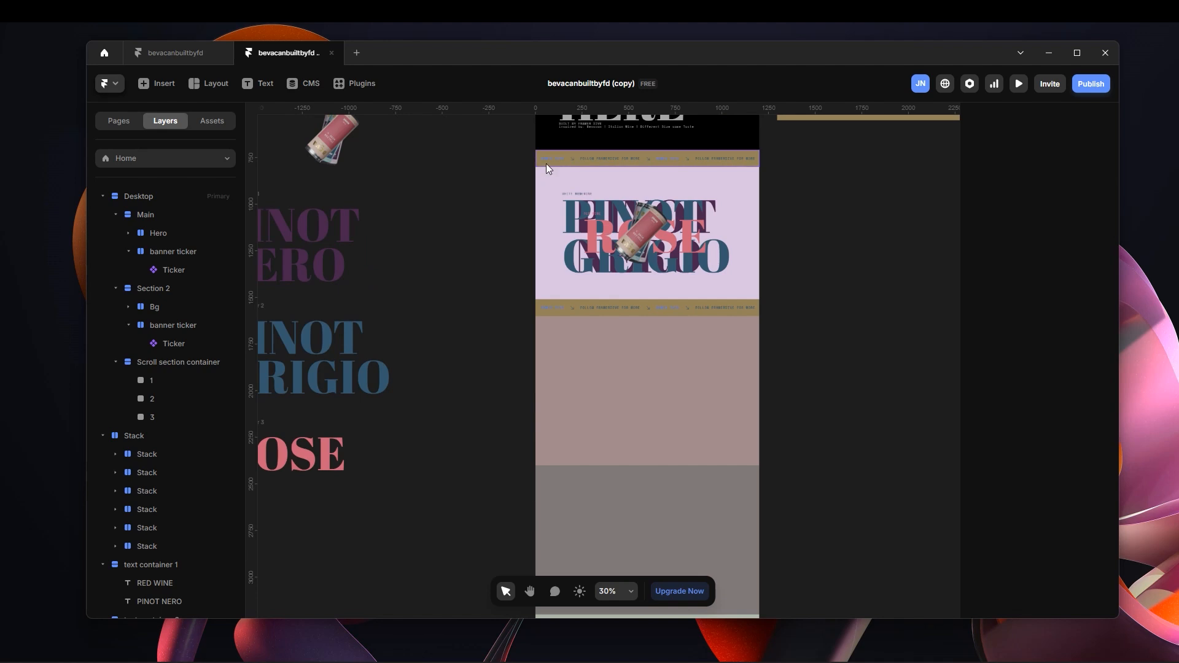
Preview the page and check how Section 2 and the three coloured frames scroll, then return to the editor.
{"action": "left_click", "coordinate": [1019, 84]}
{"action": "scroll", "coordinate": [768, 391], "scroll_direction": "down", "scroll_amount": 5}
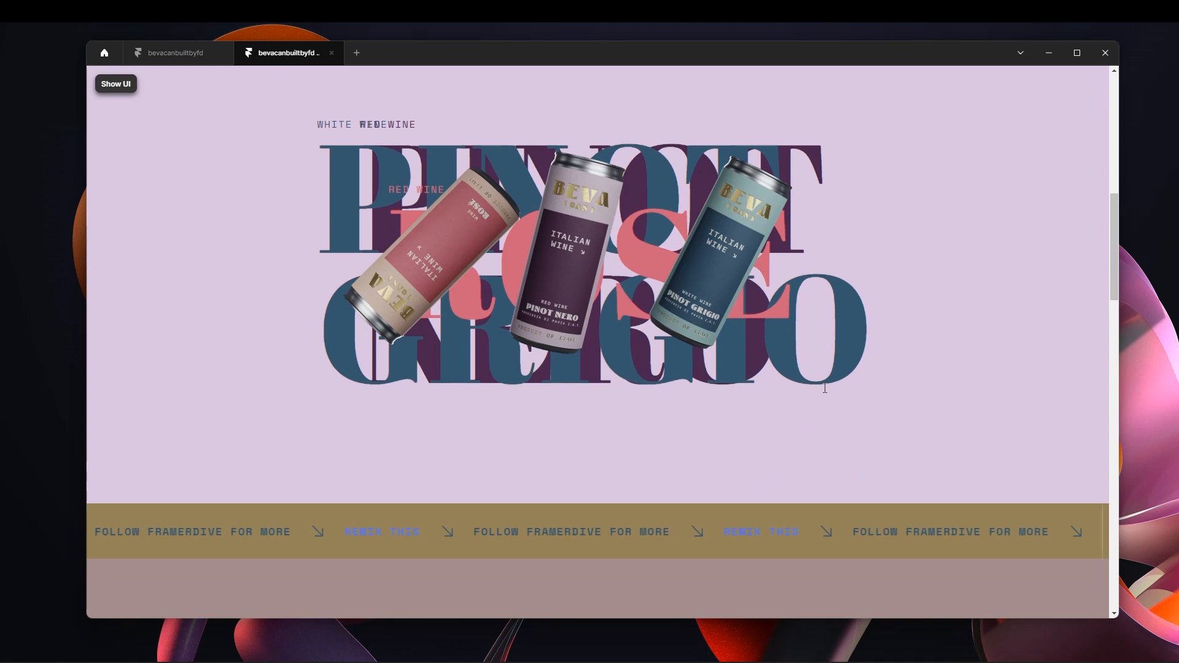
{"action": "scroll", "coordinate": [816, 411], "scroll_direction": "up", "scroll_amount": 3}
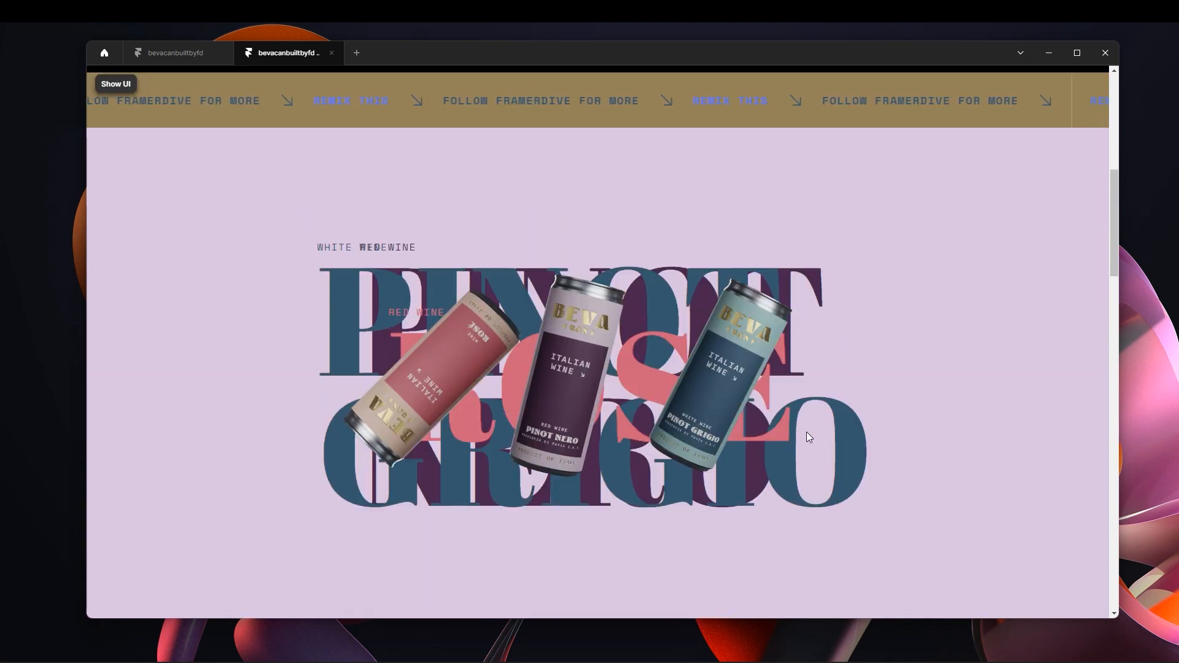
{"action": "scroll", "coordinate": [810, 432], "scroll_direction": "down", "scroll_amount": 5}
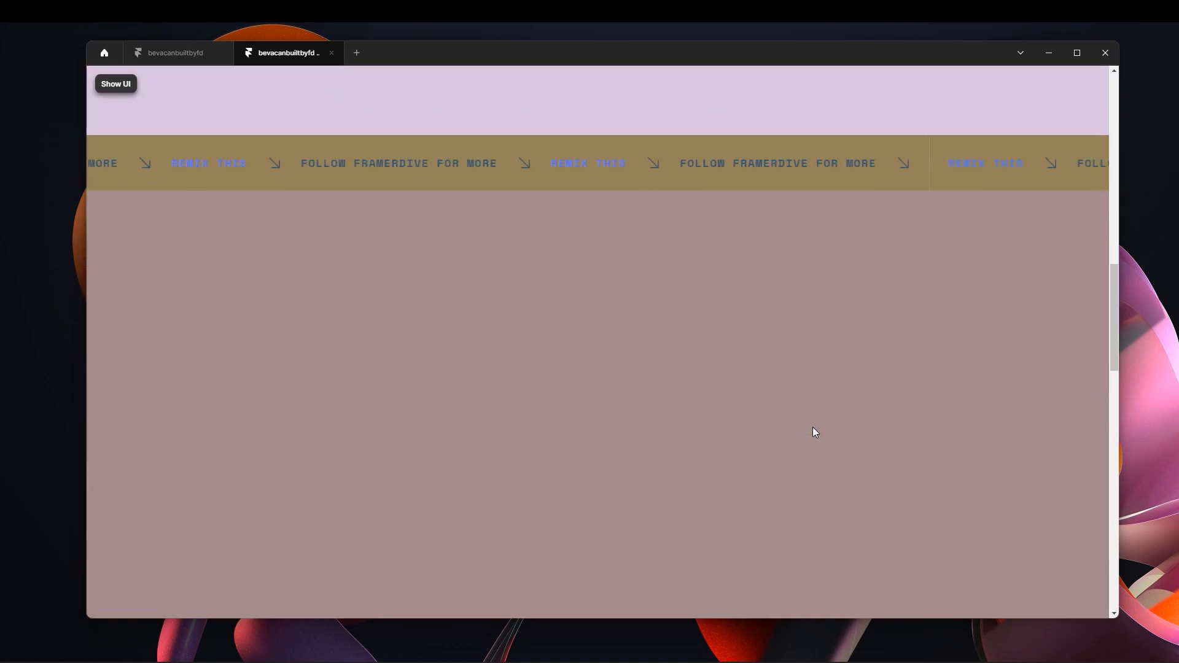
{"action": "scroll", "coordinate": [812, 426], "scroll_direction": "down", "scroll_amount": 1}
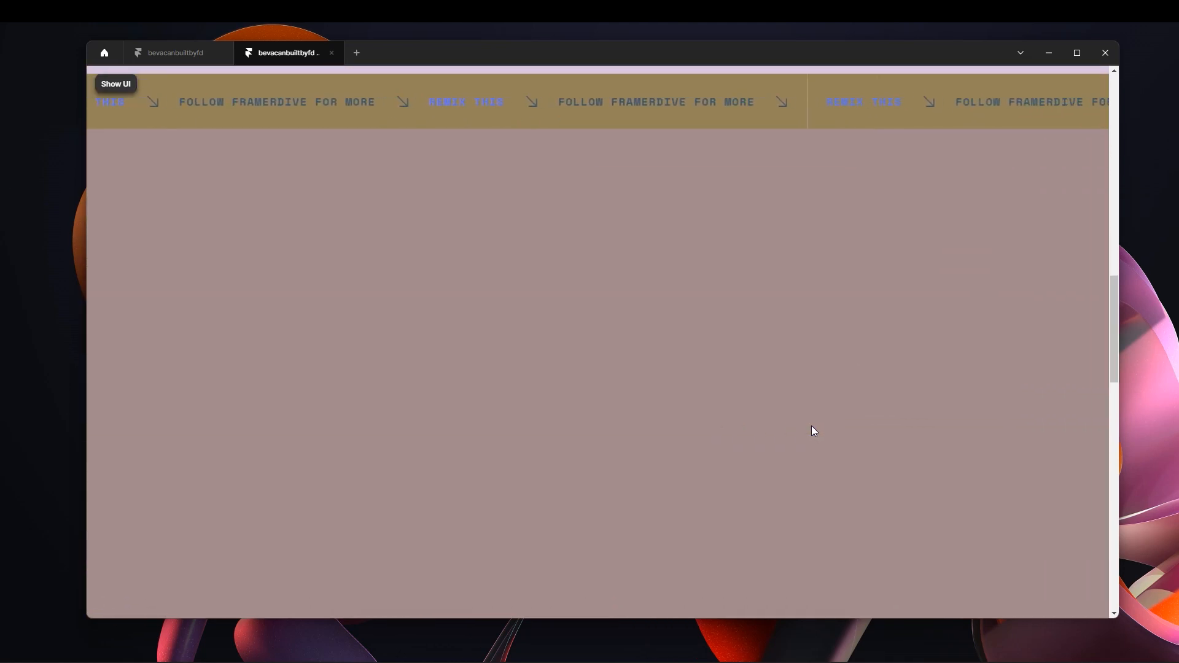
{"action": "scroll", "coordinate": [811, 430], "scroll_direction": "down", "scroll_amount": 10}
{"action": "scroll", "coordinate": [810, 428], "scroll_direction": "down", "scroll_amount": 5}
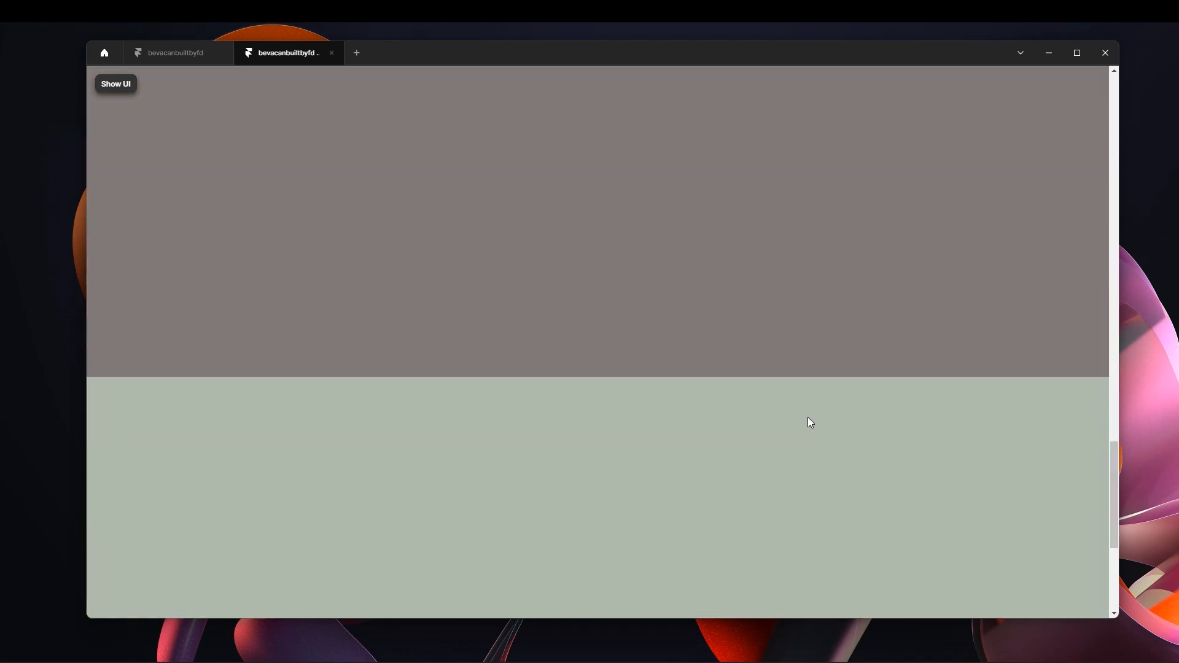
{"action": "scroll", "coordinate": [808, 425], "scroll_direction": "up", "scroll_amount": 3}
{"action": "scroll", "coordinate": [806, 420], "scroll_direction": "up", "scroll_amount": 15}
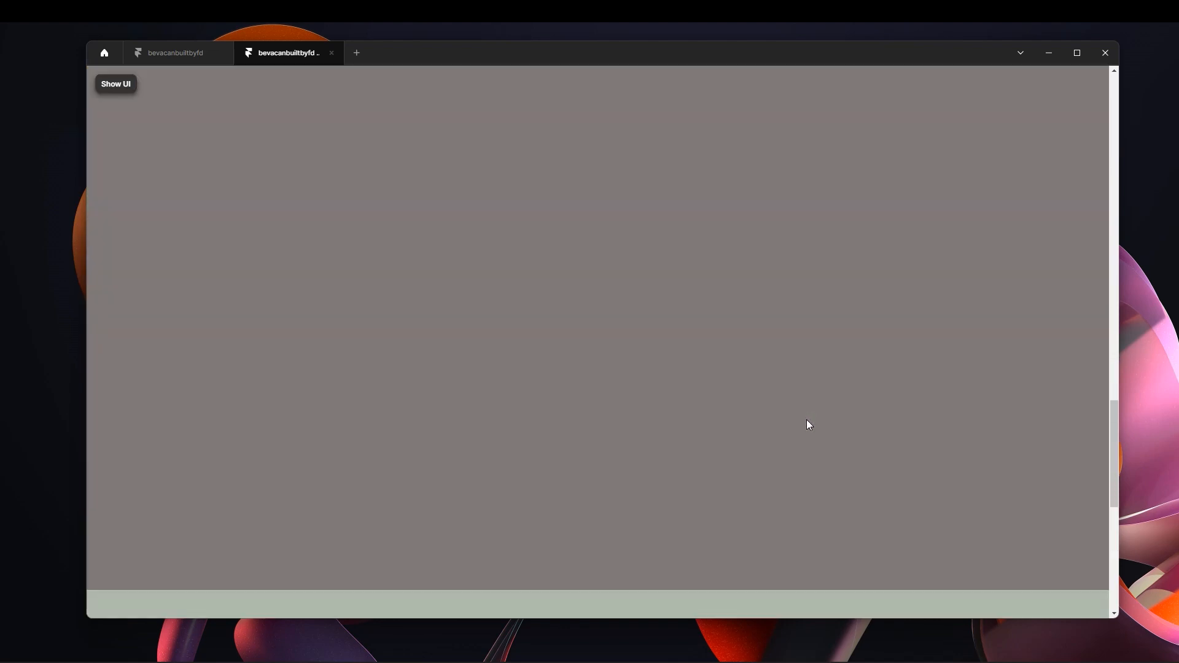
{"action": "scroll", "coordinate": [191, 127], "scroll_direction": "up", "scroll_amount": 5}
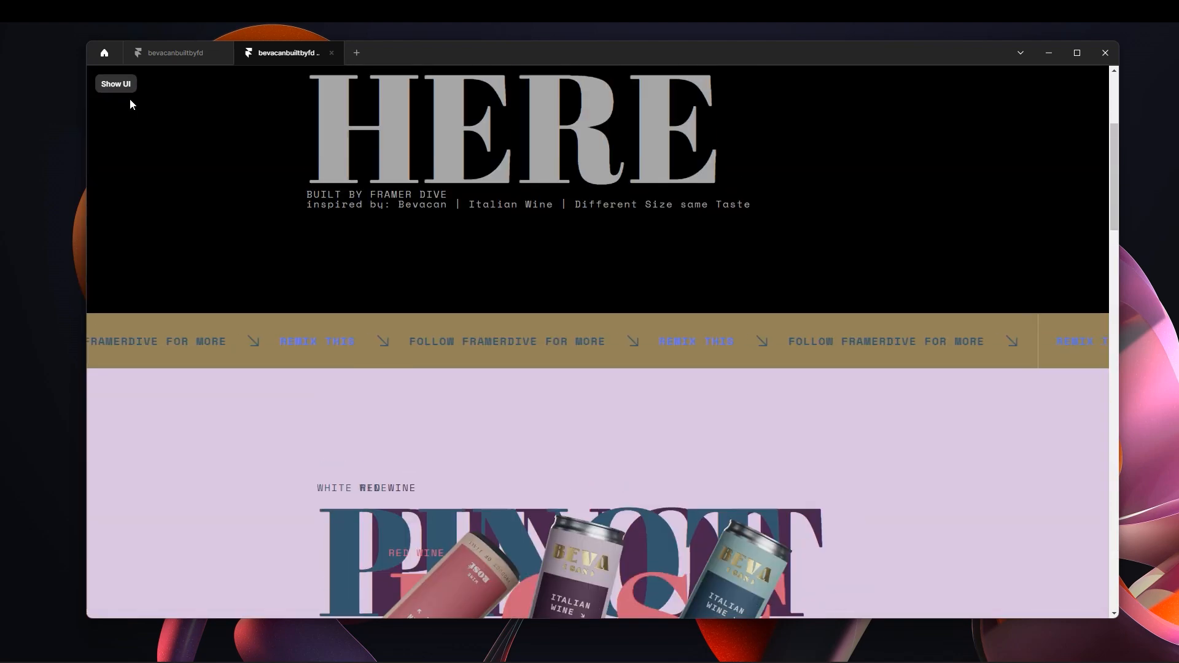
{"action": "left_click", "coordinate": [115, 84]}
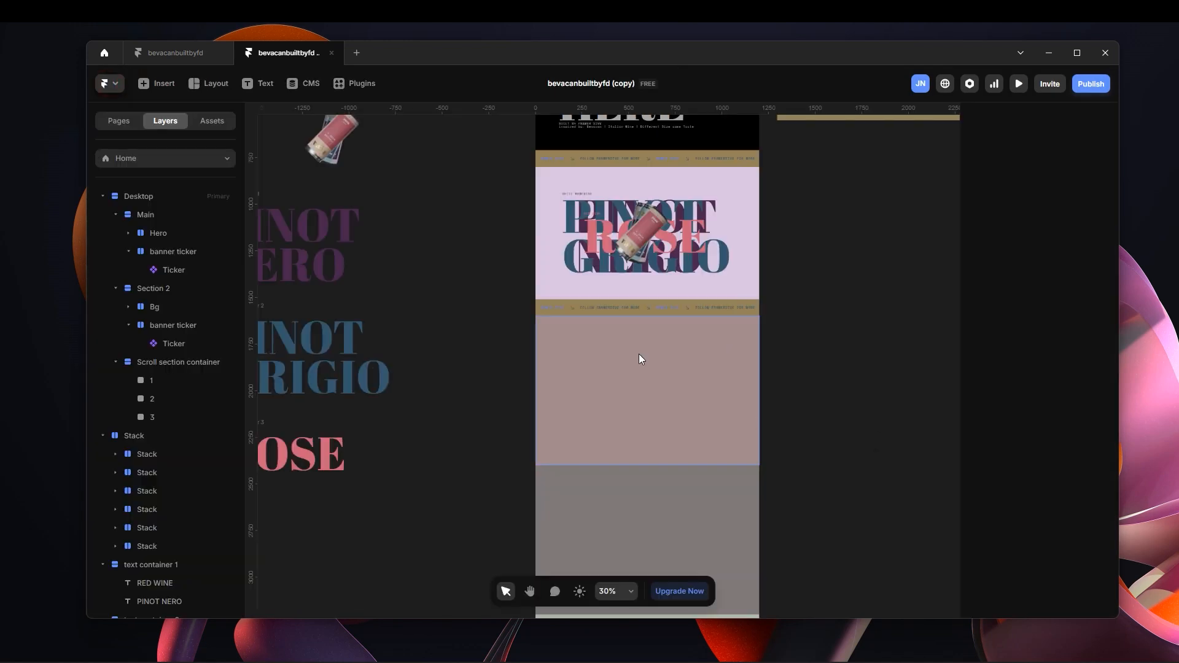
Set Section 2's position type to Sticky and its height to 100vh.
{"action": "left_click", "coordinate": [174, 289]}
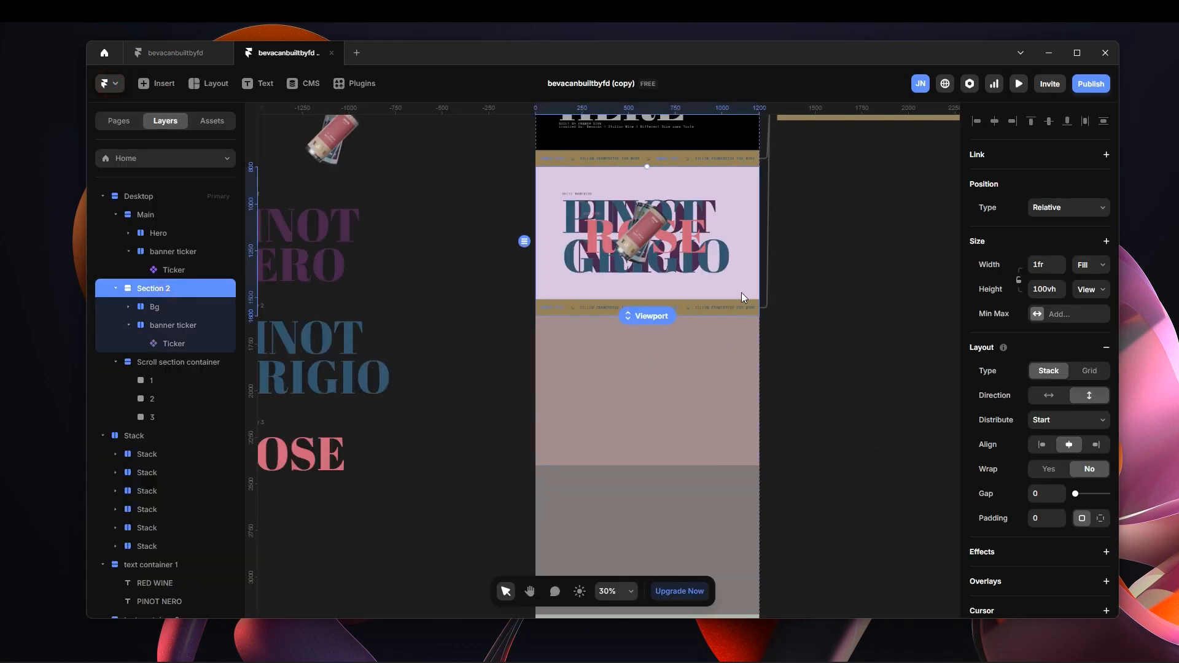
{"action": "left_click", "coordinate": [1063, 209]}
{"action": "left_click", "coordinate": [1041, 270]}
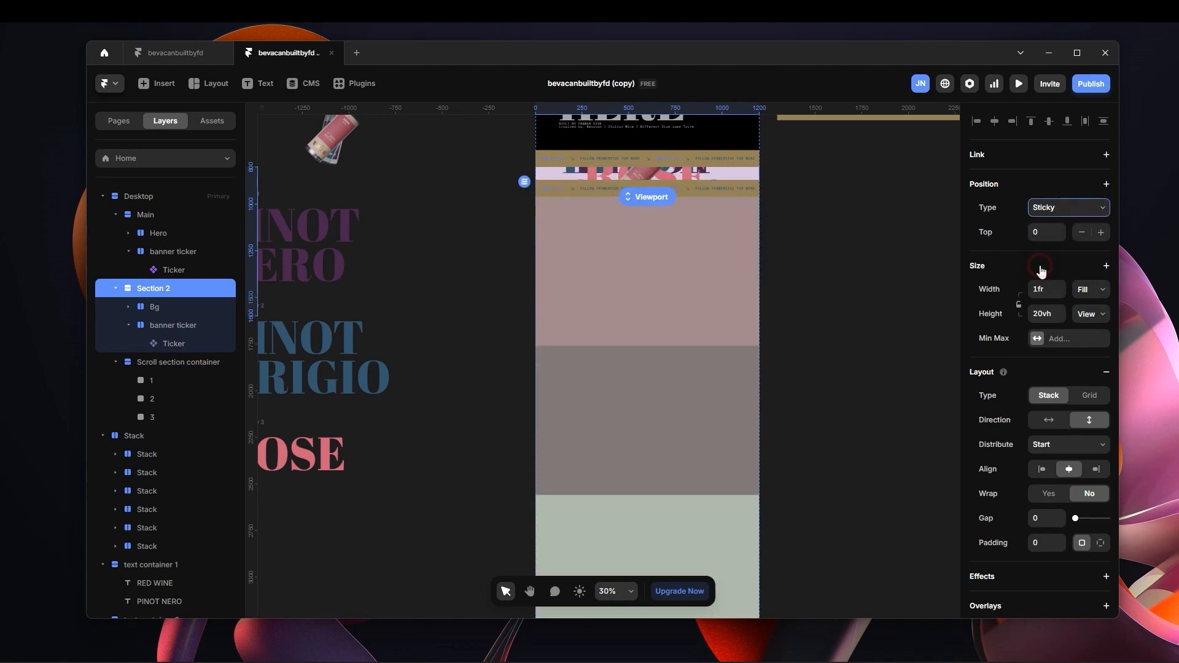
{"action": "scroll", "coordinate": [614, 233], "scroll_direction": "up", "scroll_amount": 2}
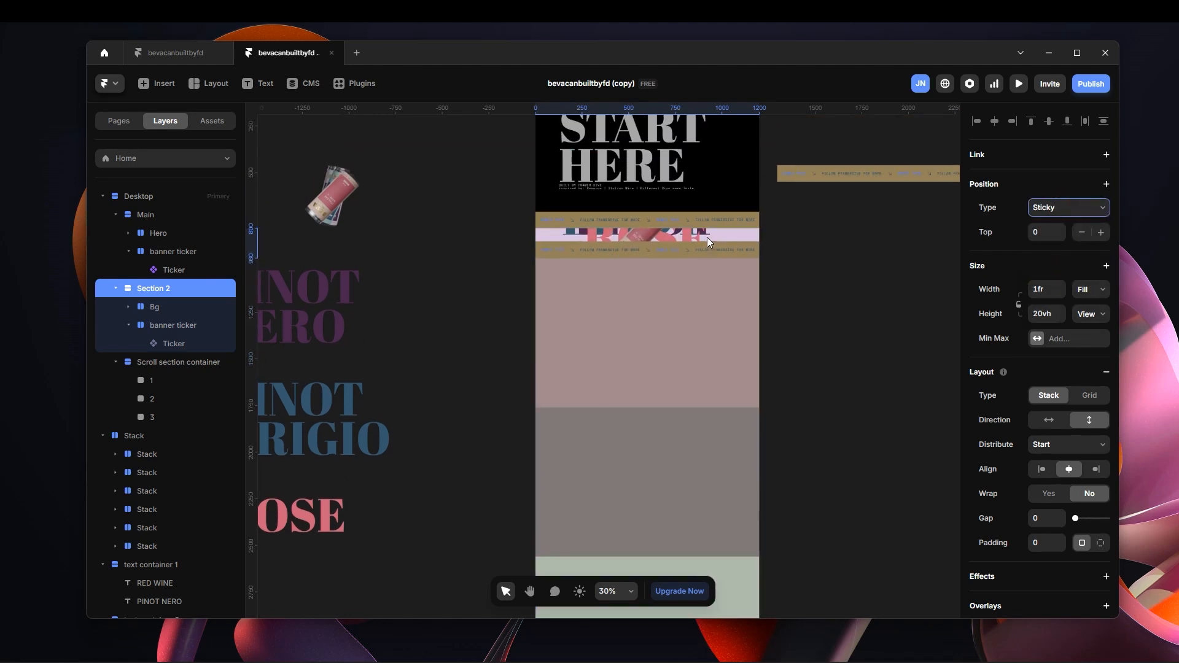
{"action": "left_click", "coordinate": [1043, 313]}
{"action": "type", "text": "10"}
{"action": "key", "text": "Return"}
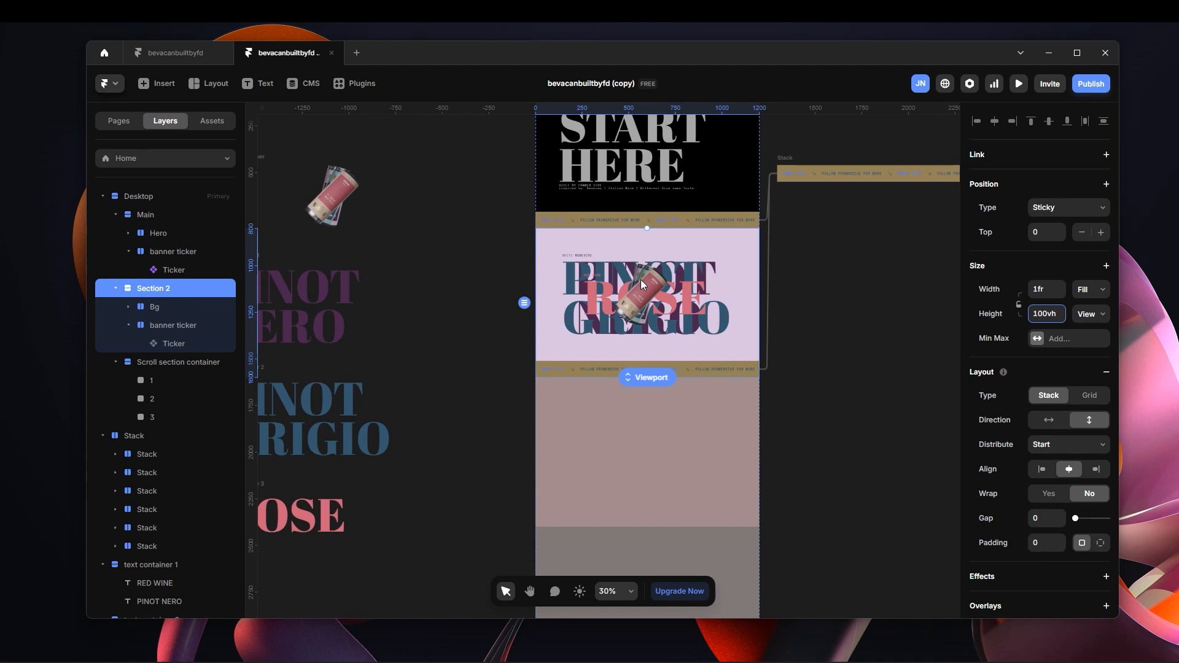
Set the overflow of the Desktop frame to Visible.
{"action": "left_click", "coordinate": [541, 274]}
{"action": "left_click", "coordinate": [139, 196]}
{"action": "scroll", "coordinate": [1087, 460], "scroll_direction": "down", "scroll_amount": 2}
{"action": "left_click", "coordinate": [1070, 535]}
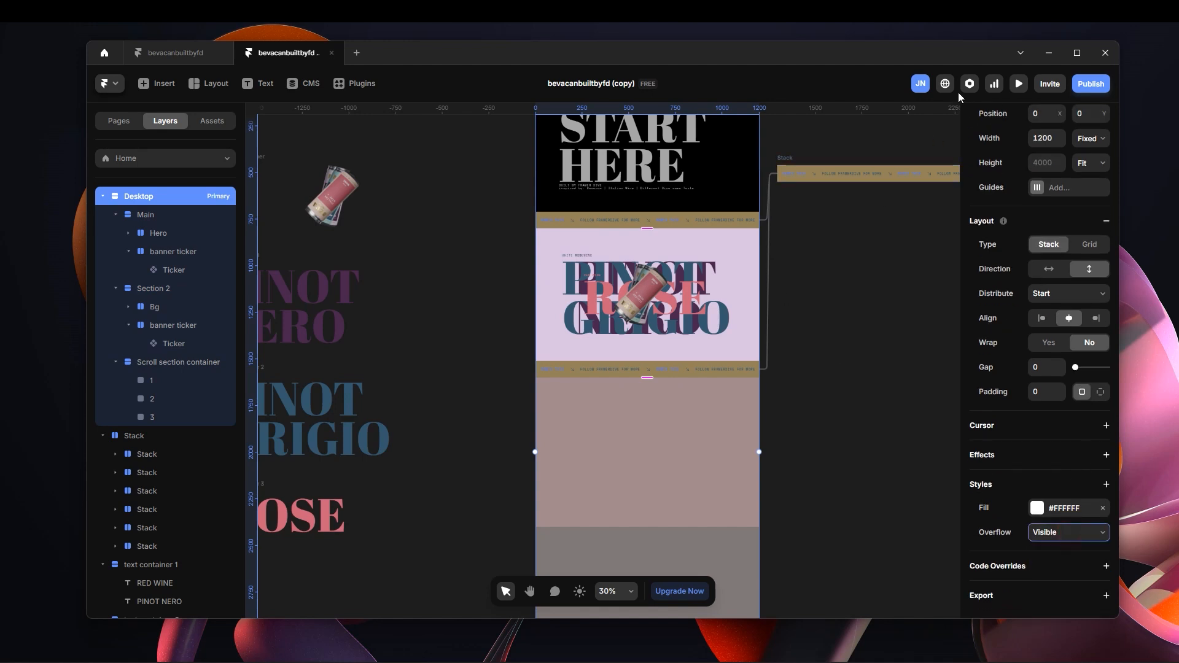
Preview the page to check Section 2's sticky behaviour through the full scroll, then return to the editor.
{"action": "left_click", "coordinate": [1019, 83]}
{"action": "left_click", "coordinate": [216, 86]}
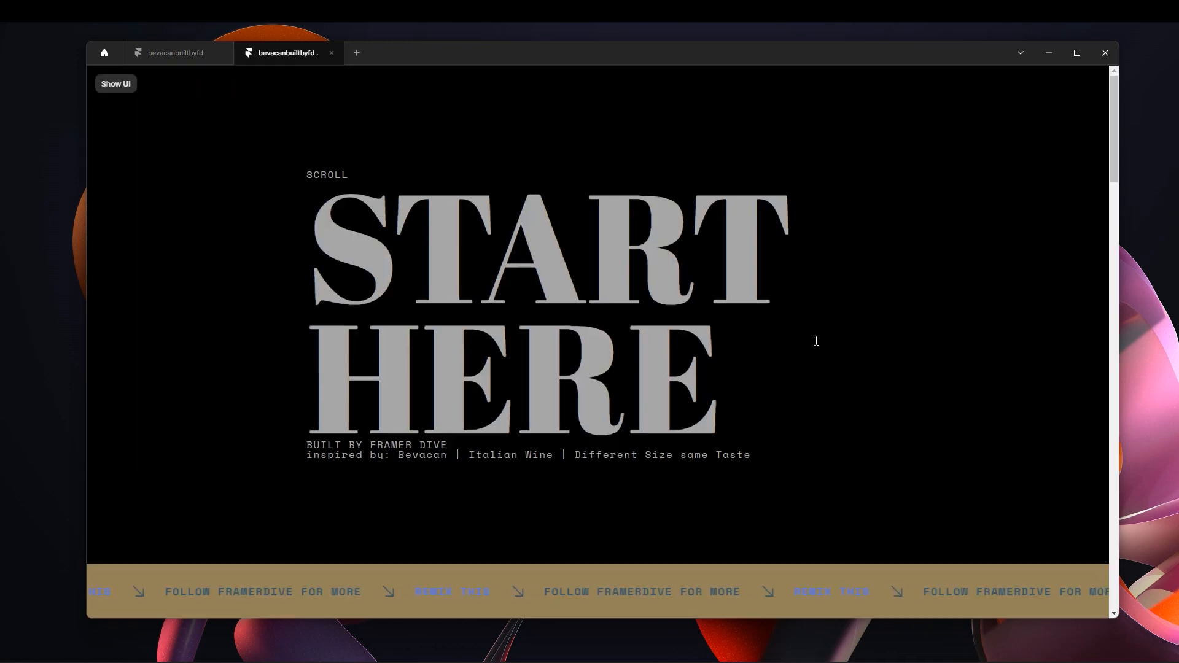
{"action": "scroll", "coordinate": [813, 338], "scroll_direction": "down", "scroll_amount": 8}
{"action": "scroll", "coordinate": [812, 338], "scroll_direction": "down", "scroll_amount": 8}
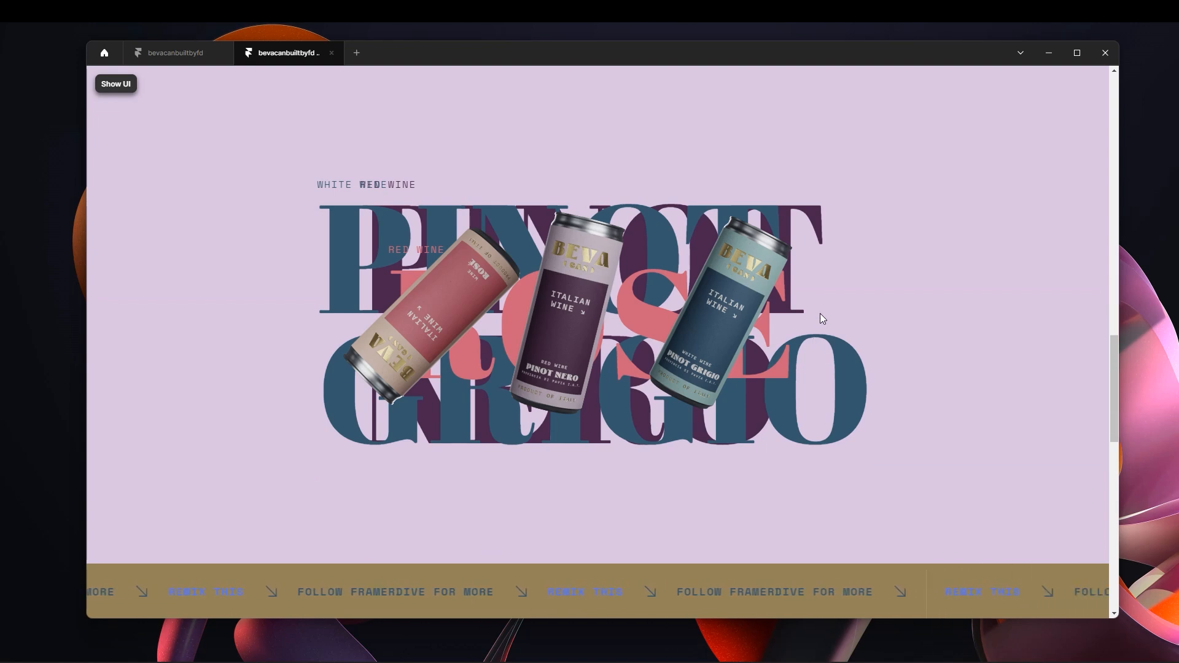
{"action": "scroll", "coordinate": [818, 308], "scroll_direction": "down", "scroll_amount": 10}
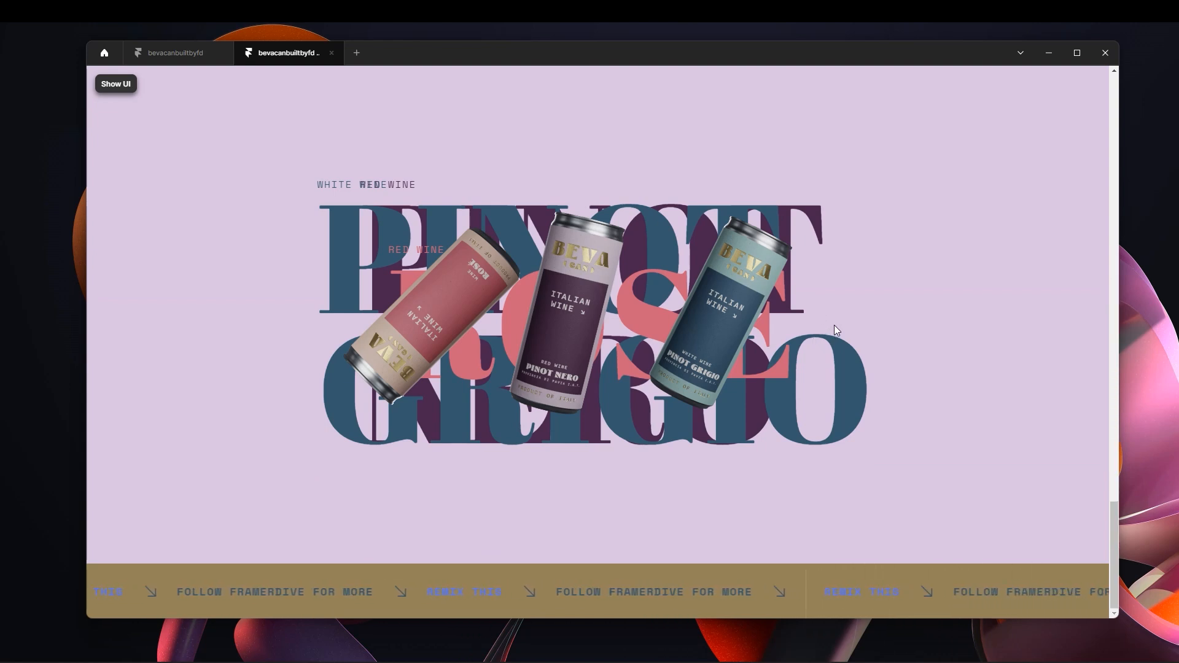
{"action": "scroll", "coordinate": [822, 324], "scroll_direction": "up", "scroll_amount": 10}
{"action": "scroll", "coordinate": [824, 323], "scroll_direction": "up", "scroll_amount": 10}
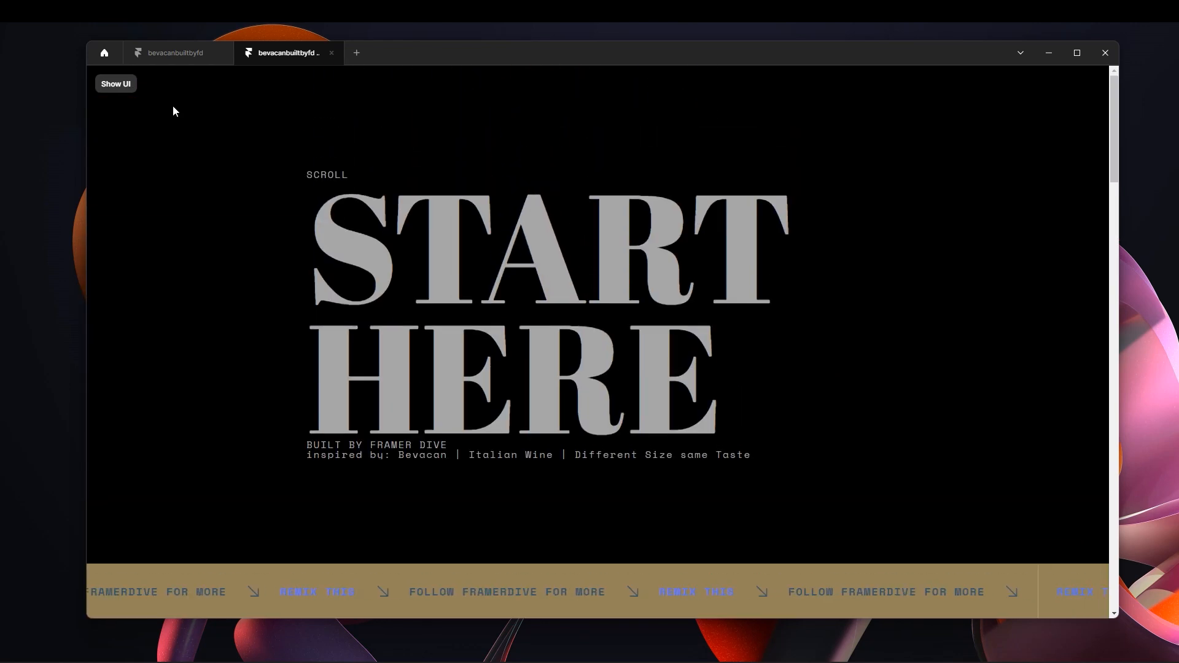
{"action": "left_click", "coordinate": [122, 86]}
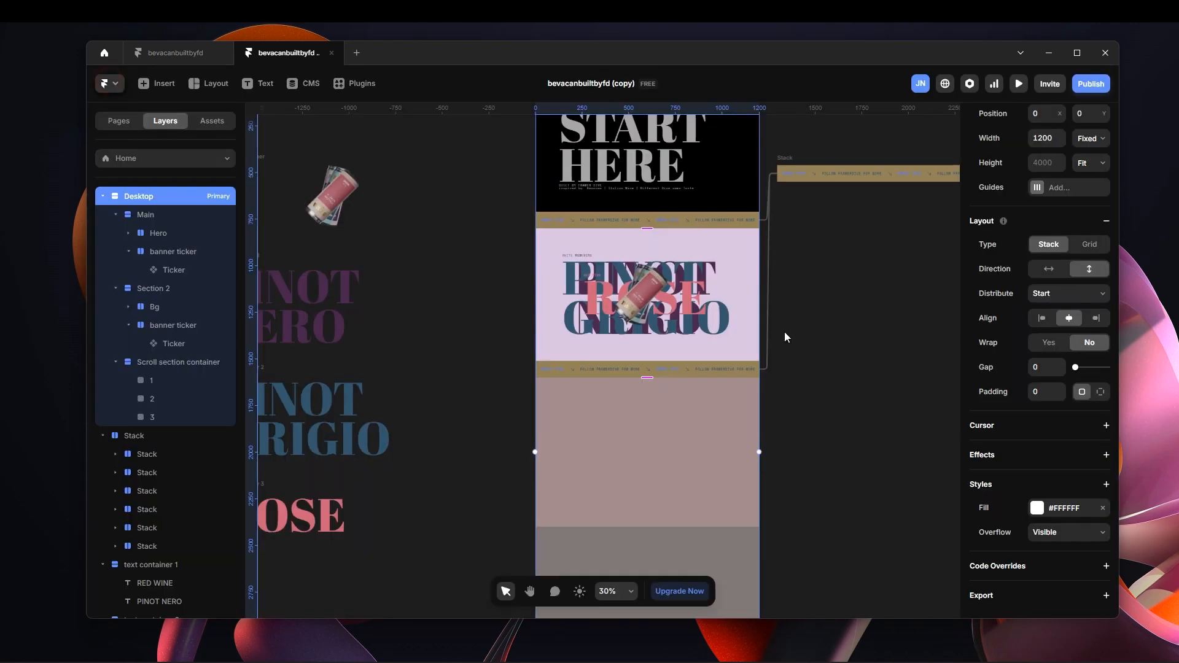
{"action": "scroll", "coordinate": [749, 362], "scroll_direction": "down", "scroll_amount": 5}
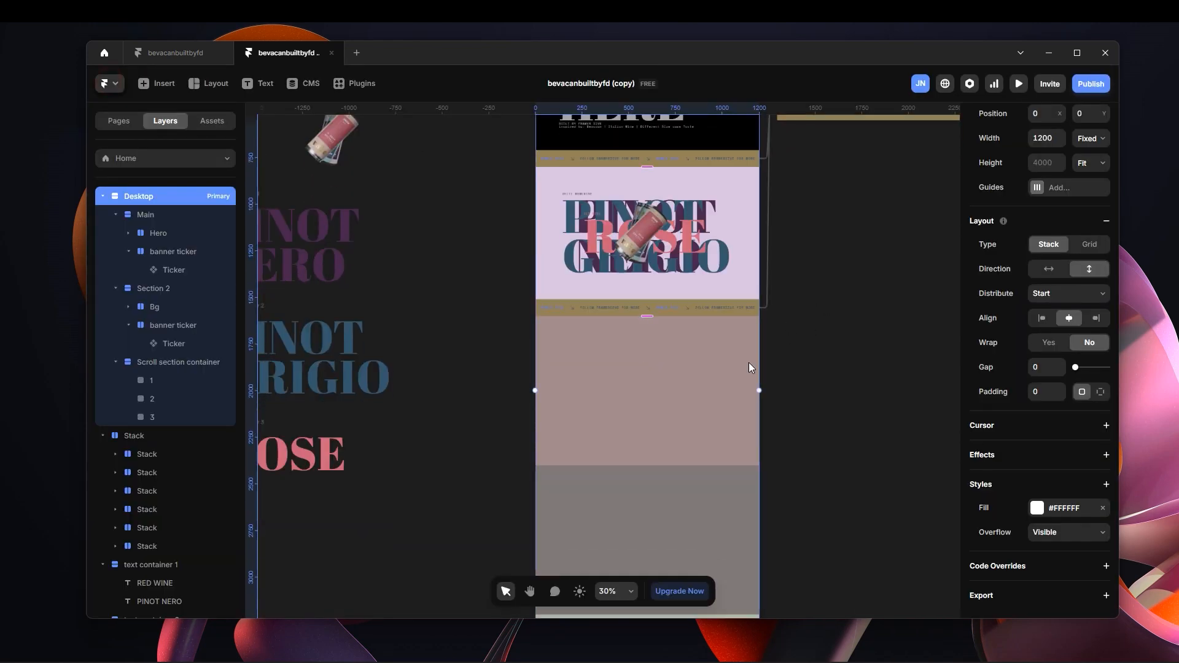
{"action": "scroll", "coordinate": [663, 307], "scroll_direction": "up", "scroll_amount": 2}
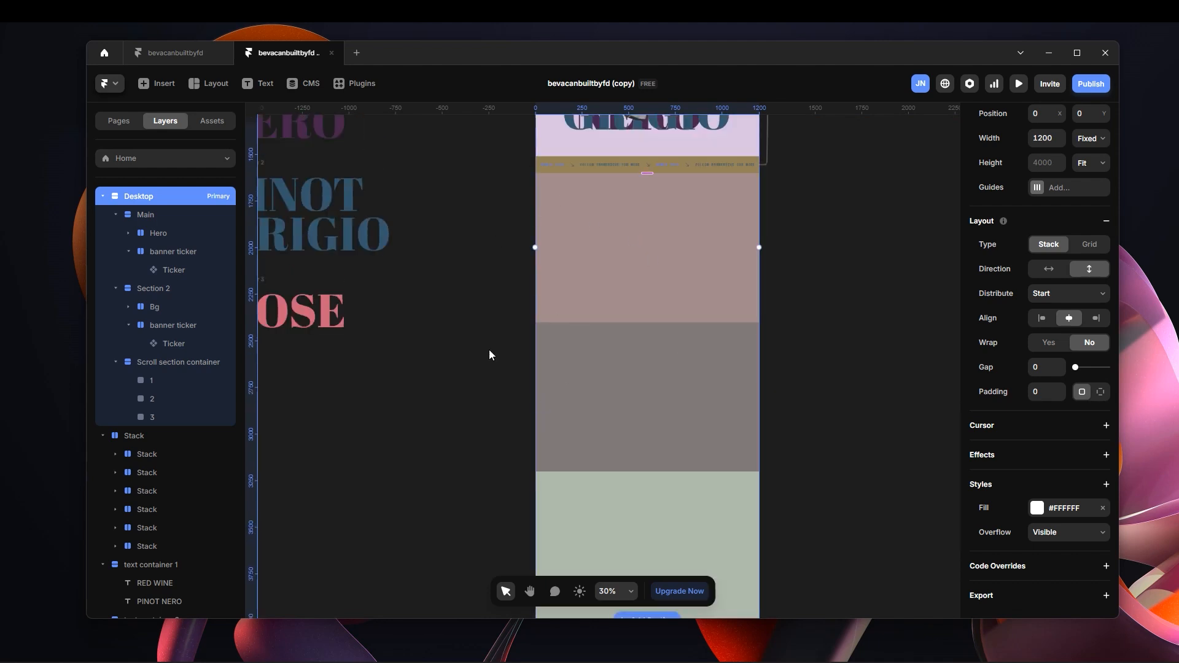
{"action": "scroll", "coordinate": [714, 369], "scroll_direction": "down", "scroll_amount": 1}
{"action": "scroll", "coordinate": [712, 344], "scroll_direction": "up", "scroll_amount": 4}
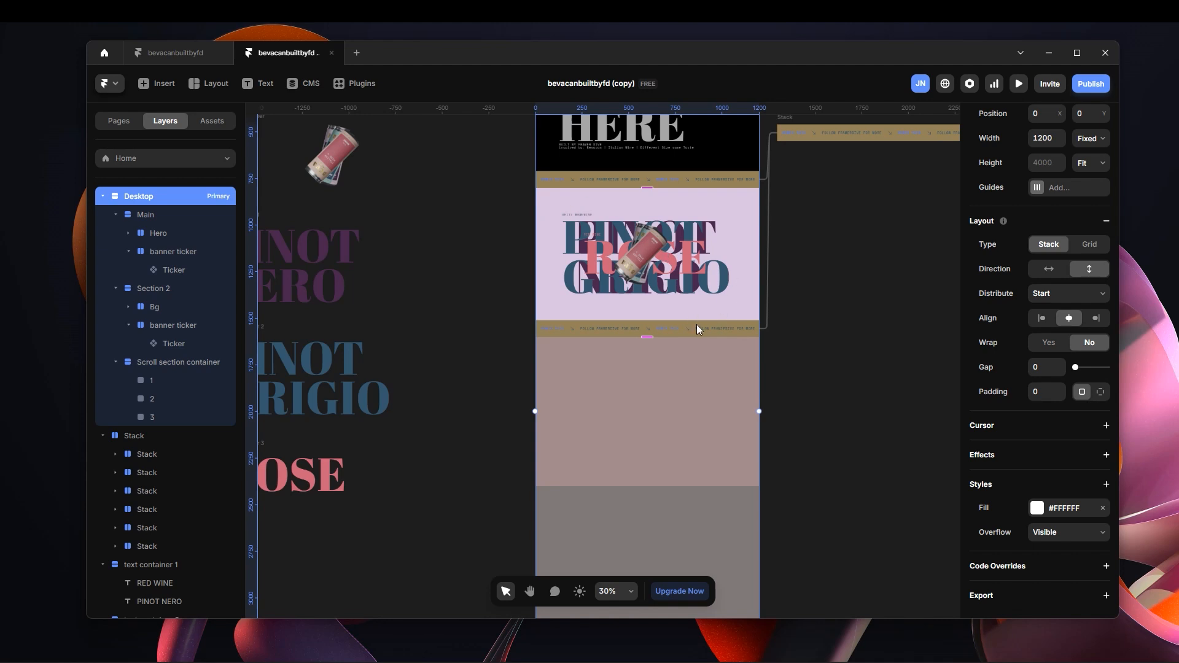
{"action": "left_click", "coordinate": [176, 286]}
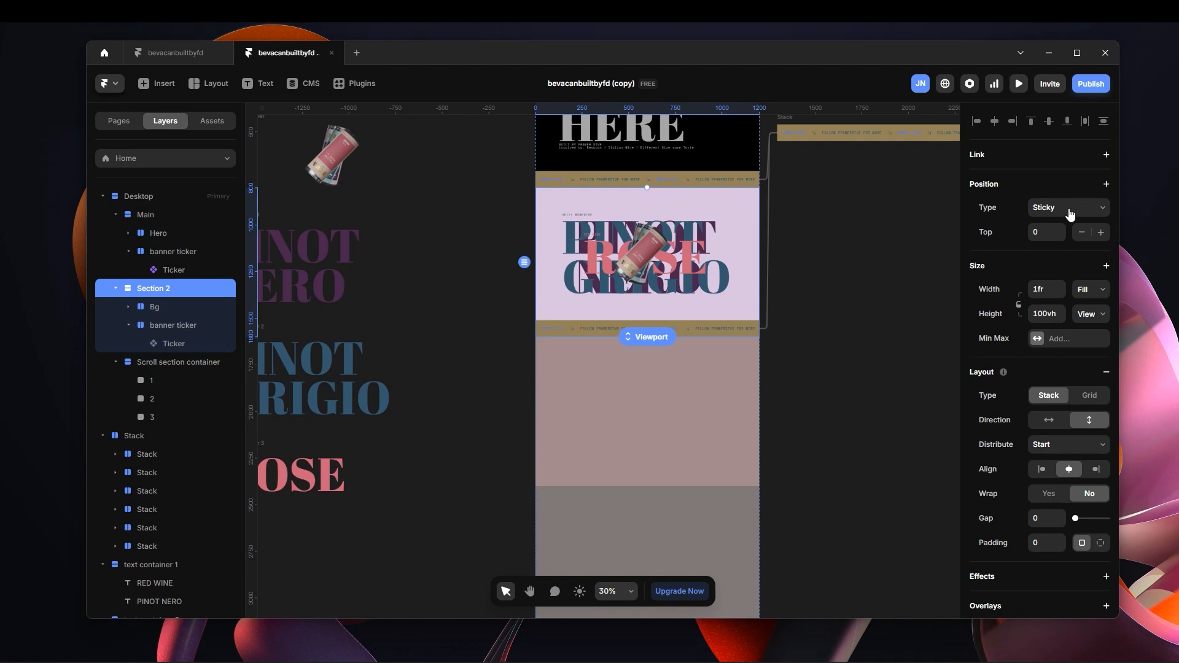
{"action": "left_click", "coordinate": [801, 392]}
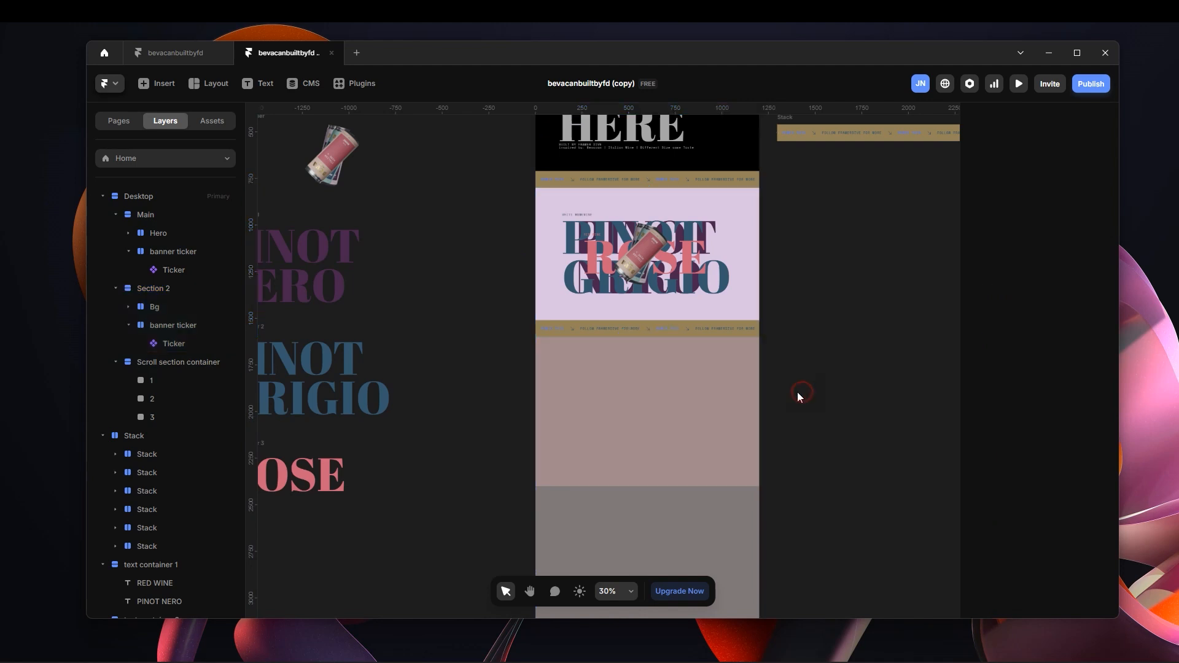
Set the opacity of Scroll section container to 0, hiding its three coloured frames.
{"action": "scroll", "coordinate": [726, 419], "scroll_direction": "down", "scroll_amount": 2}
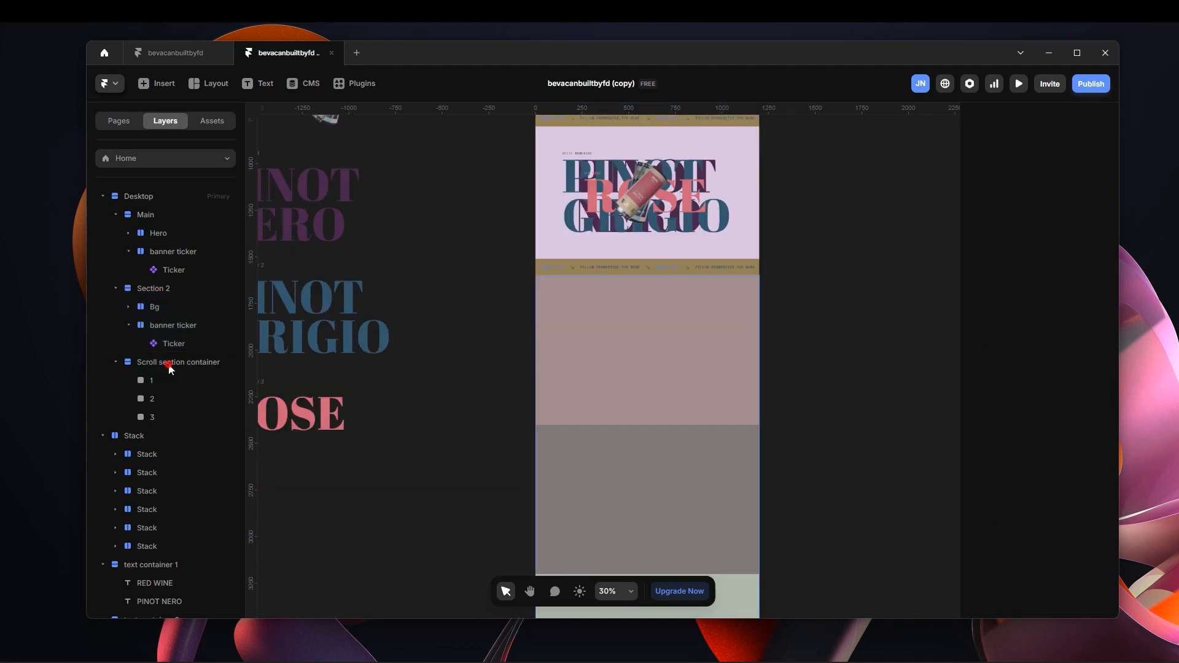
{"action": "left_click", "coordinate": [212, 367]}
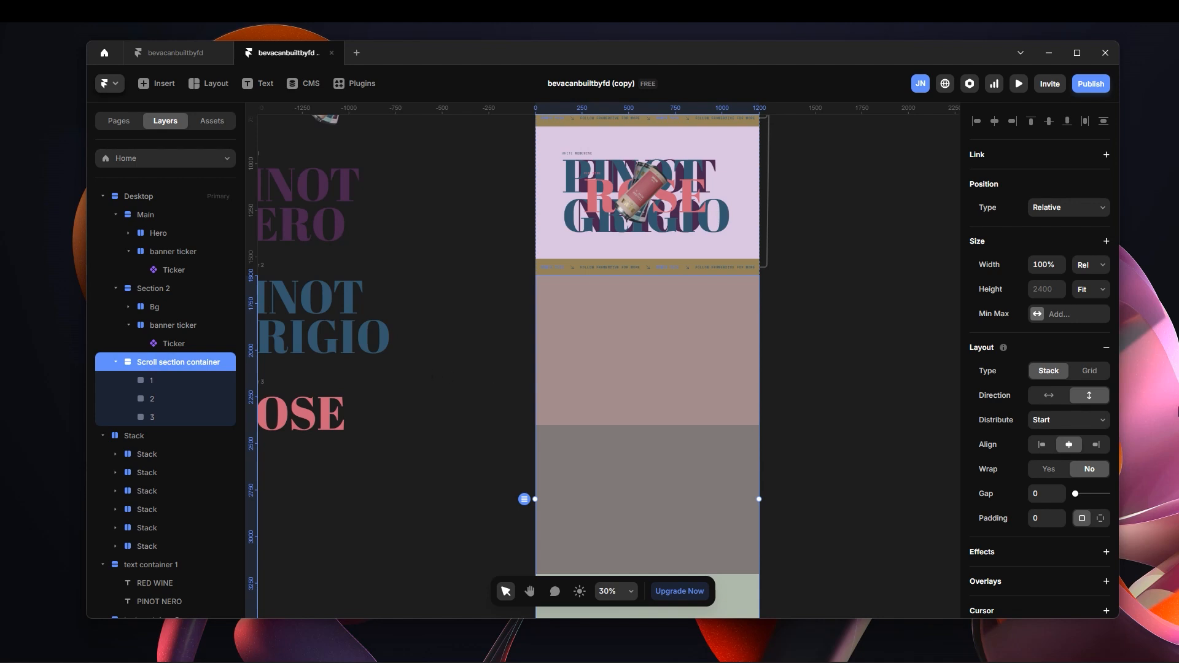
{"action": "scroll", "coordinate": [1055, 507], "scroll_direction": "down", "scroll_amount": 5}
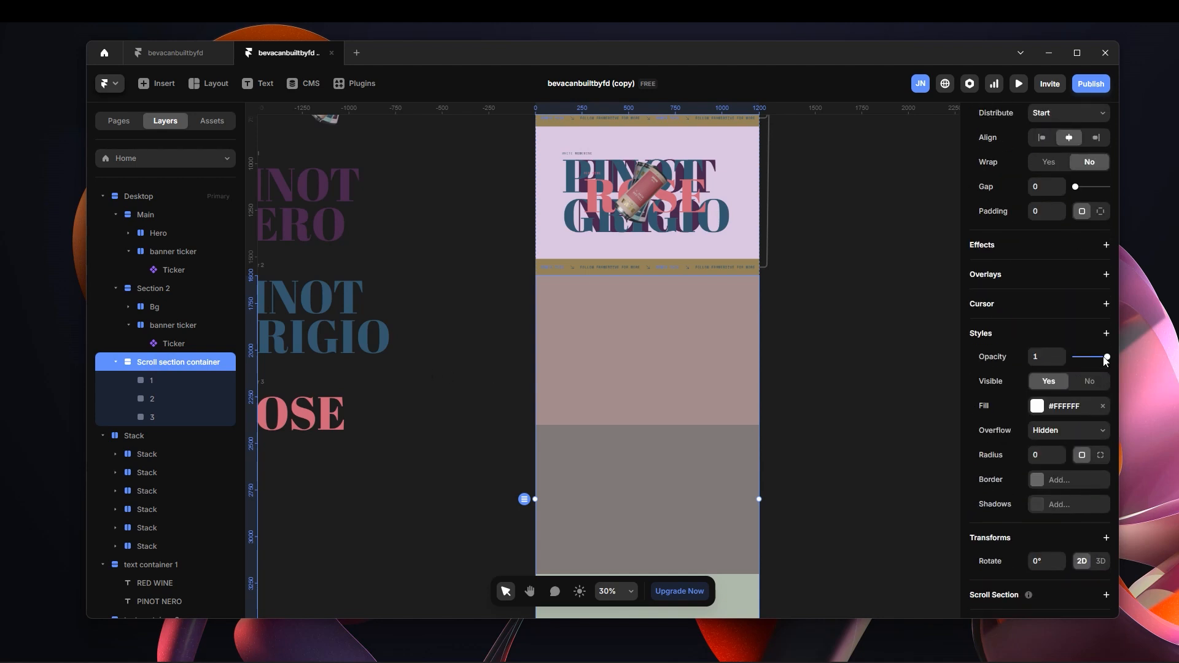
{"action": "left_click_drag", "start_coordinate": [1105, 359], "coordinate": [1061, 369]}
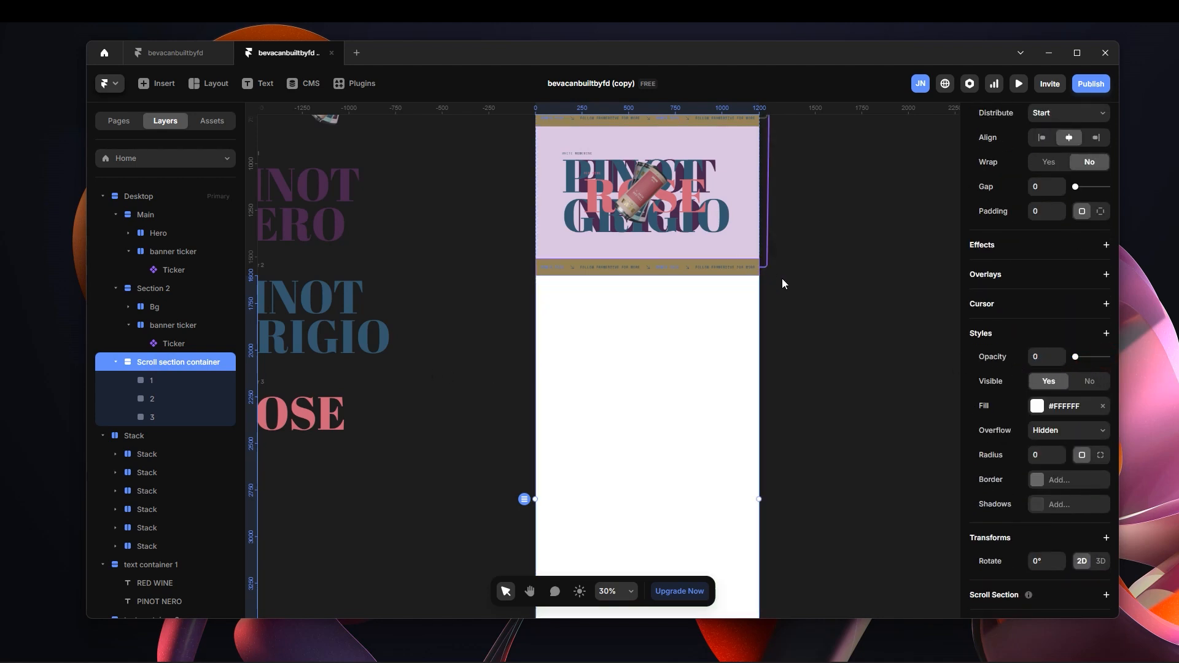
{"action": "scroll", "coordinate": [782, 278], "scroll_direction": "down", "scroll_amount": 3}
{"action": "scroll", "coordinate": [718, 348], "scroll_direction": "up", "scroll_amount": 2}
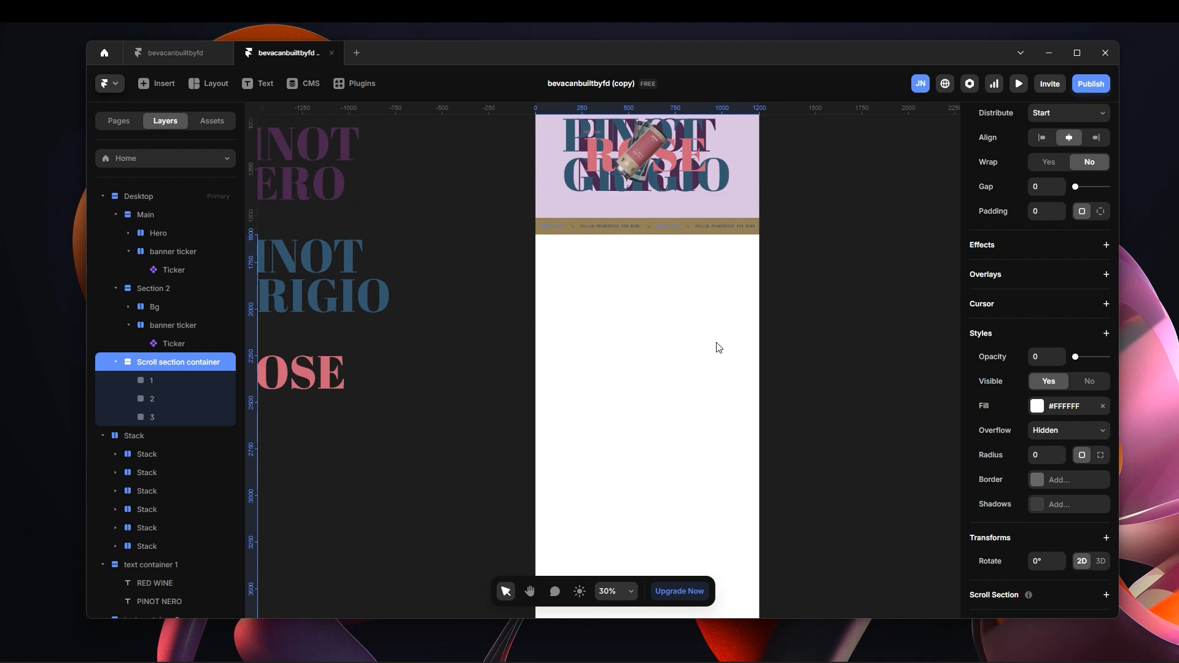
{"action": "scroll", "coordinate": [718, 348], "scroll_direction": "up", "scroll_amount": 4}
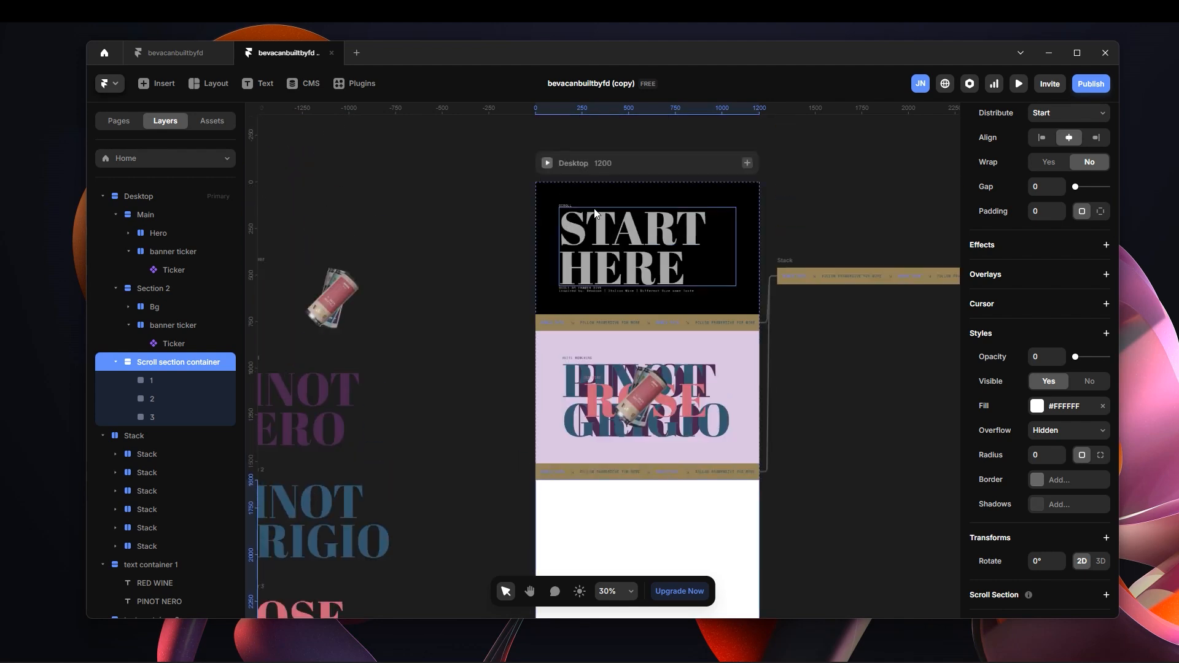
{"action": "left_click", "coordinate": [164, 291]}
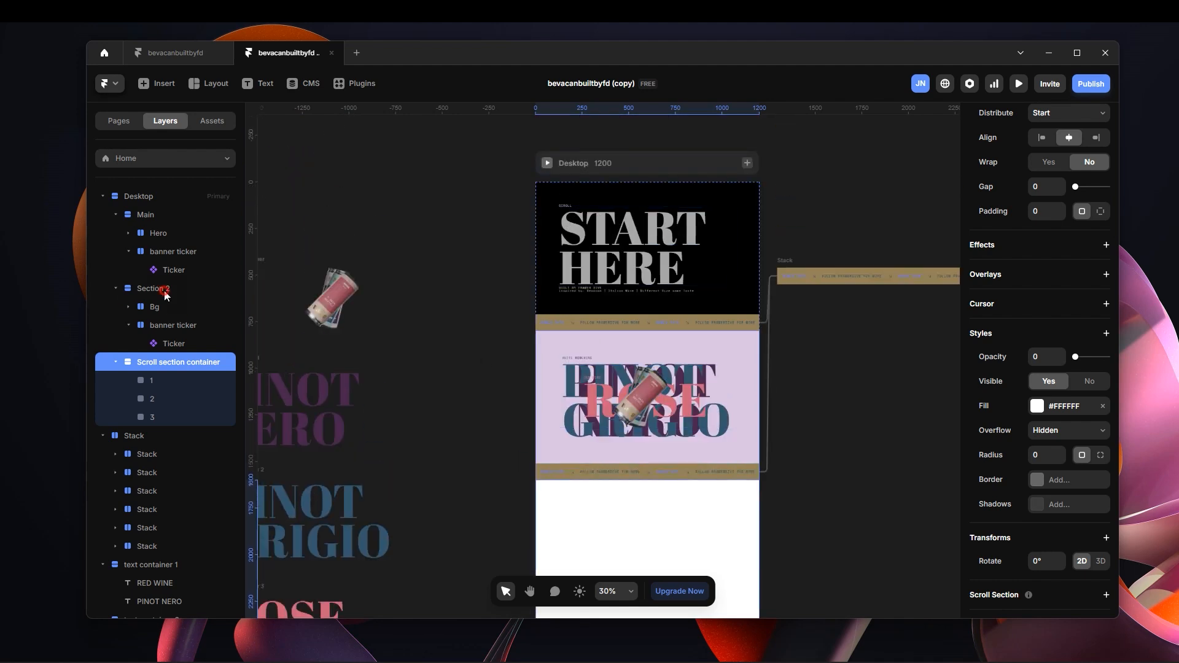
{"action": "left_click", "coordinate": [166, 307]}
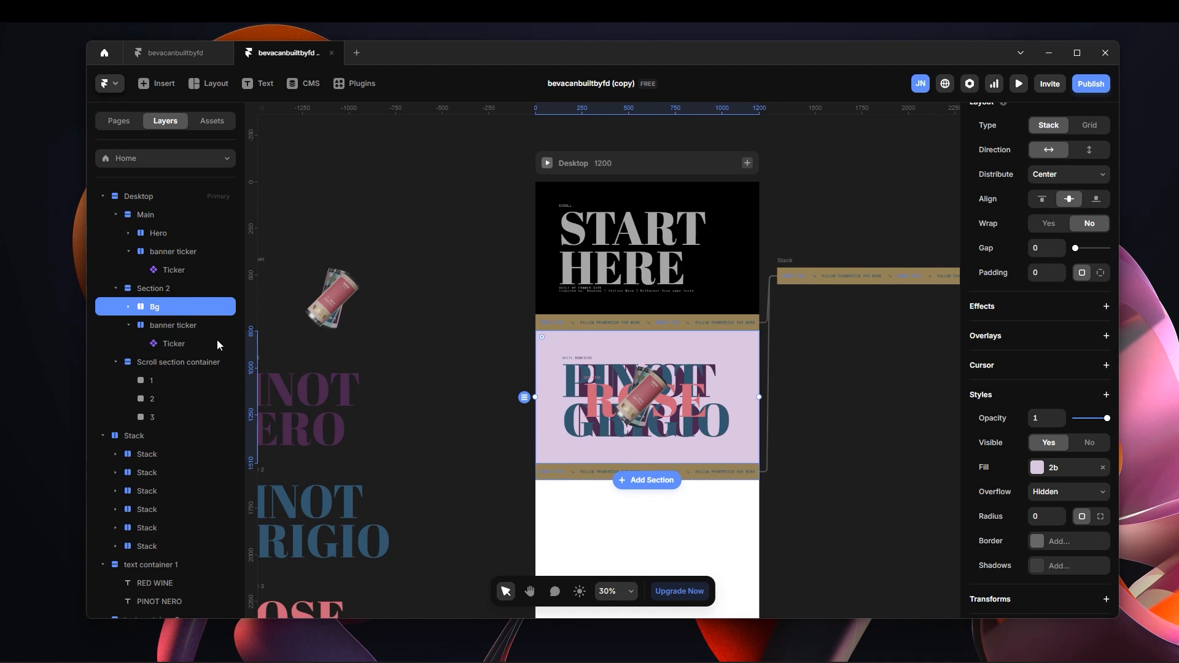
{"action": "left_click", "coordinate": [179, 328]}
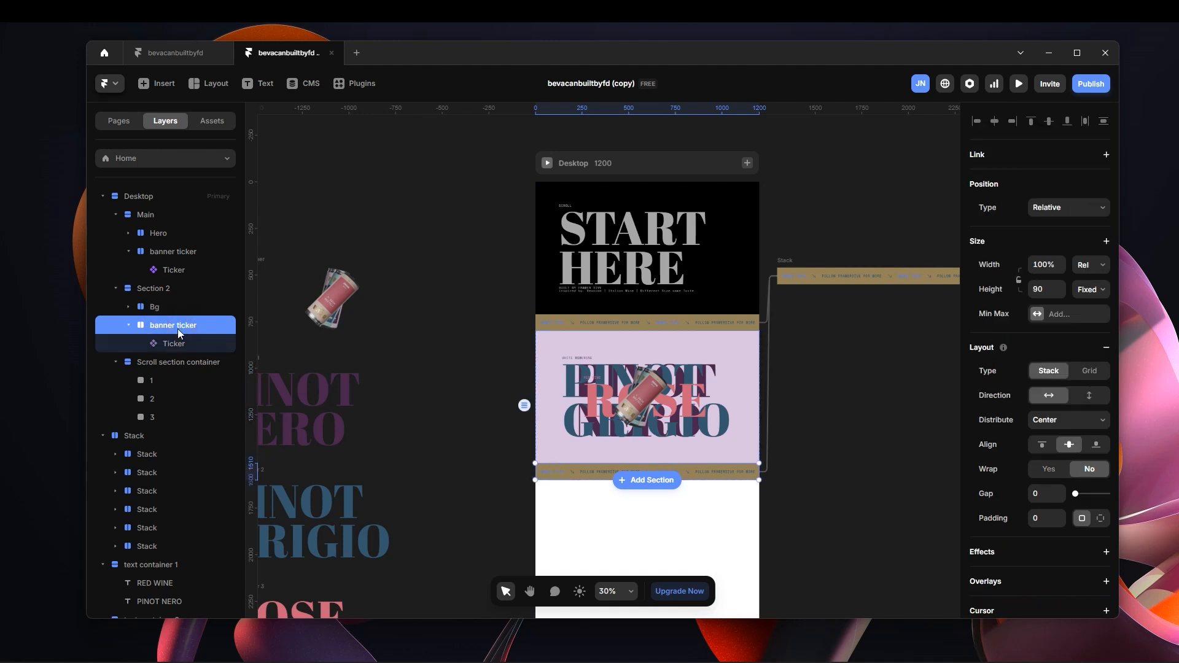
{"action": "left_click", "coordinate": [176, 307]}
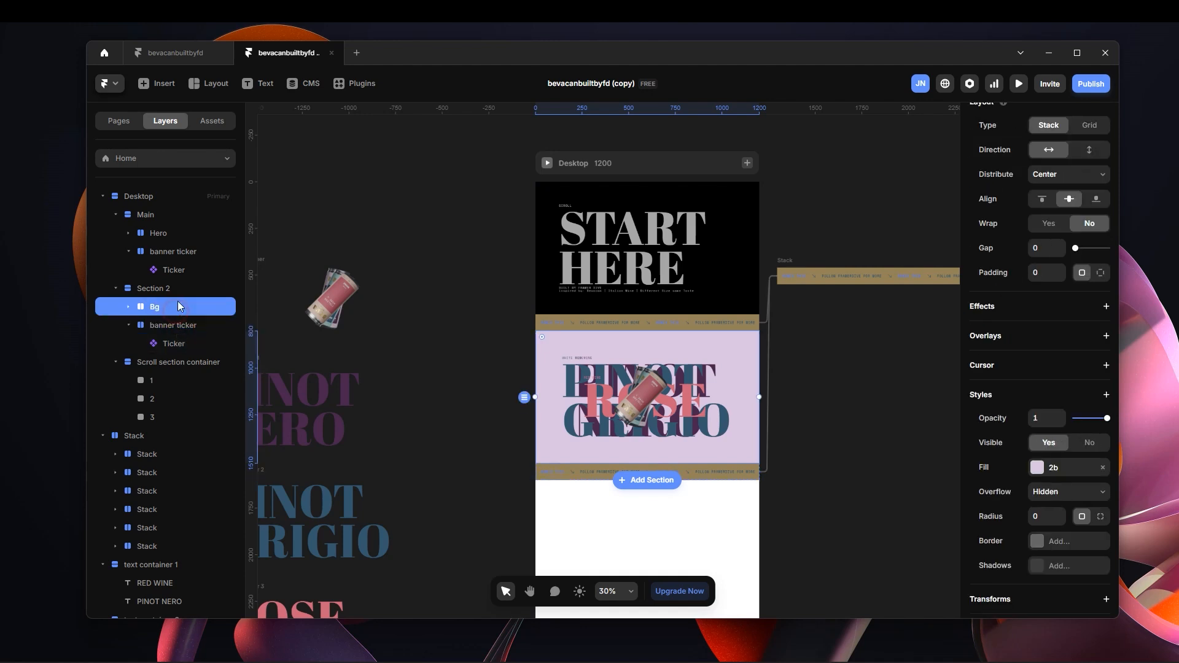
Create a component named Section 2 from the whole Section 2 stack, including its Bg and banner ticker.
{"action": "left_click", "coordinate": [177, 289]}
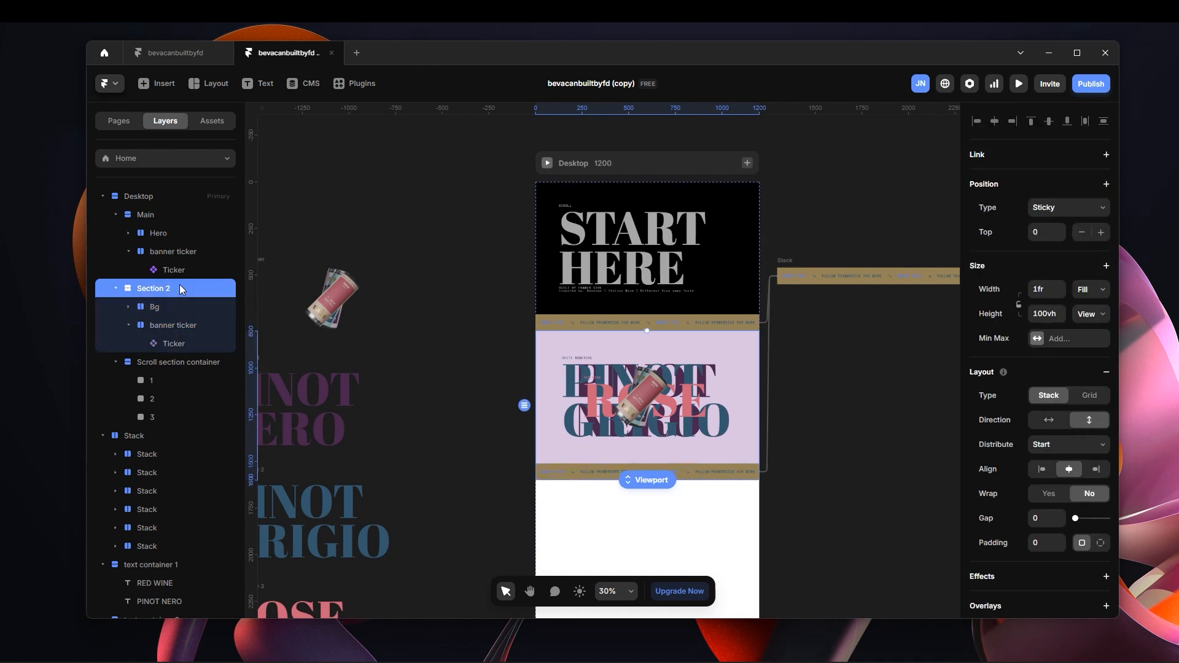
{"action": "scroll", "coordinate": [704, 443], "scroll_direction": "up", "scroll_amount": 5}
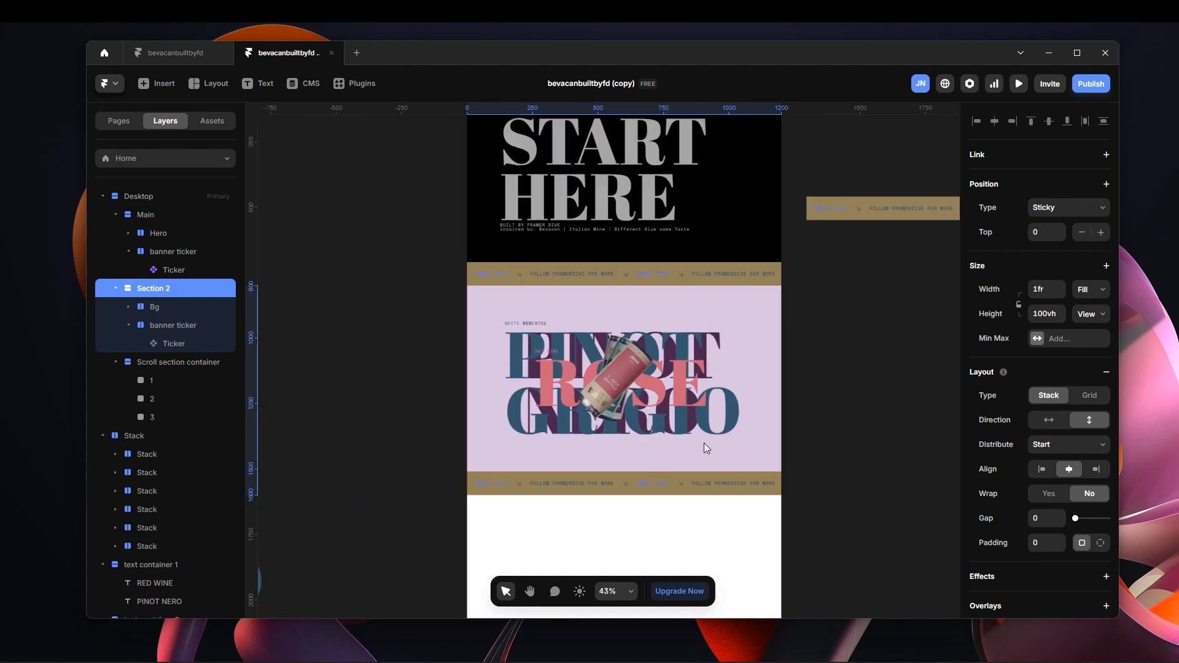
{"action": "scroll", "coordinate": [606, 469], "scroll_direction": "up", "scroll_amount": 2}
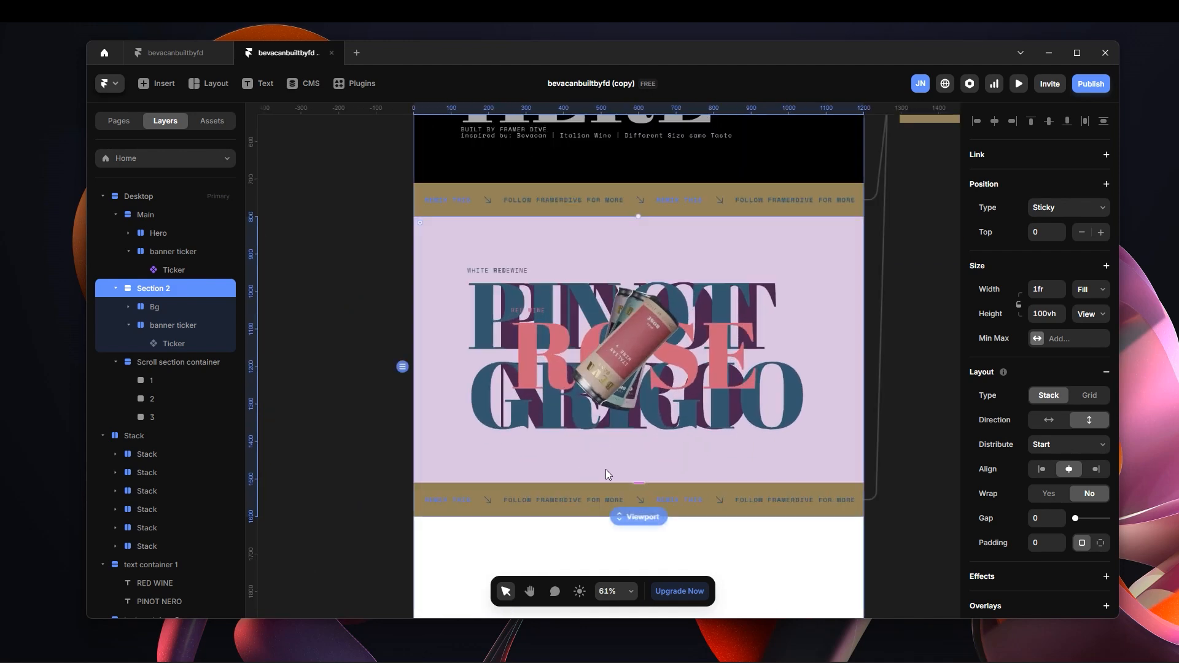
{"action": "scroll", "coordinate": [829, 457], "scroll_direction": "down", "scroll_amount": 2}
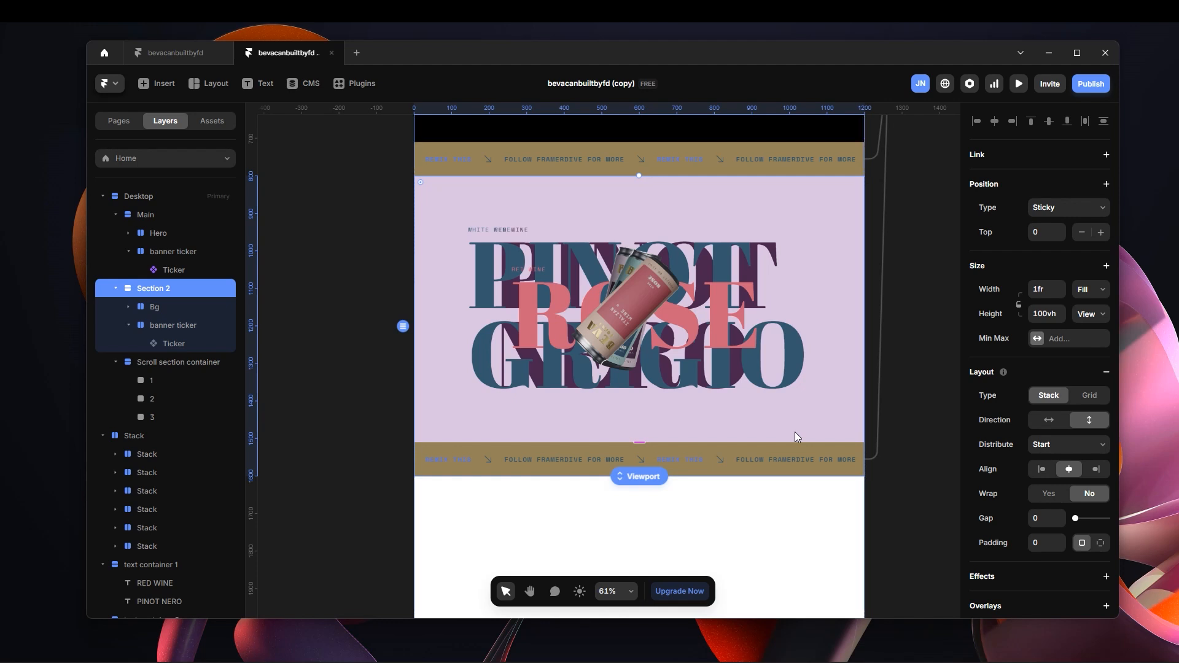
{"action": "right_click", "coordinate": [805, 402]}
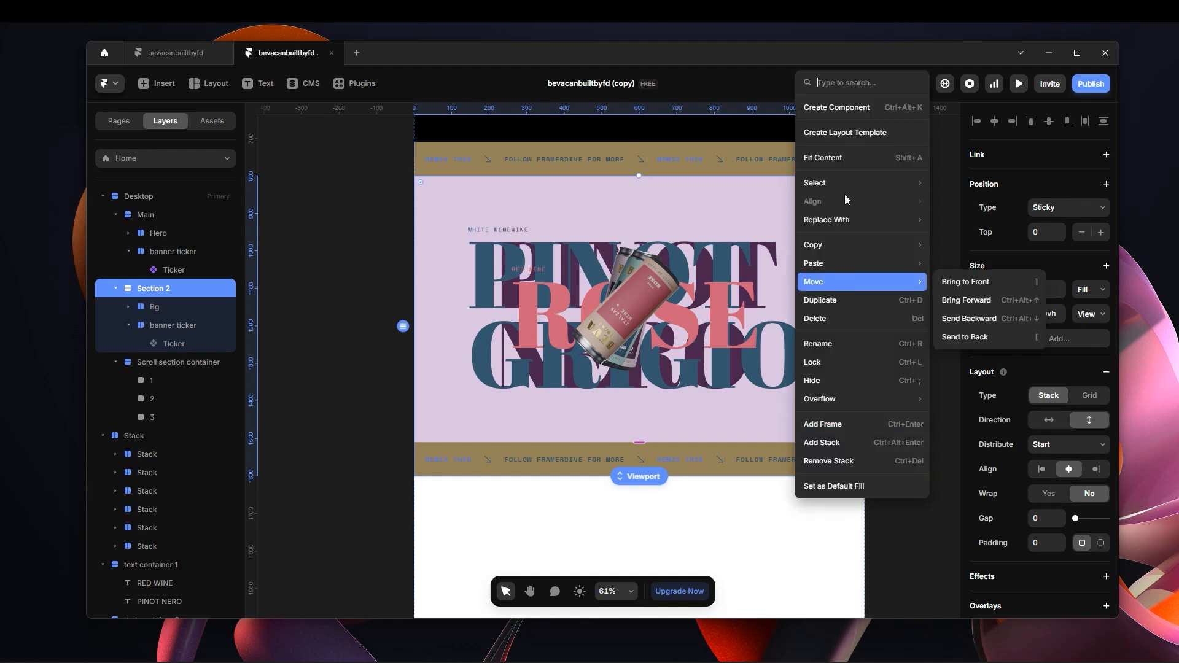
{"action": "left_click", "coordinate": [859, 111]}
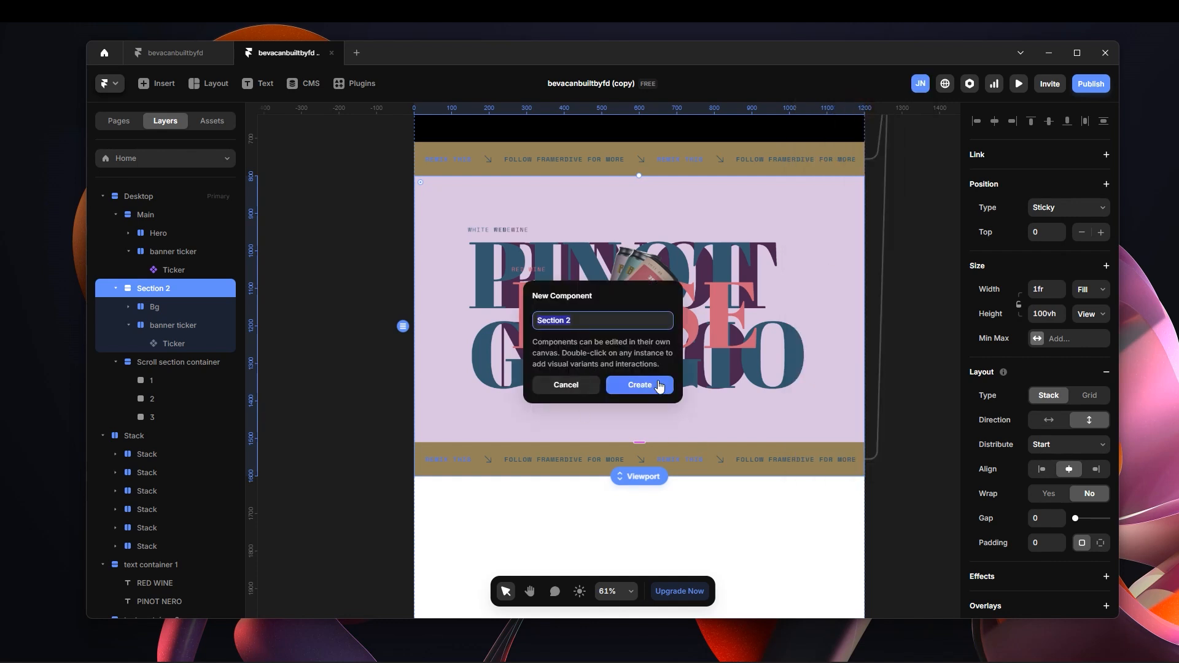
{"action": "left_click", "coordinate": [660, 385]}
{"action": "scroll", "coordinate": [716, 404], "scroll_direction": "down", "scroll_amount": 5}
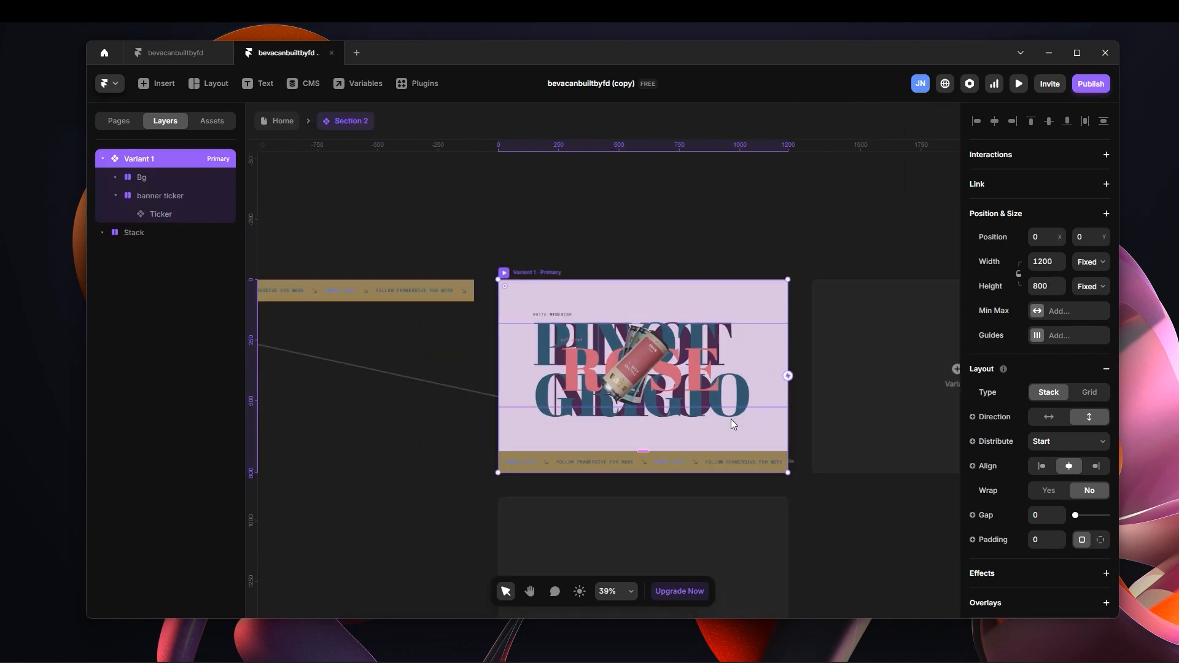
{"action": "scroll", "coordinate": [726, 418], "scroll_direction": "down", "scroll_amount": 3}
{"action": "scroll", "coordinate": [758, 396], "scroll_direction": "down", "scroll_amount": 2}
{"action": "scroll", "coordinate": [746, 401], "scroll_direction": "up", "scroll_amount": 2}
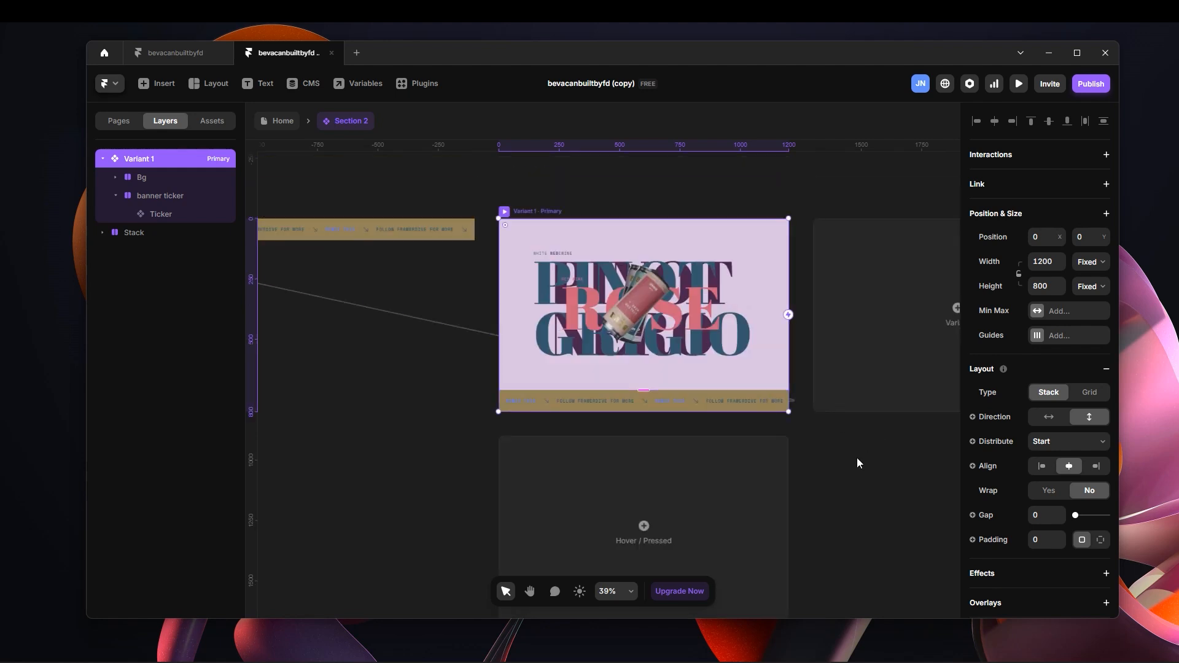
Add two variants, Variant 2 and Variant 3, beside Variant 1 in the Section 2 component.
{"action": "left_click", "coordinate": [878, 468]}
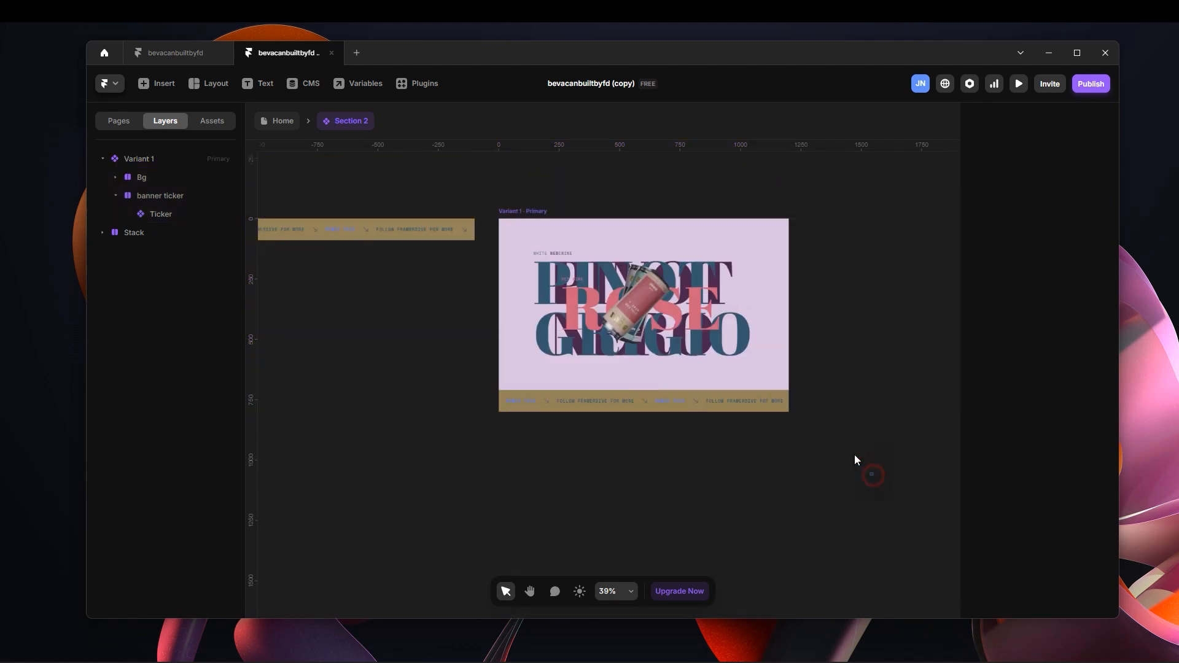
{"action": "scroll", "coordinate": [739, 439], "scroll_direction": "right", "scroll_amount": 3}
{"action": "scroll", "coordinate": [771, 458], "scroll_direction": "left", "scroll_amount": 1}
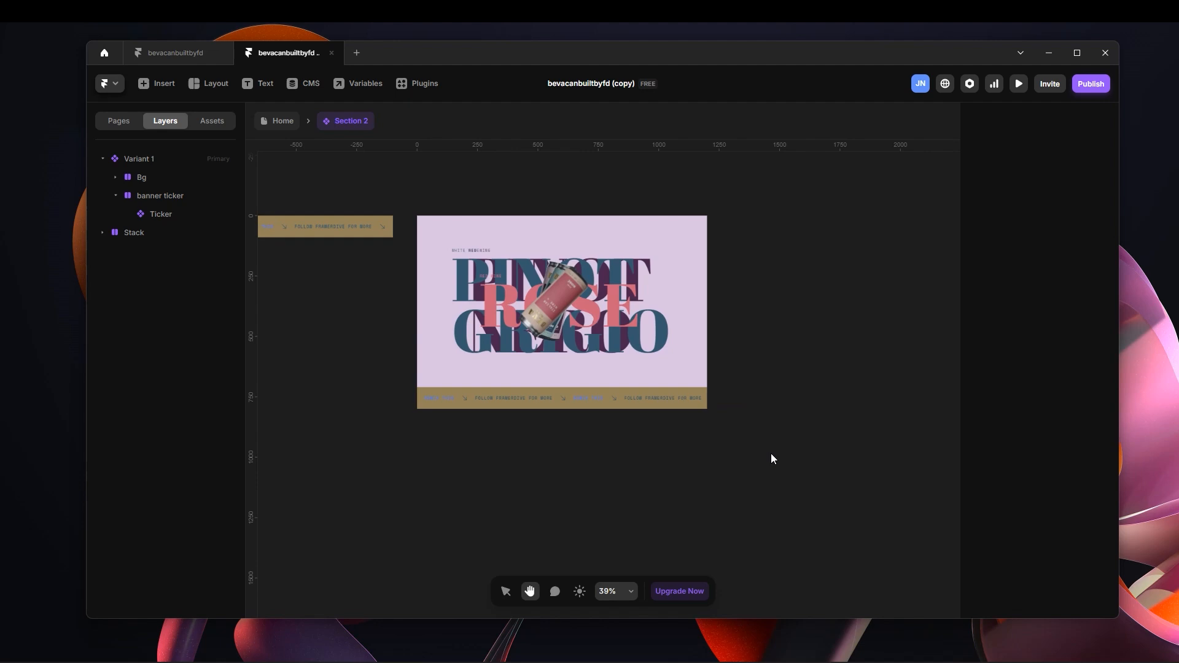
{"action": "left_click", "coordinate": [437, 208]}
{"action": "left_click", "coordinate": [875, 307]}
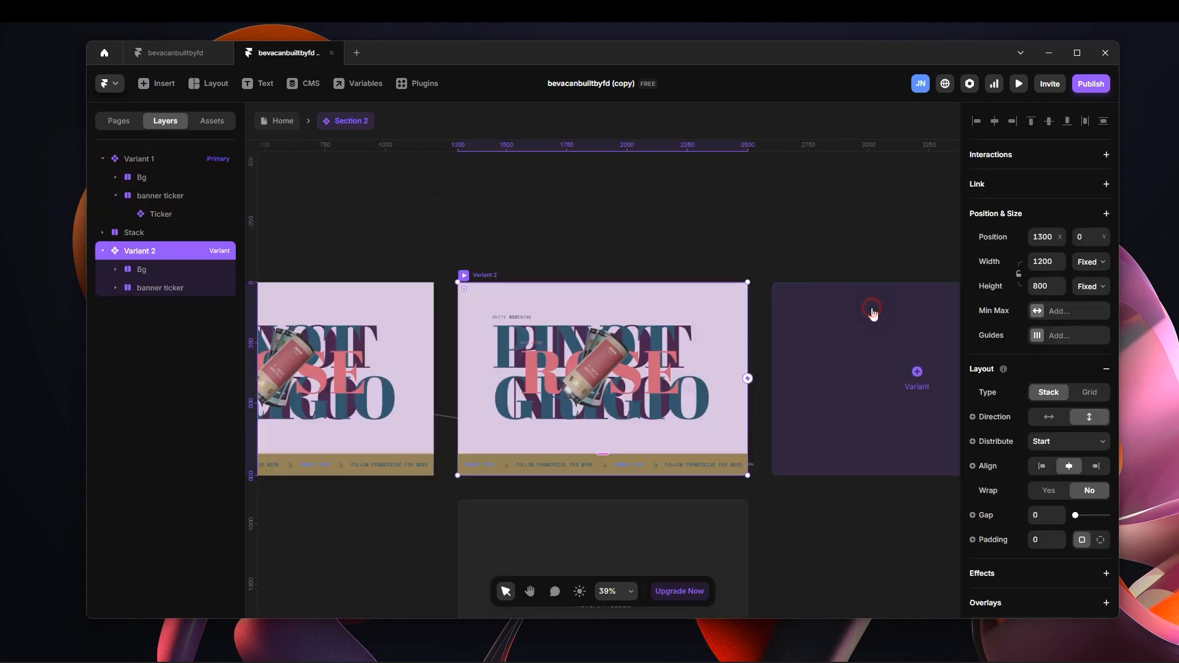
{"action": "left_click", "coordinate": [915, 373]}
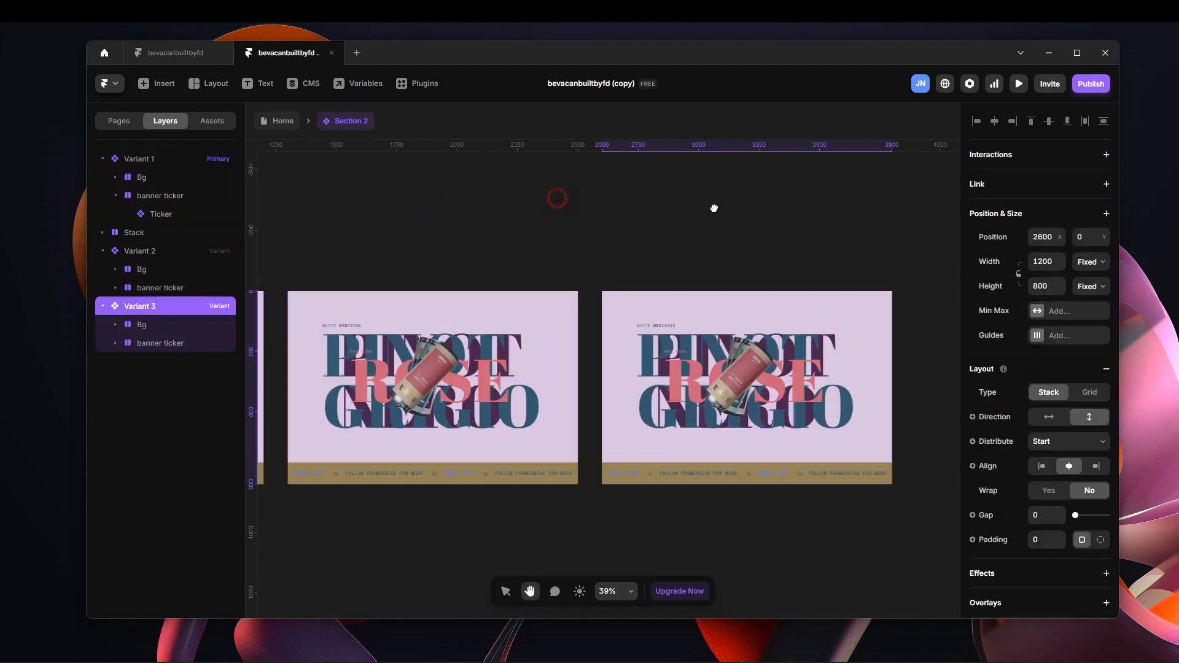
{"action": "scroll", "coordinate": [712, 209], "scroll_direction": "left", "scroll_amount": 10}
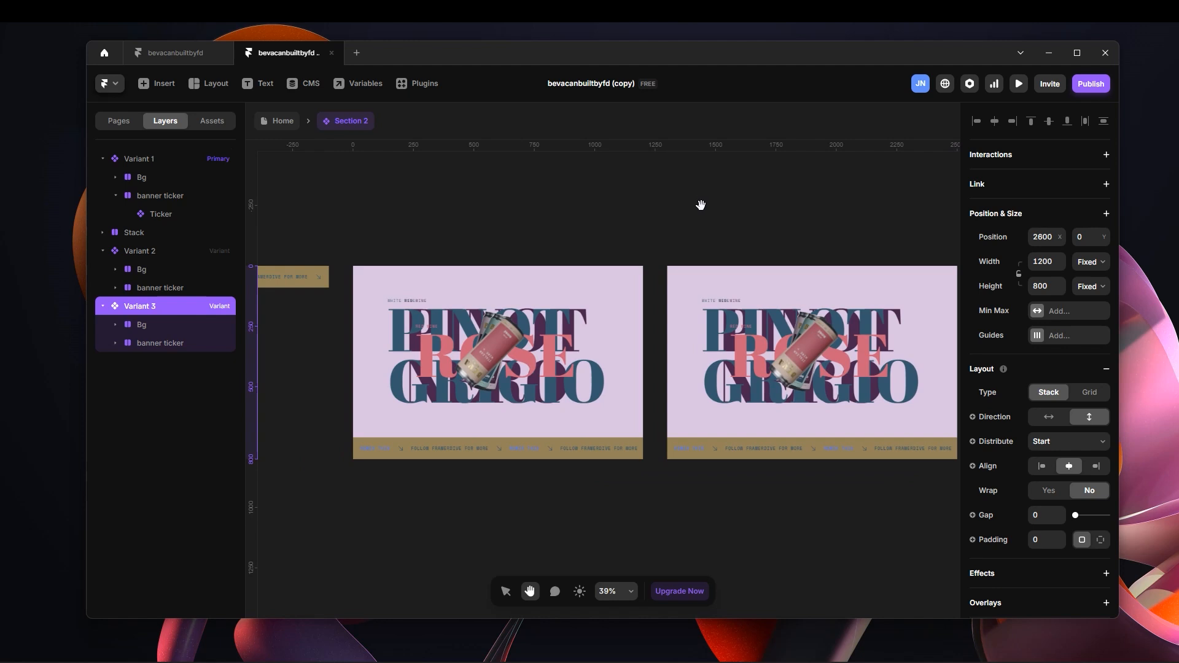
{"action": "key", "text": "v"}
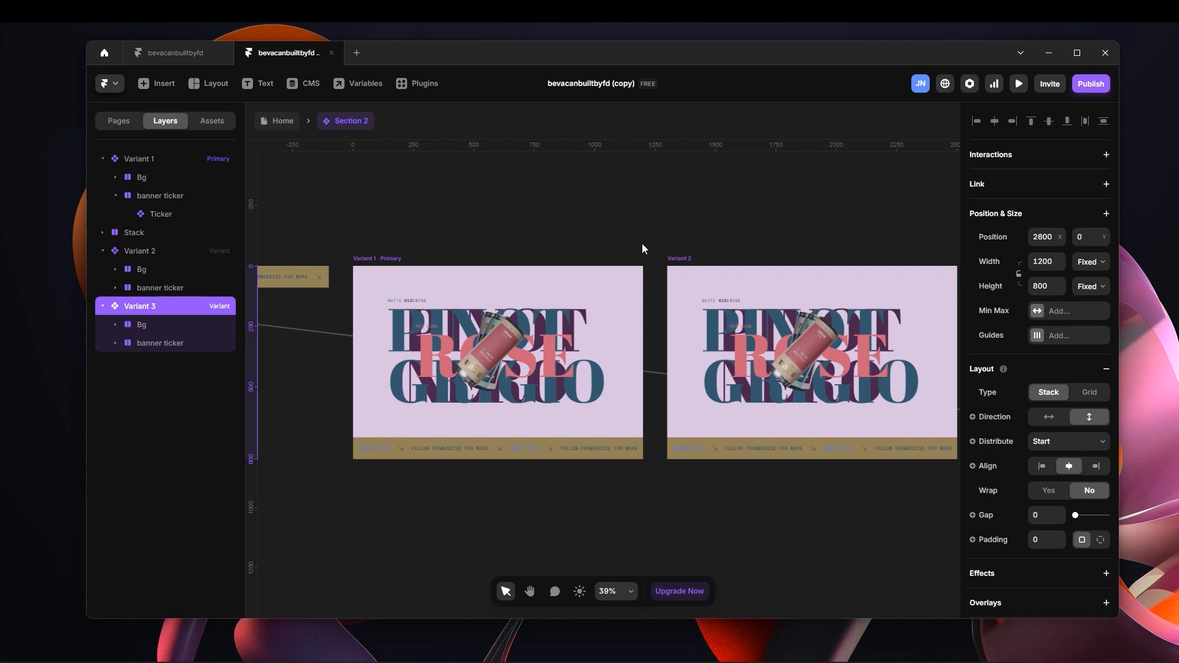
Expand the Bg layer of Variant 1 with all its nested containers and select text container 1.
{"action": "left_click", "coordinate": [529, 213]}
{"action": "key", "text": "space"}
{"action": "left_click_drag", "start_coordinate": [521, 192], "coordinate": [711, 166]}
{"action": "left_click", "coordinate": [563, 232]}
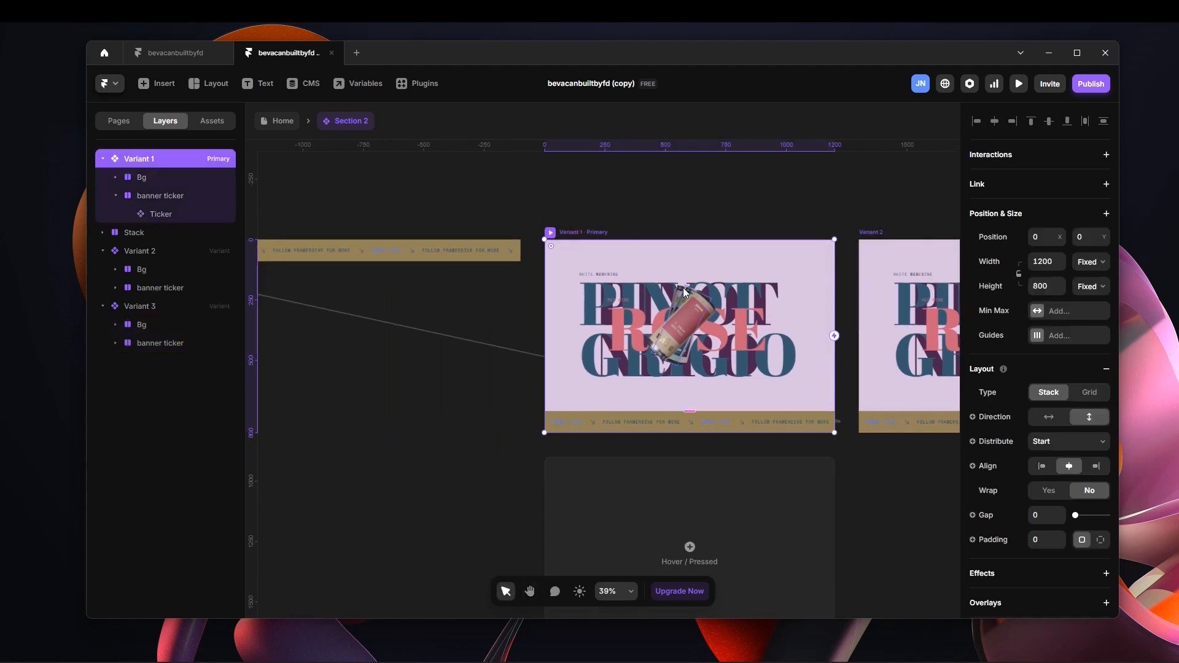
{"action": "scroll", "coordinate": [722, 292], "scroll_direction": "up", "scroll_amount": 3}
{"action": "scroll", "coordinate": [1084, 483], "scroll_direction": "down", "scroll_amount": 4}
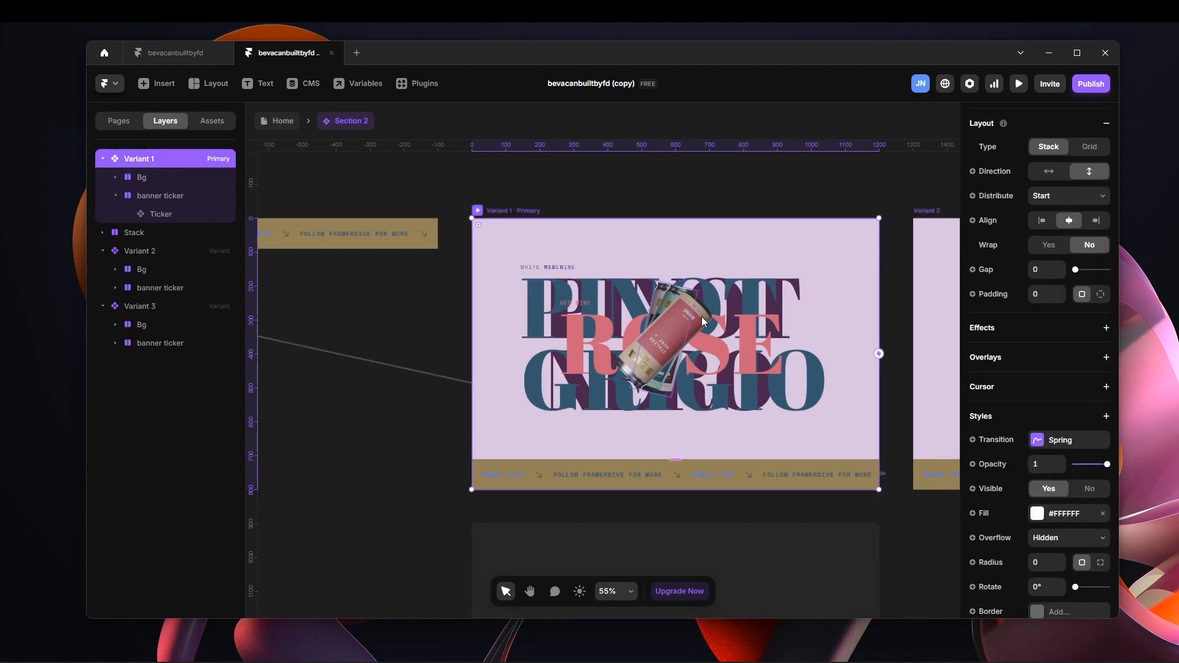
{"action": "left_click", "coordinate": [159, 177]}
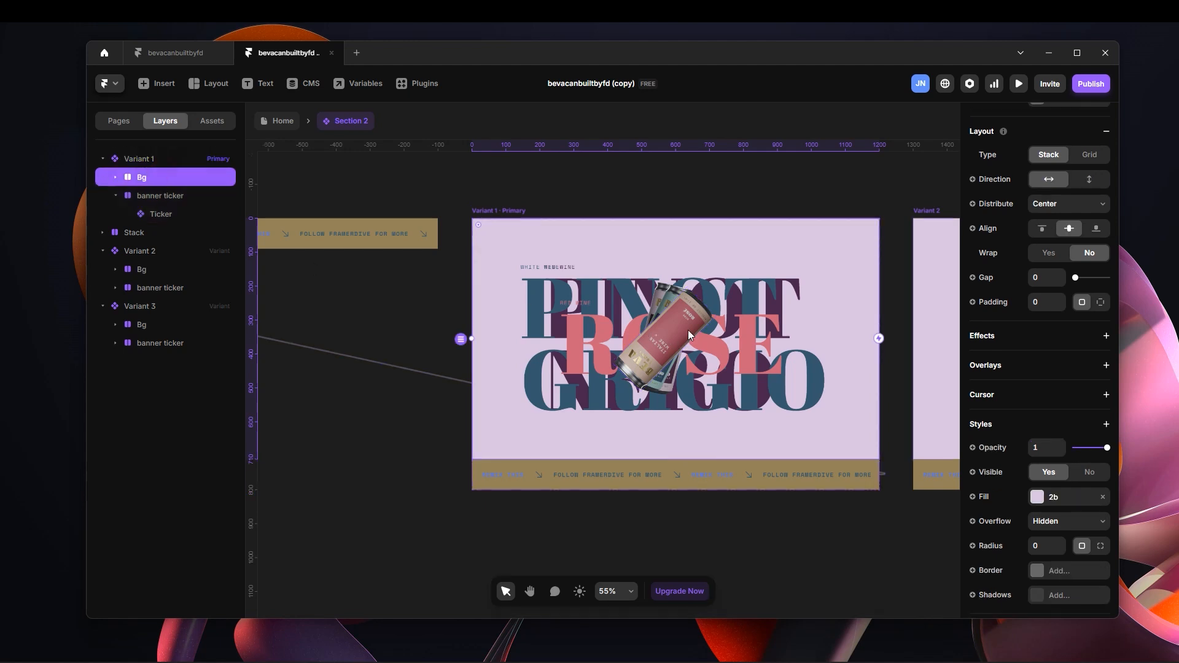
{"action": "left_click", "coordinate": [115, 178]}
{"action": "left_click", "coordinate": [175, 202]}
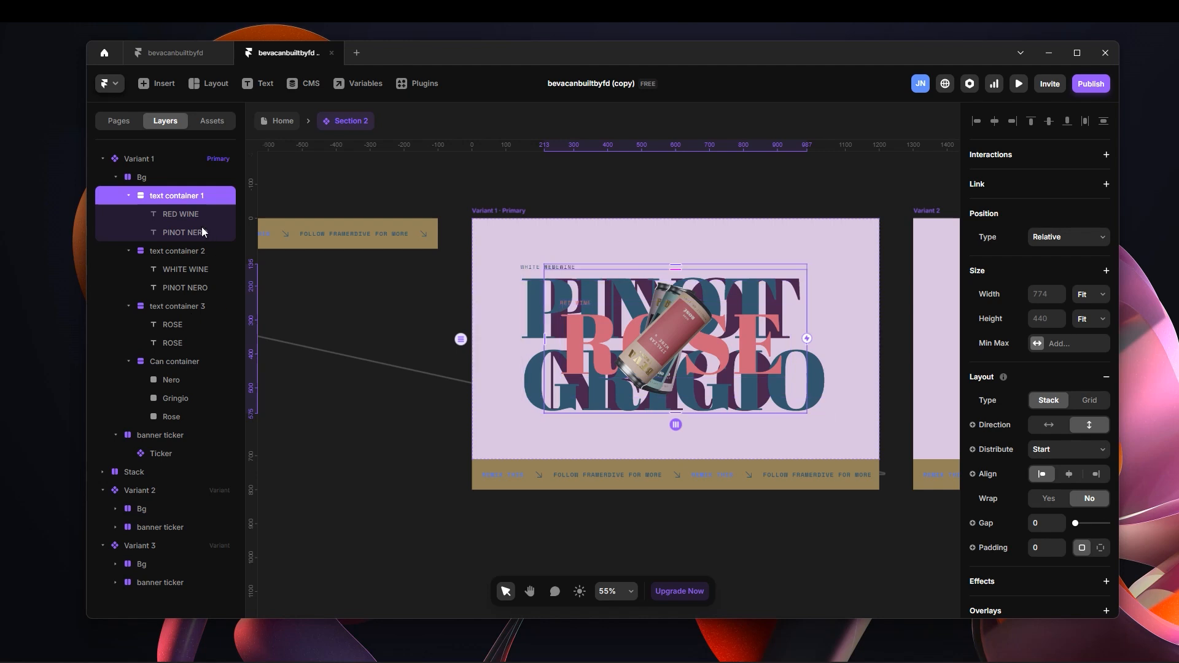
Select text container 2 in Variant 1 and shift it towards the frame's right side with a right offset of -160.
{"action": "left_click", "coordinate": [183, 251]}
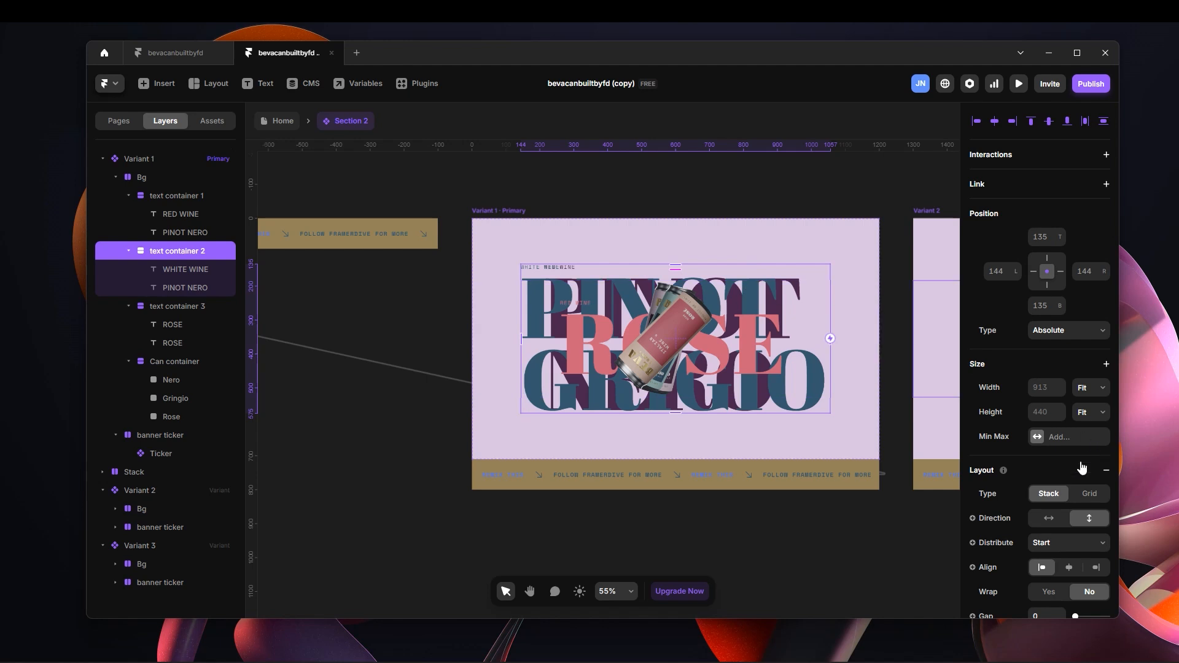
{"action": "scroll", "coordinate": [1089, 454], "scroll_direction": "down", "scroll_amount": 5}
{"action": "mouse_move", "coordinate": [1109, 479]}
{"action": "left_mouse_down"}
{"action": "mouse_move", "coordinate": [1075, 492]}
{"action": "mouse_move", "coordinate": [1124, 494]}
{"action": "left_mouse_up"}
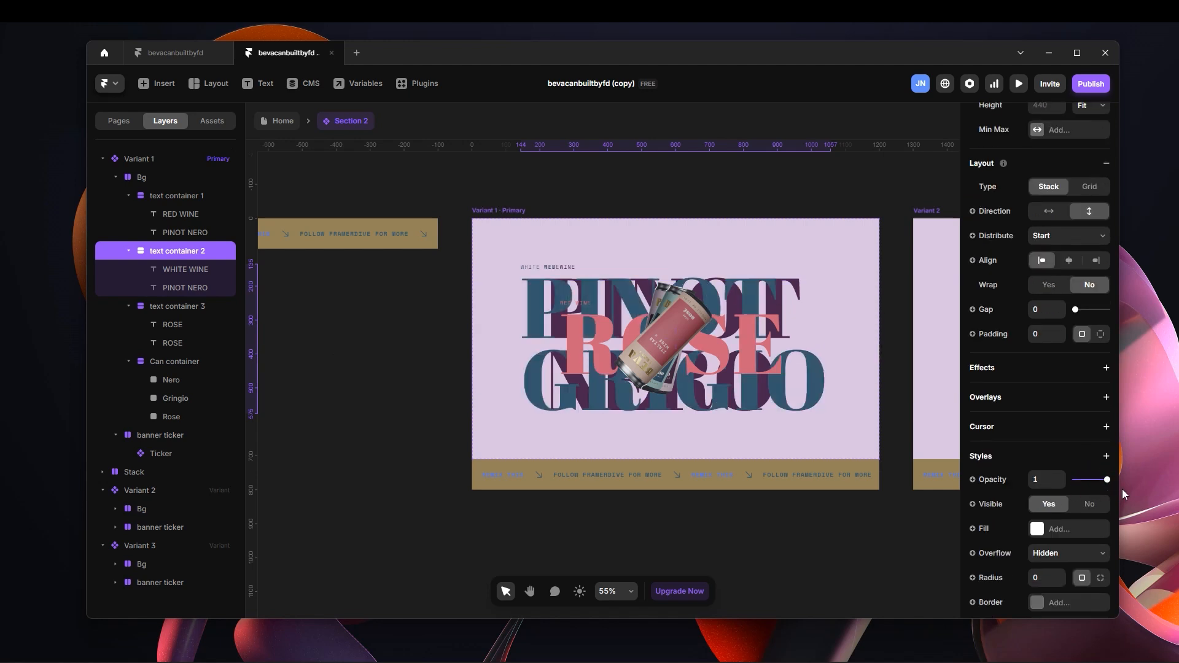
{"action": "scroll", "coordinate": [1066, 299], "scroll_direction": "up", "scroll_amount": 4}
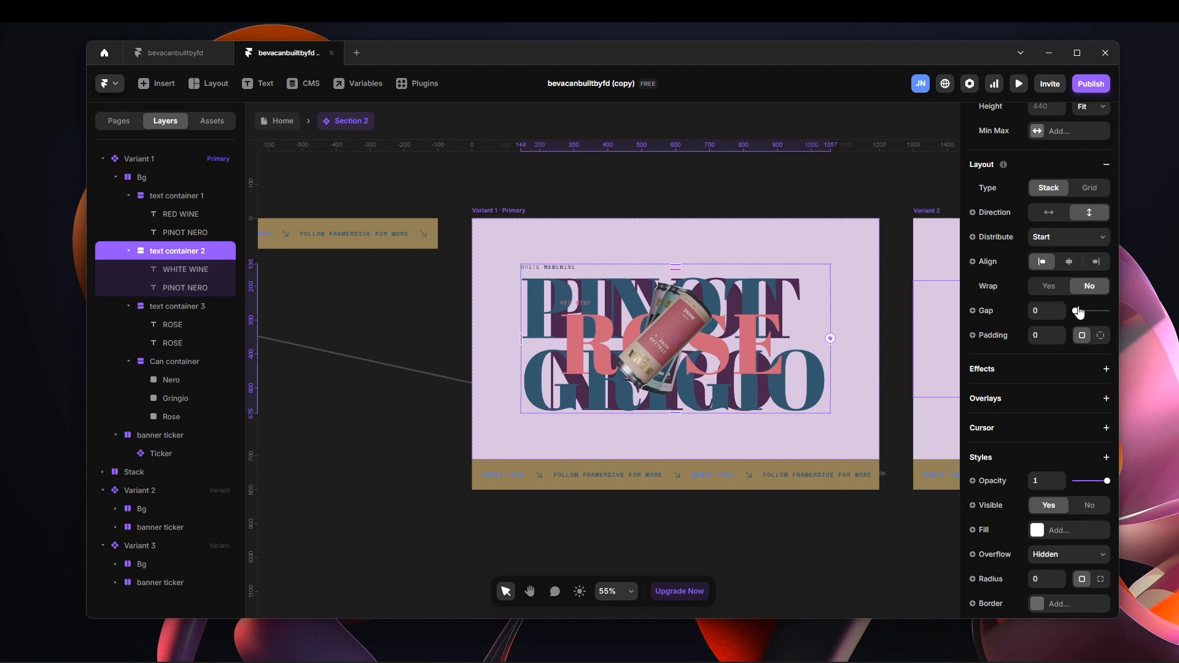
{"action": "scroll", "coordinate": [1065, 298], "scroll_direction": "up", "scroll_amount": 2}
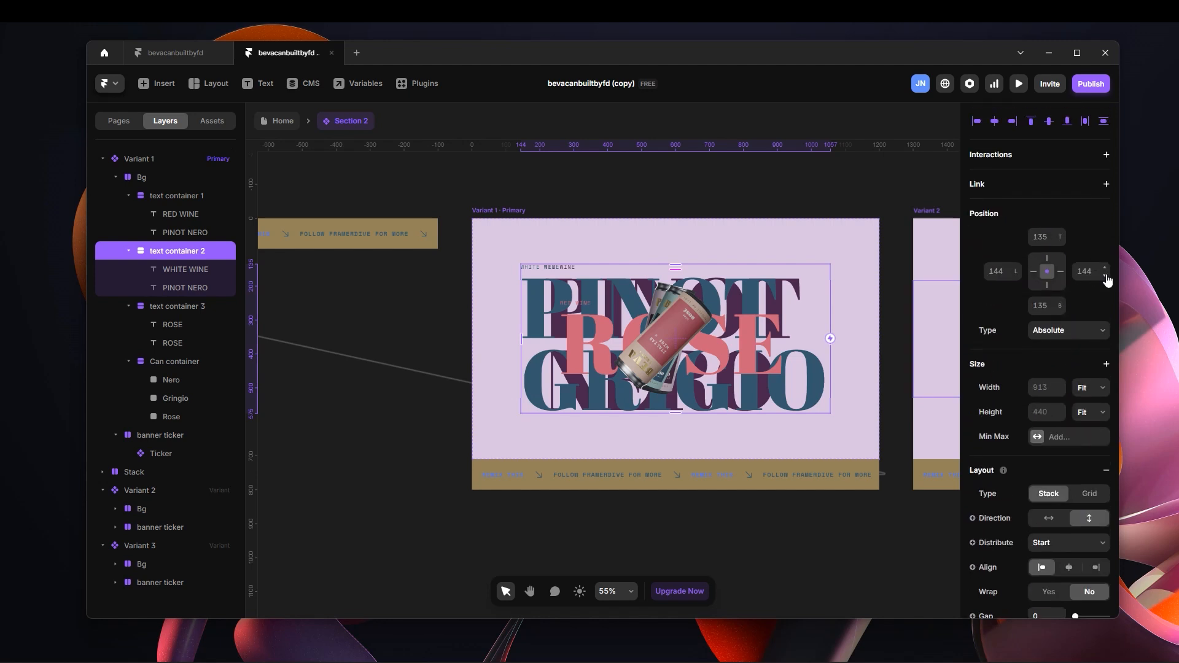
{"action": "left_click_drag", "start_coordinate": [1105, 272], "coordinate": [1105, 459]}
{"action": "scroll", "coordinate": [671, 318], "scroll_direction": "down", "scroll_amount": 3}
{"action": "scroll", "coordinate": [703, 332], "scroll_direction": "up", "scroll_amount": 1}
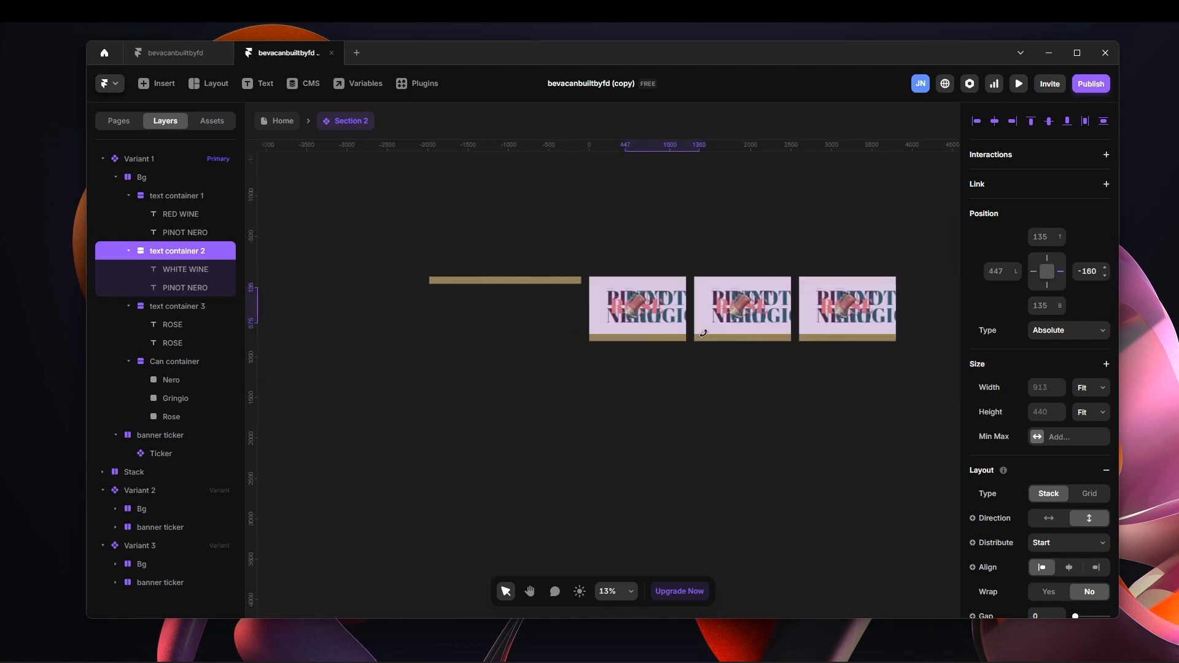
{"action": "scroll", "coordinate": [819, 353], "scroll_direction": "up", "scroll_amount": 1}
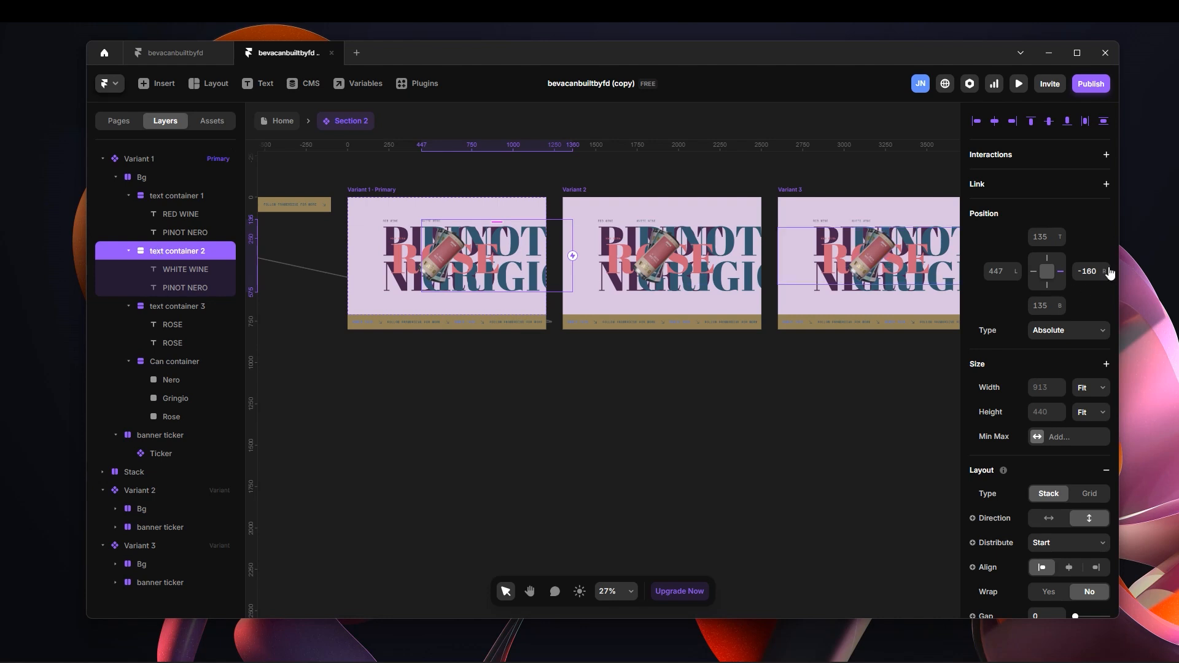
Push text container 2 fully out of the Variant 1 frame by setting its right offset to -1200.
{"action": "left_click_drag", "start_coordinate": [1110, 274], "coordinate": [1135, 356]}
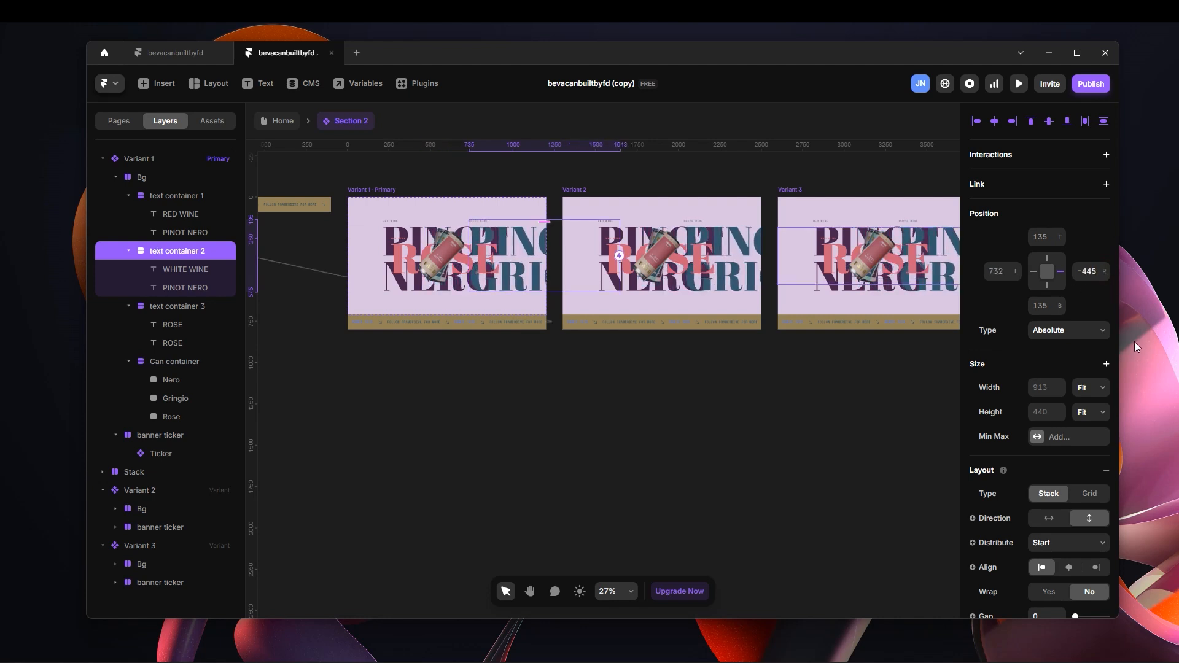
{"action": "left_click_drag", "start_coordinate": [1102, 274], "coordinate": [1134, 366]}
{"action": "left_click_drag", "start_coordinate": [1104, 274], "coordinate": [1147, 460]}
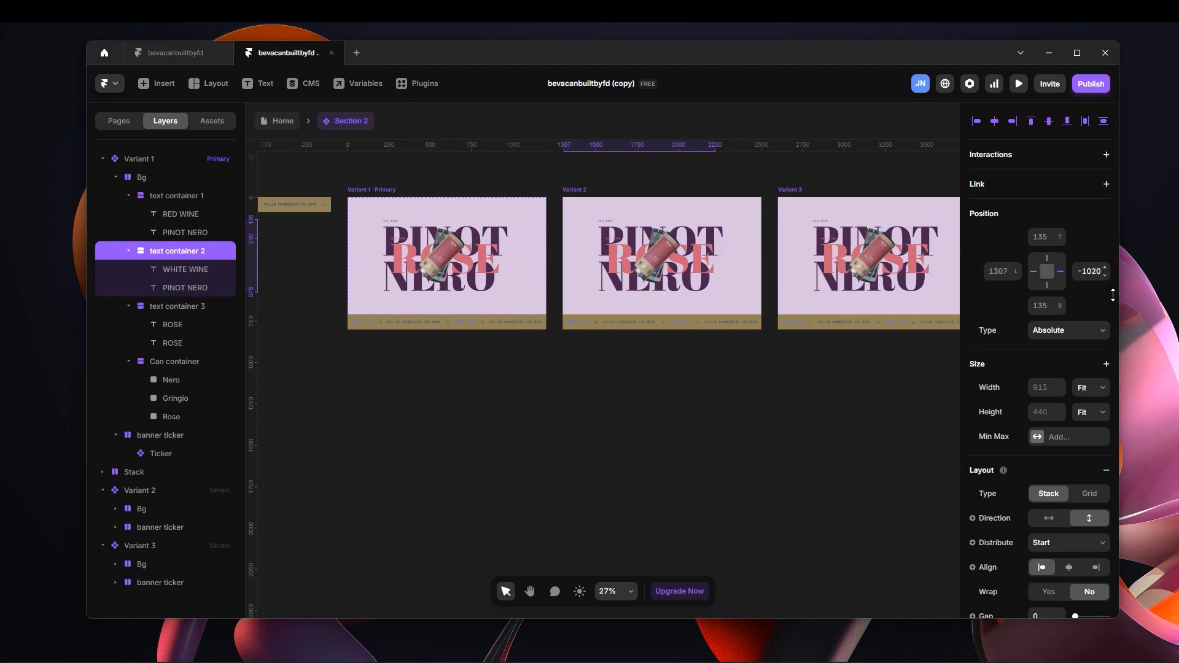
{"action": "type", "text": "-"}
{"action": "key", "text": "Return"}
{"action": "left_click", "coordinate": [1086, 270]}
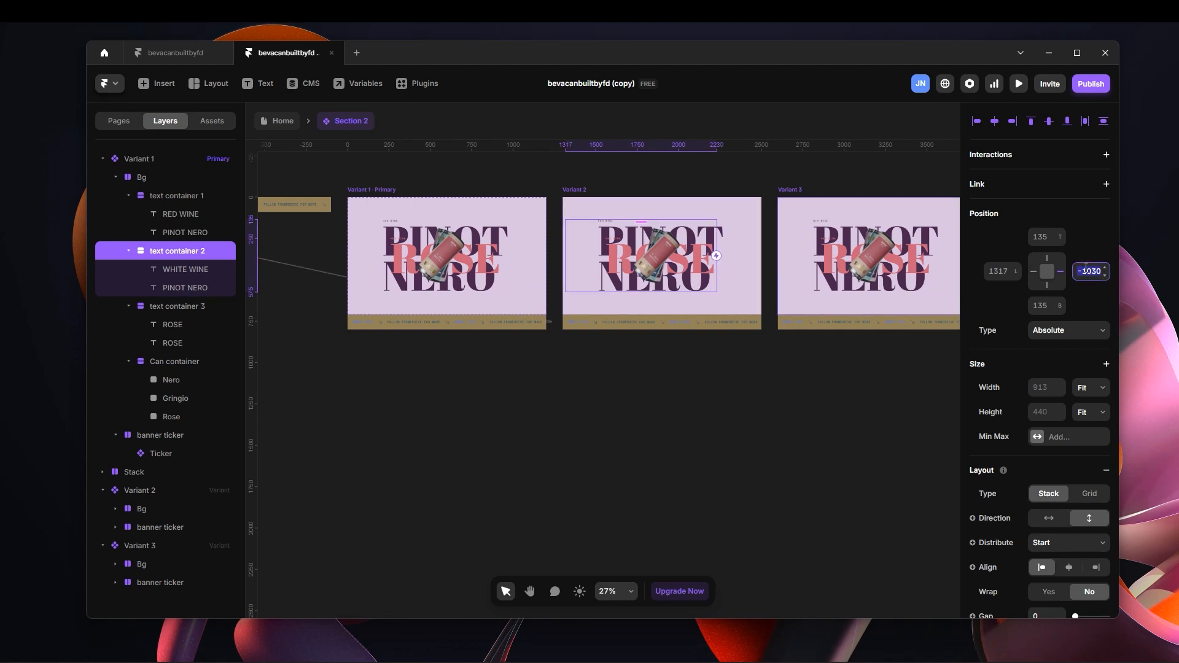
{"action": "key", "text": "Return"}
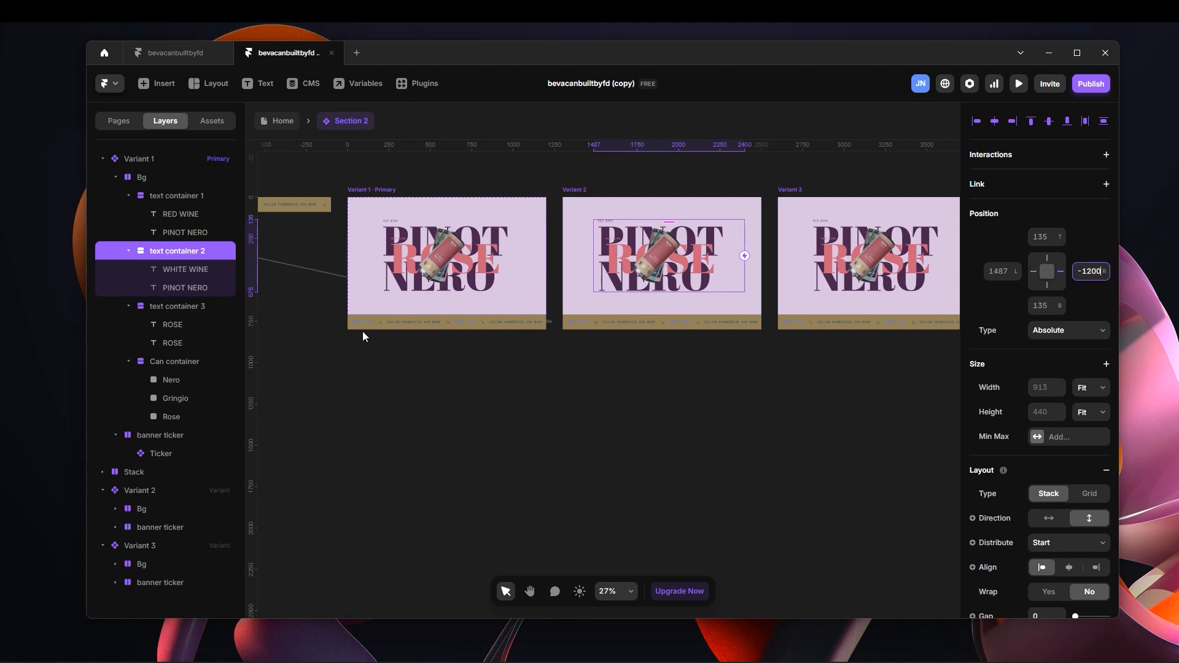
Select text container 3 in Variant 1 and shift the ROSE text rightward to a right offset of -194.
{"action": "scroll", "coordinate": [367, 322], "scroll_direction": "up", "scroll_amount": 10}
{"action": "scroll", "coordinate": [540, 429], "scroll_direction": "down", "scroll_amount": 8}
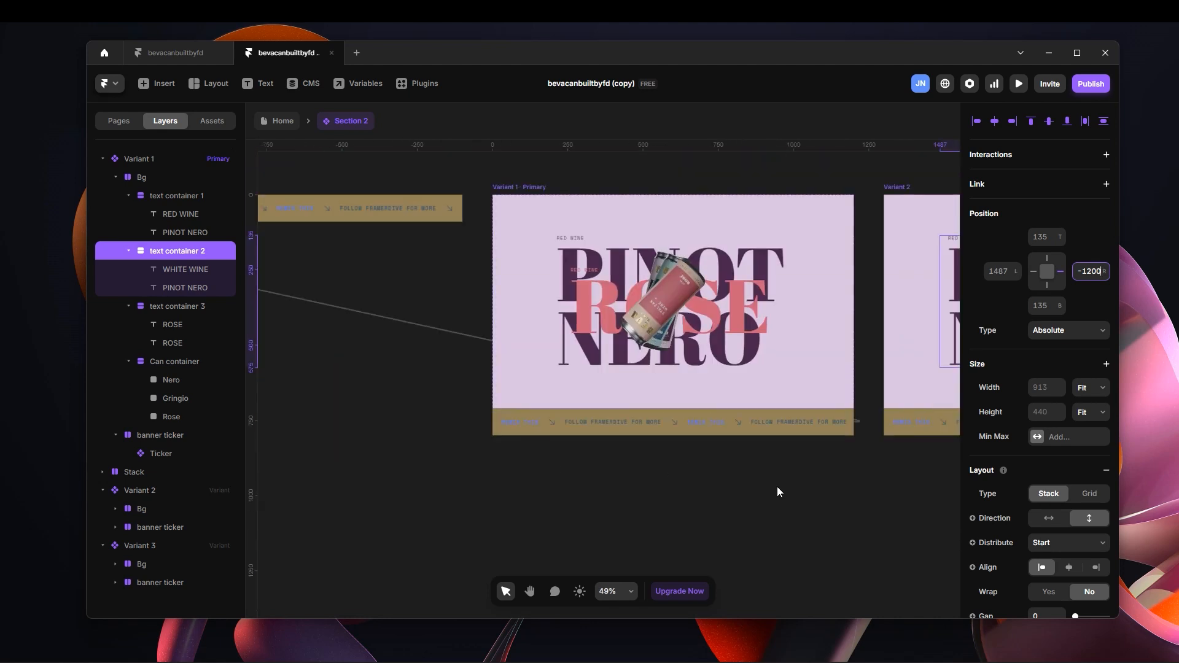
{"action": "scroll", "coordinate": [777, 491], "scroll_direction": "up", "scroll_amount": 1}
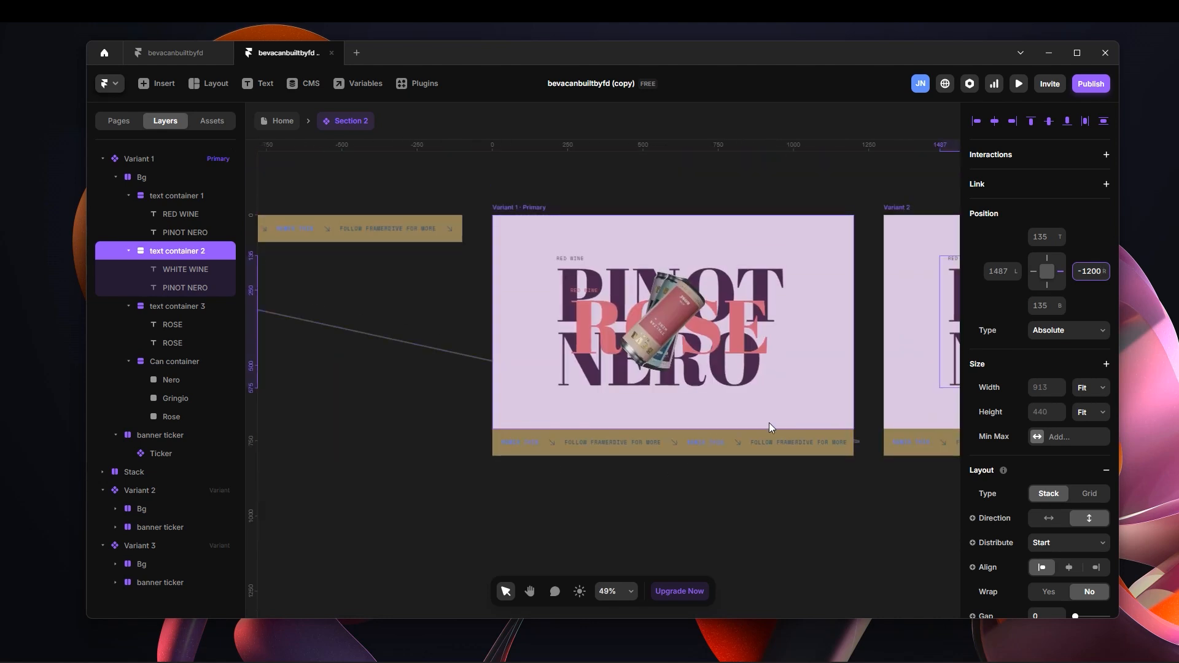
{"action": "left_click", "coordinate": [195, 307]}
{"action": "scroll", "coordinate": [782, 470], "scroll_direction": "down", "scroll_amount": 2}
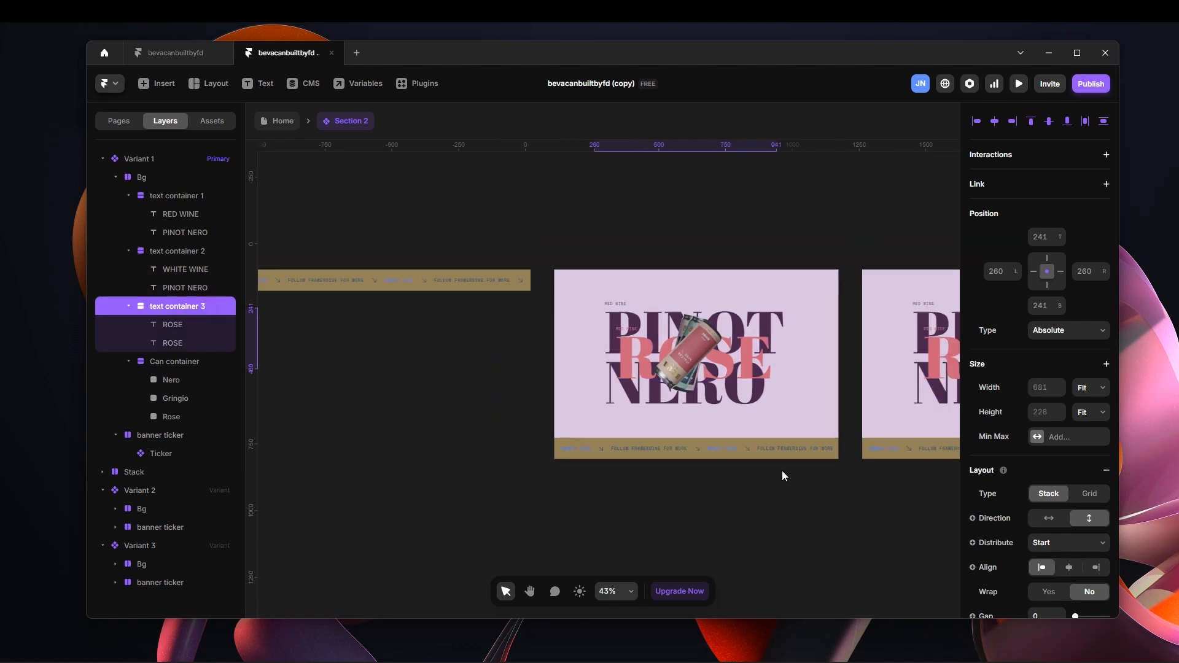
{"action": "key", "text": "space"}
{"action": "left_click_drag", "start_coordinate": [858, 489], "coordinate": [779, 481]}
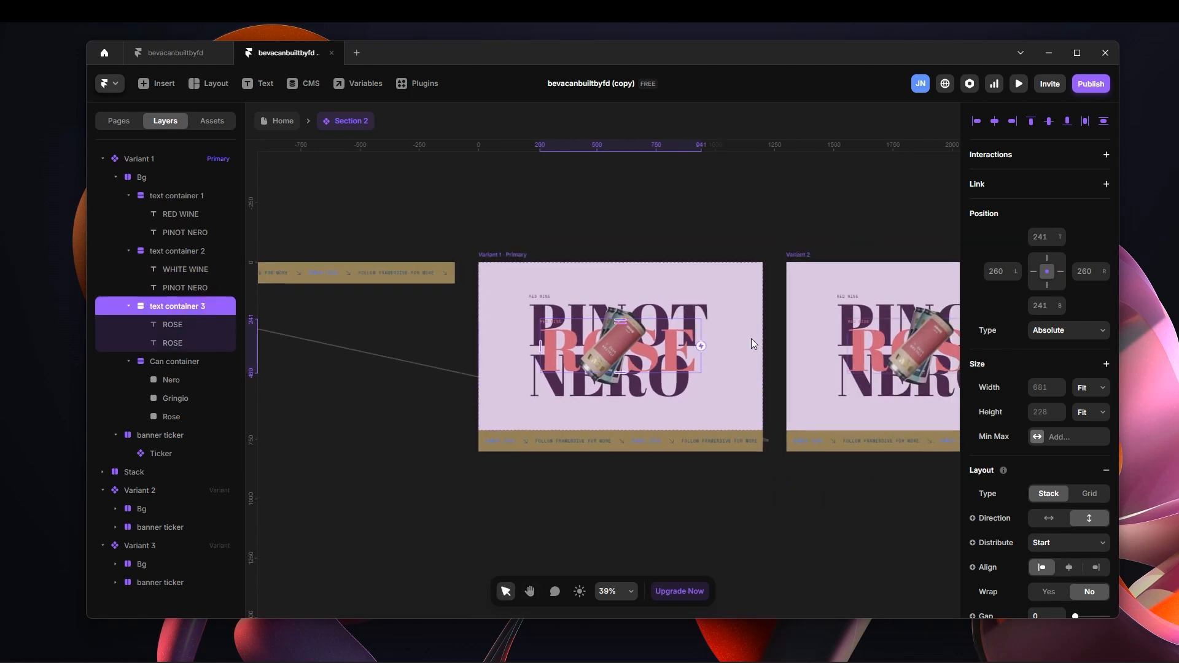
{"action": "left_click_drag", "start_coordinate": [1104, 278], "coordinate": [1059, 541]}
{"action": "scroll", "coordinate": [738, 159], "scroll_direction": "down", "scroll_amount": 4}
{"action": "scroll", "coordinate": [846, 301], "scroll_direction": "up", "scroll_amount": 2}
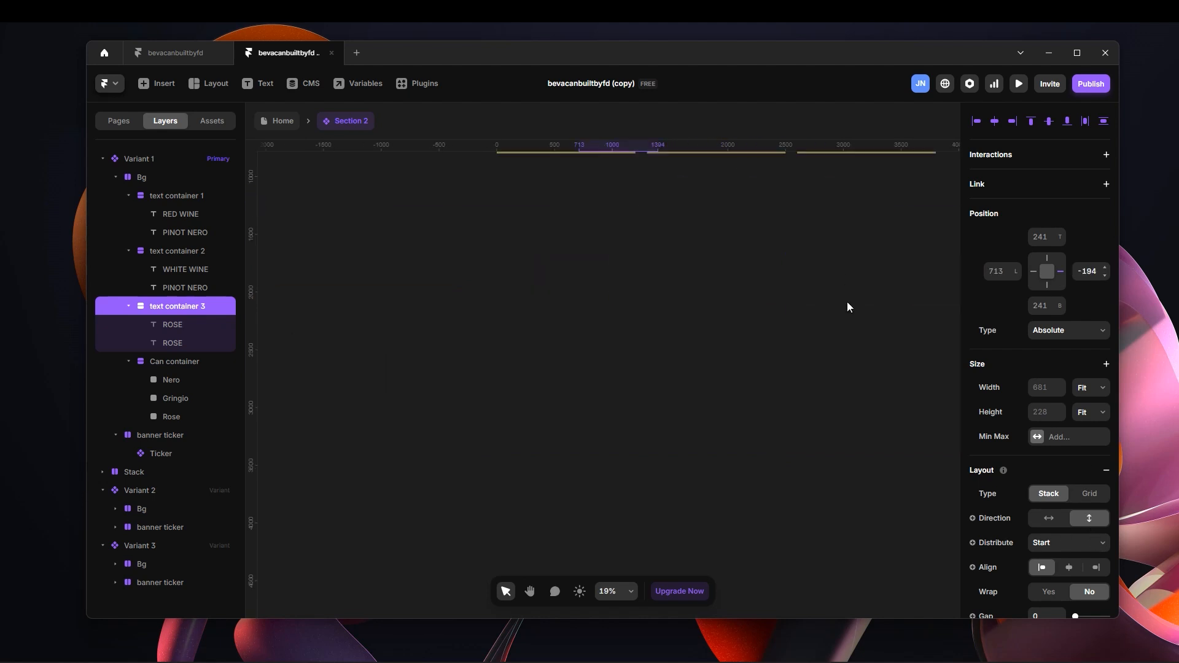
{"action": "scroll", "coordinate": [805, 277], "scroll_direction": "down", "scroll_amount": 2}
{"action": "scroll", "coordinate": [735, 277], "scroll_direction": "up", "scroll_amount": 4}
{"action": "scroll", "coordinate": [670, 293], "scroll_direction": "up", "scroll_amount": 3}
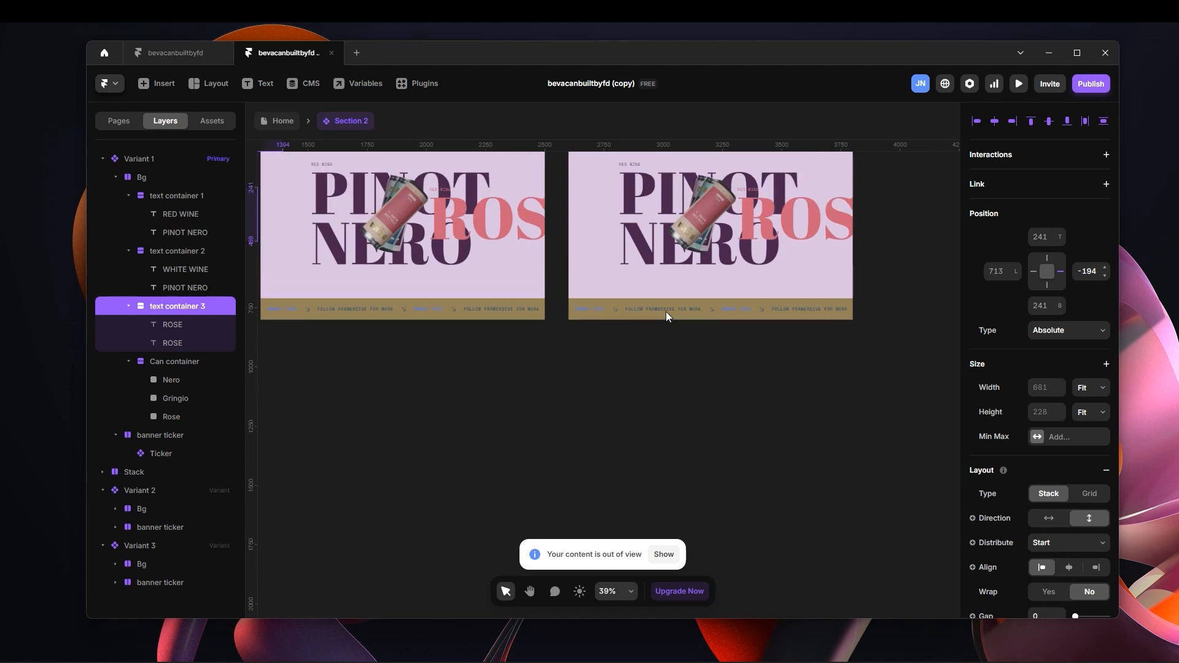
{"action": "scroll", "coordinate": [665, 311], "scroll_direction": "down", "scroll_amount": 2}
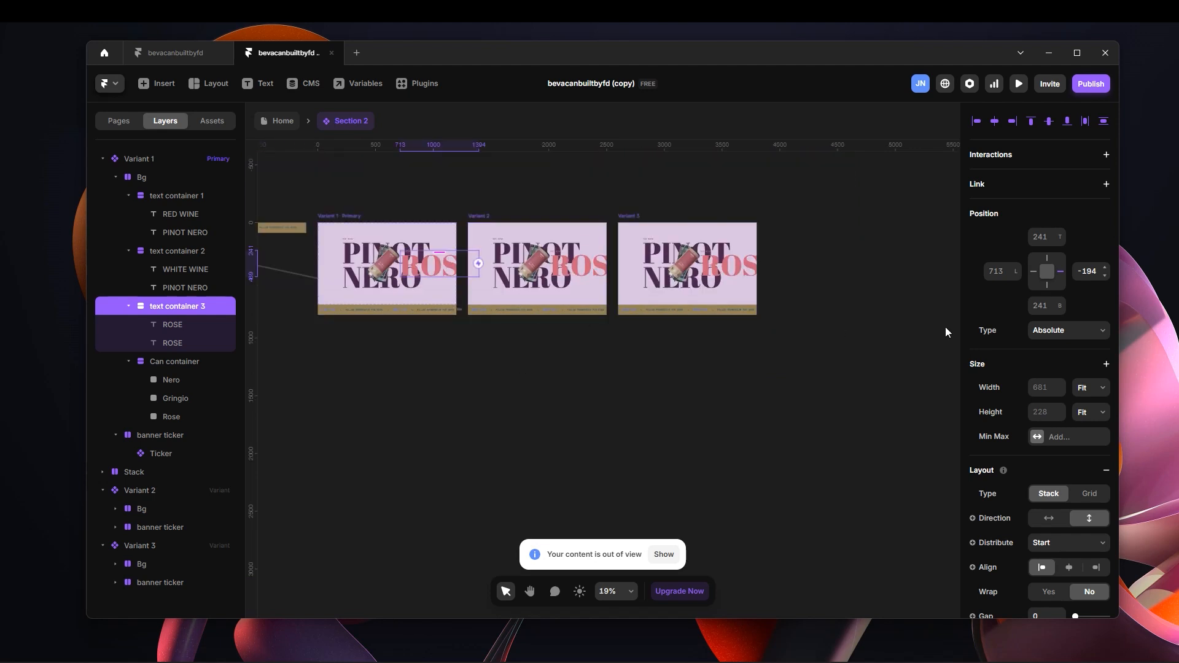
Push text container 3 fully out of the Variant 1 frame by setting its right offset to -1200.
{"action": "left_click_drag", "start_coordinate": [1104, 270], "coordinate": [1132, 363]}
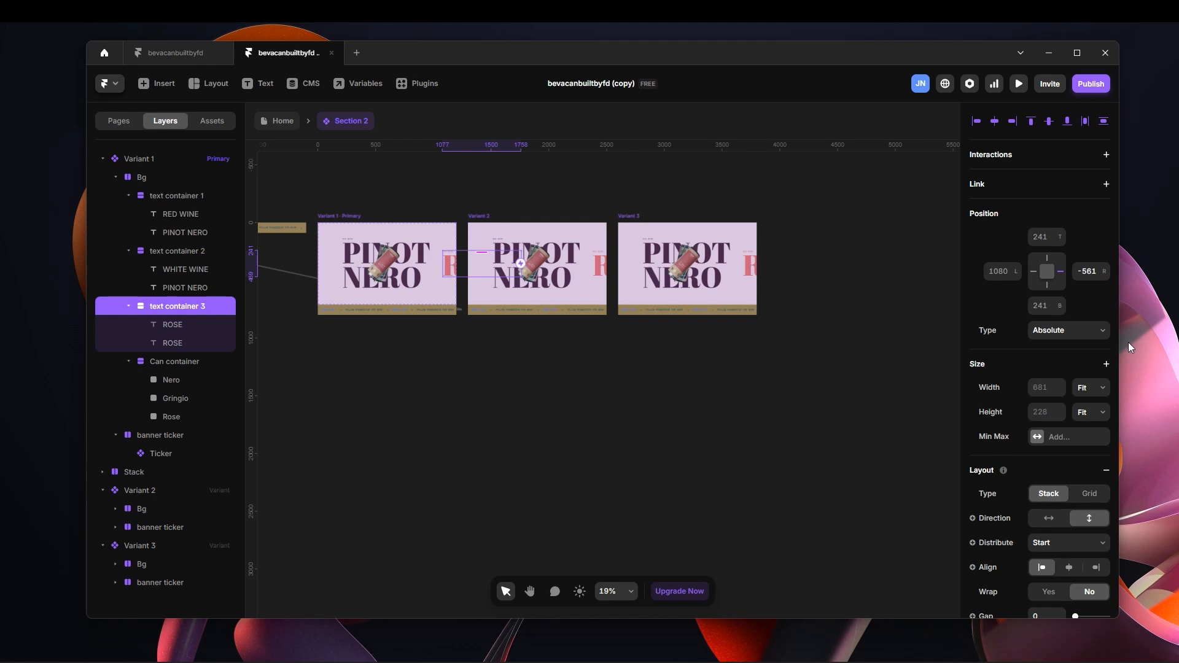
{"action": "left_click_drag", "start_coordinate": [1096, 265], "coordinate": [1118, 375]}
{"action": "left_click_drag", "start_coordinate": [1103, 275], "coordinate": [1105, 291]}
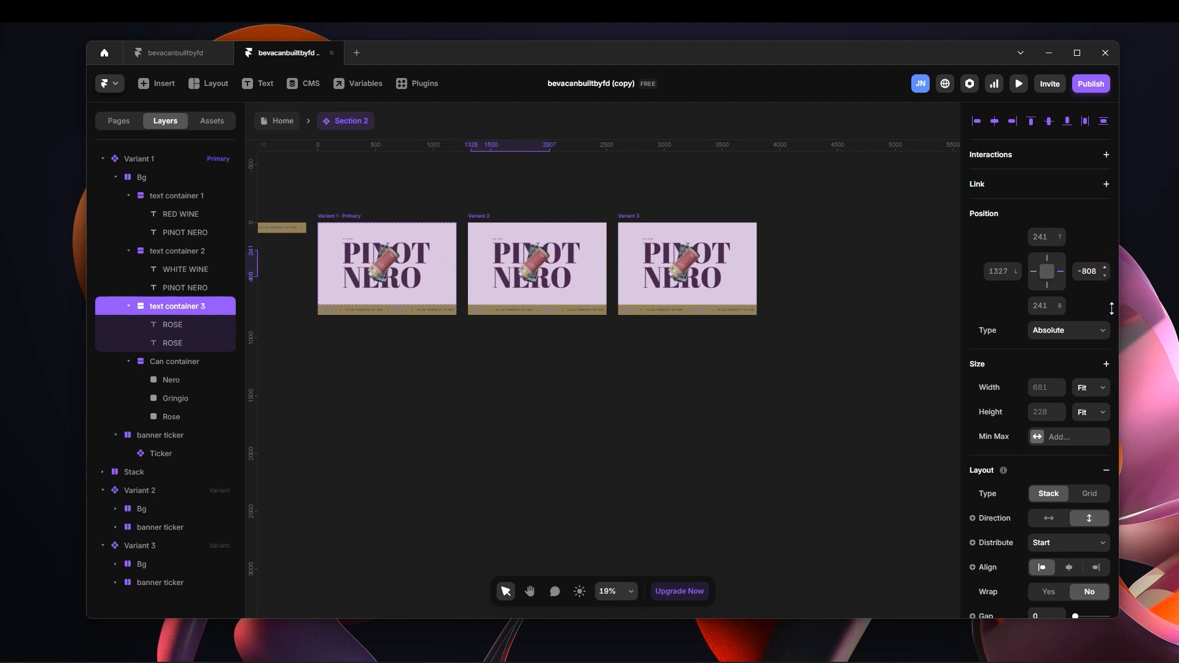
{"action": "left_click", "coordinate": [1086, 271]}
{"action": "type", "text": "-"}
{"action": "key", "text": "Return"}
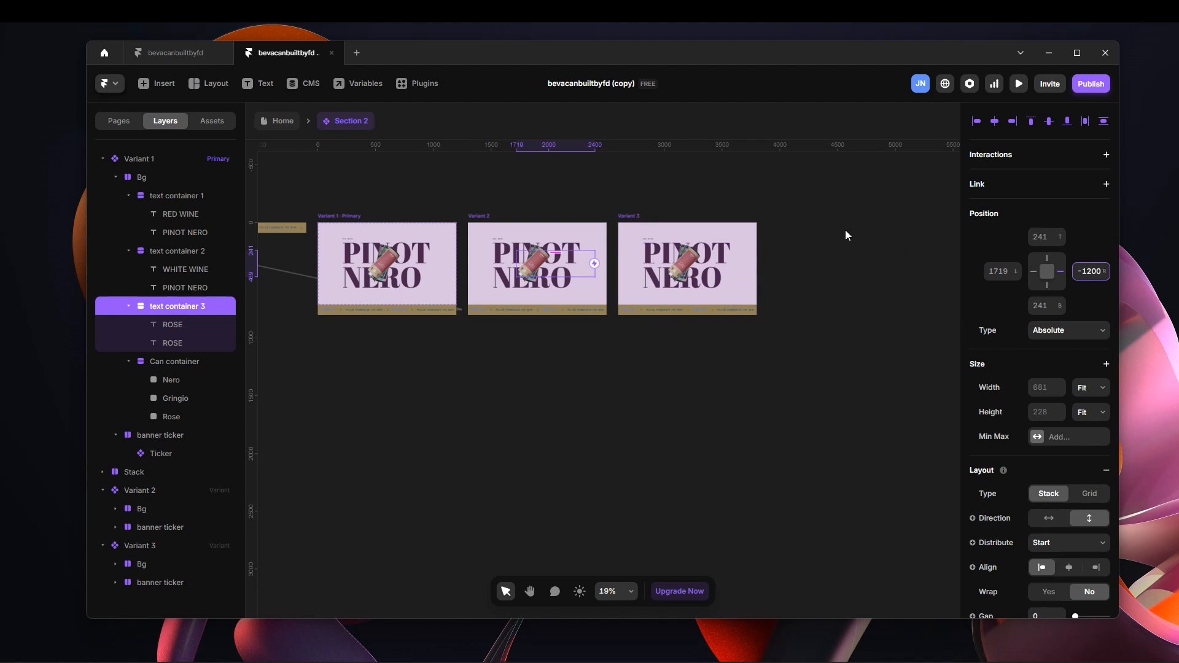
Select the Rose can image stacked on top of the other cans in Variant 1.
{"action": "left_click", "coordinate": [416, 192]}
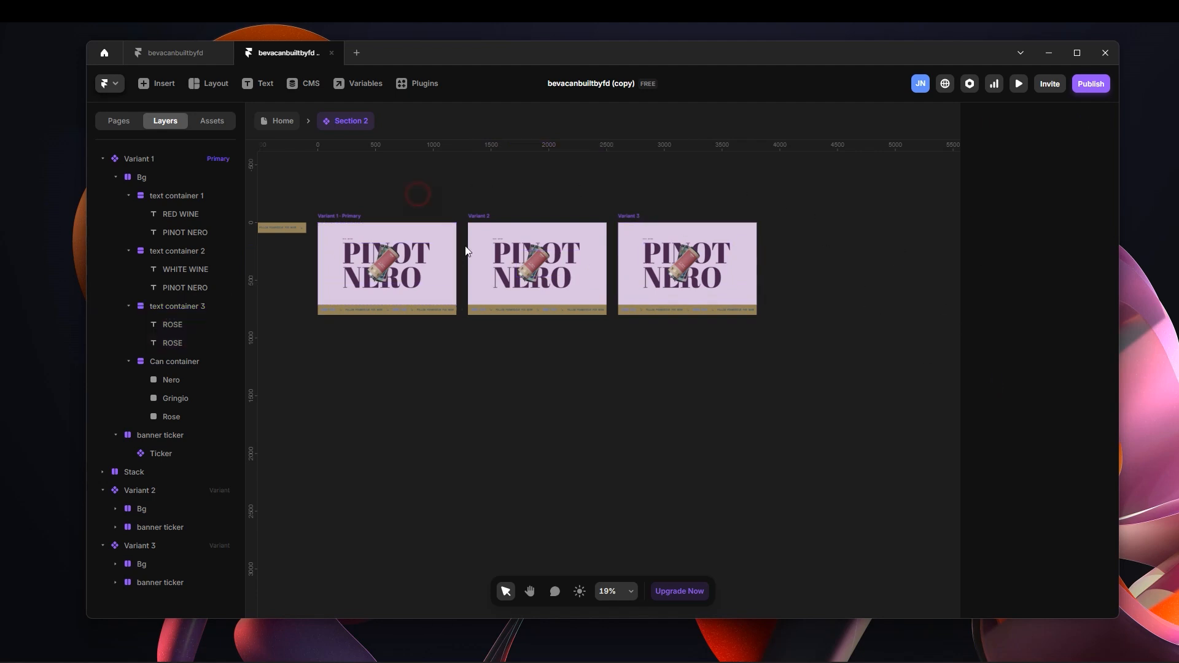
{"action": "scroll", "coordinate": [425, 217], "scroll_direction": "up", "scroll_amount": 4}
{"action": "left_click_drag", "start_coordinate": [458, 199], "coordinate": [734, 246]}
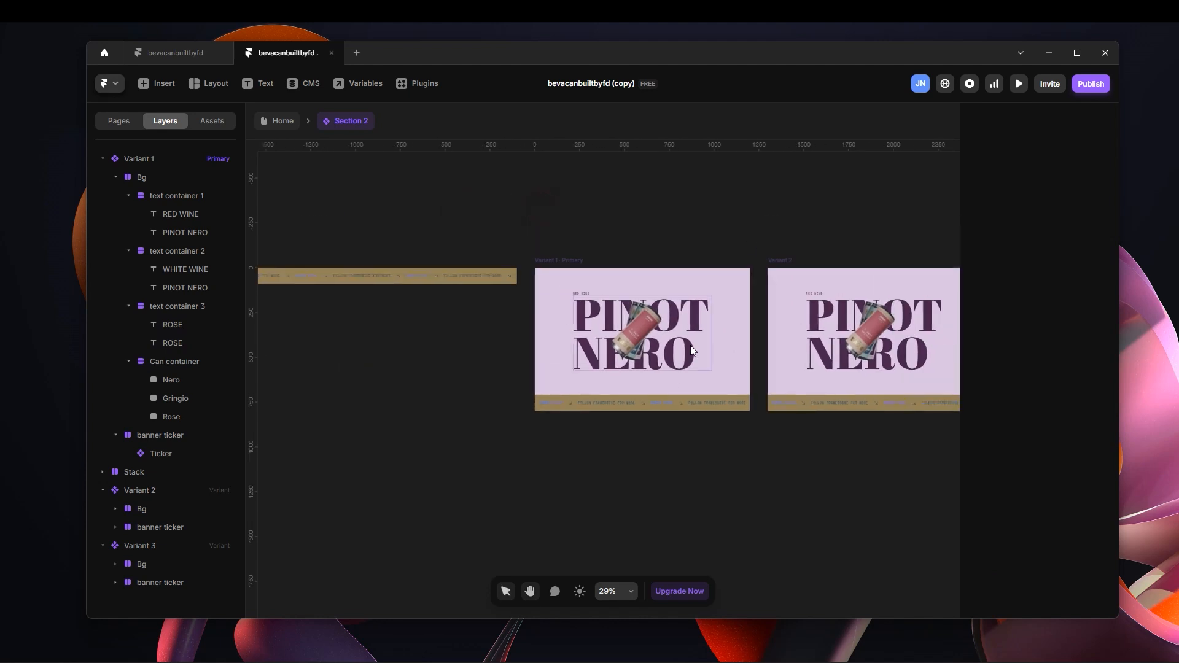
{"action": "scroll", "coordinate": [639, 371], "scroll_direction": "up", "scroll_amount": 1}
{"action": "scroll", "coordinate": [710, 309], "scroll_direction": "up", "scroll_amount": 1}
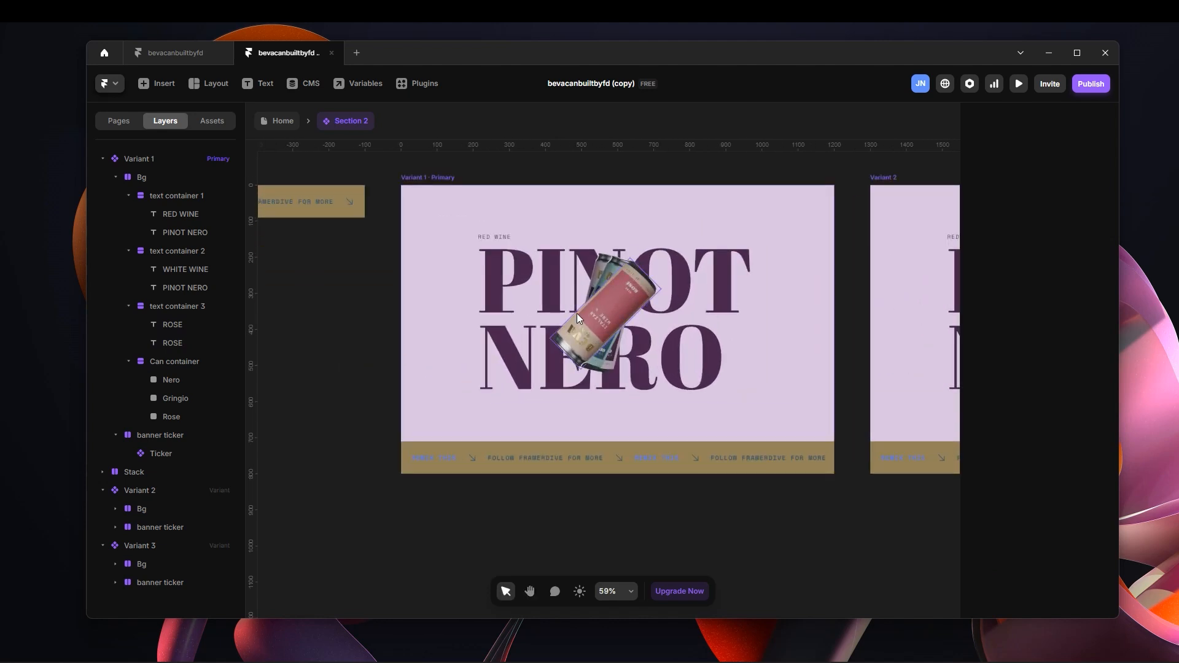
{"action": "left_click", "coordinate": [608, 325]}
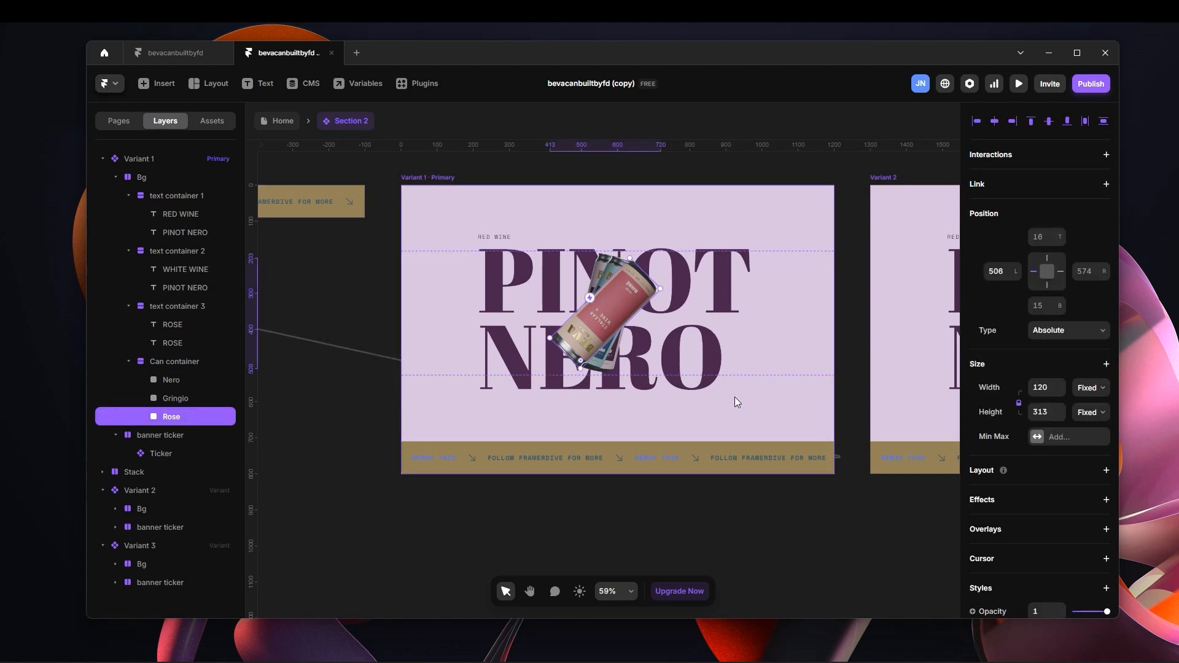
{"action": "scroll", "coordinate": [735, 397], "scroll_direction": "down", "scroll_amount": 3}
{"action": "key", "text": "space"}
{"action": "left_click_drag", "start_coordinate": [781, 469], "coordinate": [485, 442]}
{"action": "left_click_drag", "start_coordinate": [812, 473], "coordinate": [632, 488]}
{"action": "left_click_drag", "start_coordinate": [712, 466], "coordinate": [919, 496]}
{"action": "left_click_drag", "start_coordinate": [629, 469], "coordinate": [784, 493]}
{"action": "left_click", "coordinate": [568, 387]}
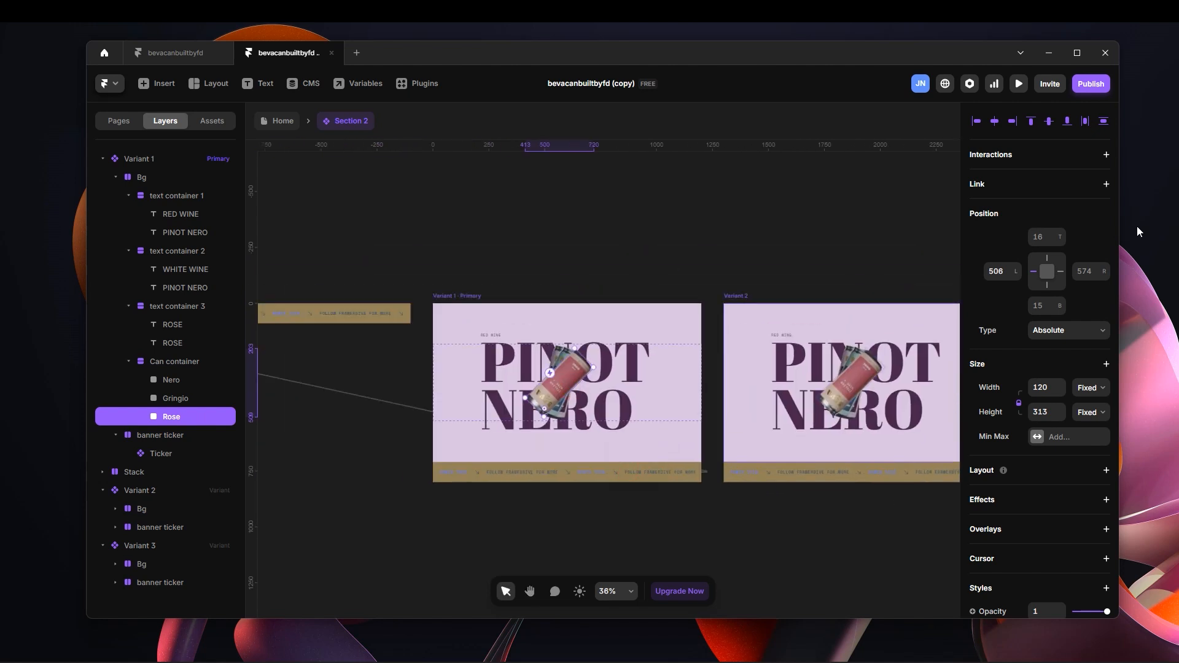
Move the Rose can out of the Variant 1 frame to a left offset of -514 and anchor it by its centre.
{"action": "left_click_drag", "start_coordinate": [1014, 276], "coordinate": [1053, 426]}
{"action": "mouse_move", "coordinate": [1018, 280]}
{"action": "left_mouse_down"}
{"action": "mouse_move", "coordinate": [1030, 529]}
{"action": "mouse_move", "coordinate": [1005, 245]}
{"action": "mouse_move", "coordinate": [1016, 271]}
{"action": "left_mouse_up"}
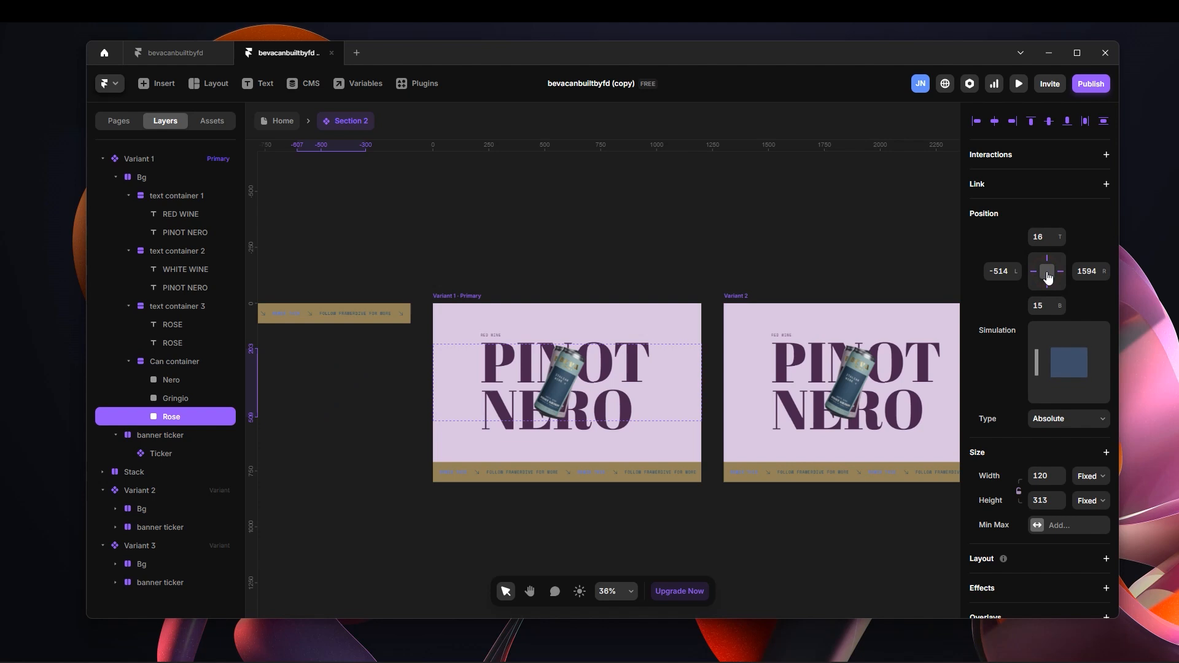
{"action": "left_click", "coordinate": [1046, 272]}
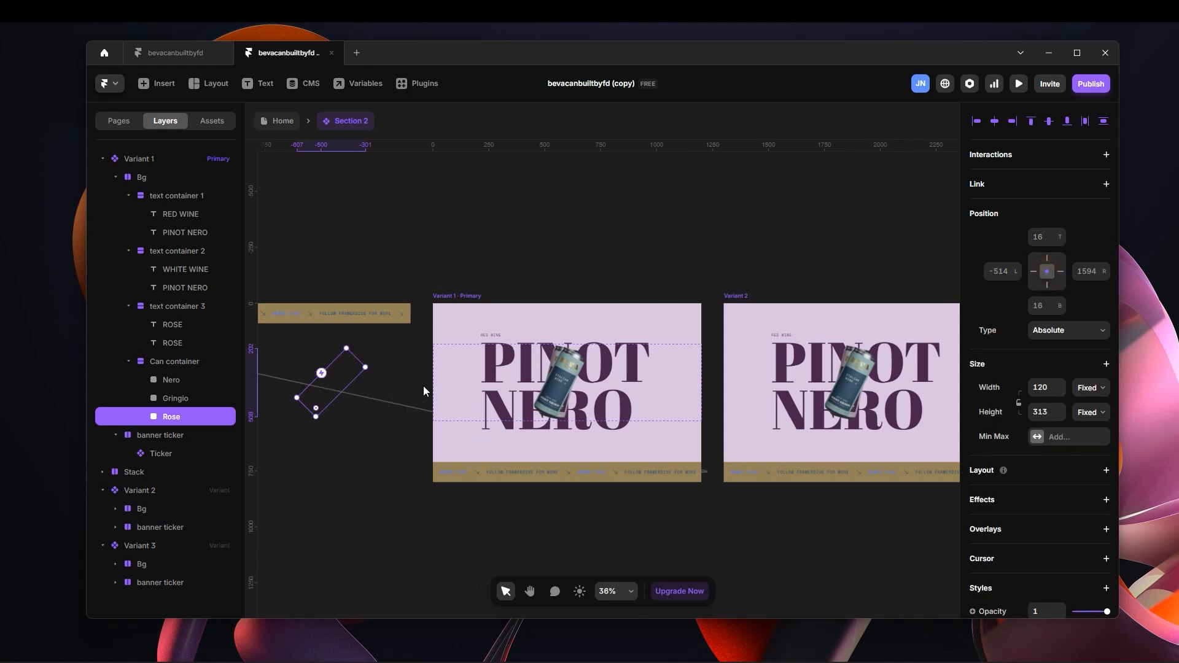
Check the pins of text containers 1 and 2, and remove the right pin of text container 3.
{"action": "left_click", "coordinate": [172, 247]}
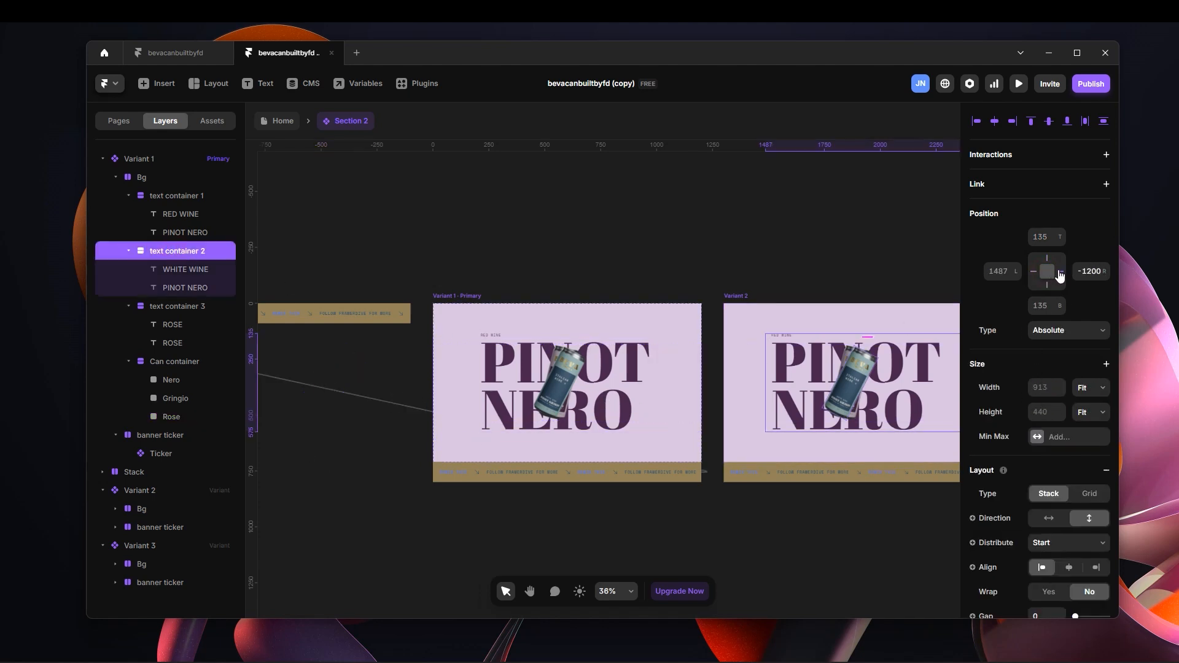
{"action": "left_click", "coordinate": [178, 195]}
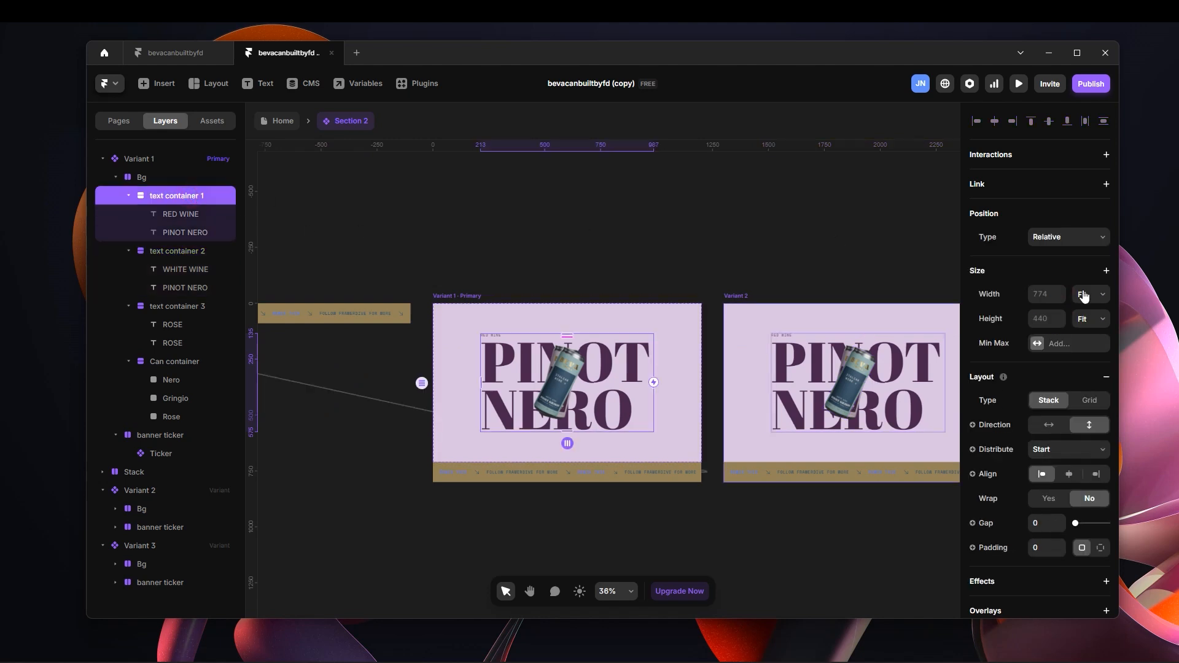
{"action": "left_click", "coordinate": [181, 250]}
{"action": "left_click", "coordinate": [188, 305]}
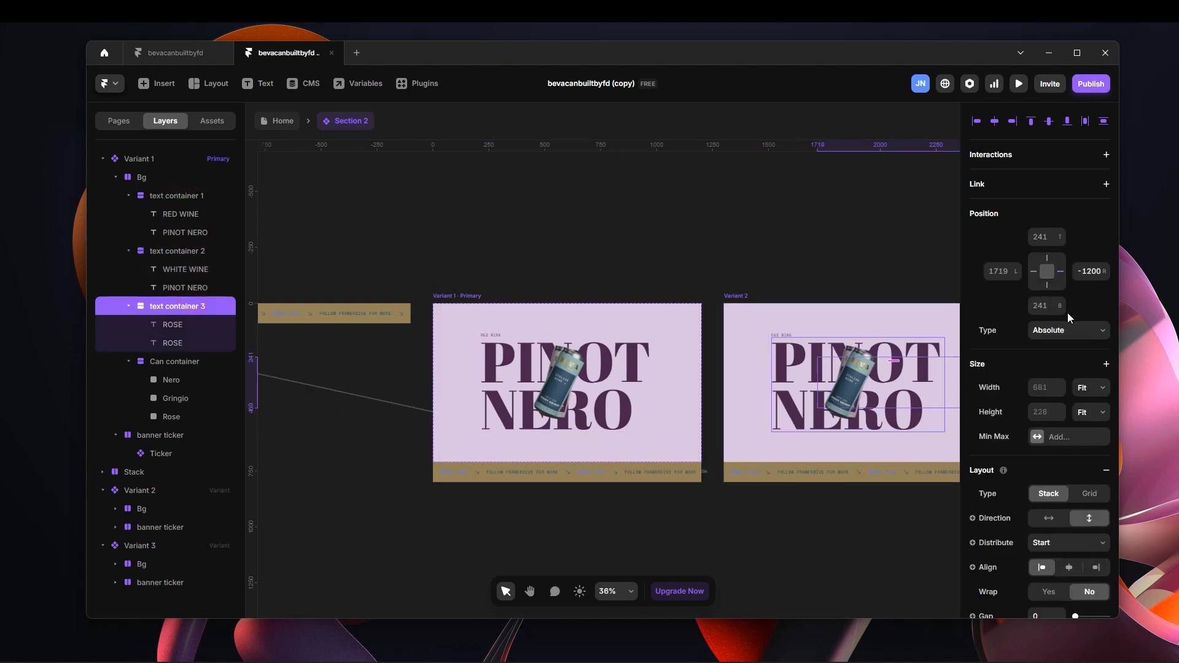
{"action": "left_click", "coordinate": [1060, 273]}
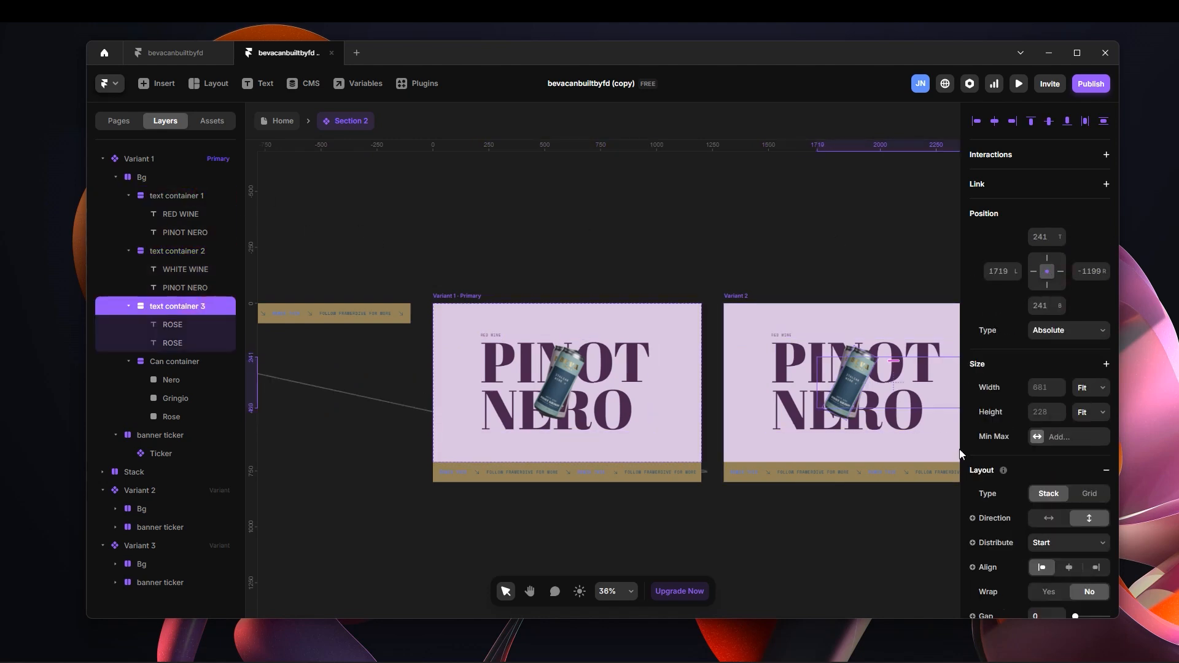
Remove the Gringio can's right pin and move the can below the Variant 1 frame to a bottom offset of -708.
{"action": "left_click", "coordinate": [571, 371]}
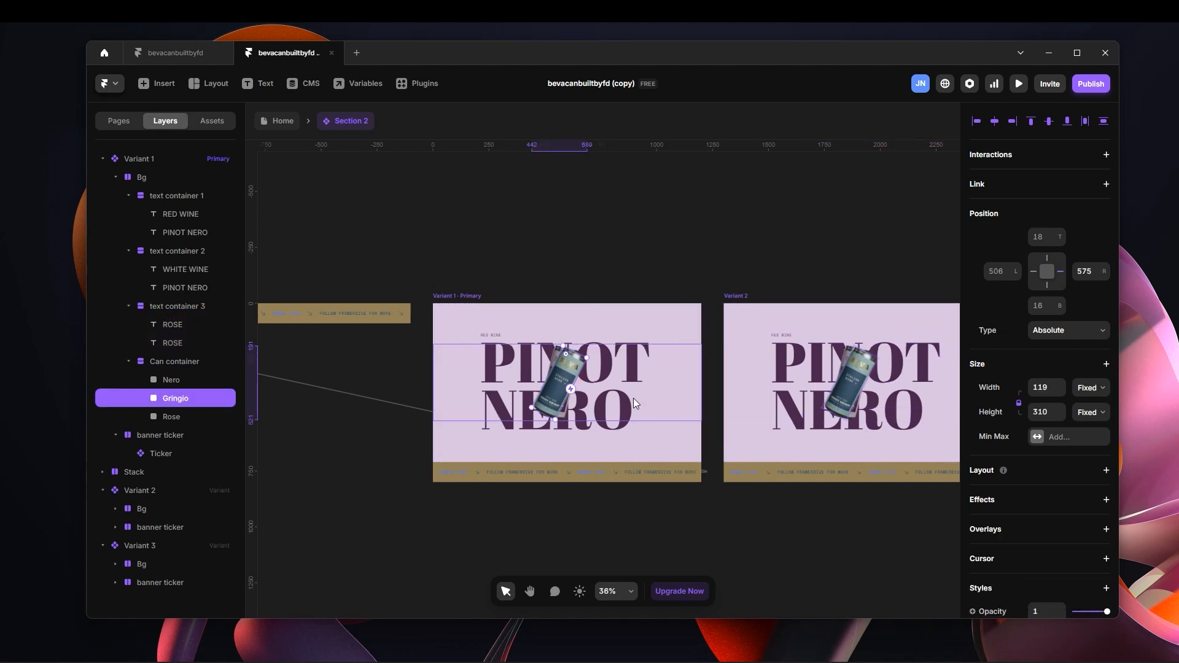
{"action": "left_click", "coordinate": [1062, 275]}
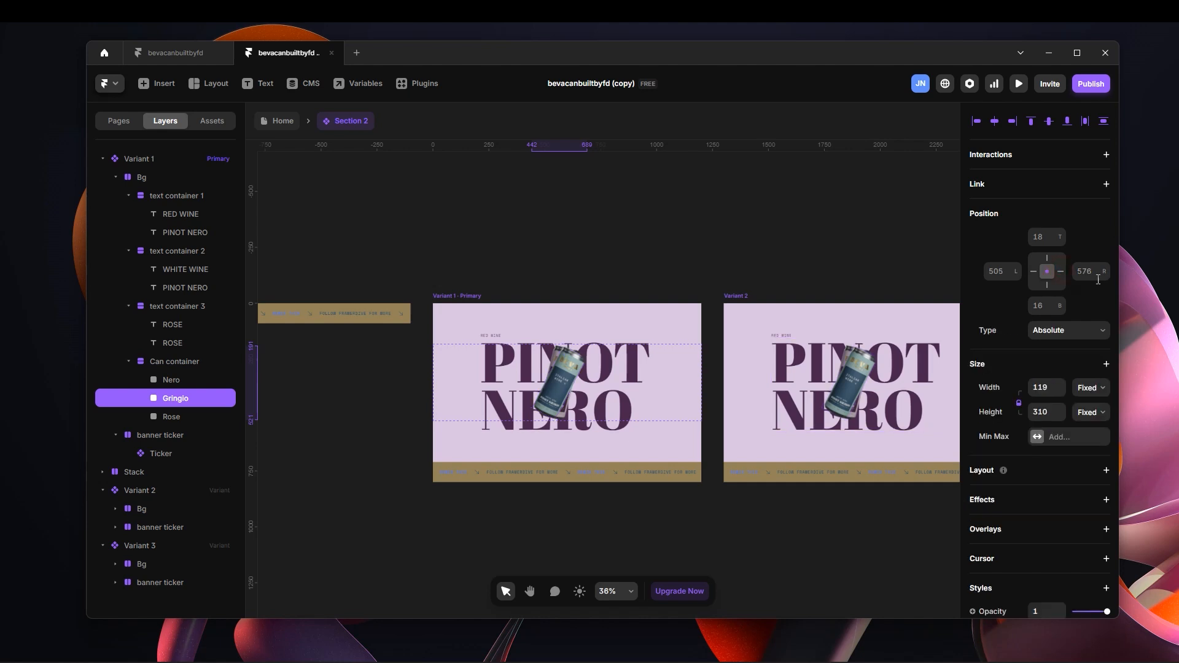
{"action": "left_click_drag", "start_coordinate": [1059, 312], "coordinate": [1060, 646]}
{"action": "left_click", "coordinate": [1060, 300]}
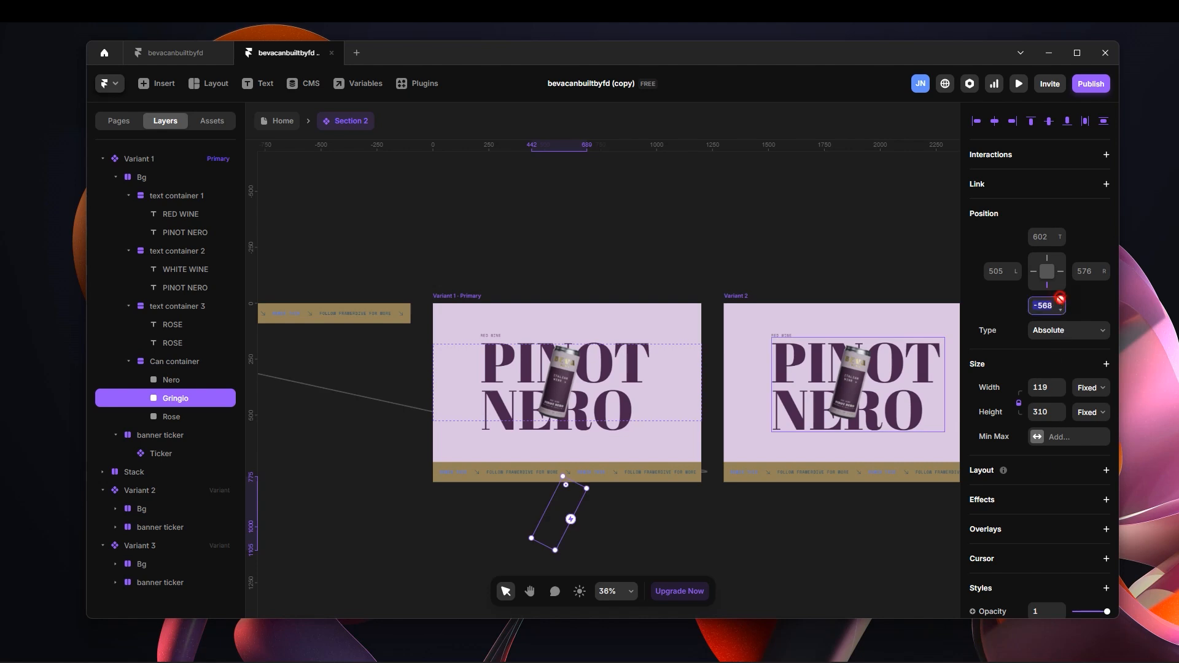
{"action": "left_click_drag", "start_coordinate": [1061, 309], "coordinate": [1061, 394]}
{"action": "scroll", "coordinate": [570, 535], "scroll_direction": "down", "scroll_amount": 2}
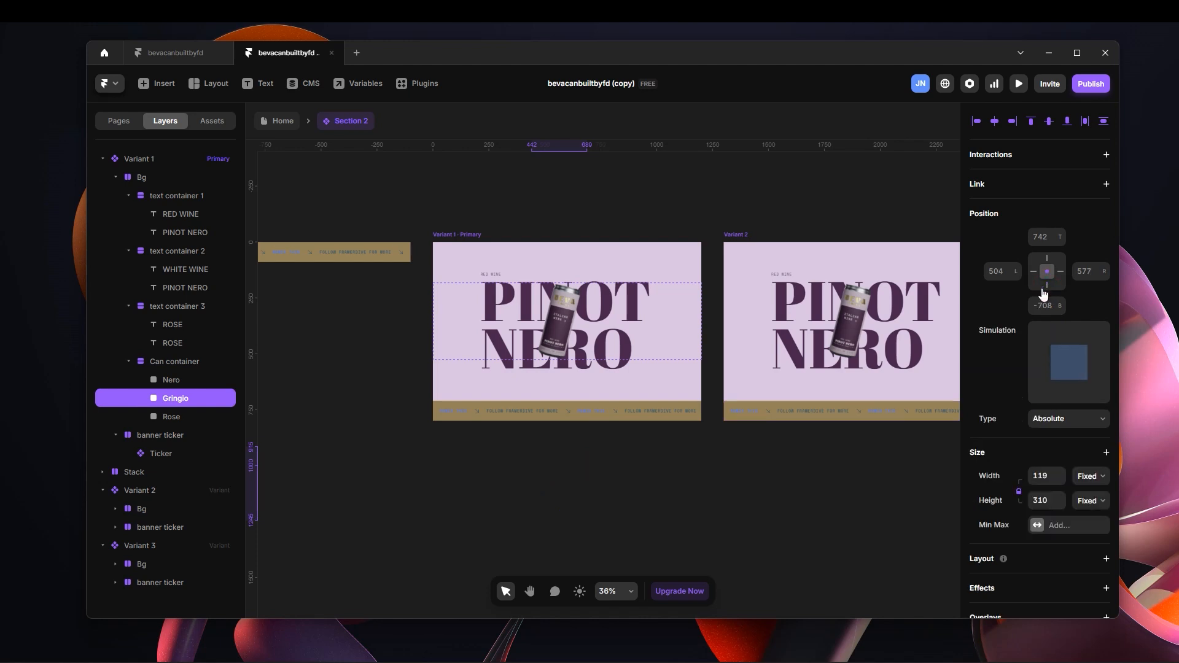
Preview Variant 1 to check that only the Pinot Nero text and can show, and return to the canvas.
{"action": "left_click", "coordinate": [541, 185]}
{"action": "left_click", "coordinate": [466, 239]}
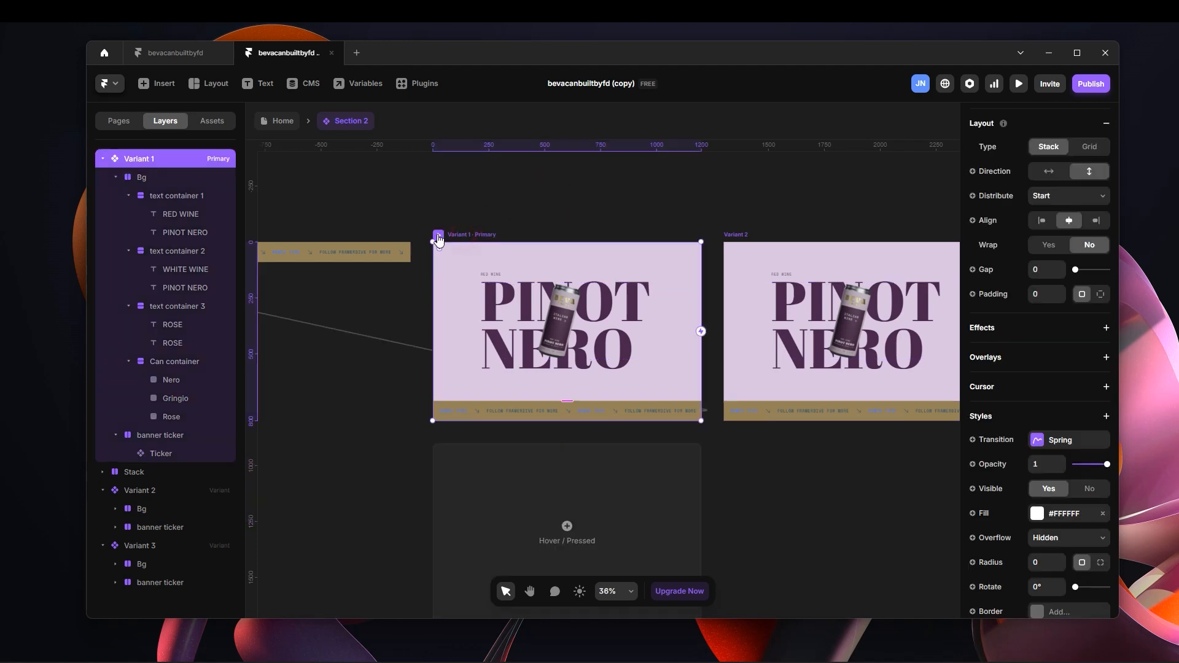
{"action": "key", "text": "ctrl+p"}
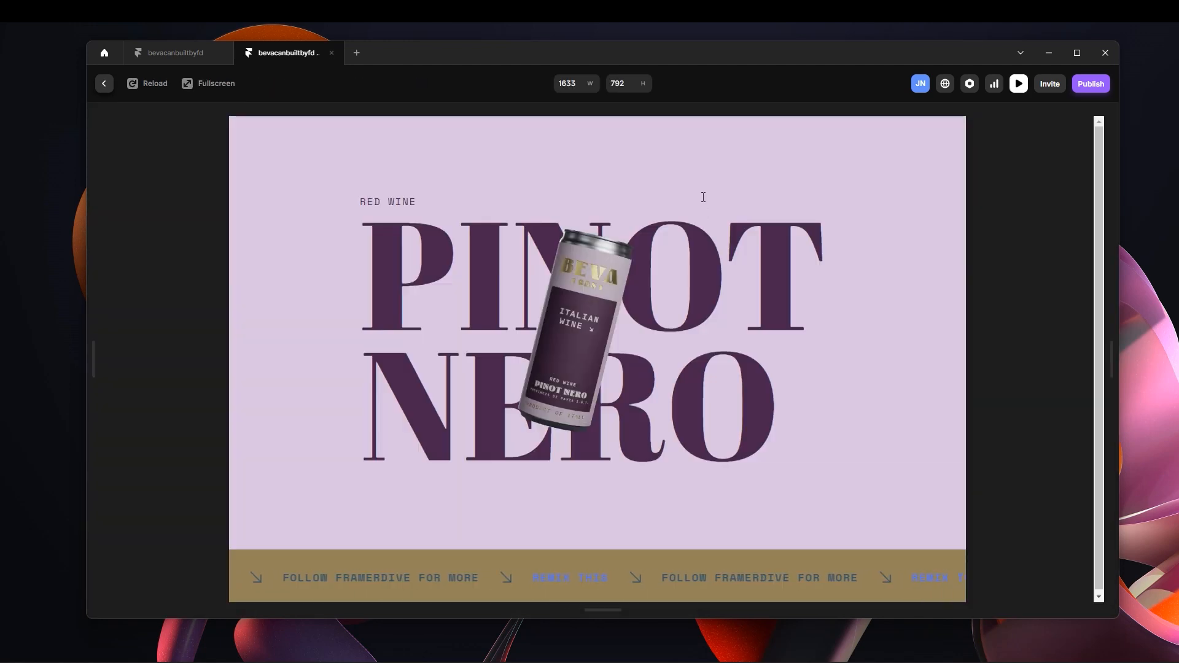
{"action": "left_click", "coordinate": [102, 84]}
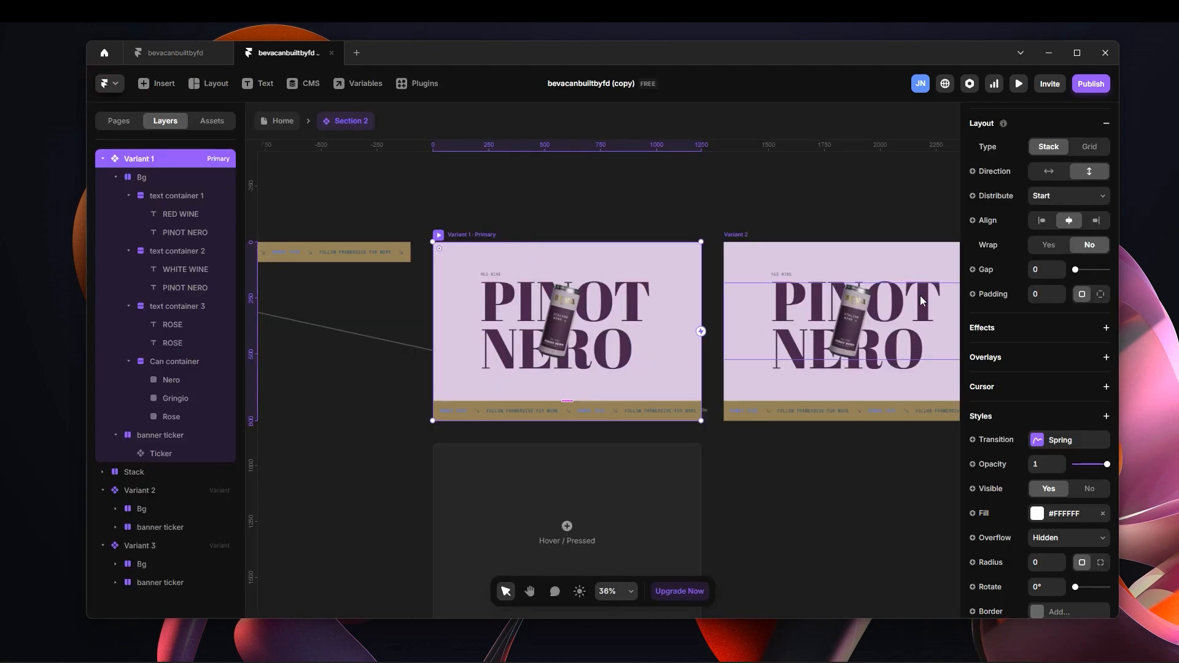
Look over the Section 2 variants and check the position settings of text containers 2 and 1 in Variant 1.
{"action": "left_click", "coordinate": [820, 193]}
{"action": "key", "text": "space"}
{"action": "left_click_drag", "start_coordinate": [847, 178], "coordinate": [650, 179]}
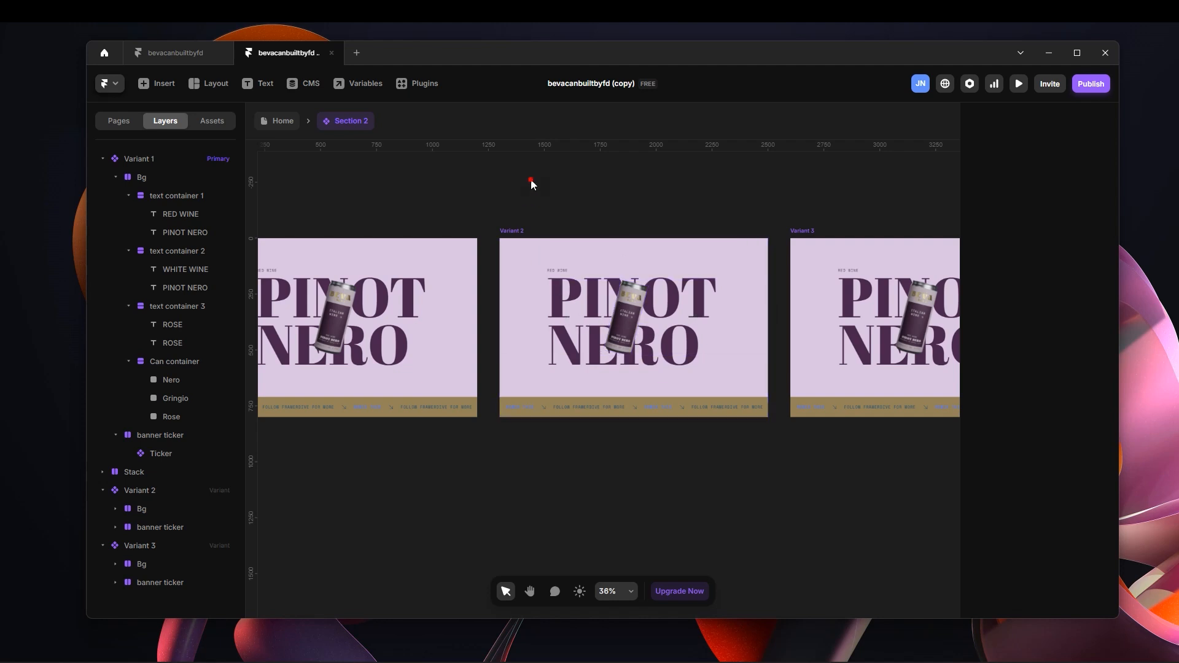
{"action": "key", "text": "space"}
{"action": "left_click_drag", "start_coordinate": [534, 181], "coordinate": [710, 178]}
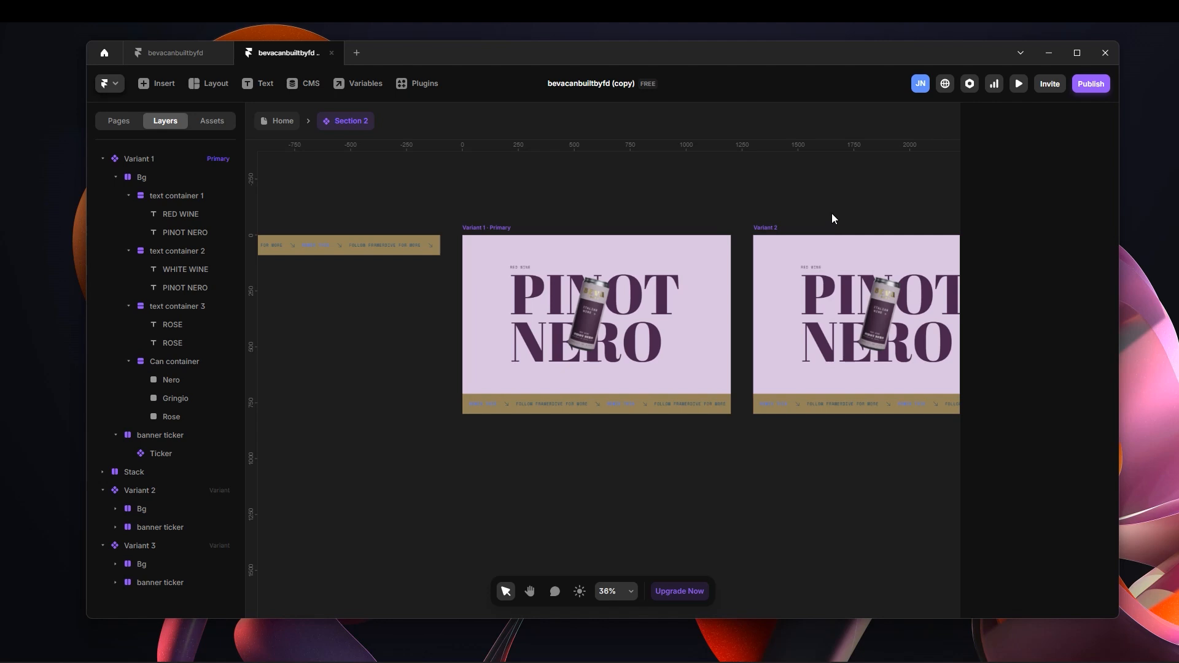
{"action": "key", "text": "space"}
{"action": "left_click_drag", "start_coordinate": [840, 196], "coordinate": [697, 179]}
{"action": "scroll", "coordinate": [700, 304], "scroll_direction": "up", "scroll_amount": 3}
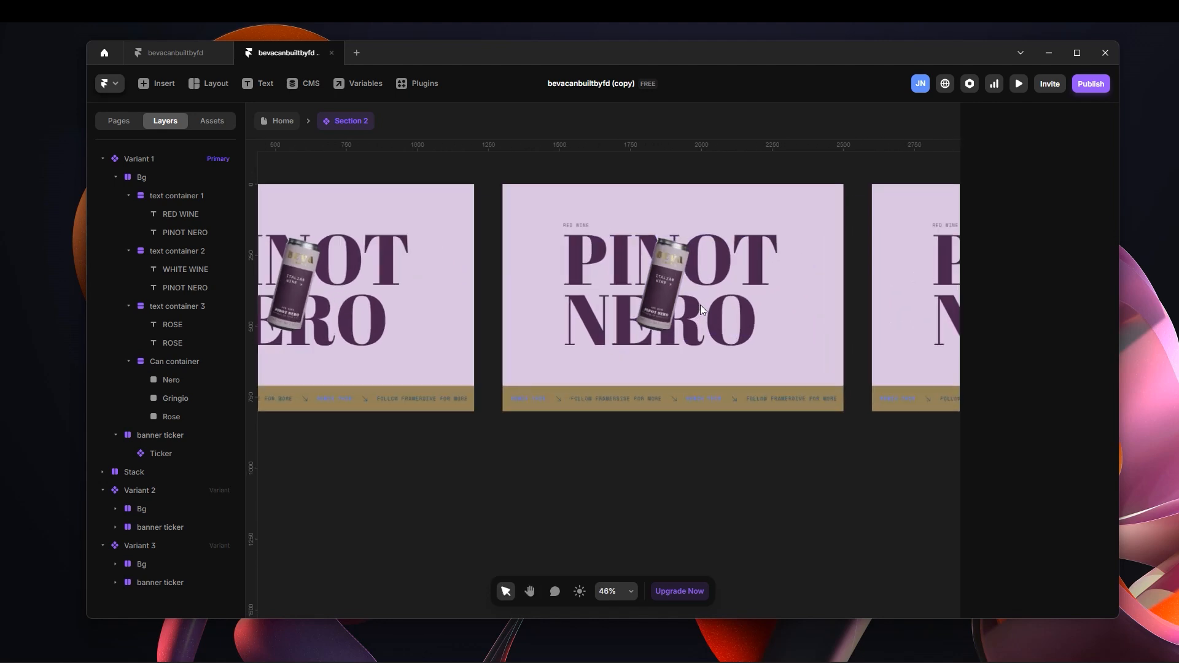
{"action": "scroll", "coordinate": [717, 289], "scroll_direction": "up", "scroll_amount": 1}
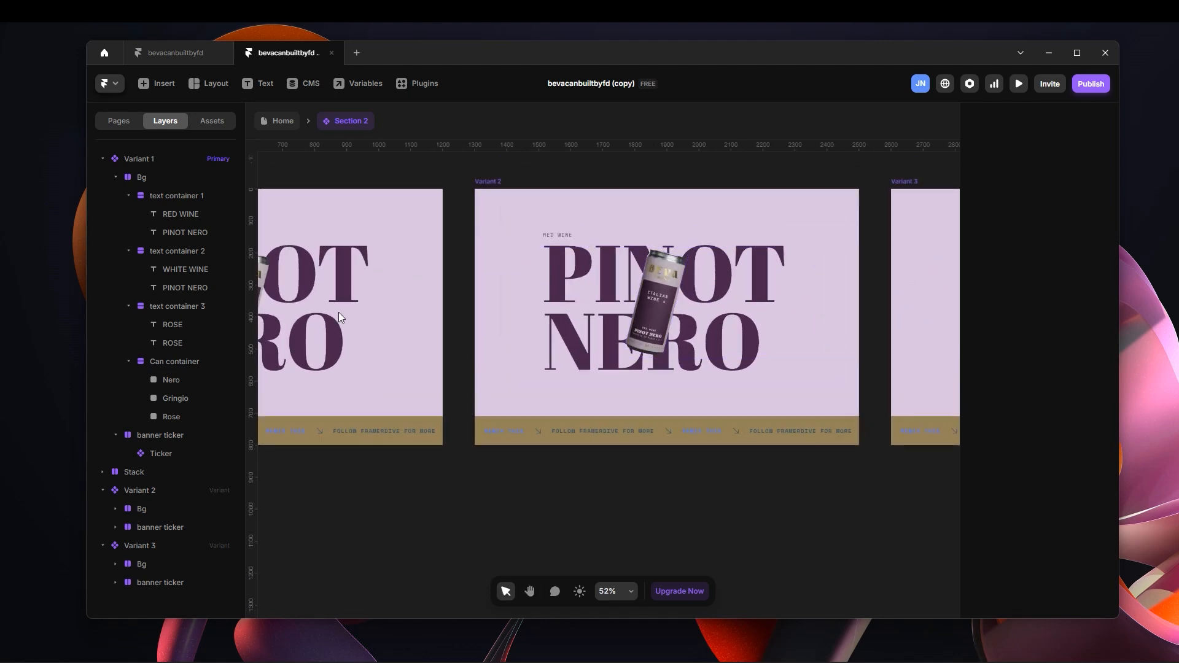
{"action": "left_click", "coordinate": [190, 251]}
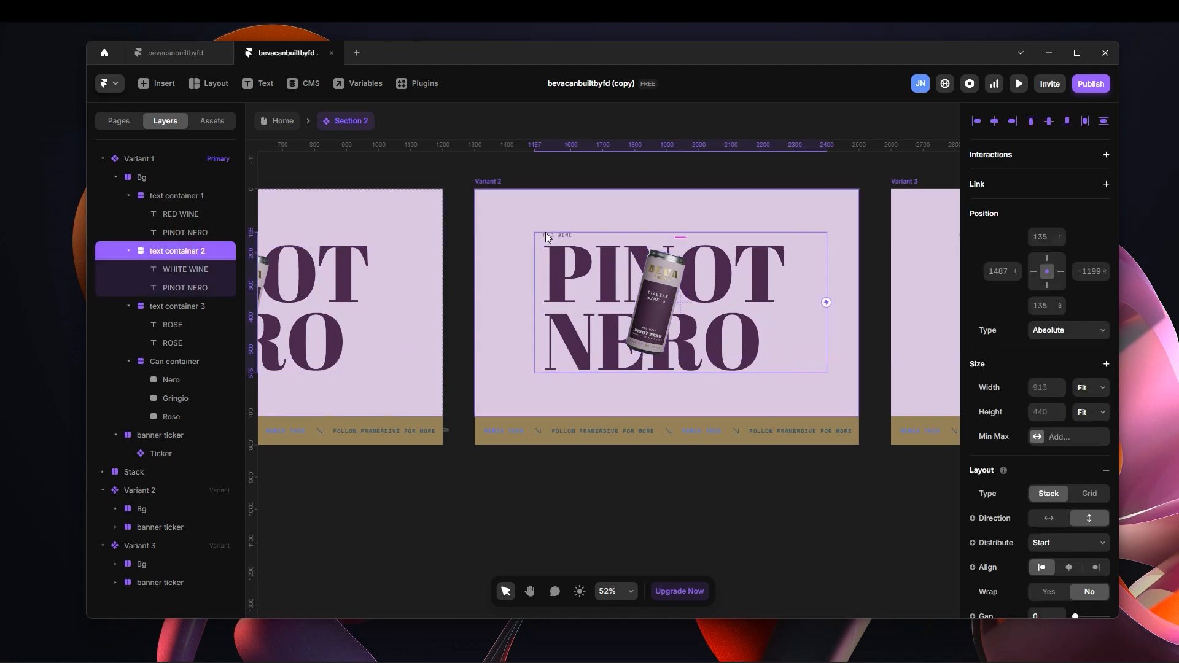
{"action": "left_click", "coordinate": [198, 196]}
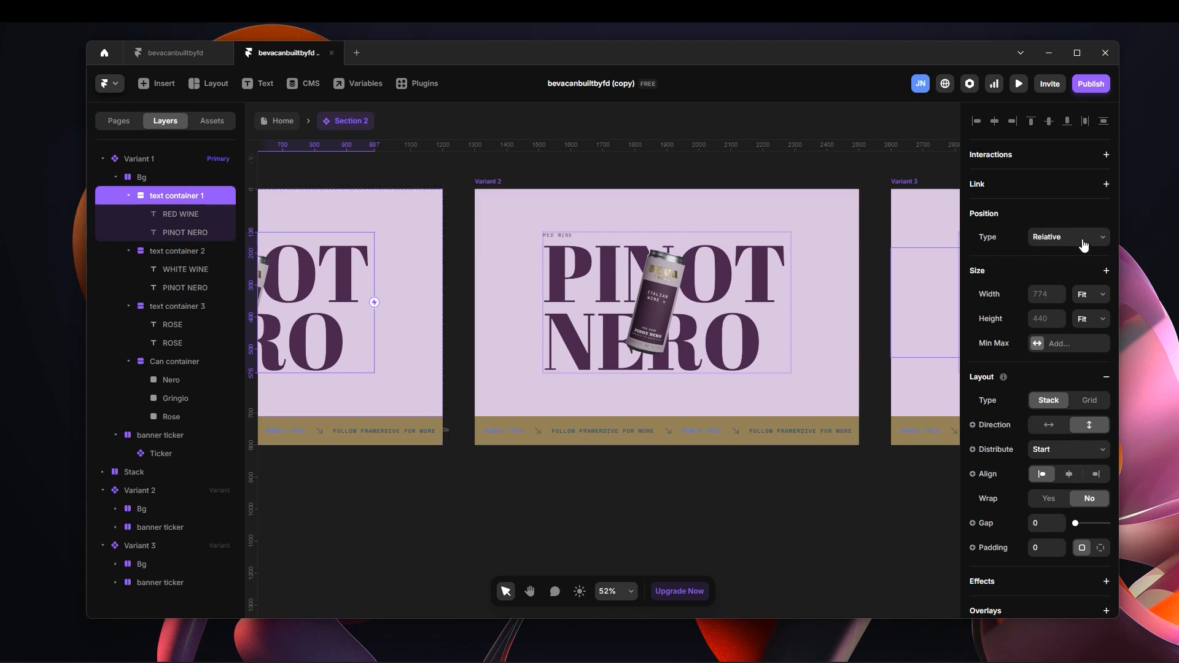
Change the position type of text container 1 in Variant 1 to Absolute.
{"action": "left_click", "coordinate": [760, 187]}
{"action": "key", "text": "h"}
{"action": "left_click_drag", "start_coordinate": [631, 176], "coordinate": [777, 184]}
{"action": "left_click_drag", "start_coordinate": [546, 161], "coordinate": [705, 169]}
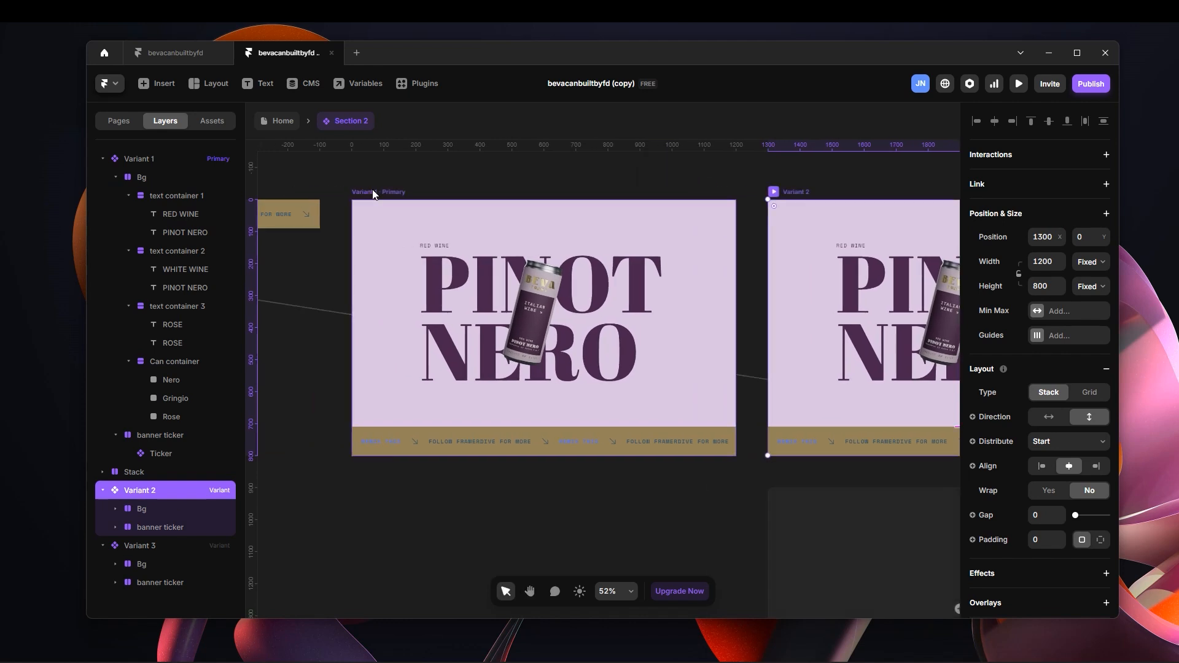
{"action": "left_click", "coordinate": [367, 188]}
{"action": "left_click", "coordinate": [230, 197]}
{"action": "left_click", "coordinate": [1076, 237]}
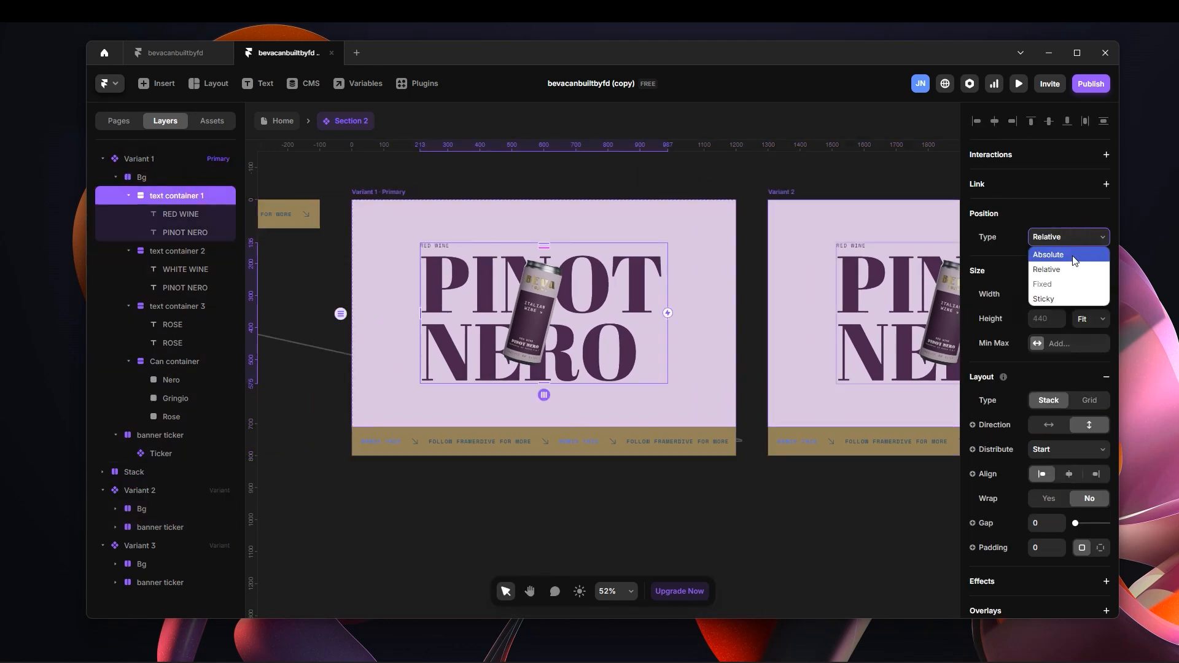
{"action": "left_click", "coordinate": [1074, 255]}
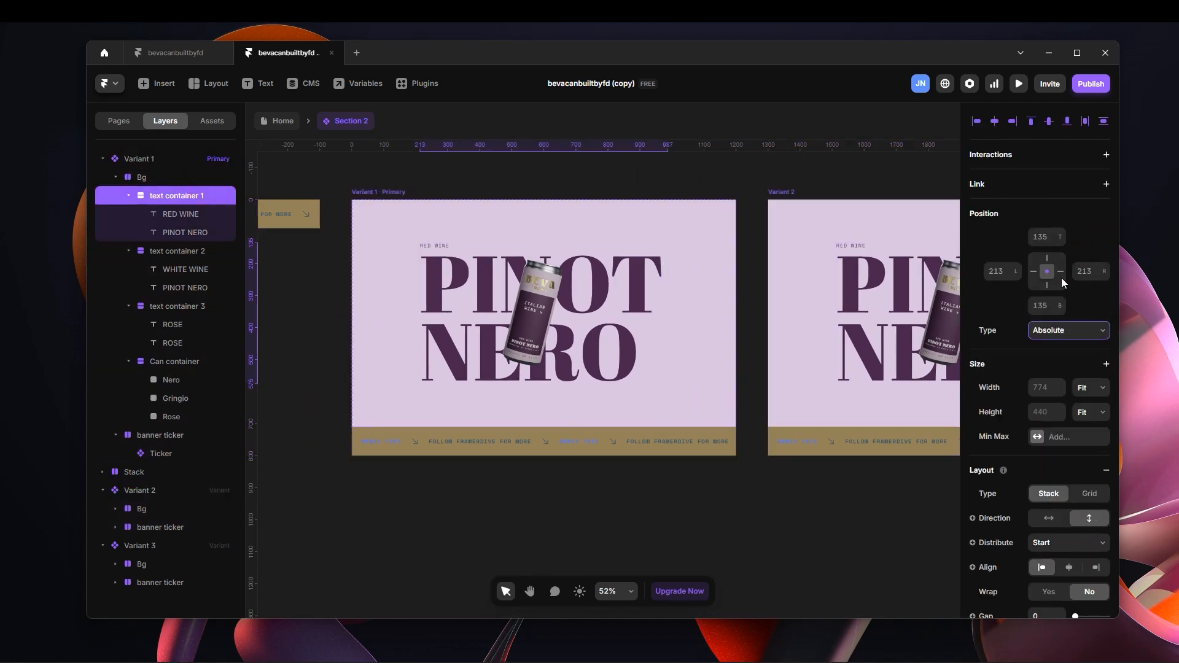
Move text container 1 in Variant 2 out past the frame's left edge to a left offset of -1038, and remove its left pin.
{"action": "left_click", "coordinate": [789, 191]}
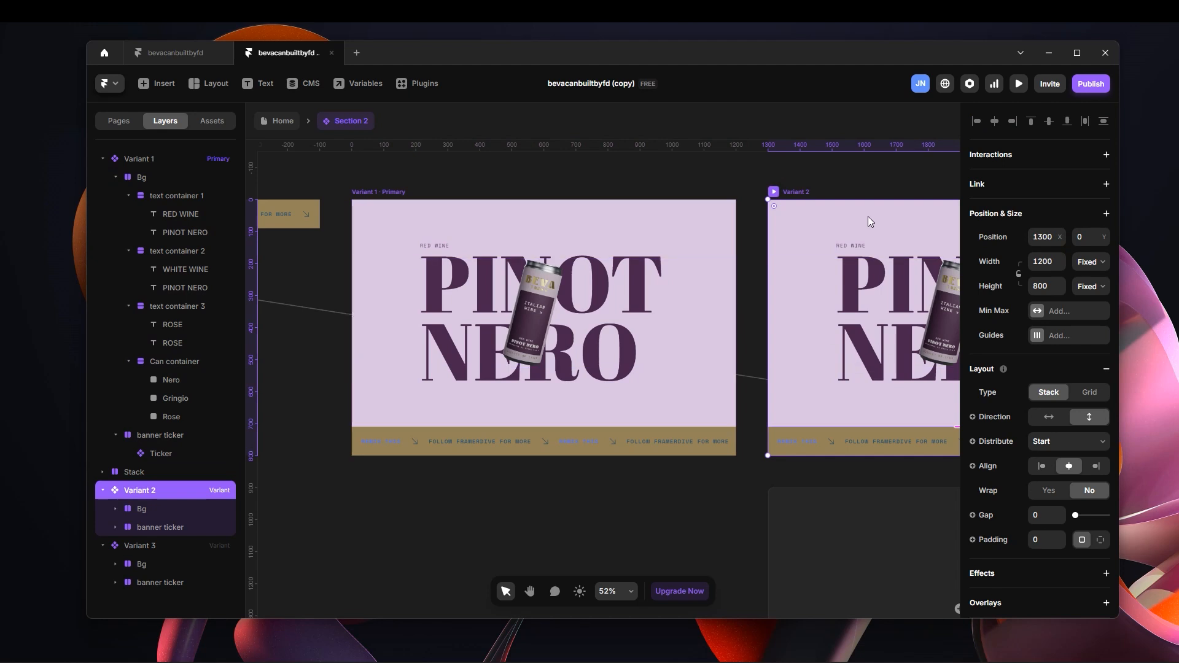
{"action": "key", "text": "h"}
{"action": "left_click_drag", "start_coordinate": [867, 185], "coordinate": [643, 191]}
{"action": "key", "text": "v"}
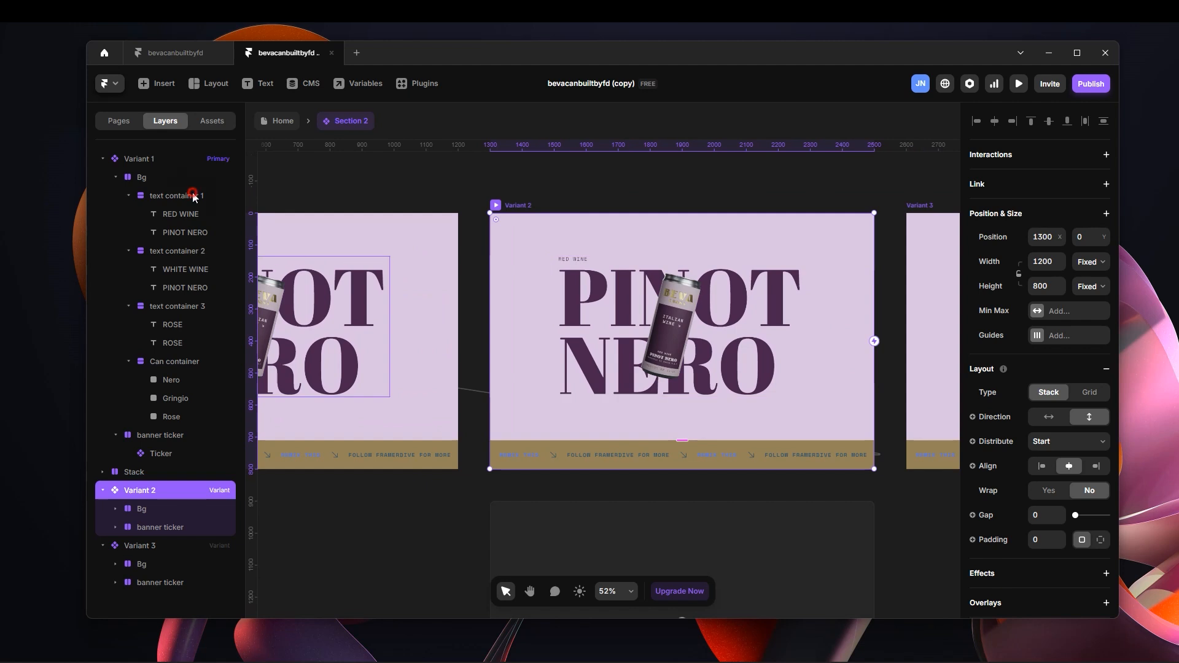
{"action": "left_click", "coordinate": [222, 198]}
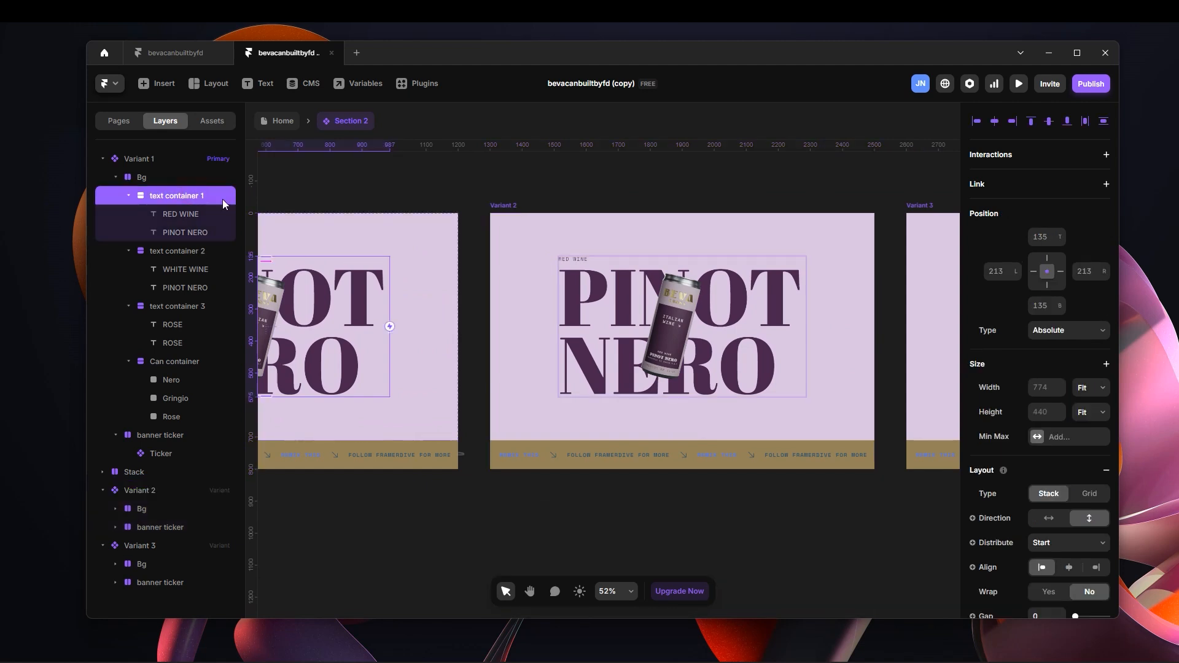
{"action": "left_click", "coordinate": [589, 258]}
{"action": "left_click", "coordinate": [589, 257]}
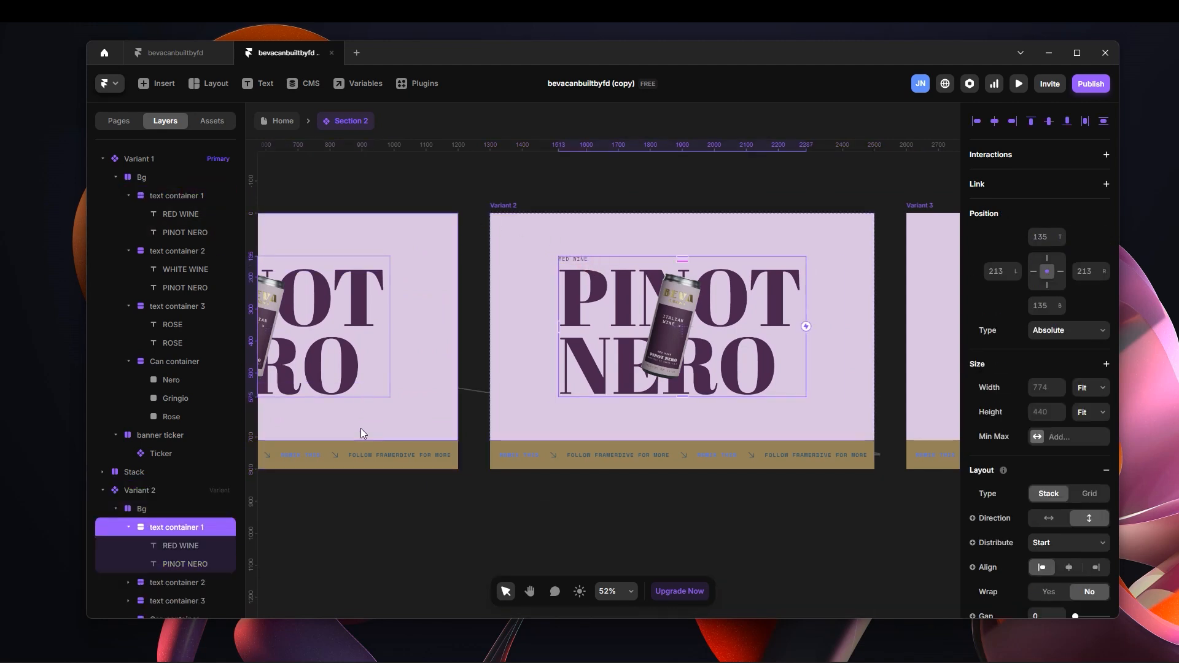
{"action": "left_click_drag", "start_coordinate": [1016, 274], "coordinate": [1040, 370]}
{"action": "left_click_drag", "start_coordinate": [1018, 287], "coordinate": [1036, 316]}
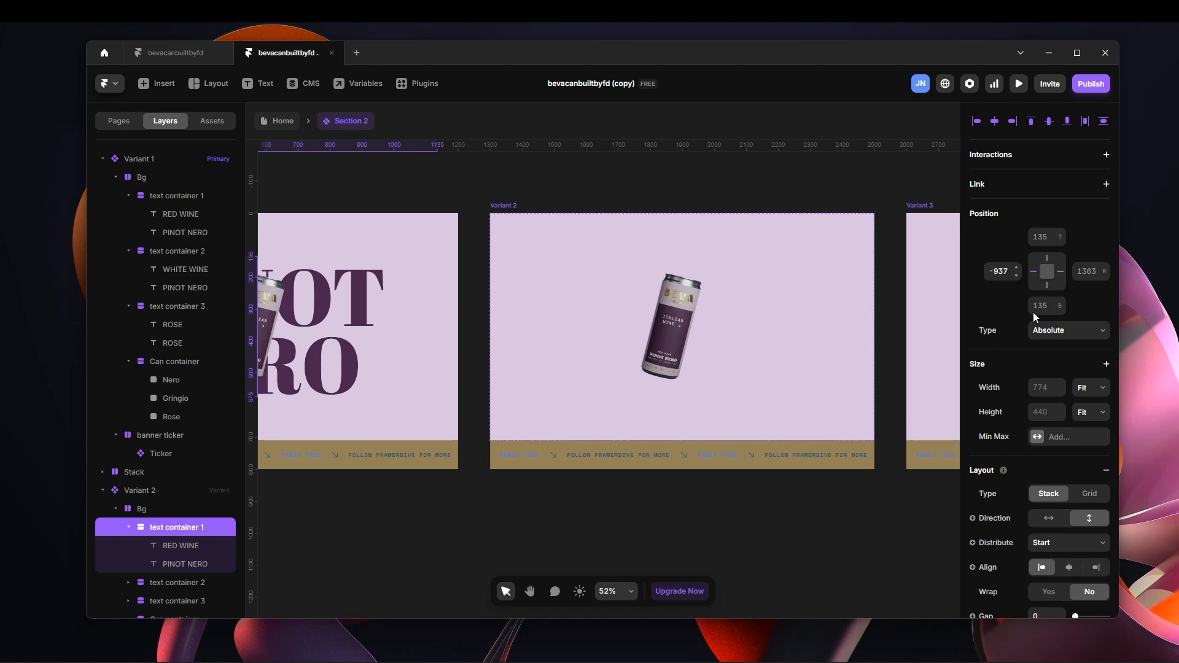
{"action": "left_click_drag", "start_coordinate": [1016, 277], "coordinate": [1012, 322]}
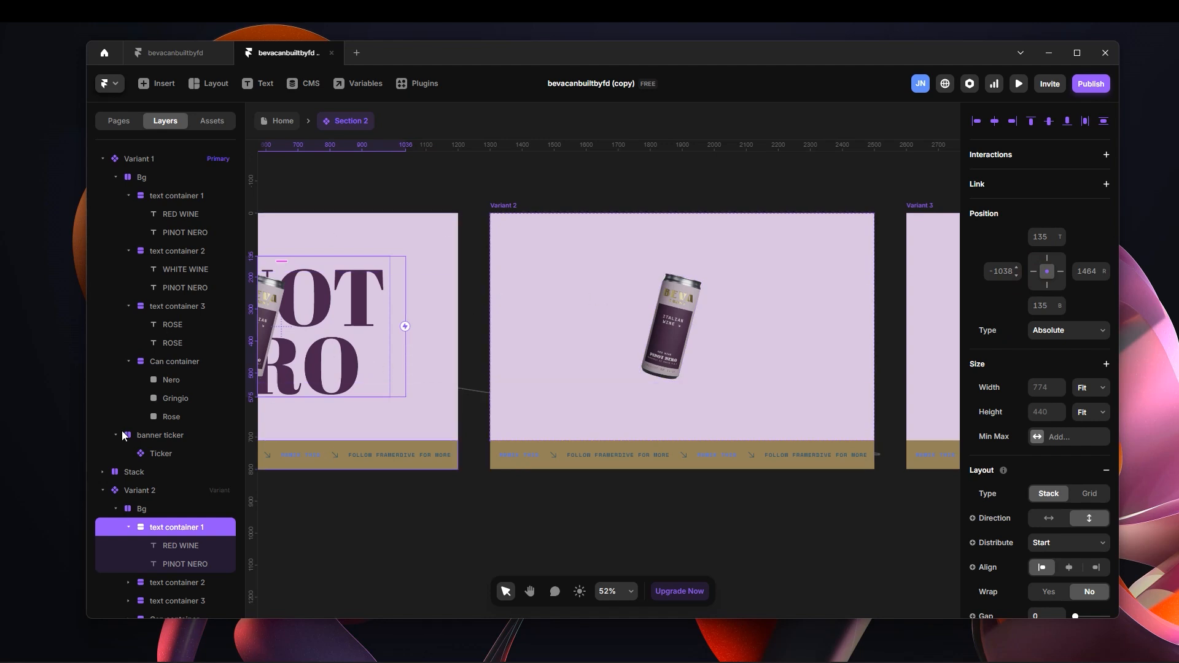
Bring text container 2 into the middle of Variant 2 at a left offset of 144, and remove its left pin.
{"action": "scroll", "coordinate": [183, 471], "scroll_direction": "down", "scroll_amount": 3}
{"action": "left_click", "coordinate": [189, 491]}
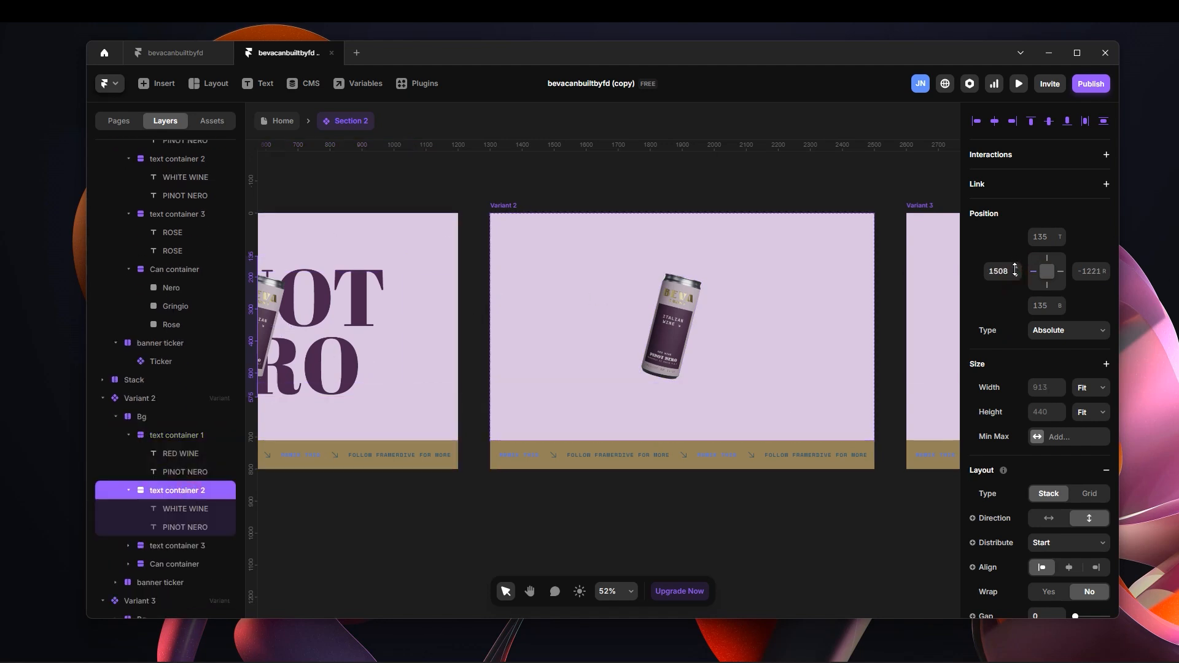
{"action": "mouse_move", "coordinate": [1015, 270]}
{"action": "left_mouse_down"}
{"action": "mouse_move", "coordinate": [1023, 333]}
{"action": "mouse_move", "coordinate": [1016, 283]}
{"action": "left_mouse_up"}
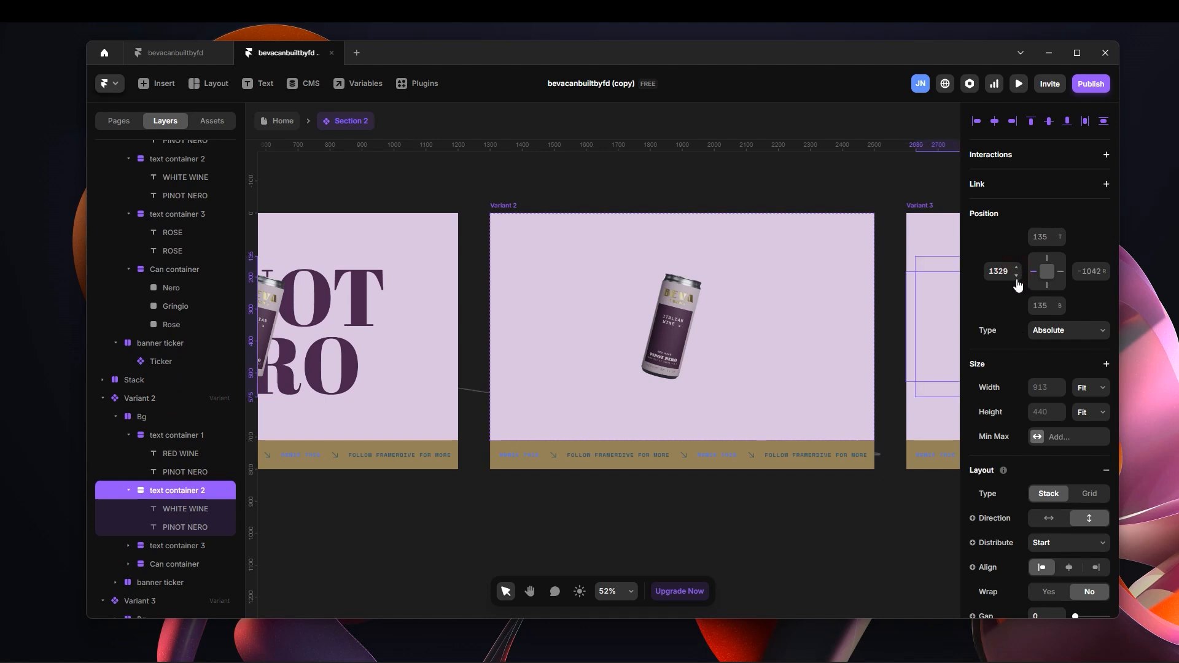
{"action": "key", "text": "ctrl+z"}
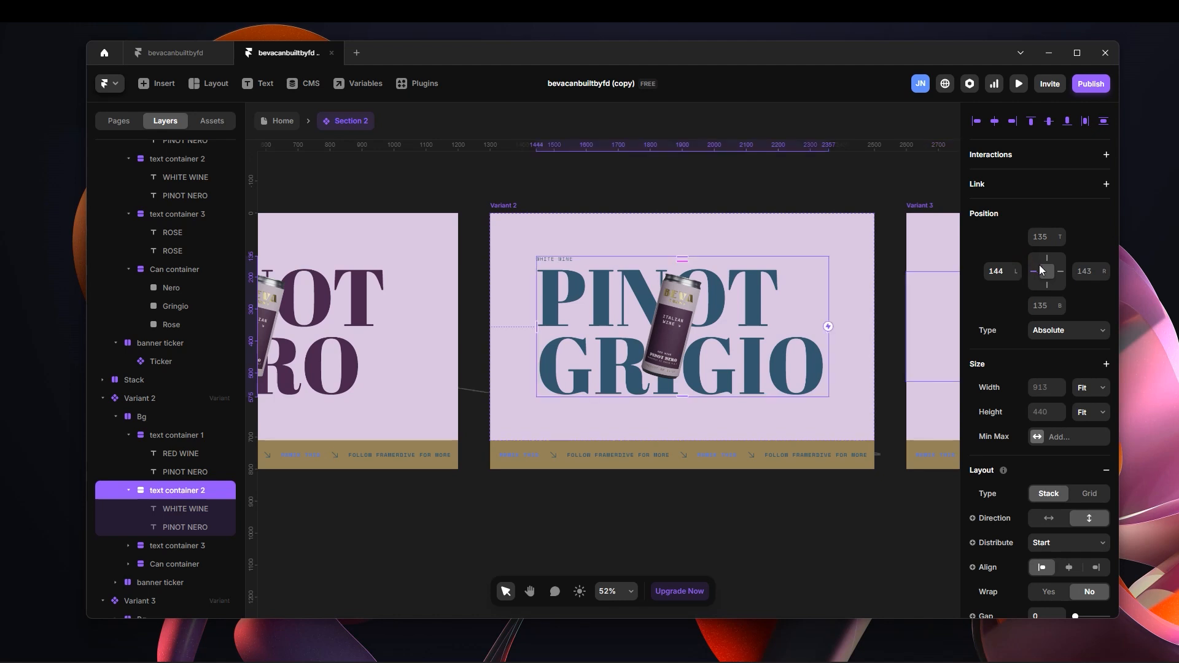
{"action": "left_click", "coordinate": [1035, 277]}
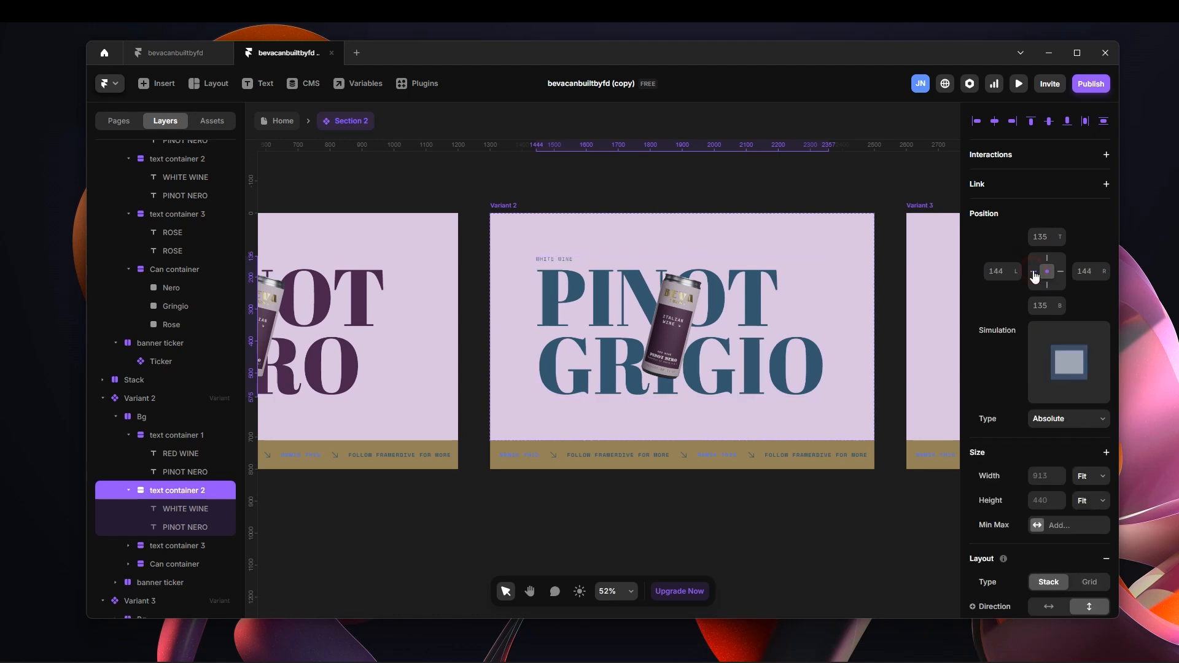
Move Variant 2's Nero can above the frame to a top offset of -684, and remove its top pin.
{"action": "left_click", "coordinate": [678, 328]}
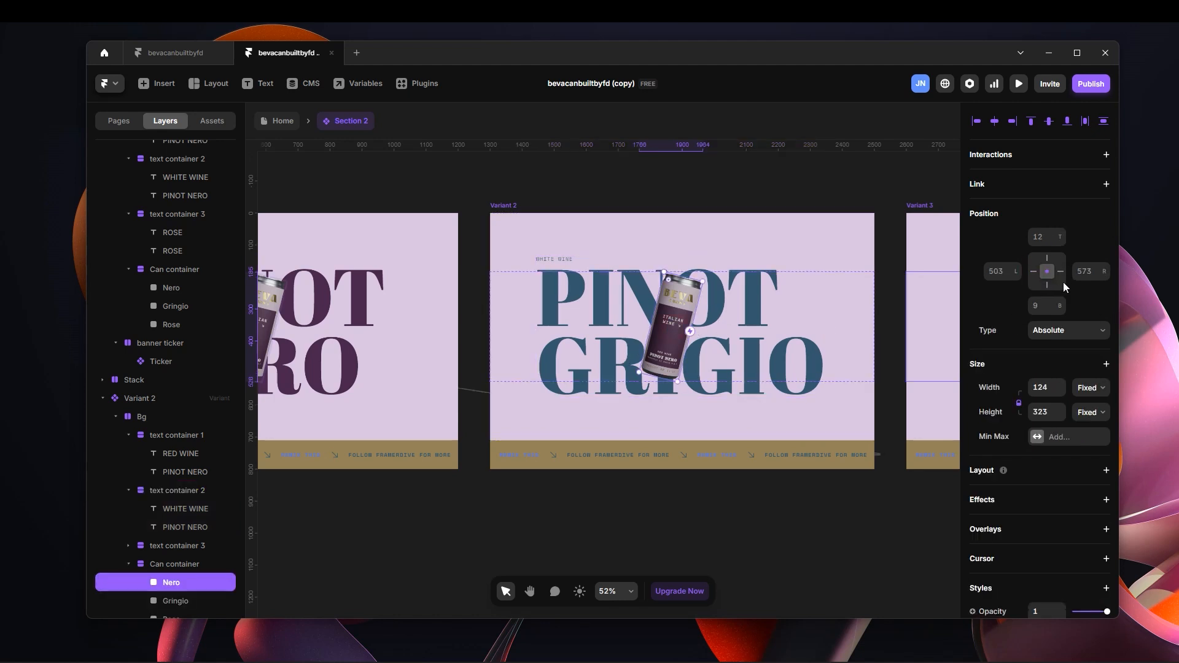
{"action": "left_click_drag", "start_coordinate": [1060, 232], "coordinate": [1066, 371]}
{"action": "left_click_drag", "start_coordinate": [1061, 233], "coordinate": [1073, 382]}
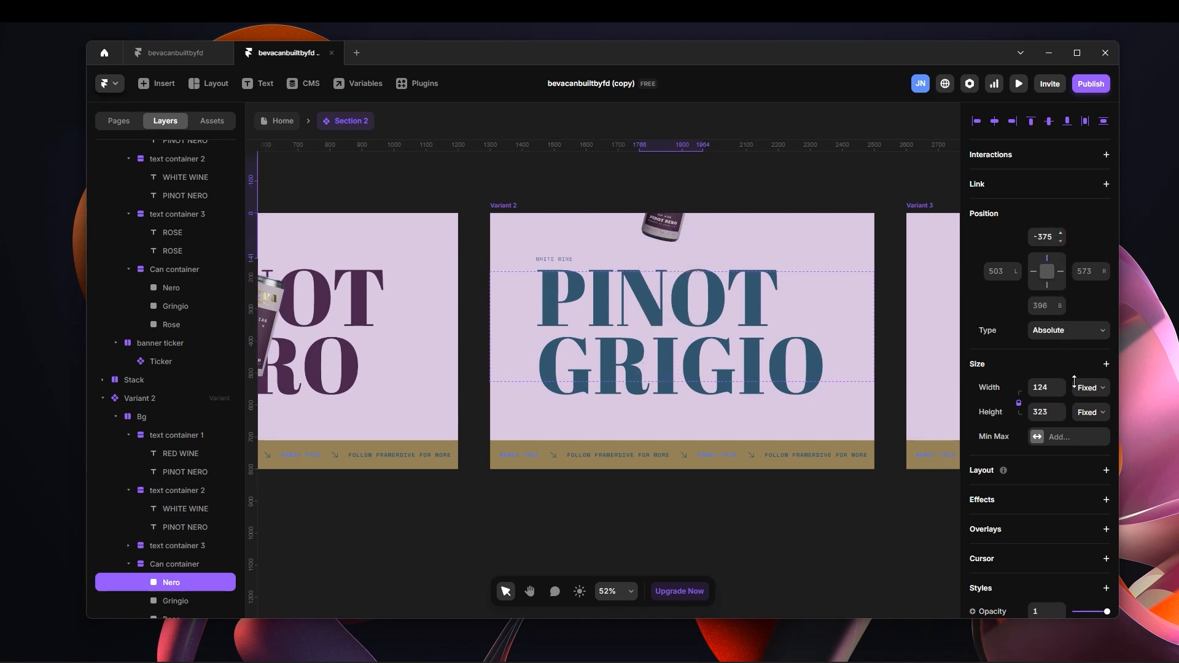
{"action": "left_click_drag", "start_coordinate": [1060, 236], "coordinate": [1070, 377]}
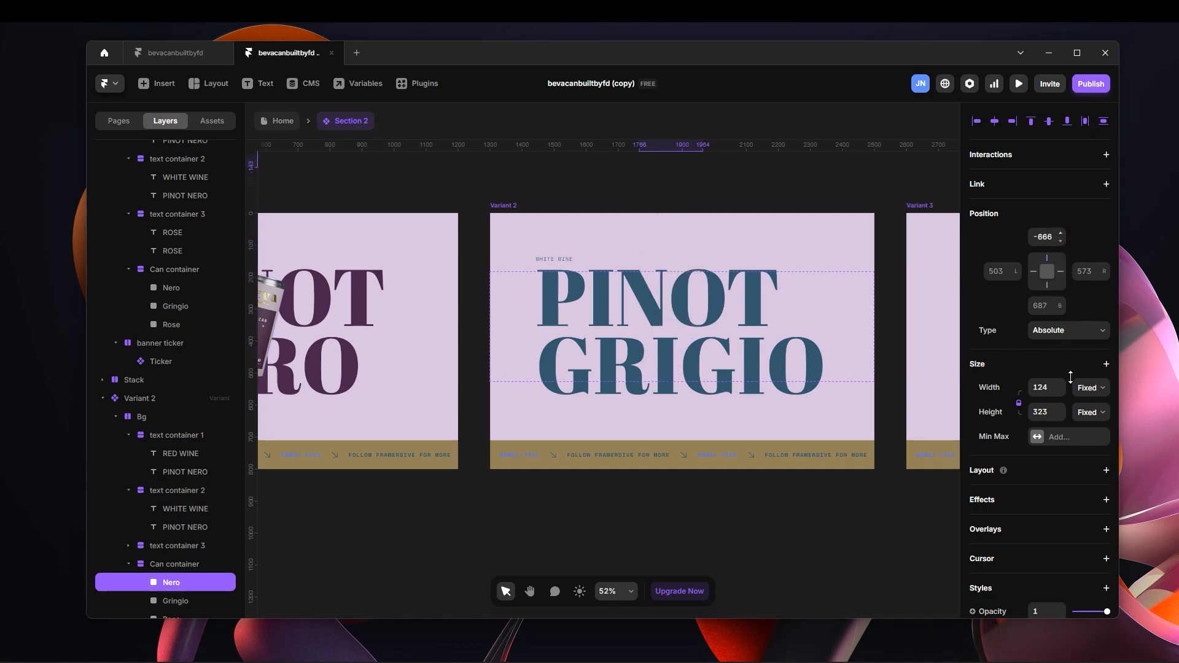
{"action": "left_click_drag", "start_coordinate": [1059, 233], "coordinate": [1058, 239]}
{"action": "left_click", "coordinate": [1047, 258]}
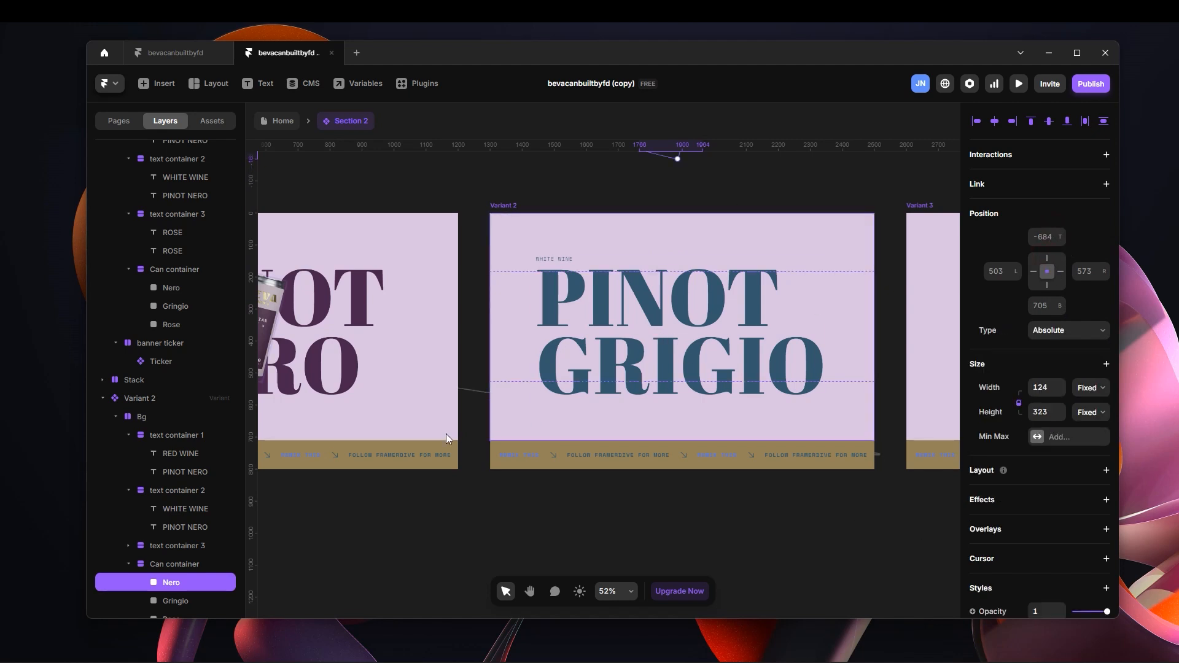
Bring the Gringio can up into the middle of Variant 2 at a bottom offset of 18, and remove its bottom pin.
{"action": "scroll", "coordinate": [221, 472], "scroll_direction": "down", "scroll_amount": 3}
{"action": "left_click", "coordinate": [202, 507]}
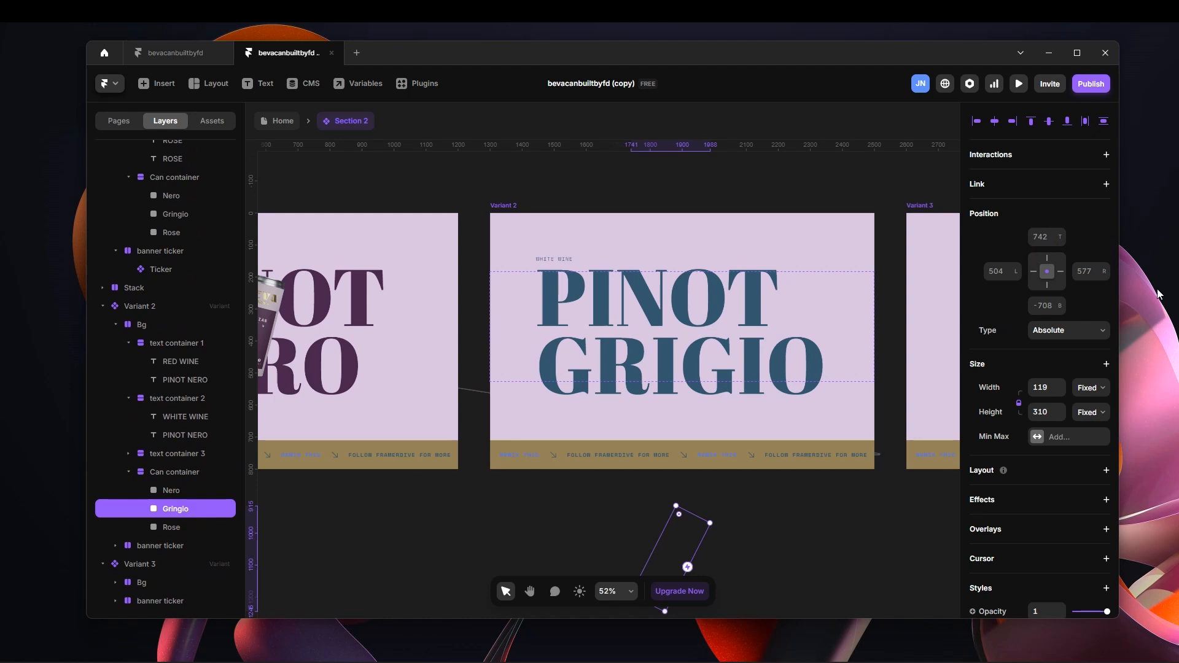
{"action": "left_click_drag", "start_coordinate": [1061, 307], "coordinate": [1062, 163]}
{"action": "left_click", "coordinate": [1047, 287]}
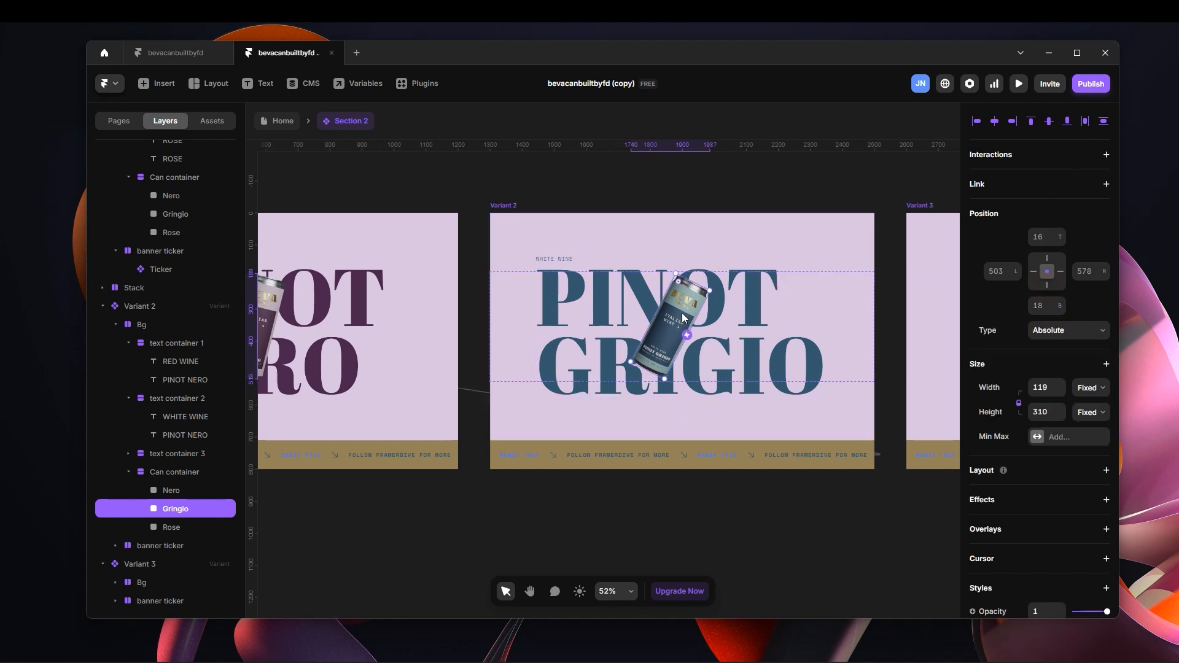
Move text container 1 in Variant 3 out past the frame's left edge to a left offset of -1161, and remove its left pin.
{"action": "left_click", "coordinate": [793, 194]}
{"action": "key", "text": "space"}
{"action": "left_click_drag", "start_coordinate": [821, 182], "coordinate": [636, 190]}
{"action": "left_click_drag", "start_coordinate": [729, 184], "coordinate": [618, 175]}
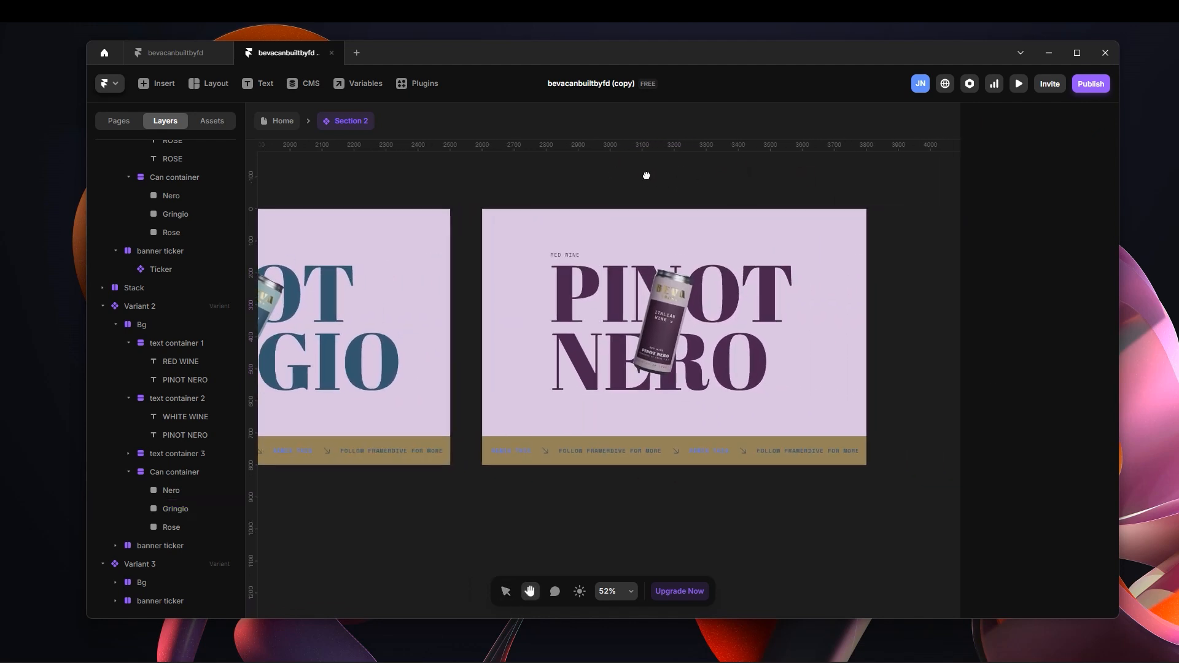
{"action": "left_click", "coordinate": [499, 205]}
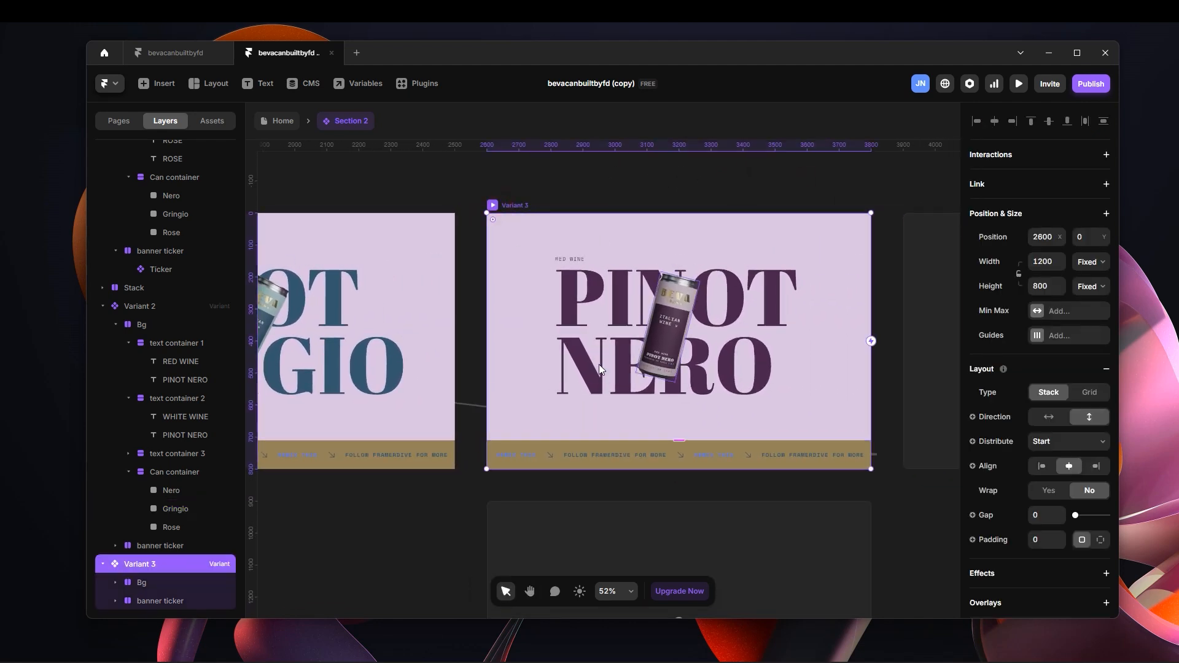
{"action": "left_click", "coordinate": [660, 337]}
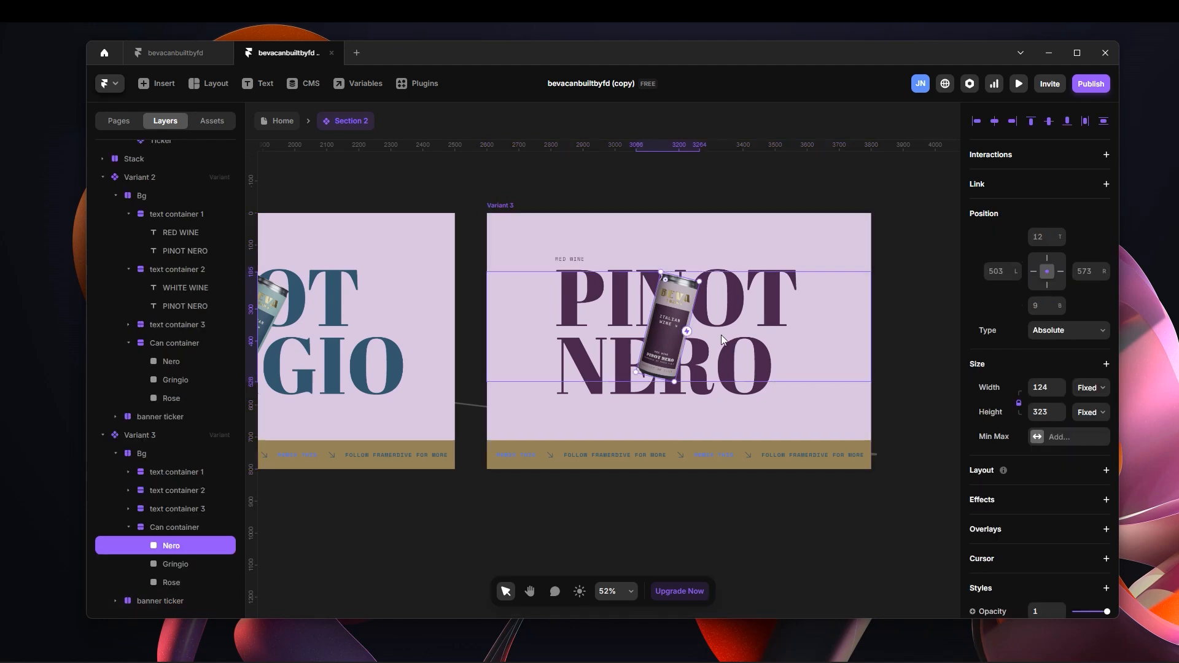
{"action": "left_click", "coordinate": [571, 262]}
{"action": "left_click", "coordinate": [625, 264]}
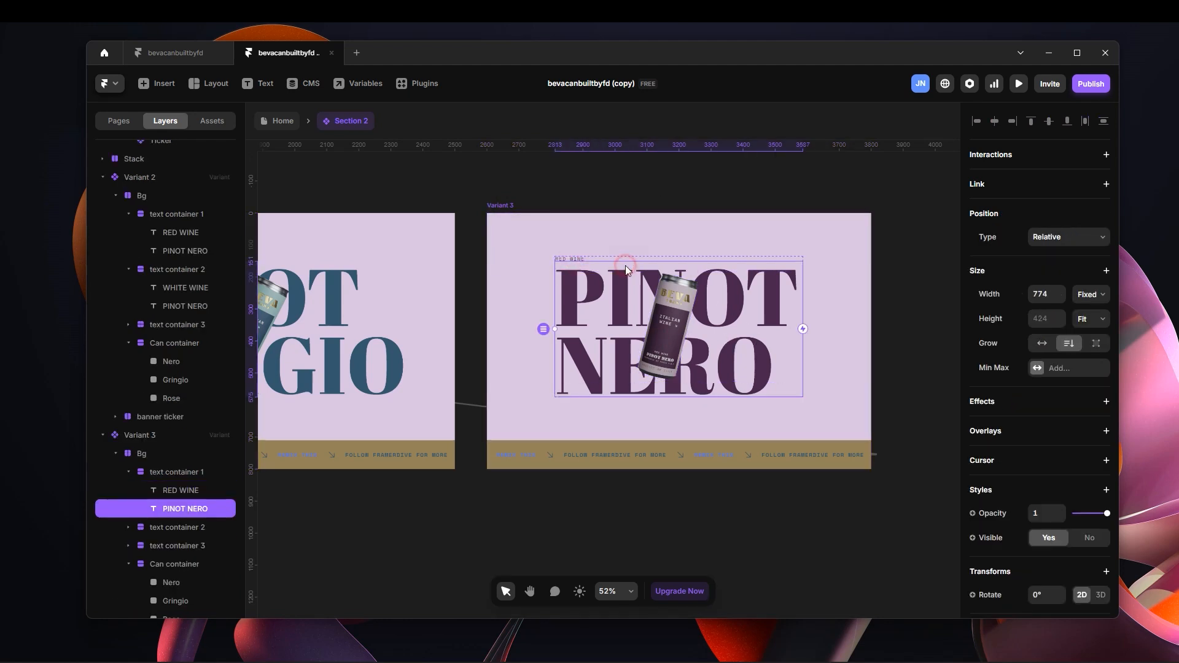
{"action": "left_click", "coordinate": [223, 473]}
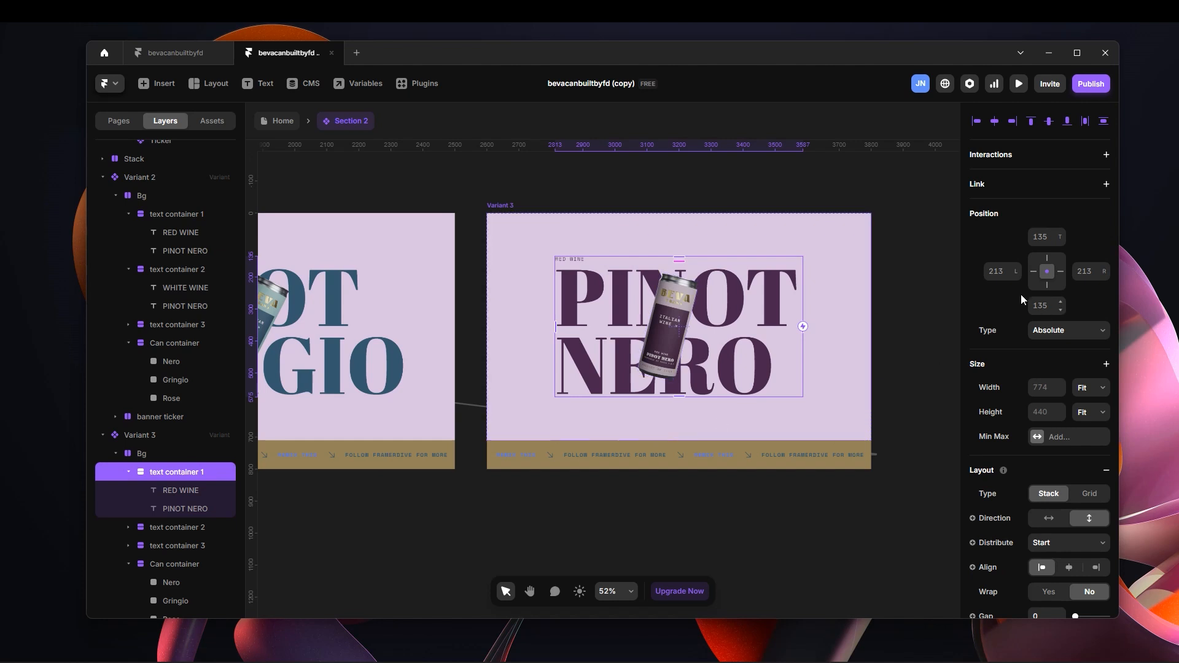
{"action": "left_click_drag", "start_coordinate": [1016, 275], "coordinate": [1059, 483]}
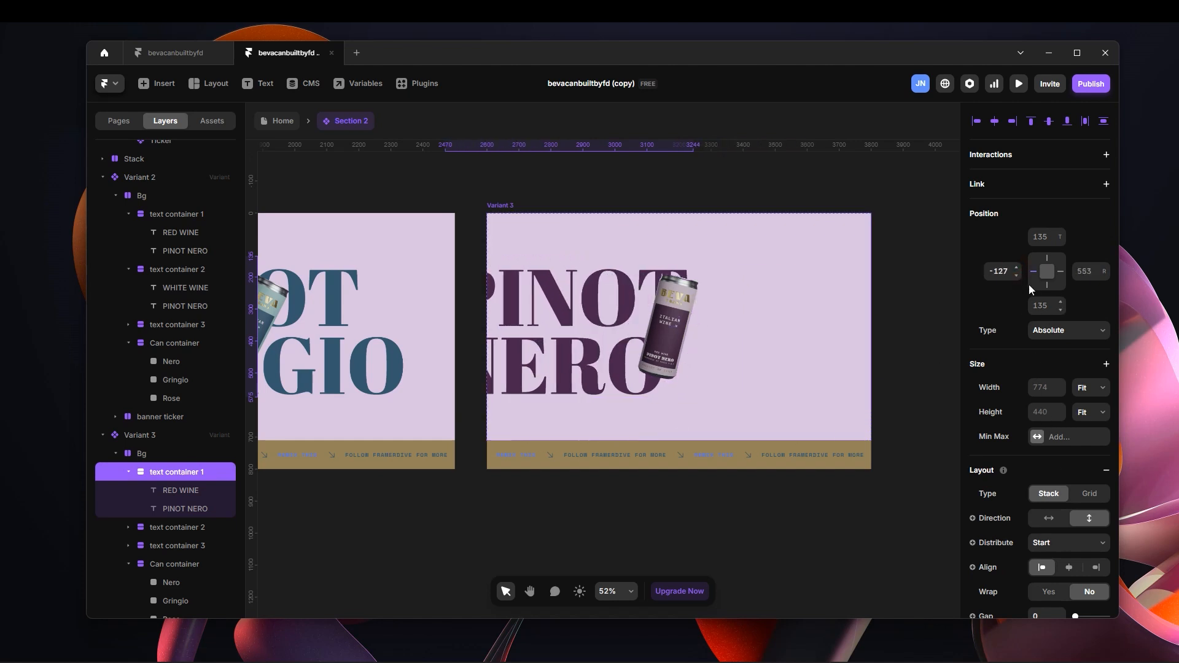
{"action": "mouse_move", "coordinate": [1017, 267]}
{"action": "left_mouse_down"}
{"action": "mouse_move", "coordinate": [1033, 339]}
{"action": "mouse_move", "coordinate": [1000, 265]}
{"action": "left_mouse_up"}
{"action": "scroll", "coordinate": [649, 337], "scroll_direction": "down", "scroll_amount": 3}
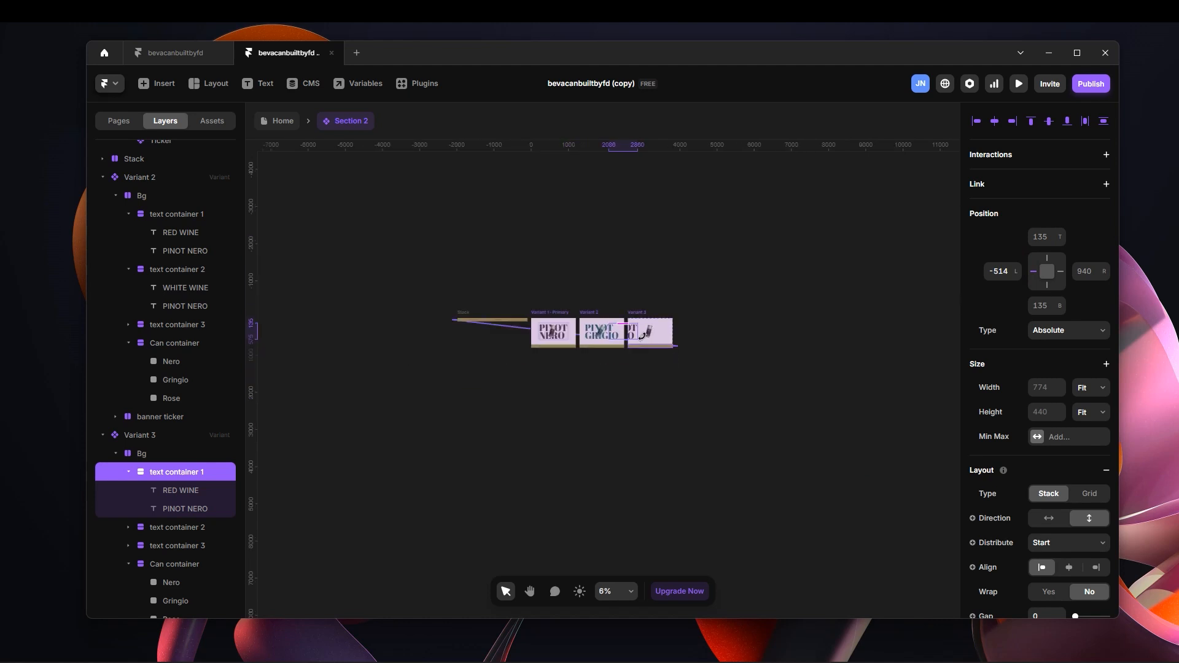
{"action": "scroll", "coordinate": [659, 333], "scroll_direction": "up", "scroll_amount": 2}
{"action": "left_click_drag", "start_coordinate": [1021, 284], "coordinate": [1023, 330]}
{"action": "left_click_drag", "start_coordinate": [1016, 273], "coordinate": [1013, 350]}
{"action": "left_click_drag", "start_coordinate": [1015, 273], "coordinate": [1014, 294]}
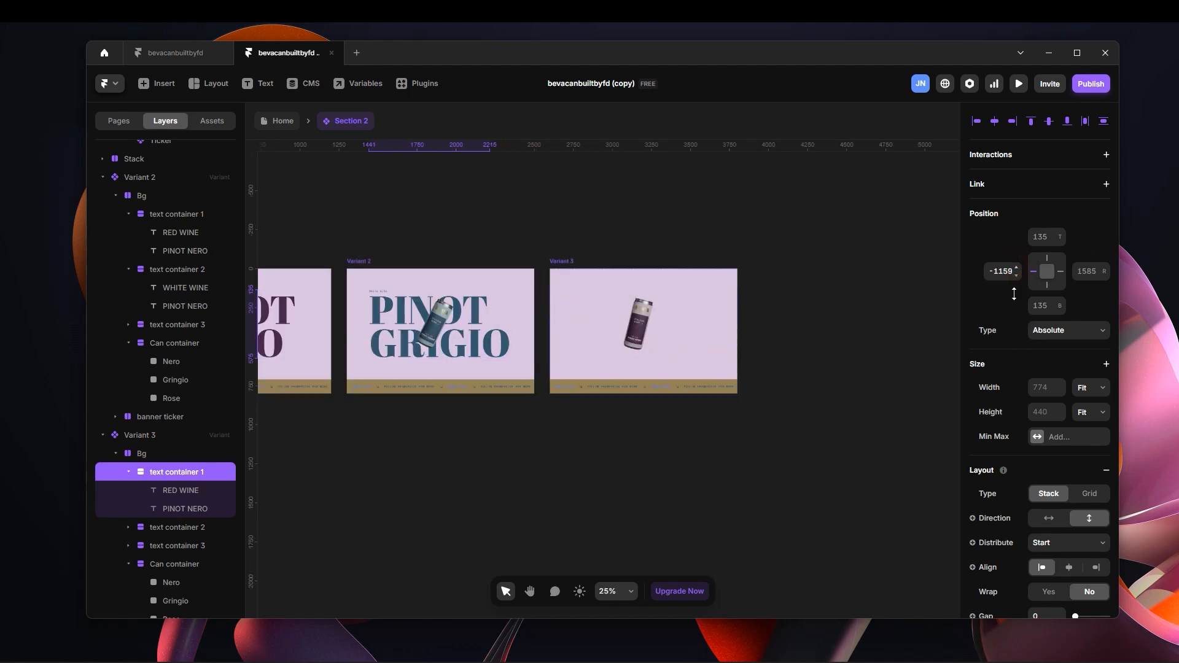
Move Variant 3's Nero can above the frame to a top offset of -692.
{"action": "left_click", "coordinate": [626, 316]}
{"action": "left_click_drag", "start_coordinate": [1056, 235], "coordinate": [1066, 288]}
{"action": "left_click_drag", "start_coordinate": [1059, 237], "coordinate": [1060, 257]}
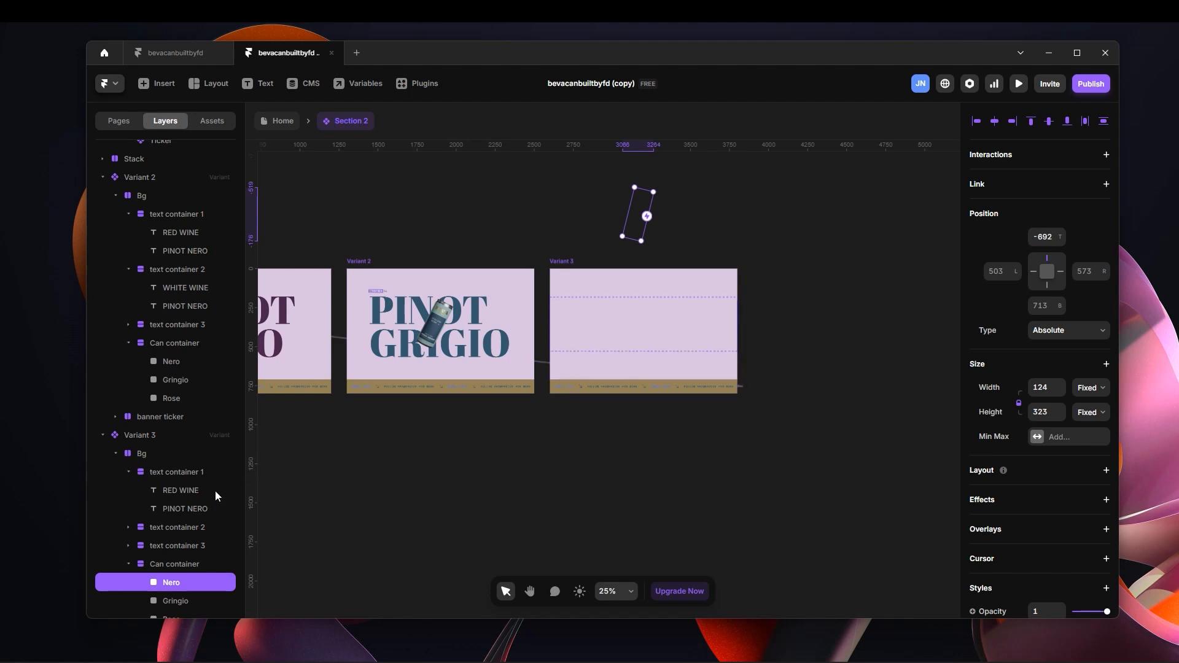
Center the Rose can and text container 3 horizontally in Variant 3, at left offsets of 540 and 260.
{"action": "scroll", "coordinate": [215, 503], "scroll_direction": "down", "scroll_amount": 1}
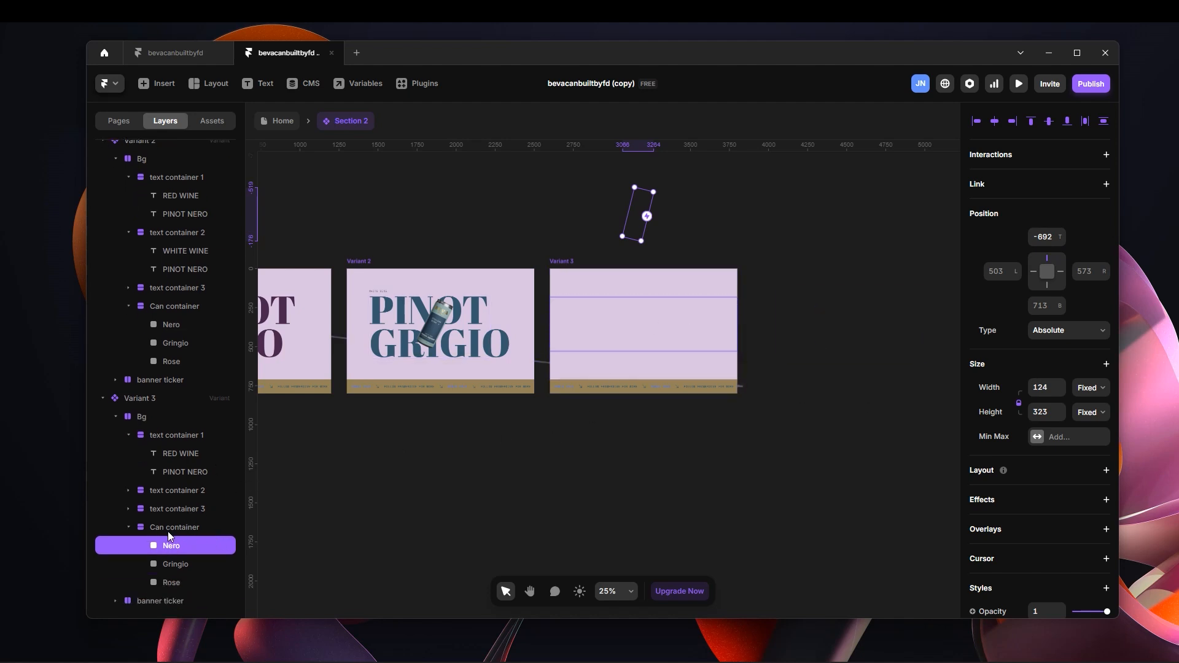
{"action": "left_click", "coordinate": [181, 584]}
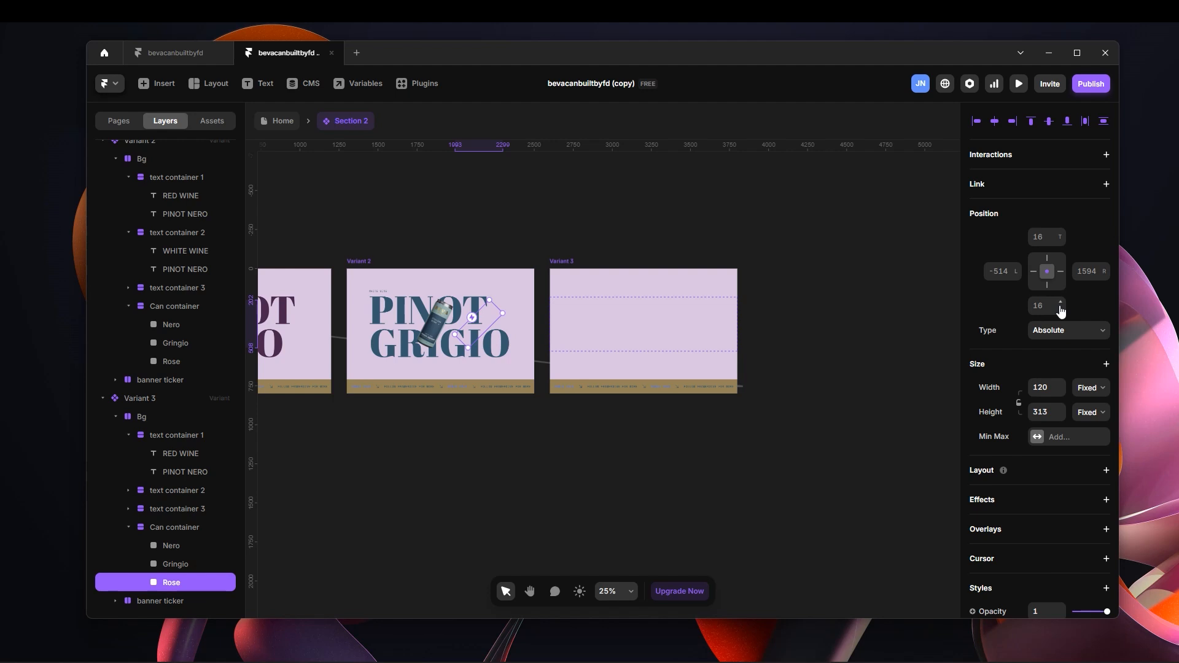
{"action": "left_click_drag", "start_coordinate": [1017, 279], "coordinate": [1027, 248]}
{"action": "key", "text": "alt+h"}
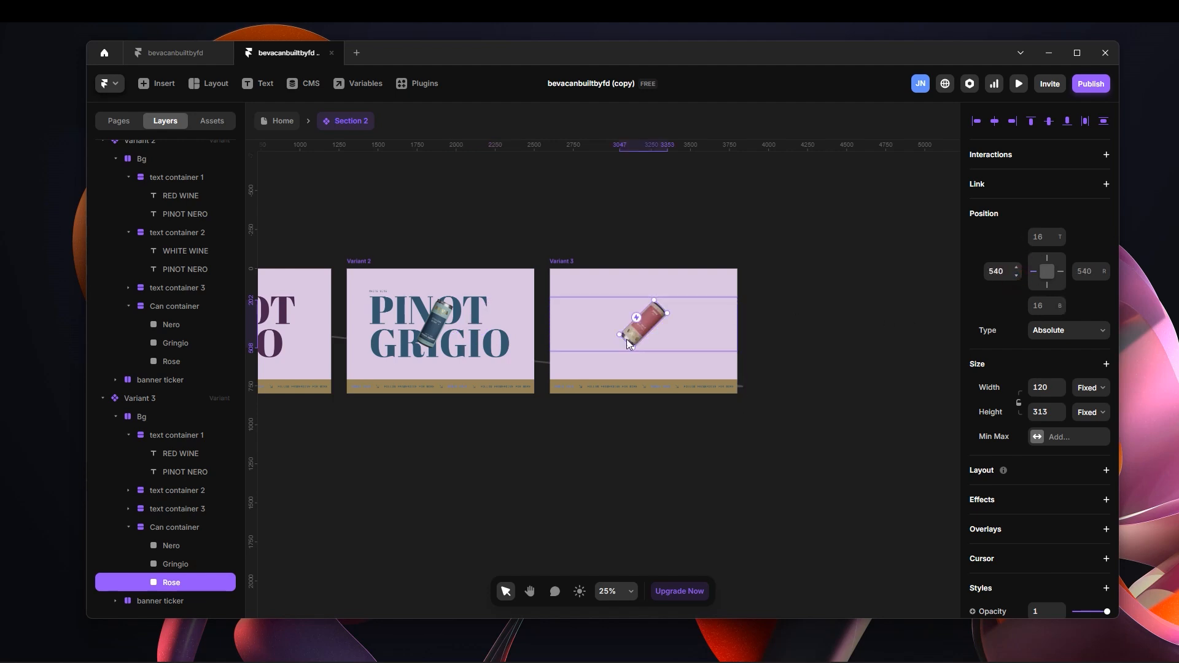
{"action": "left_click", "coordinate": [192, 509]}
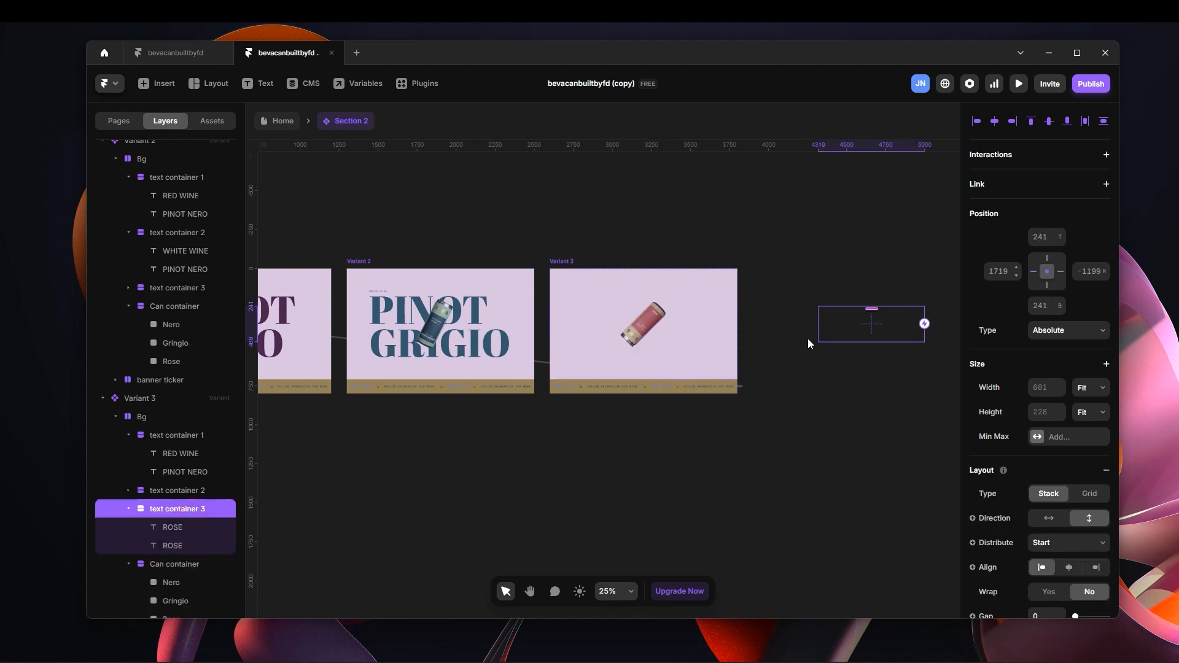
{"action": "key", "text": "alt+h"}
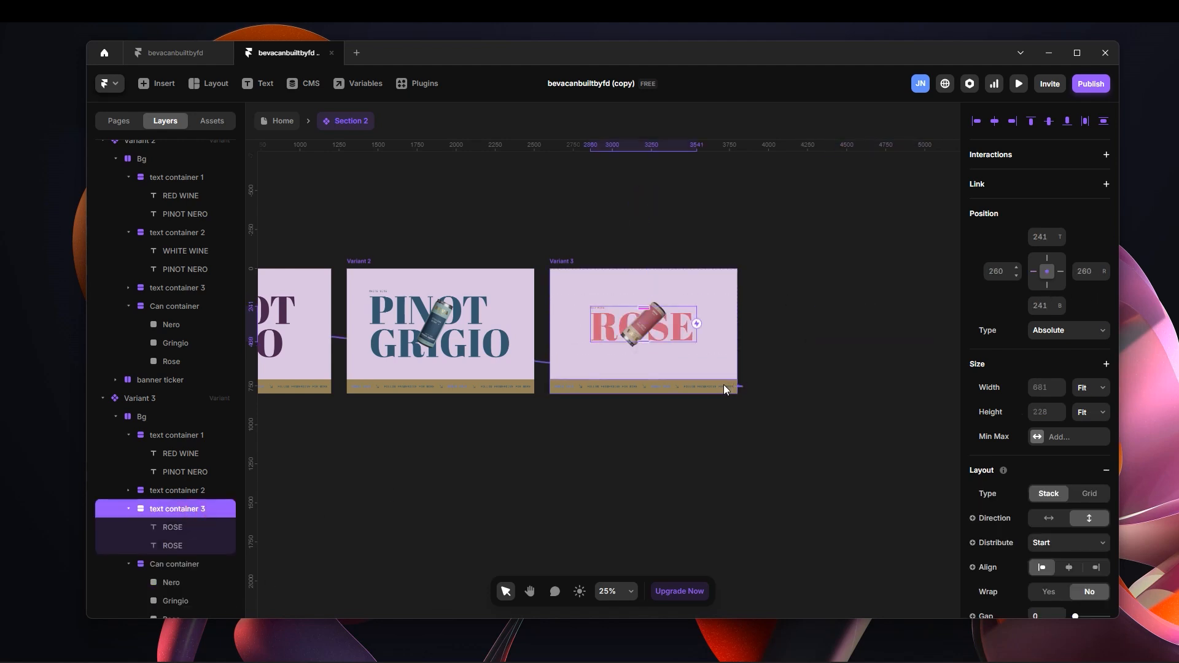
Check the placement of texts and cans from Variant 3 back to Variant 1.
{"action": "scroll", "coordinate": [632, 326], "scroll_direction": "up", "scroll_amount": 5}
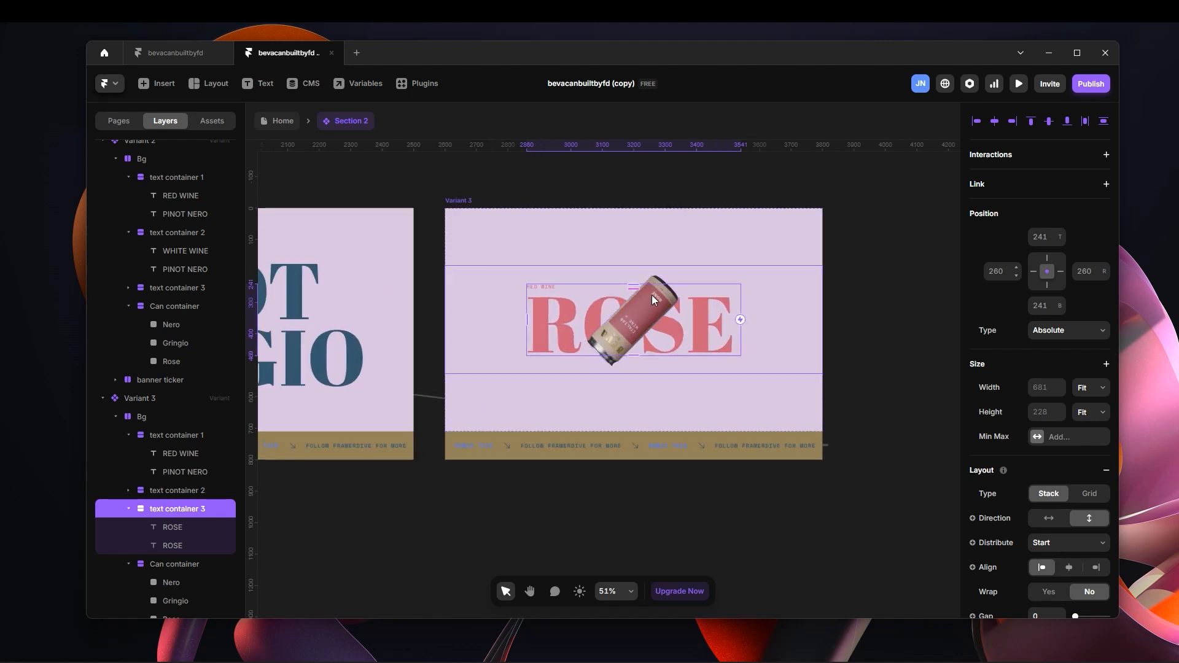
{"action": "scroll", "coordinate": [653, 299], "scroll_direction": "down", "scroll_amount": 1}
{"action": "left_click", "coordinate": [656, 191]}
{"action": "key", "text": "space"}
{"action": "left_click_drag", "start_coordinate": [613, 205], "coordinate": [758, 211]}
{"action": "left_click_drag", "start_coordinate": [688, 201], "coordinate": [721, 199]}
{"action": "scroll", "coordinate": [721, 199], "scroll_direction": "left", "scroll_amount": 10}
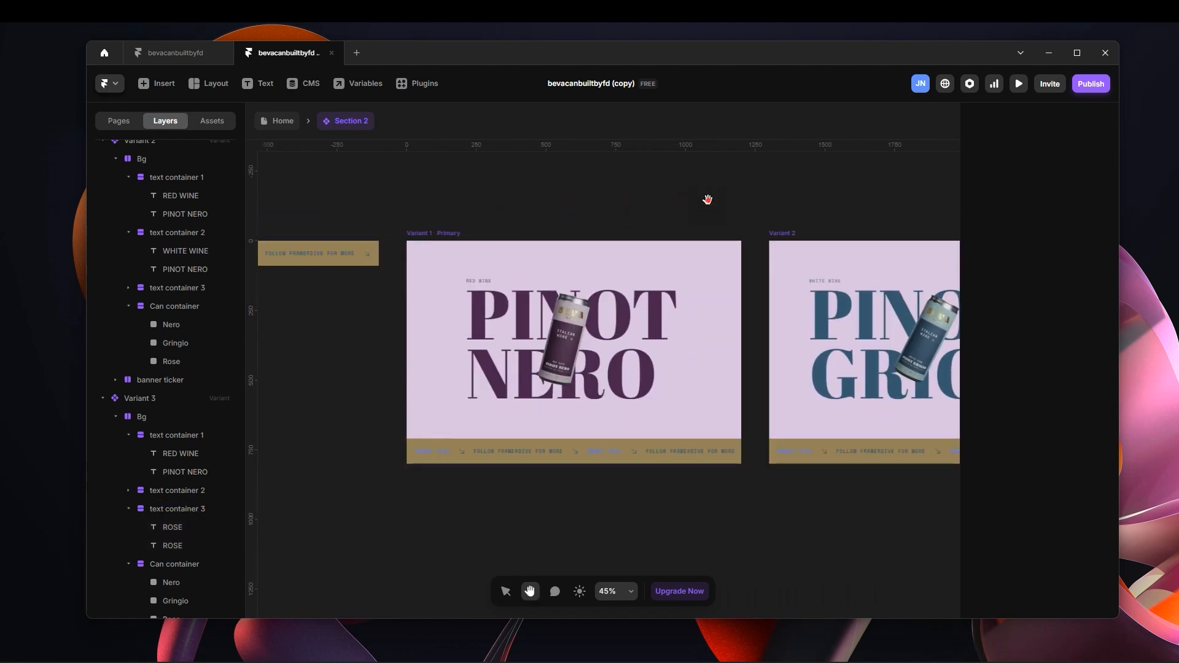
Review the Section 2 instance on the Home page and compare the text and can placement across its component variants.
{"action": "key", "text": "v"}
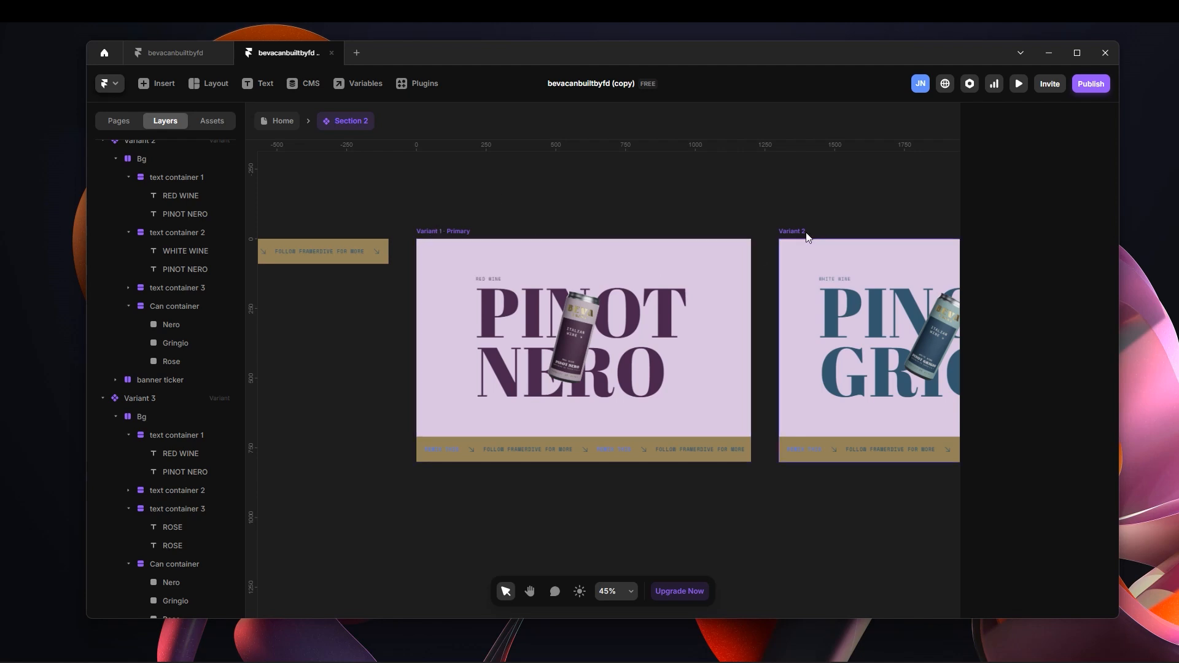
{"action": "scroll", "coordinate": [752, 206], "scroll_direction": "right", "scroll_amount": 2}
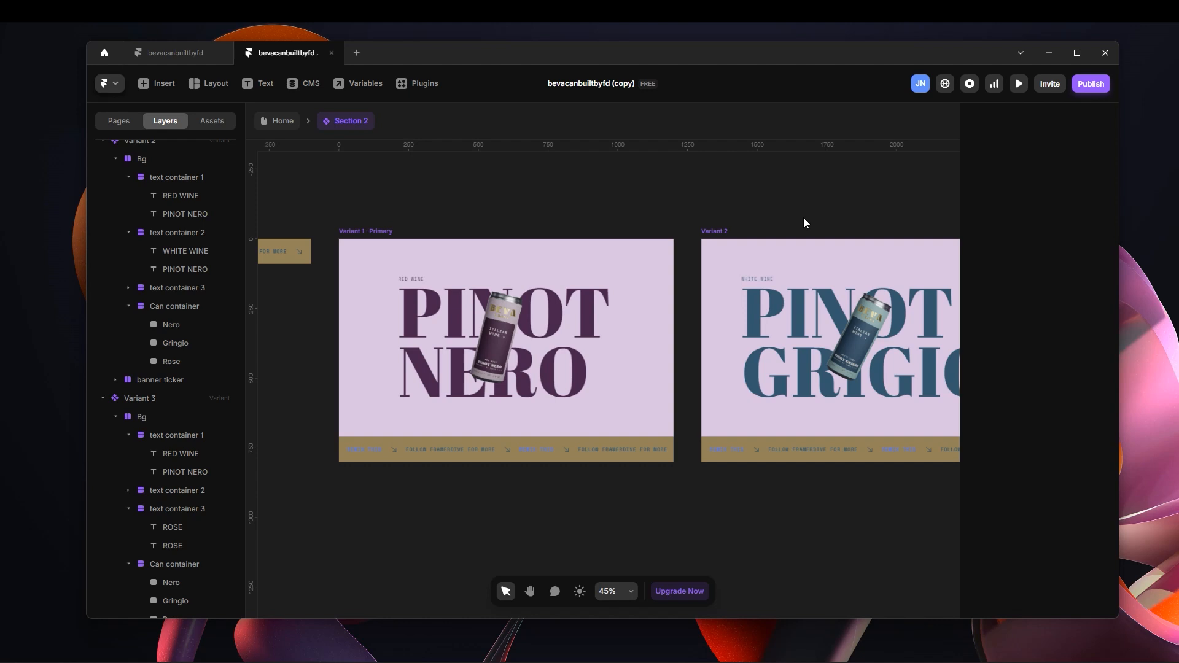
{"action": "left_click", "coordinate": [284, 121]}
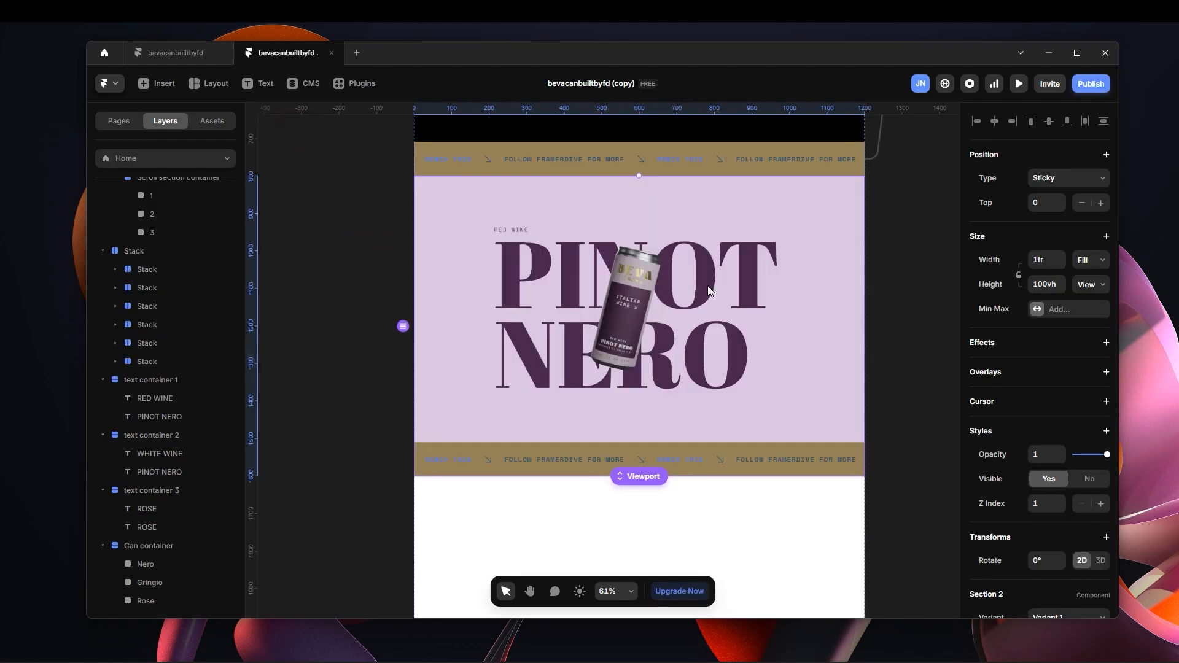
{"action": "double_click", "coordinate": [732, 311]}
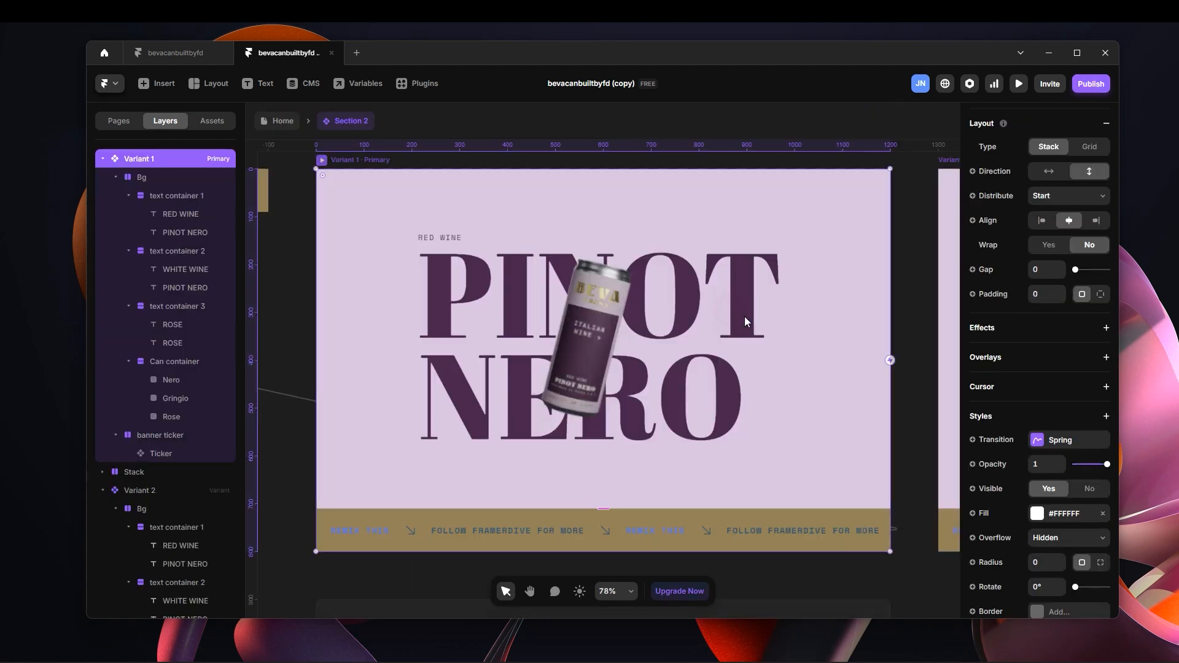
{"action": "scroll", "coordinate": [699, 359], "scroll_direction": "down", "scroll_amount": 3}
{"action": "left_click_drag", "start_coordinate": [831, 205], "coordinate": [721, 205]}
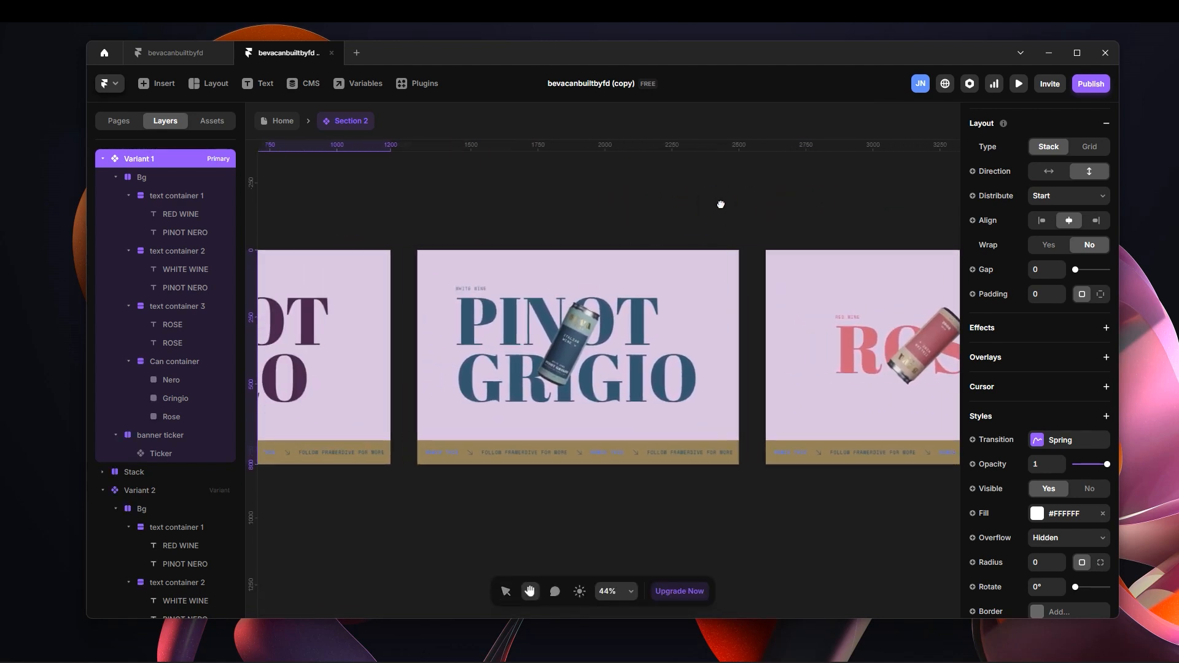
{"action": "left_click_drag", "start_coordinate": [482, 205], "coordinate": [552, 203]}
{"action": "left_click_drag", "start_coordinate": [387, 172], "coordinate": [521, 178]}
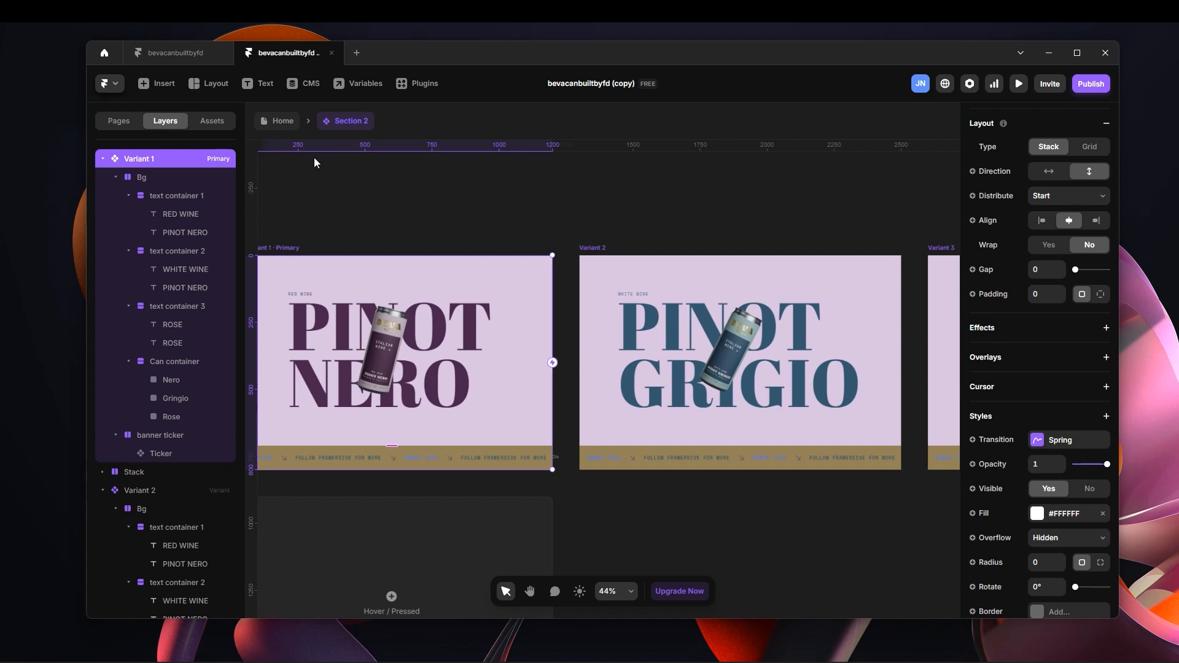
Return to the Home page and add a Scroll Variant effect to Section 2 with the trigger Section in View.
{"action": "left_click", "coordinate": [276, 120]}
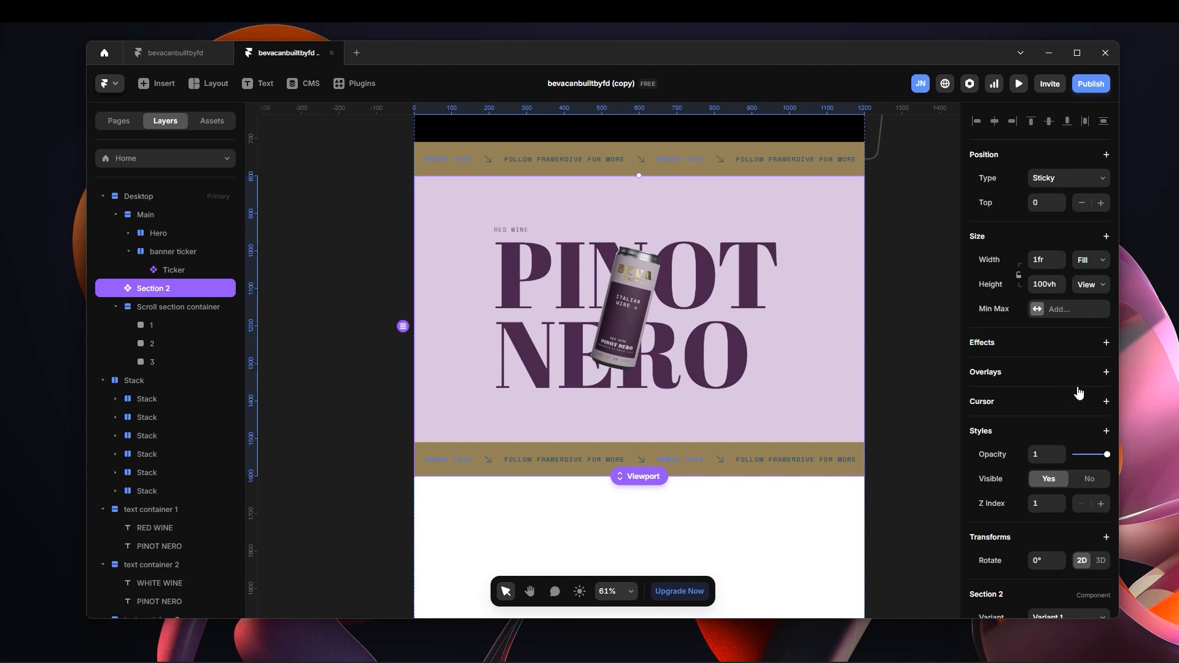
{"action": "left_click", "coordinate": [1105, 342]}
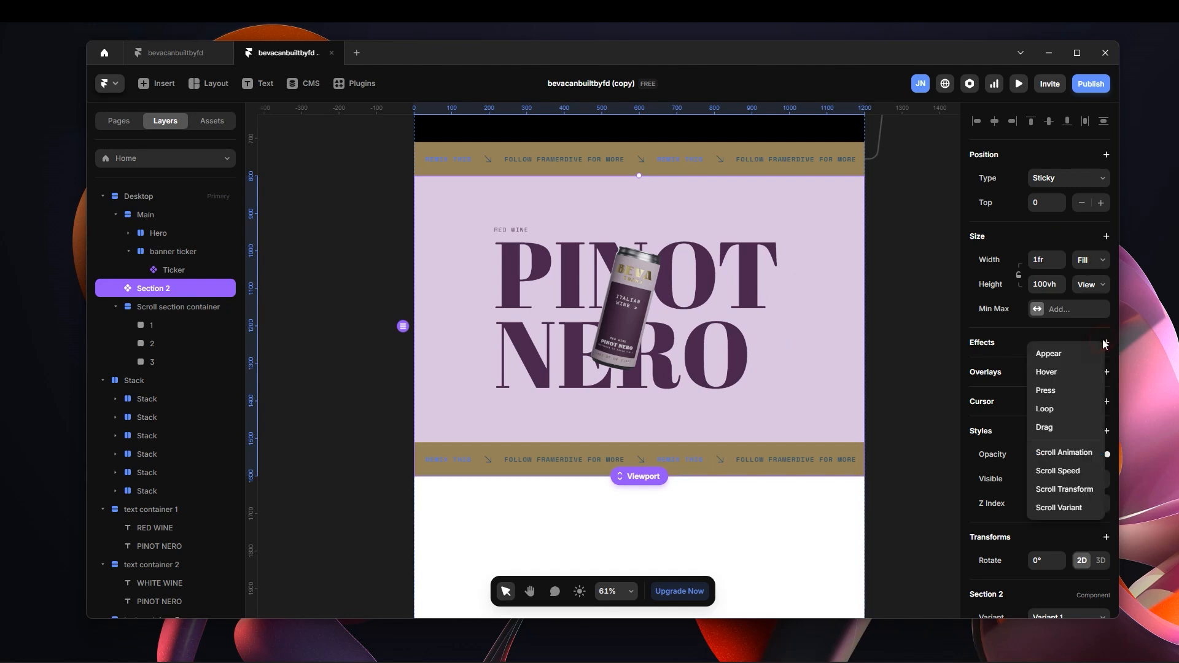
{"action": "left_click", "coordinate": [1070, 508]}
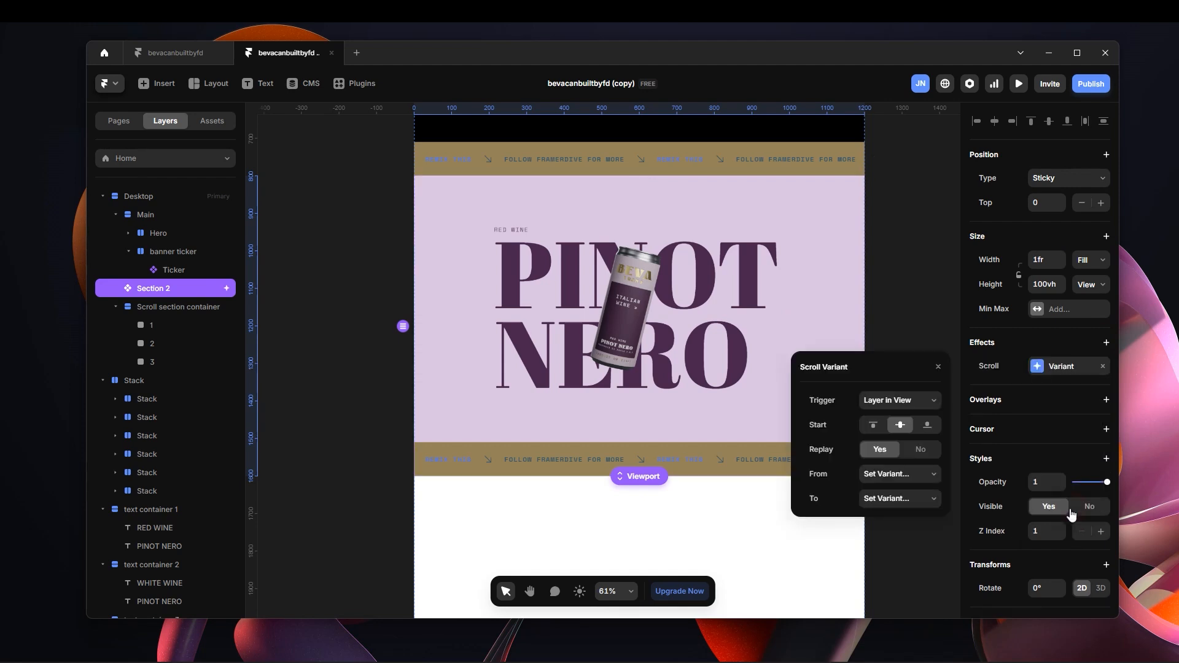
{"action": "left_click", "coordinate": [906, 403]}
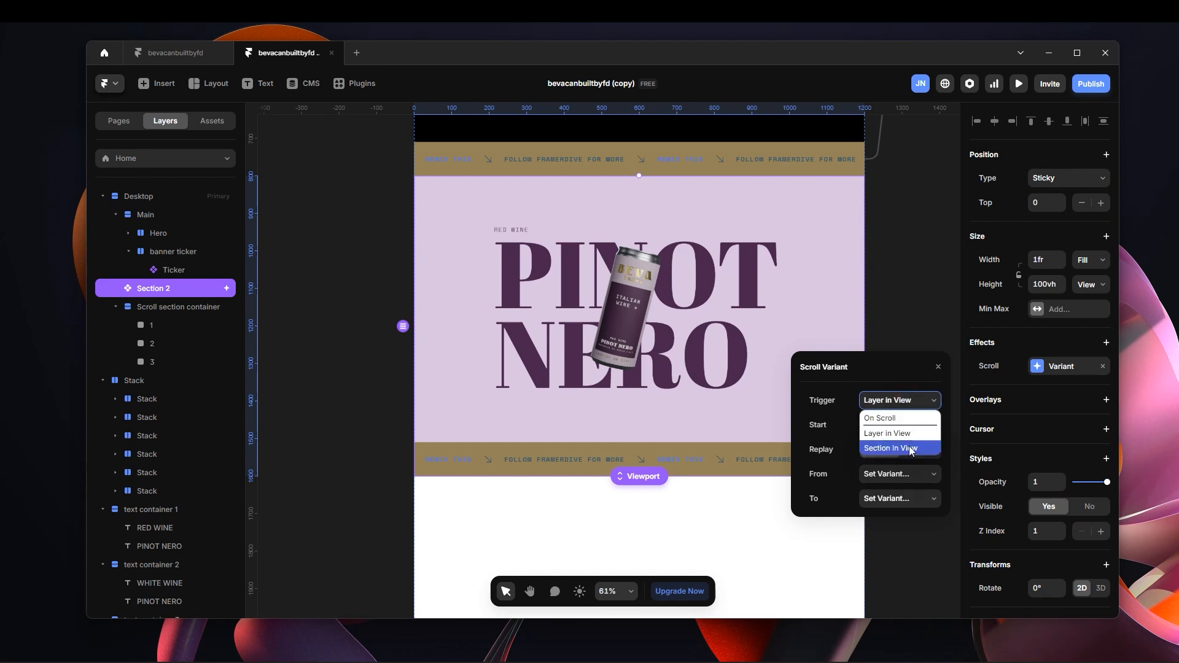
{"action": "left_click", "coordinate": [910, 449]}
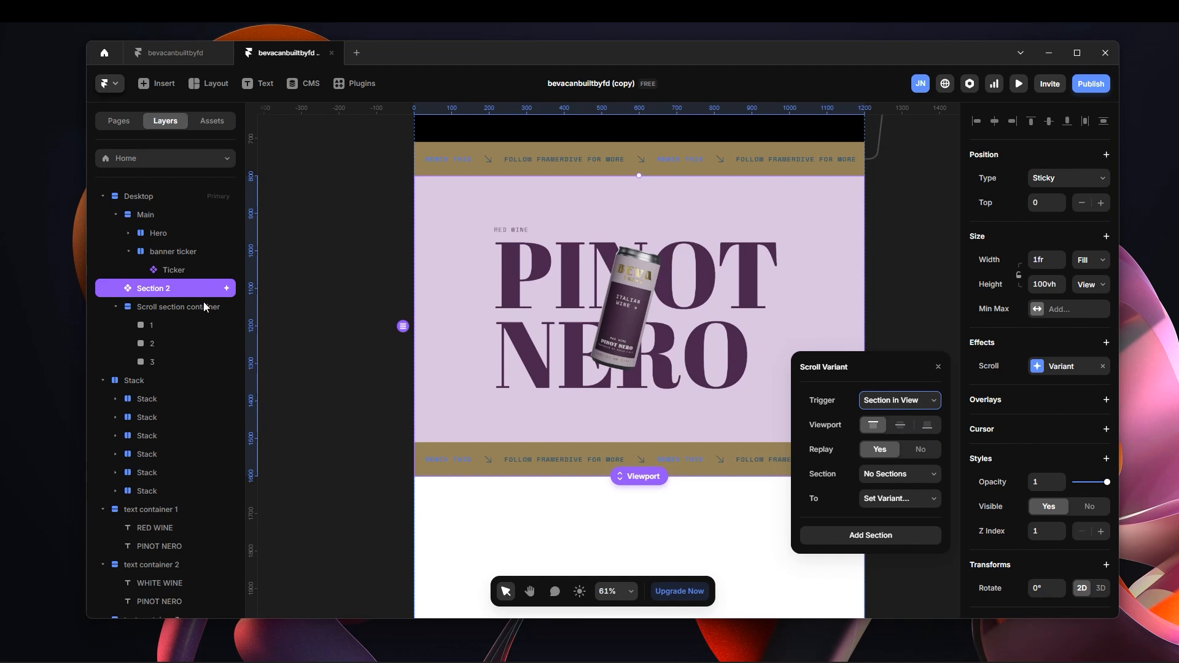
Turn frame 1 in the Scroll section container into a scroll section named 1.
{"action": "left_click", "coordinate": [190, 325]}
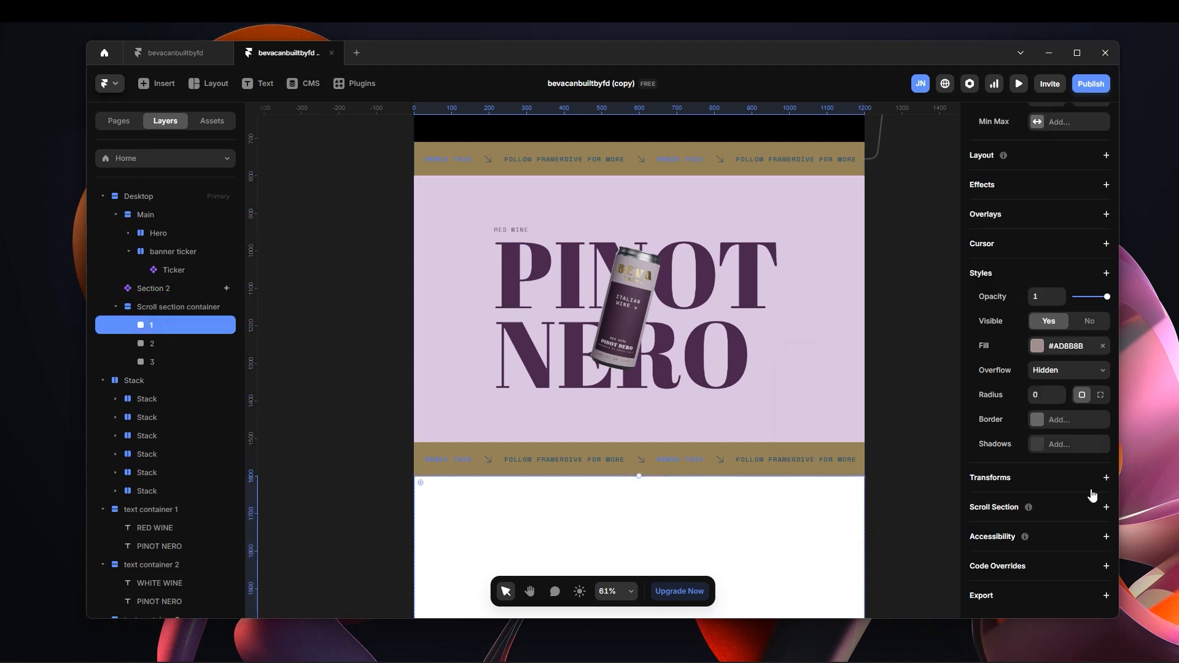
{"action": "scroll", "coordinate": [657, 453], "scroll_direction": "down", "scroll_amount": 5}
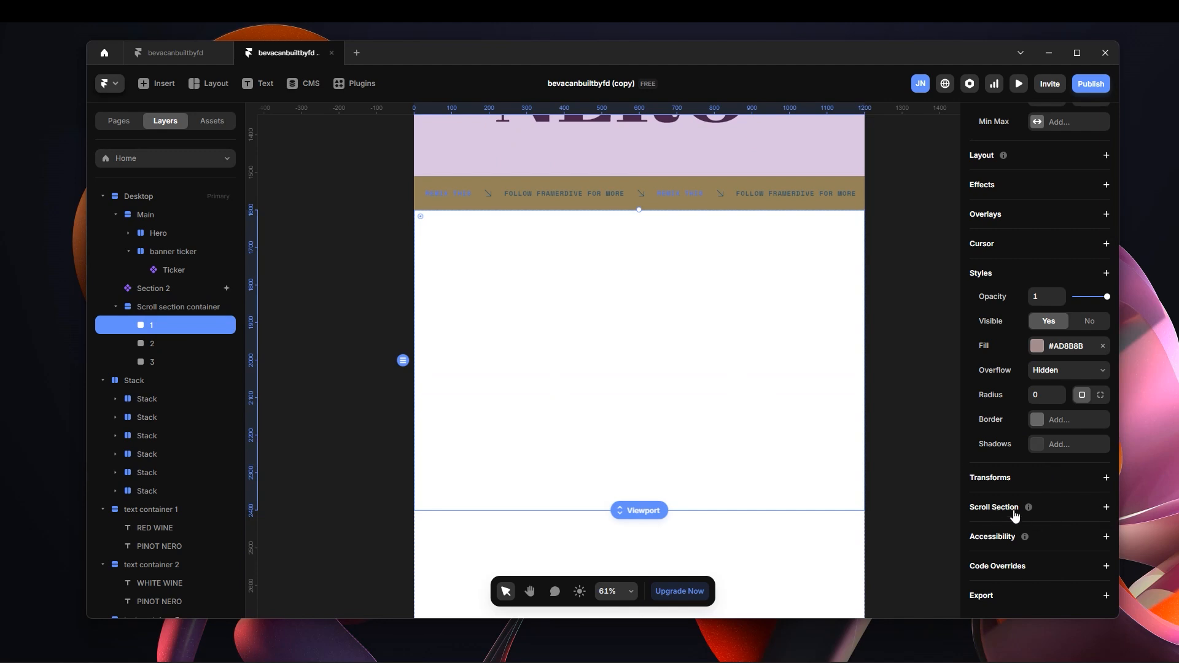
{"action": "left_click", "coordinate": [1105, 508]}
{"action": "left_click", "coordinate": [1054, 530]}
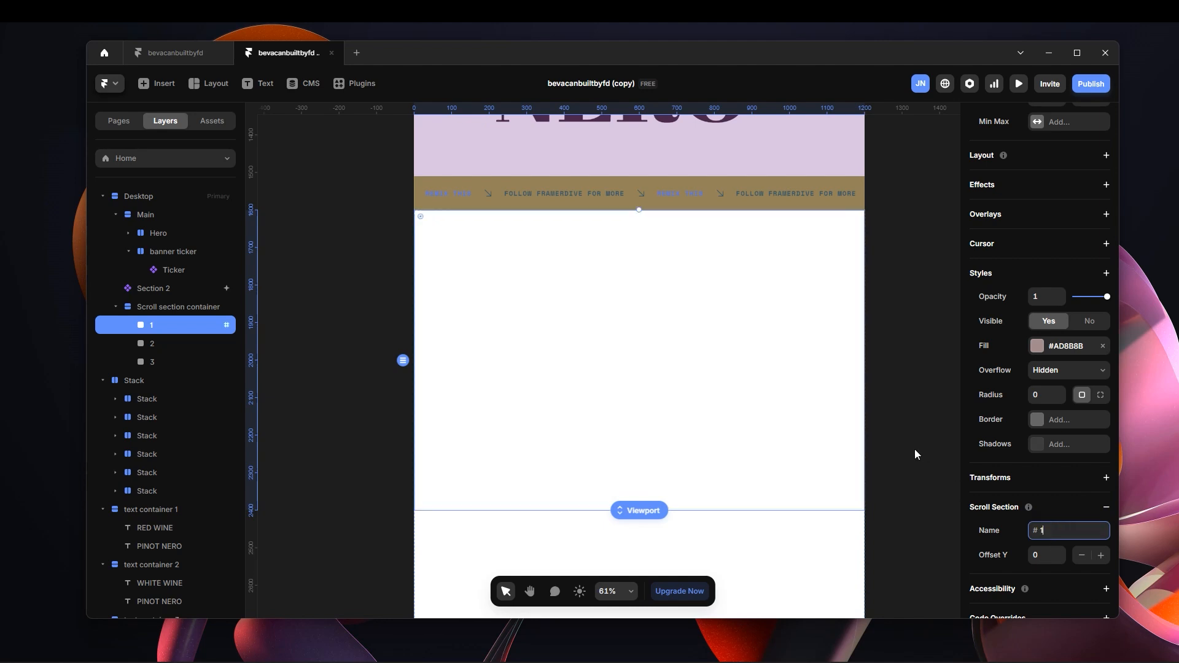
Turn frame 2 in the Scroll section container into a scroll section named 2.
{"action": "left_click", "coordinate": [163, 343]}
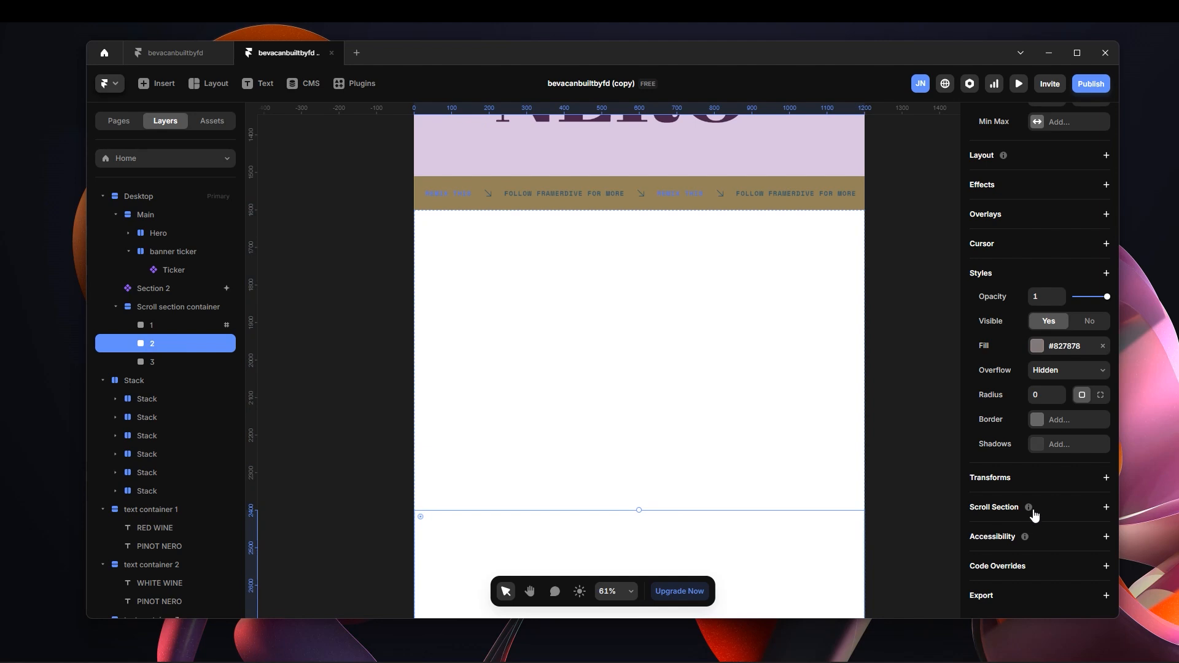
{"action": "left_click", "coordinate": [1091, 513]}
{"action": "left_click", "coordinate": [1067, 530]}
{"action": "type", "text": "2"}
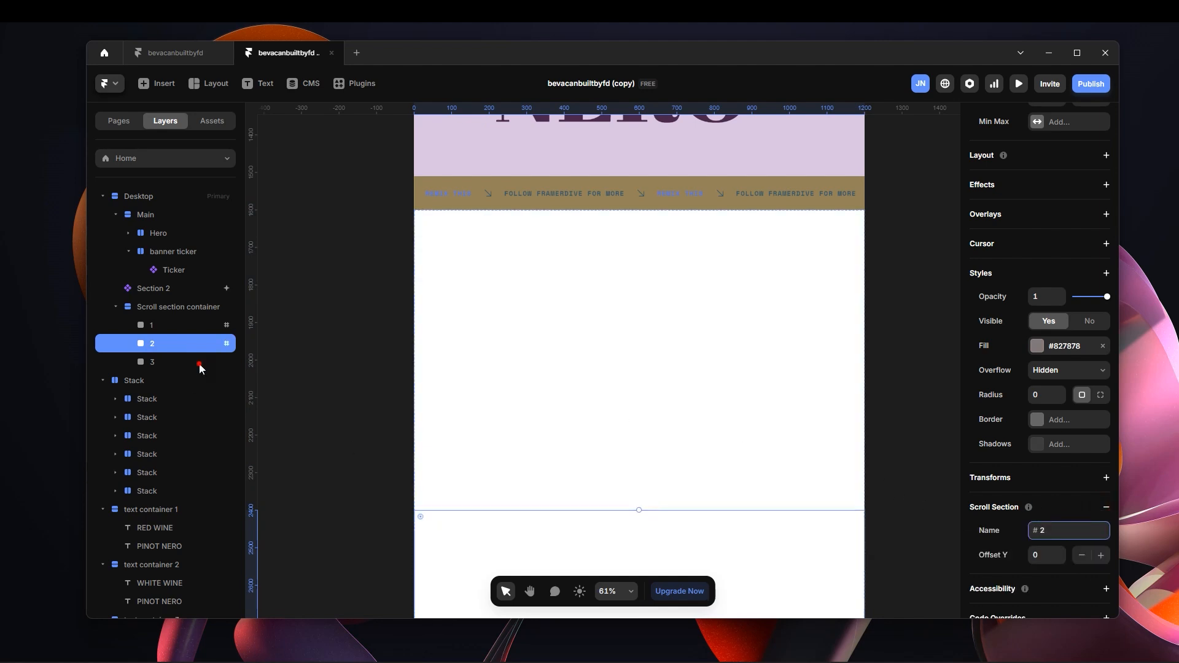
Turn frame 3 in the Scroll section container into a scroll section named 3.
{"action": "left_click", "coordinate": [199, 363]}
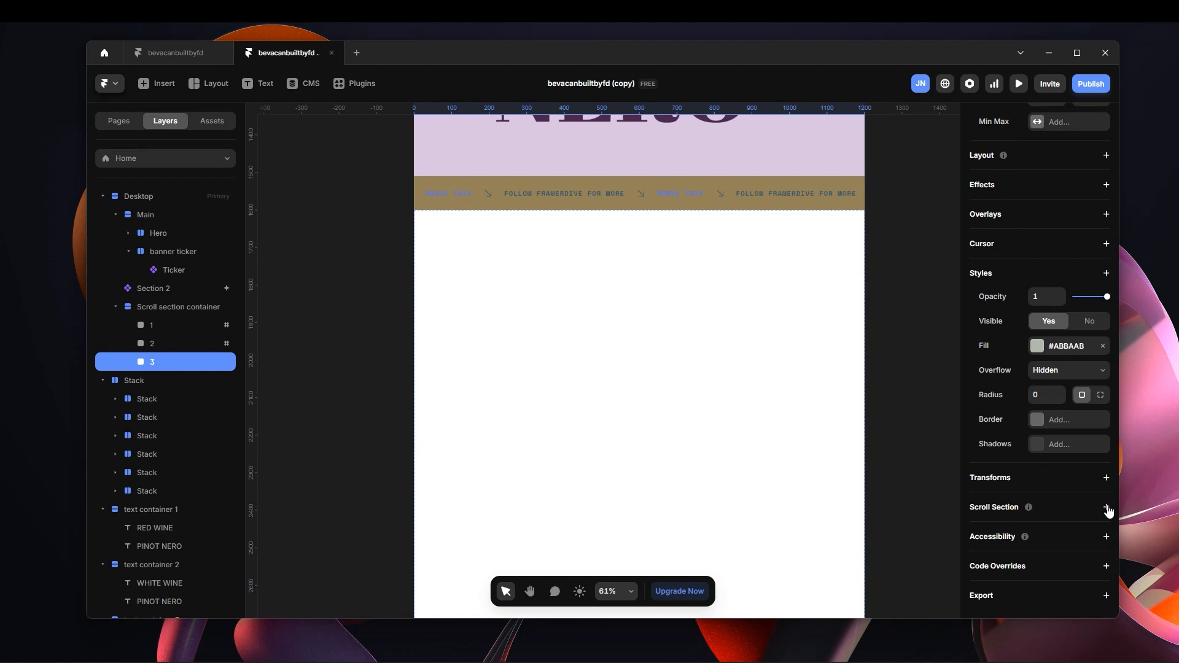
{"action": "left_click", "coordinate": [1105, 507]}
{"action": "left_click", "coordinate": [1067, 530]}
{"action": "type", "text": "3"}
{"action": "left_click", "coordinate": [882, 435]}
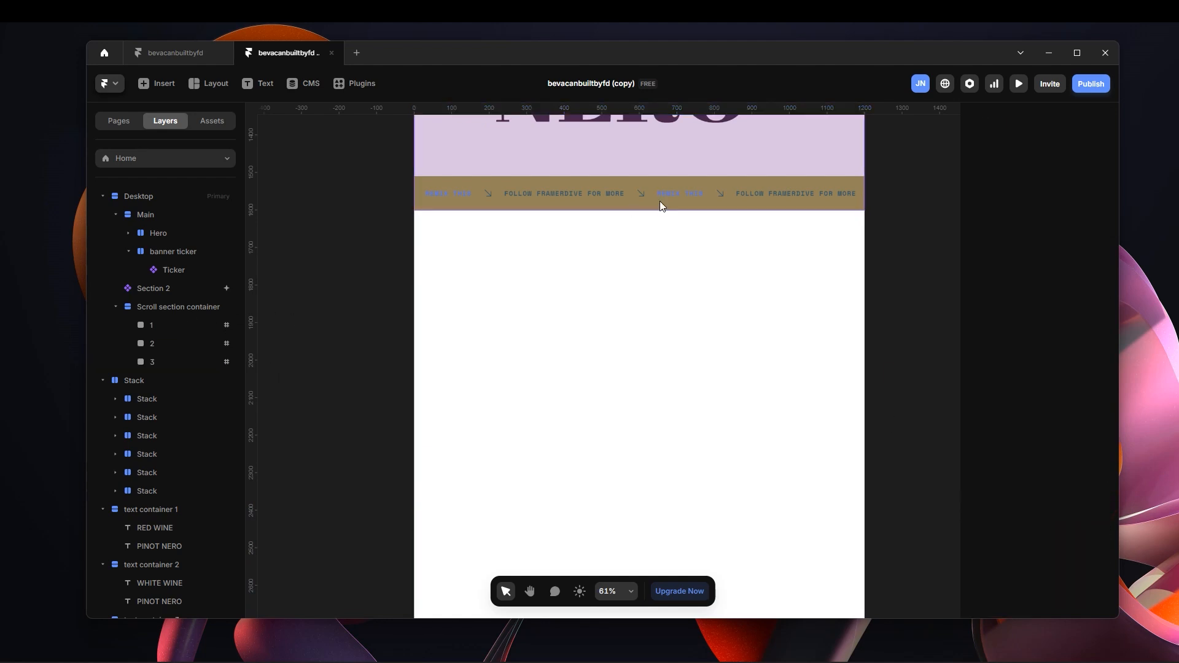
Set Section 2's Scroll Variant effect to trigger at the bottom of the viewport, with section #1 switching to Variant 1.
{"action": "scroll", "coordinate": [631, 208], "scroll_direction": "up", "scroll_amount": 6}
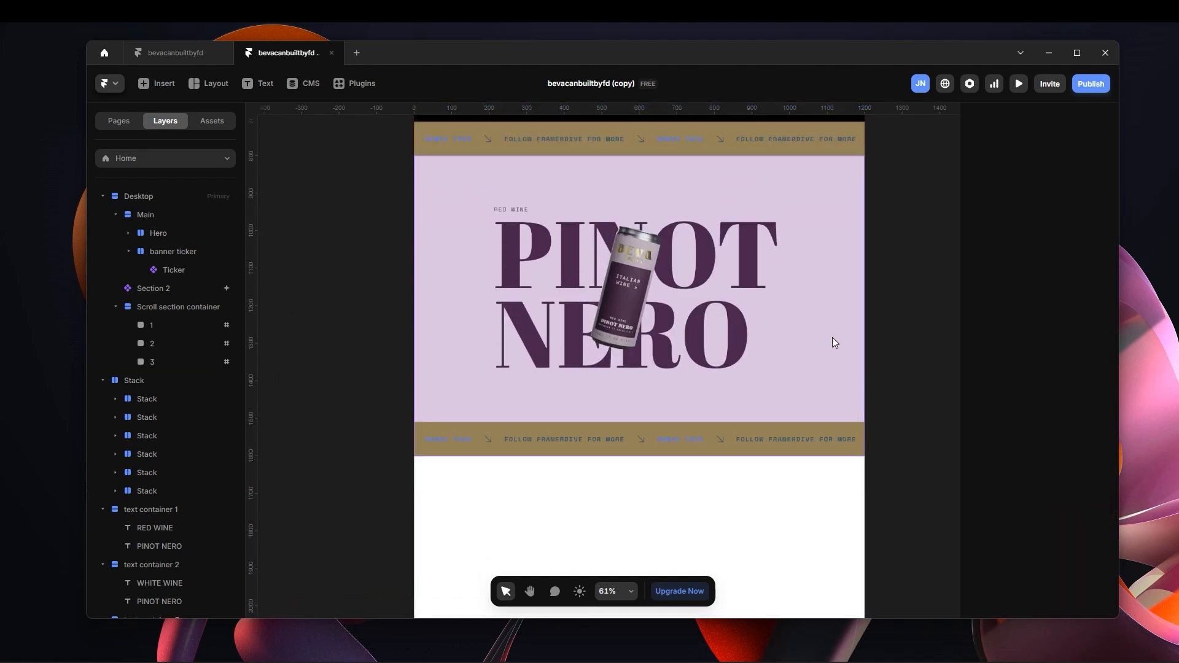
{"action": "left_click", "coordinate": [811, 314]}
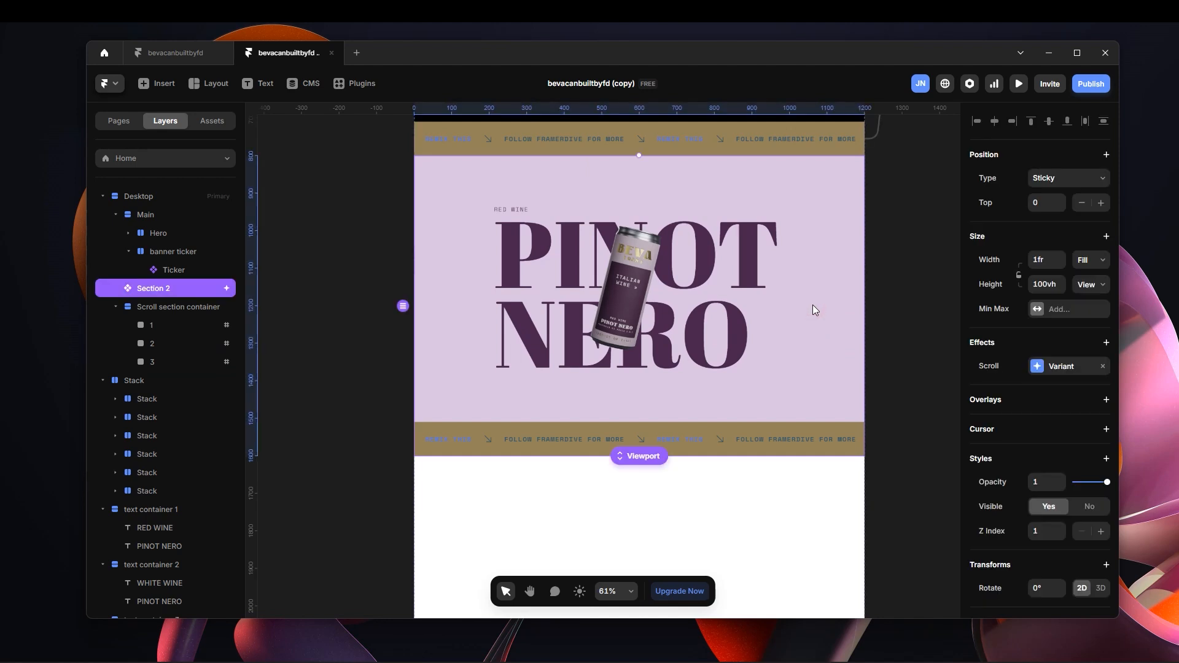
{"action": "left_click", "coordinate": [1045, 366]}
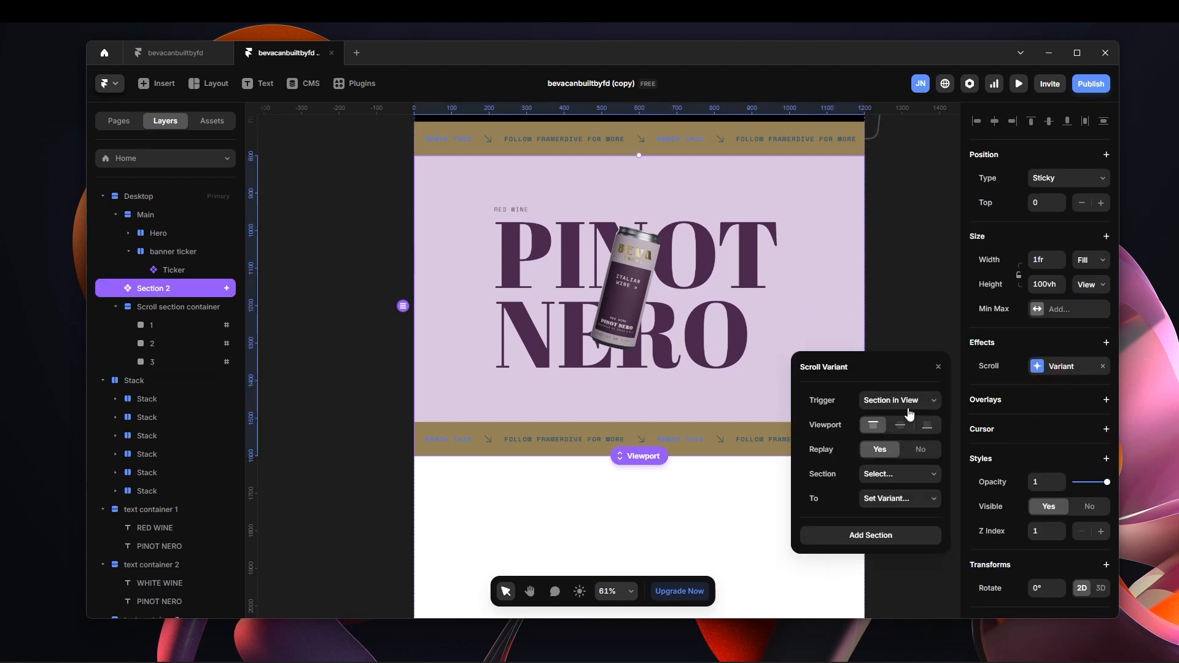
{"action": "left_click", "coordinate": [910, 405]}
{"action": "left_click", "coordinate": [907, 447]}
{"action": "left_click", "coordinate": [928, 426]}
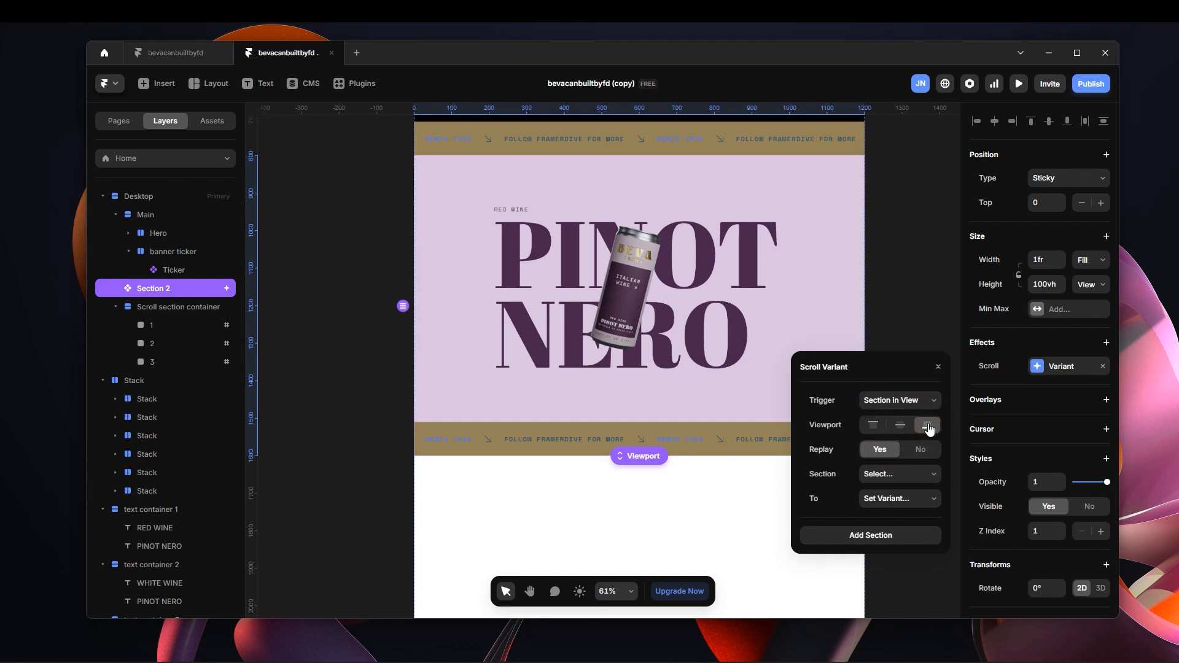
{"action": "left_click", "coordinate": [905, 477]}
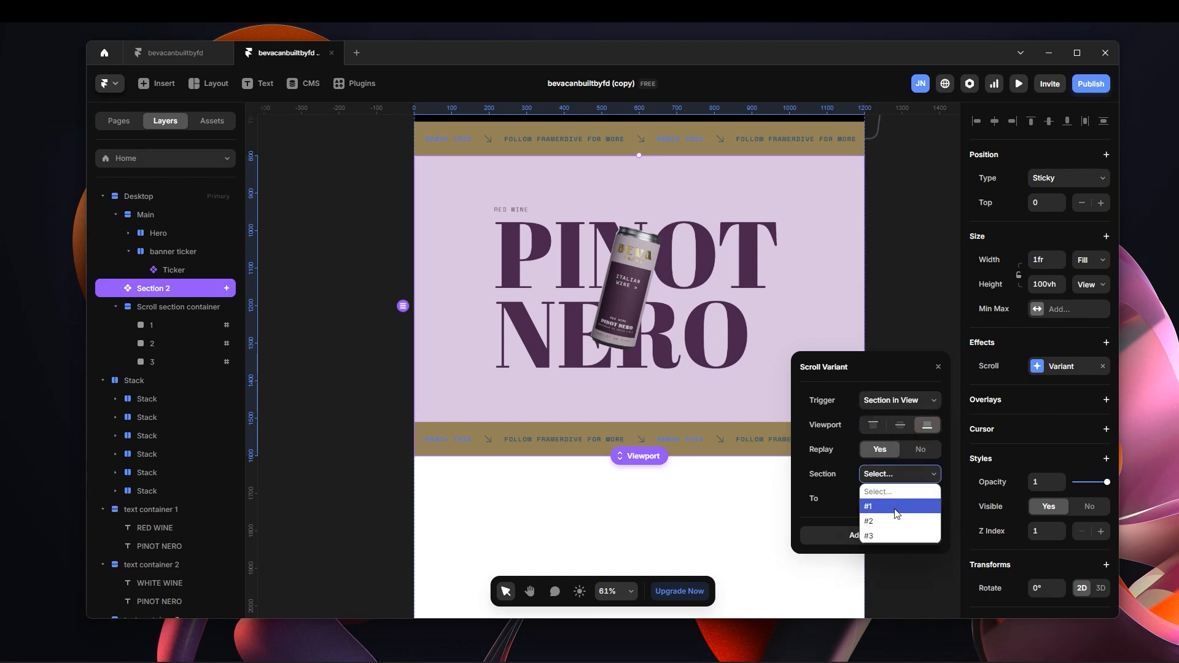
{"action": "left_click", "coordinate": [895, 507]}
{"action": "left_click", "coordinate": [907, 500]}
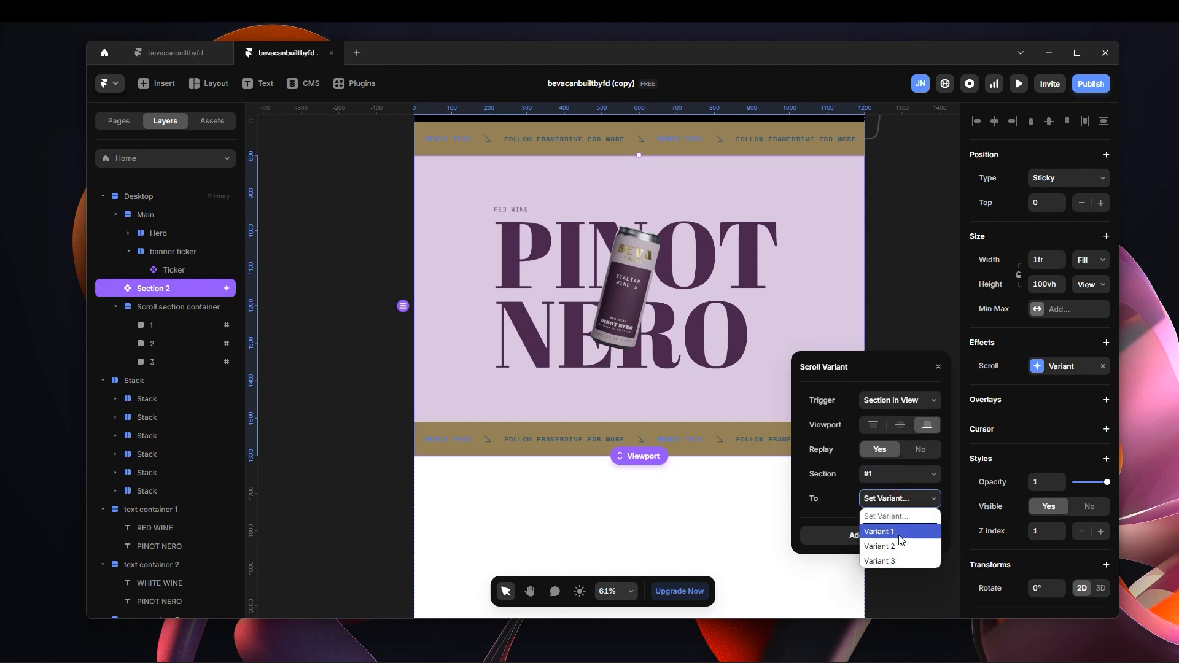
{"action": "left_click", "coordinate": [892, 533]}
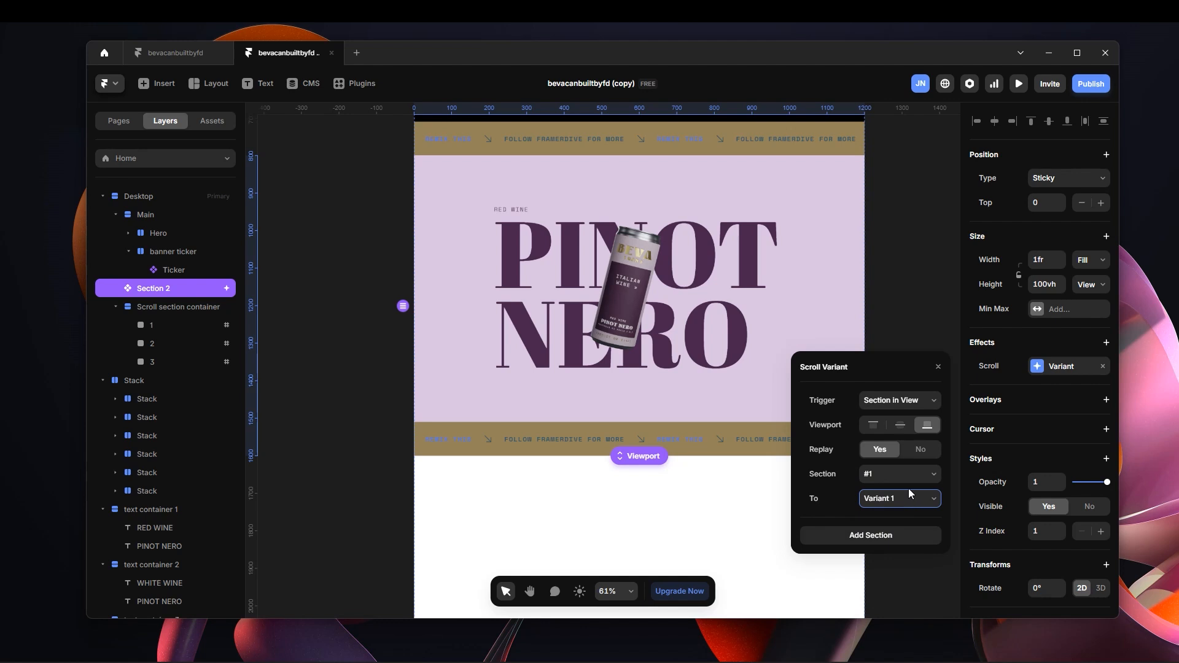
Add a second section to the Scroll Variant effect, with #2 switching to Variant 2.
{"action": "left_click", "coordinate": [900, 536]}
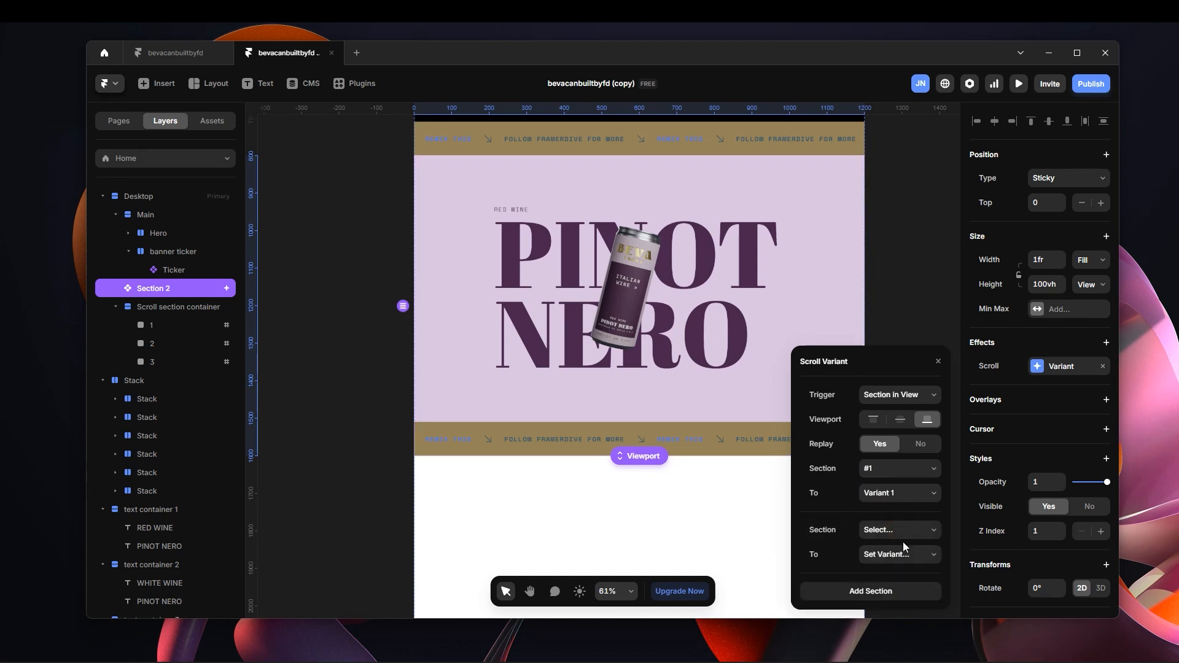
{"action": "left_click", "coordinate": [901, 532]}
{"action": "left_click", "coordinate": [887, 569]}
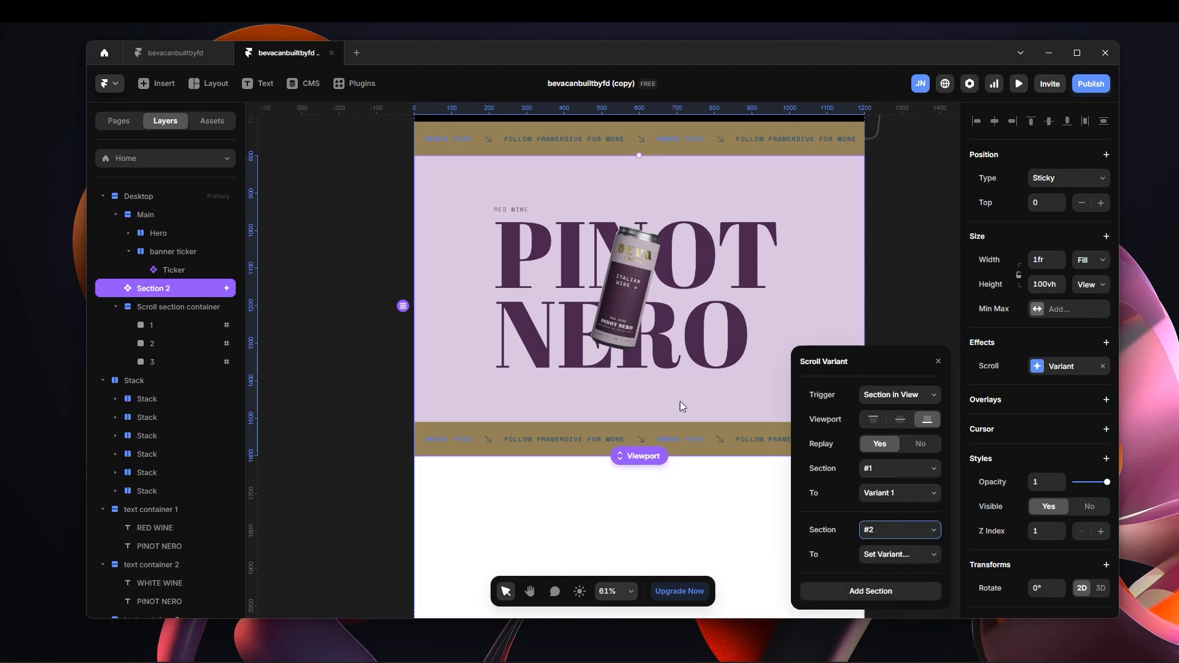
{"action": "scroll", "coordinate": [701, 443], "scroll_direction": "down", "scroll_amount": 10}
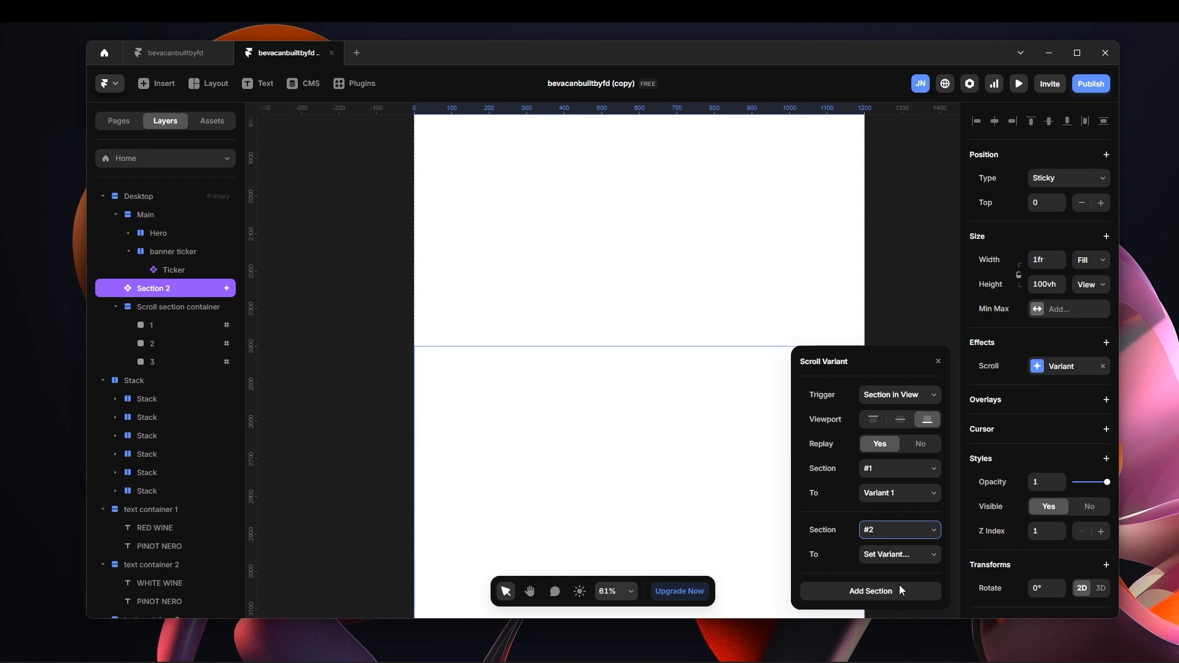
{"action": "scroll", "coordinate": [651, 393], "scroll_direction": "down", "scroll_amount": 3}
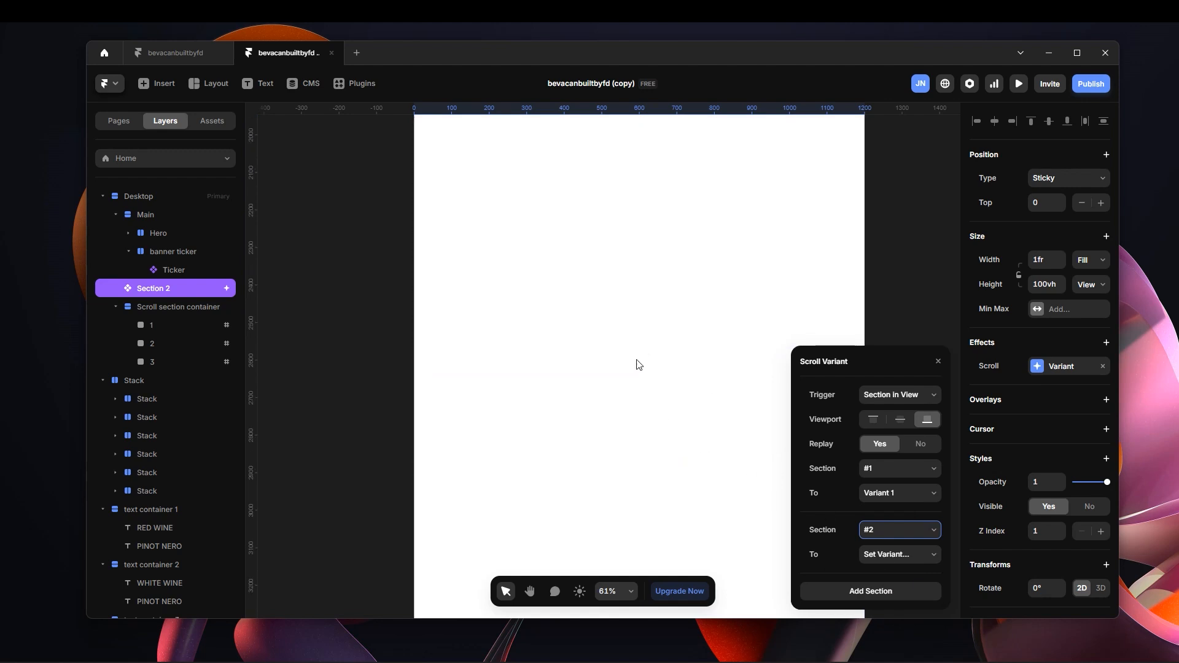
{"action": "left_click", "coordinate": [889, 554]}
{"action": "left_click", "coordinate": [901, 602]}
Add a third section to Section 2's Scroll Variant effect, with #3 switching to Variant 3.
{"action": "scroll", "coordinate": [572, 311], "scroll_direction": "down", "scroll_amount": 5}
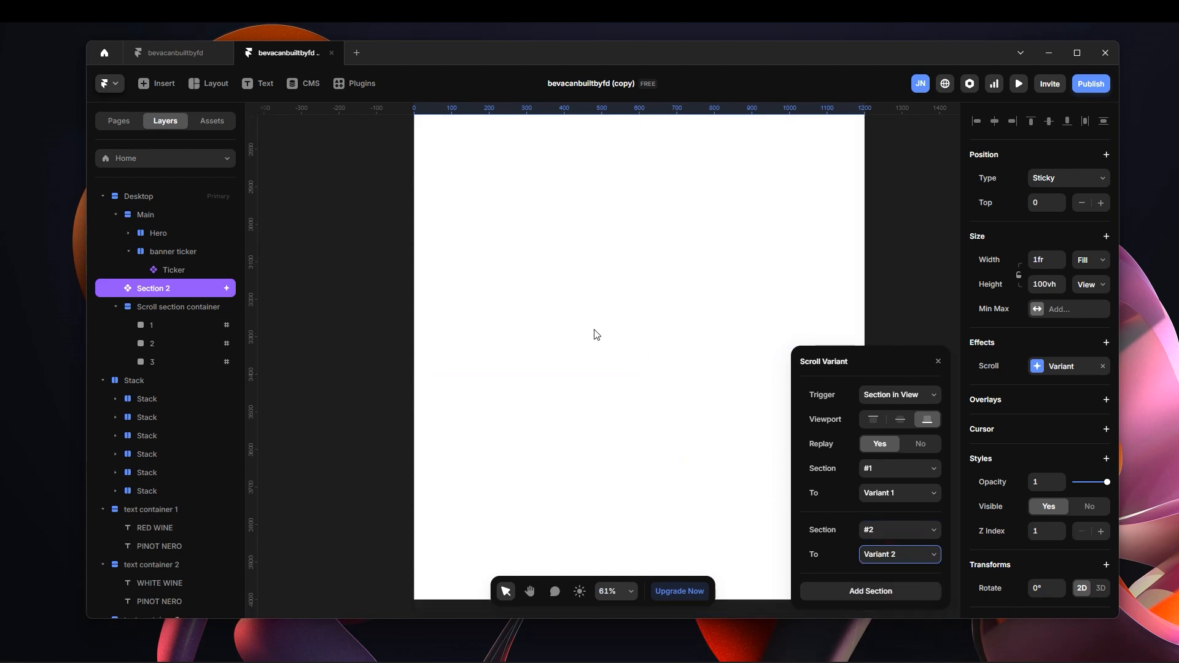
{"action": "left_click", "coordinate": [639, 420]}
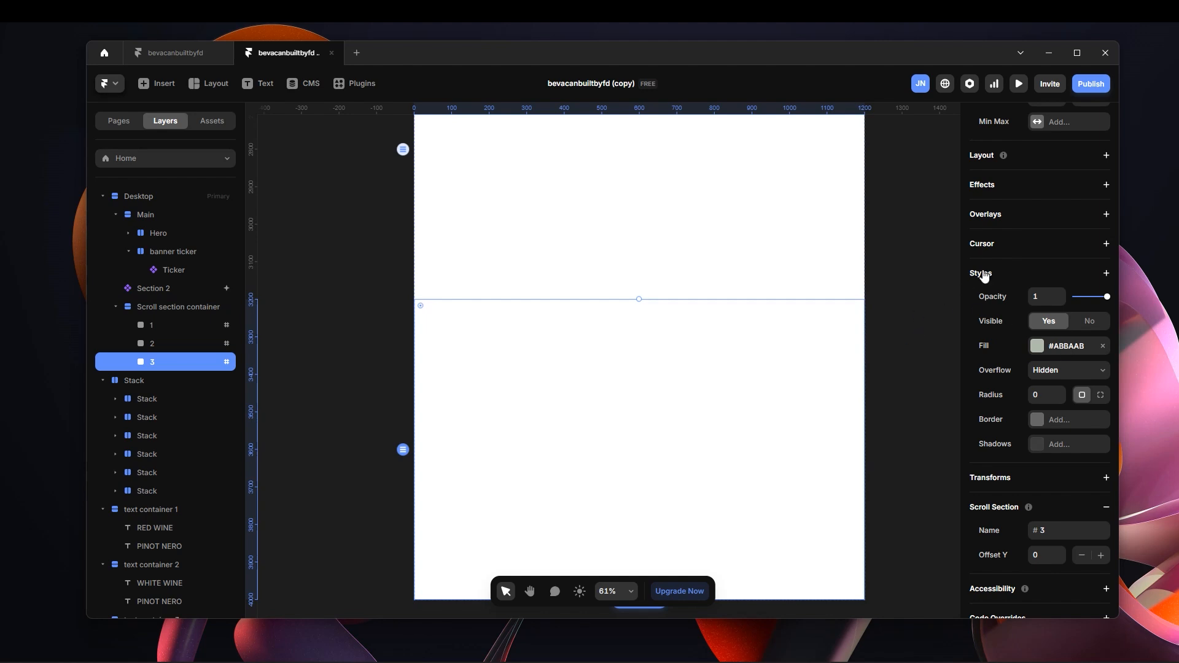
{"action": "scroll", "coordinate": [965, 289], "scroll_direction": "up", "scroll_amount": 3}
{"action": "left_click", "coordinate": [177, 288]}
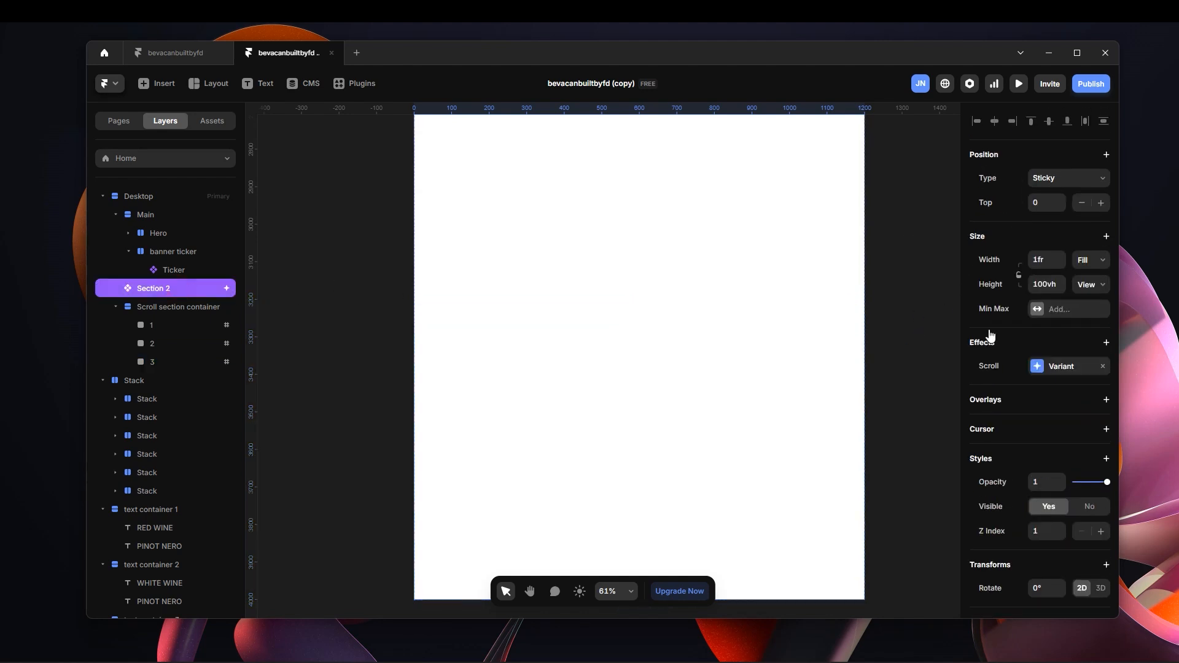
{"action": "left_click", "coordinate": [1038, 367]}
{"action": "left_click", "coordinate": [893, 592]}
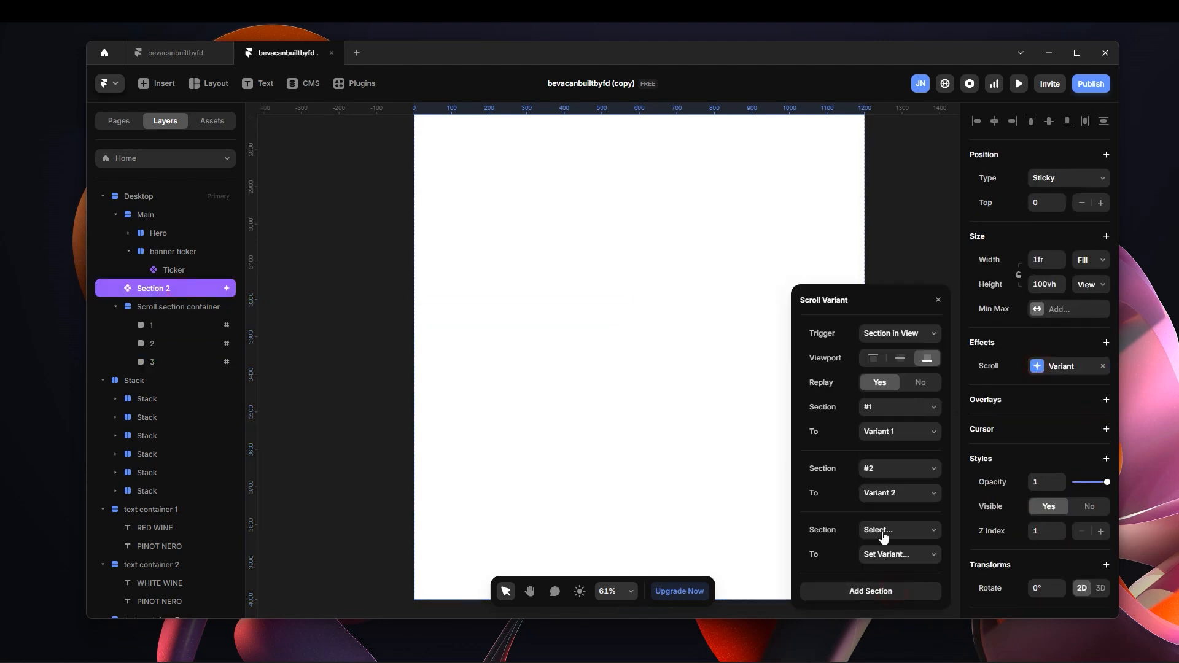
{"action": "left_click", "coordinate": [898, 529]}
{"action": "left_click", "coordinate": [882, 591]}
{"action": "left_click", "coordinate": [902, 556]}
{"action": "left_click", "coordinate": [901, 617]}
{"action": "left_click", "coordinate": [920, 249]}
Open the desktop preview of the Home page to test the scroll-driven variant changes.
{"action": "scroll", "coordinate": [921, 215], "scroll_direction": "up", "scroll_amount": 10}
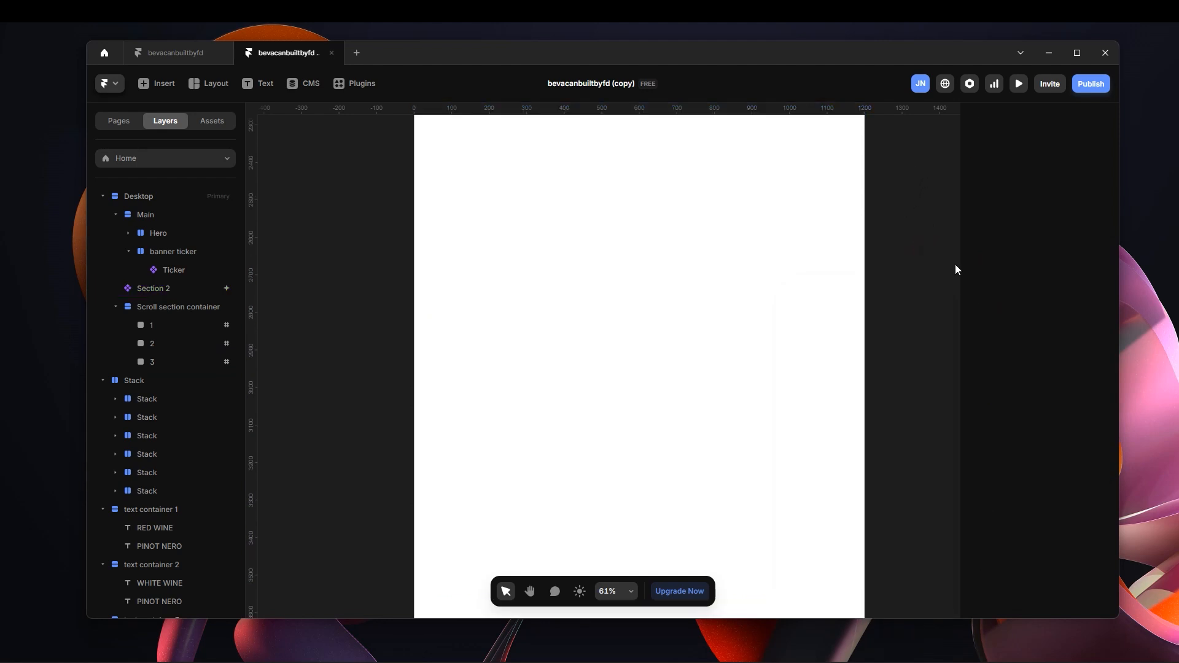
{"action": "left_click", "coordinate": [1017, 84]}
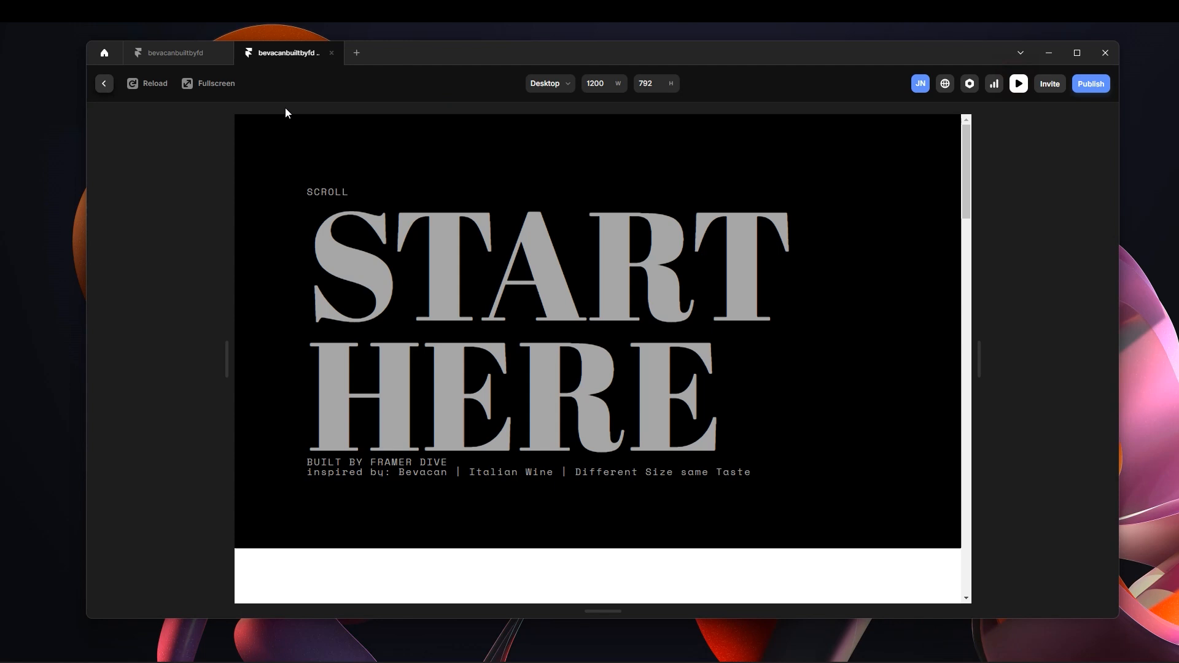
Examine the wine-can variant changes in the fullscreen preview, going back and forth through the scroll sections, and return to the canvas.
{"action": "left_click", "coordinate": [207, 82]}
{"action": "scroll", "coordinate": [878, 362], "scroll_direction": "down", "scroll_amount": 5}
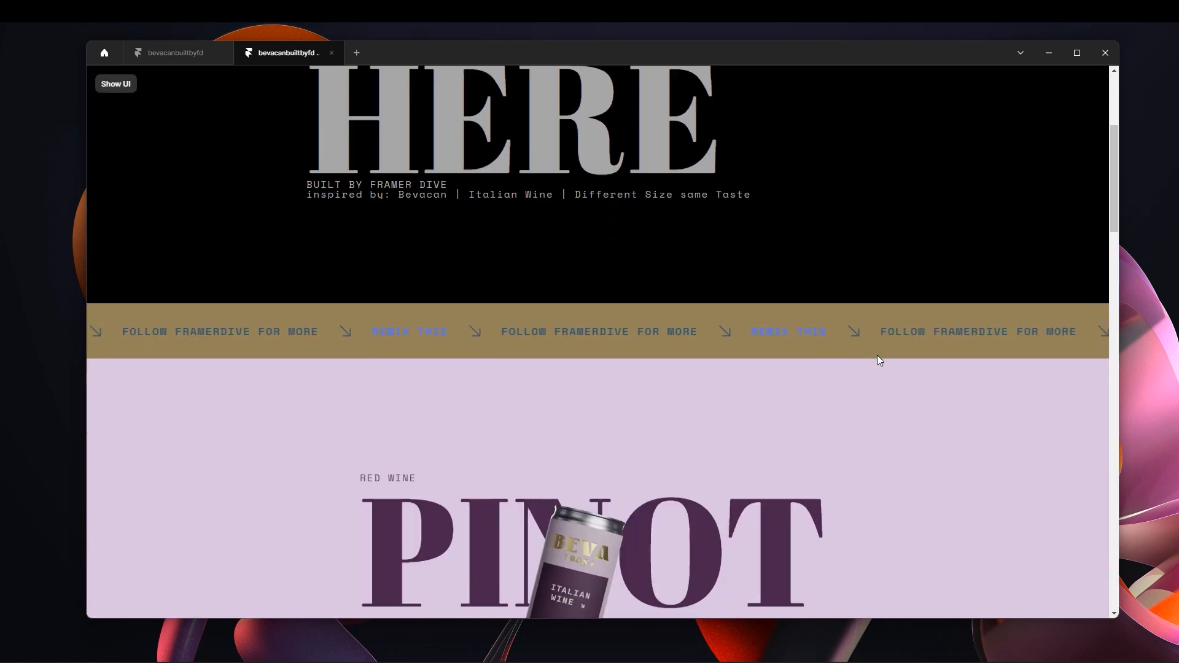
{"action": "scroll", "coordinate": [932, 375], "scroll_direction": "down", "scroll_amount": 3}
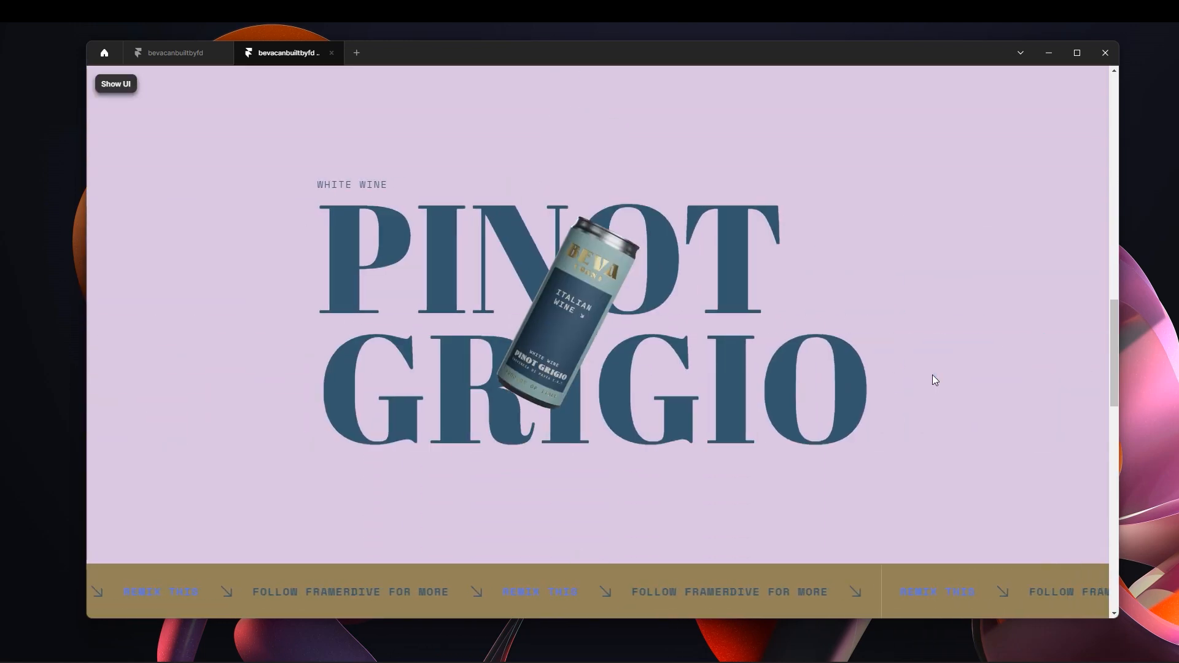
{"action": "scroll", "coordinate": [931, 375], "scroll_direction": "down", "scroll_amount": 3}
{"action": "scroll", "coordinate": [932, 374], "scroll_direction": "down", "scroll_amount": 3}
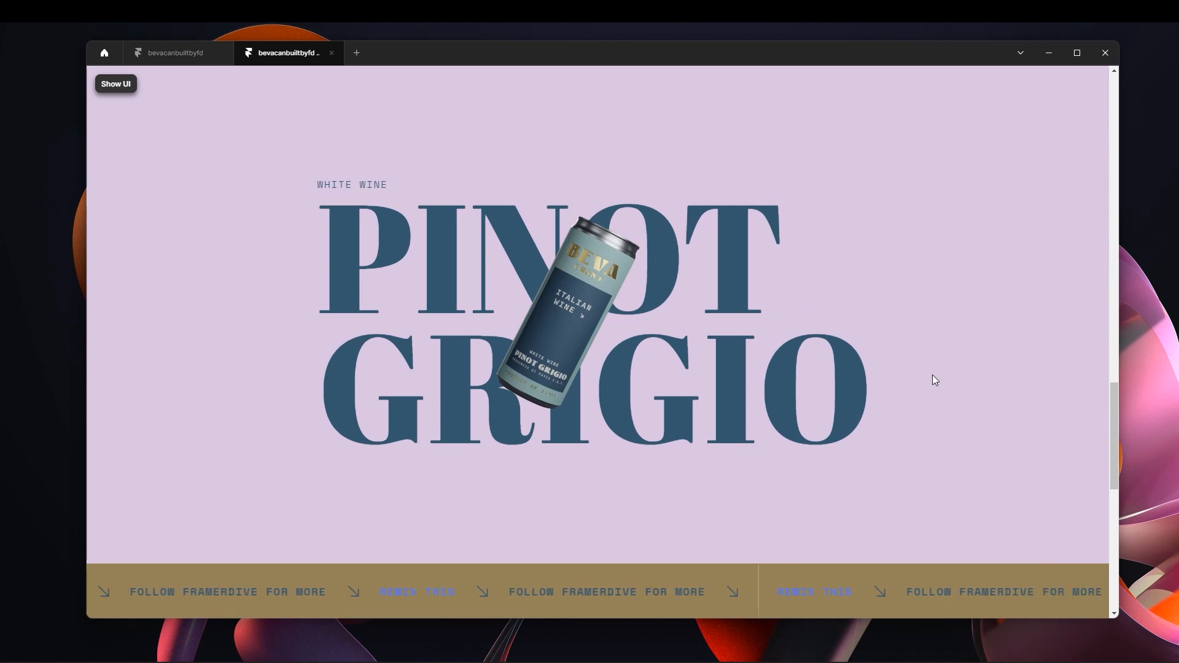
{"action": "scroll", "coordinate": [932, 374], "scroll_direction": "down", "scroll_amount": 3}
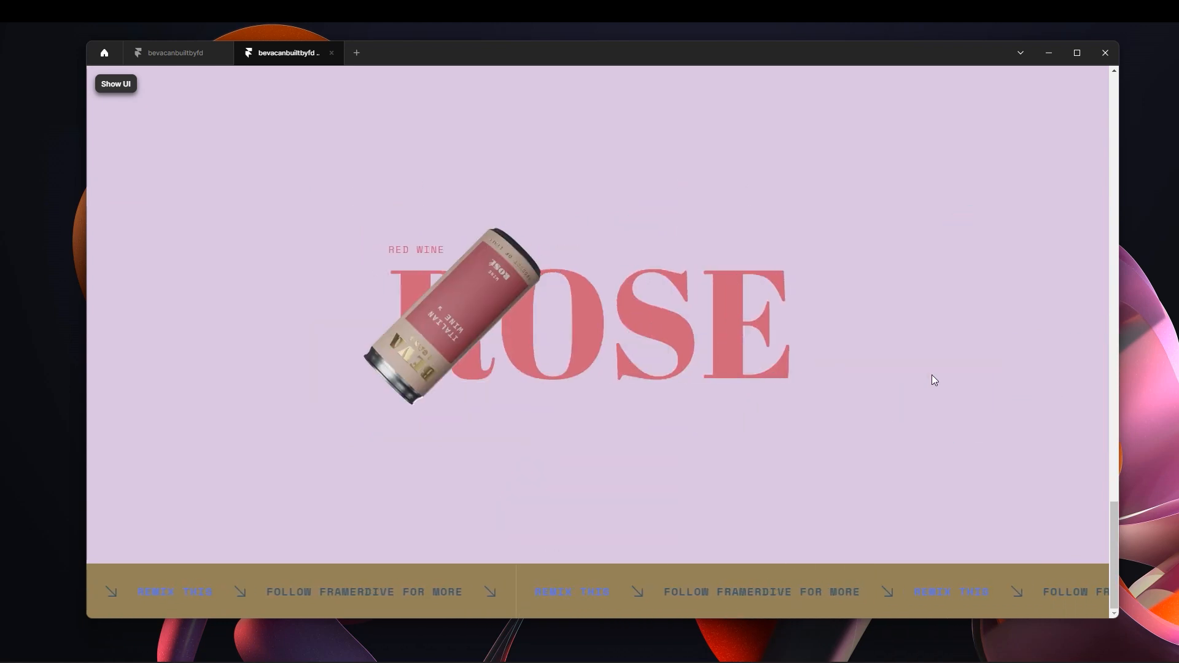
{"action": "scroll", "coordinate": [932, 376], "scroll_direction": "up", "scroll_amount": 5}
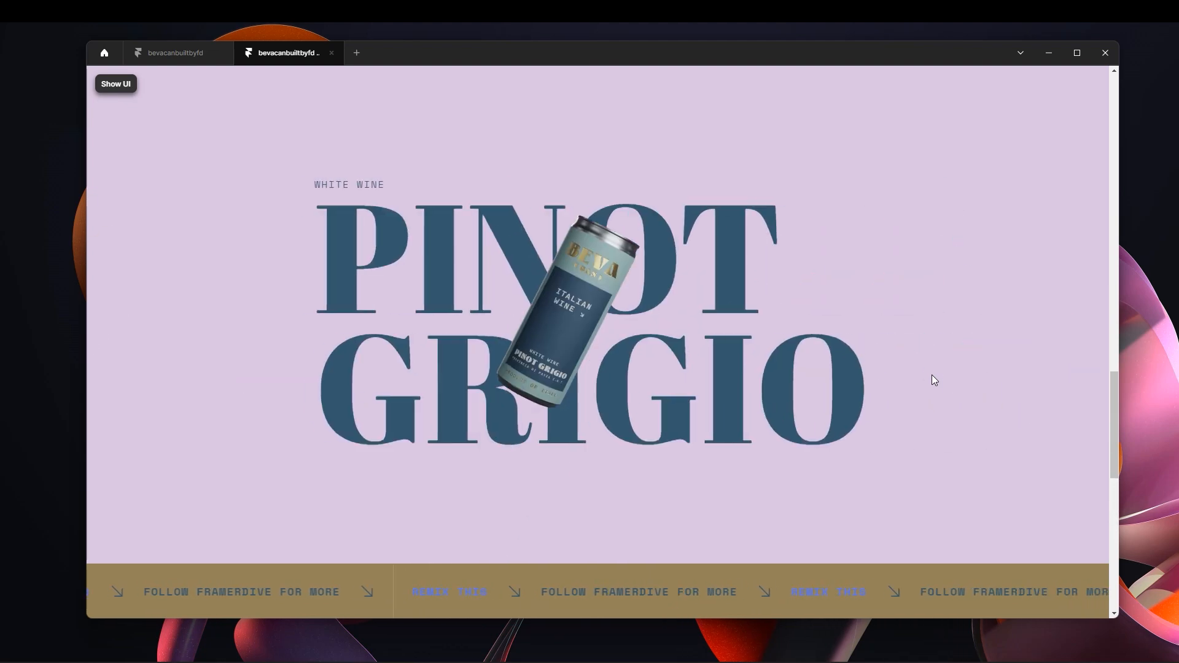
{"action": "scroll", "coordinate": [1000, 409], "scroll_direction": "up", "scroll_amount": 1}
{"action": "scroll", "coordinate": [1000, 409], "scroll_direction": "down", "scroll_amount": 5}
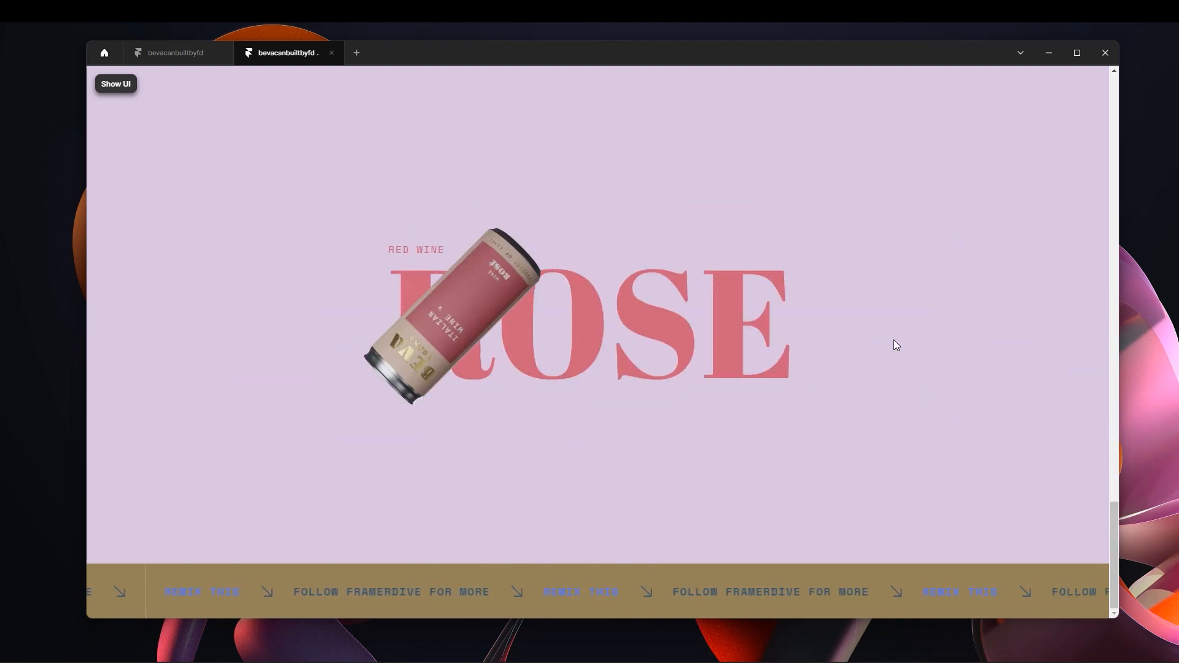
{"action": "scroll", "coordinate": [895, 343], "scroll_direction": "up", "scroll_amount": 5}
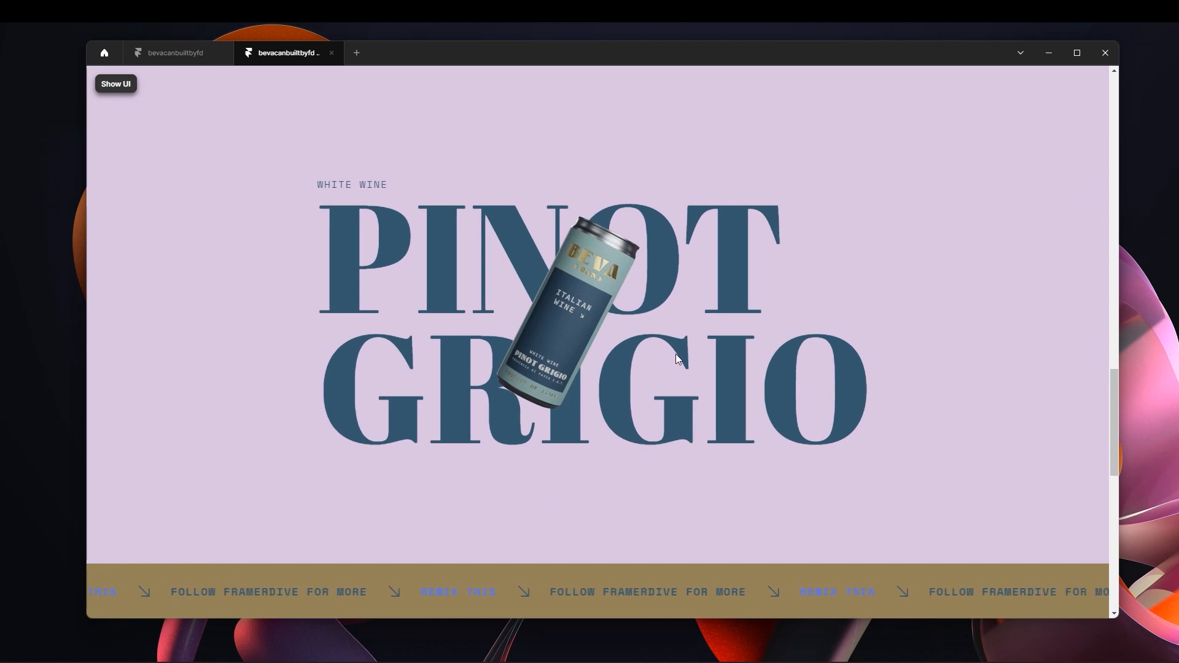
{"action": "scroll", "coordinate": [676, 359], "scroll_direction": "up", "scroll_amount": 5}
{"action": "scroll", "coordinate": [700, 341], "scroll_direction": "up", "scroll_amount": 3}
{"action": "scroll", "coordinate": [705, 337], "scroll_direction": "down", "scroll_amount": 5}
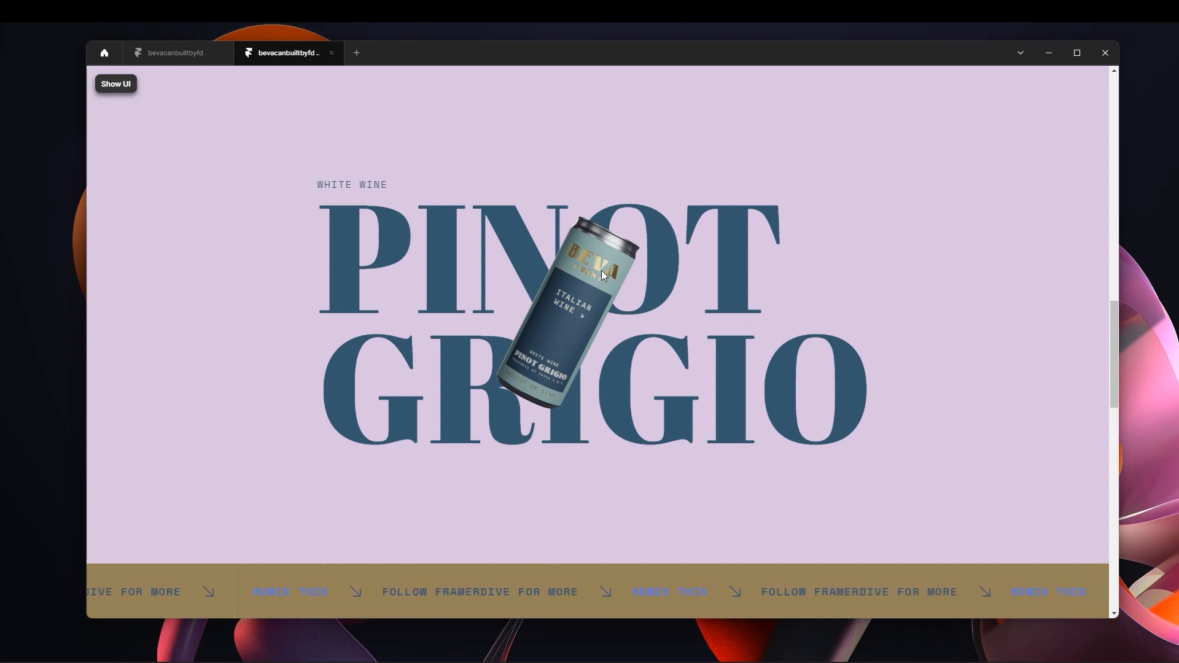
{"action": "scroll", "coordinate": [632, 298], "scroll_direction": "down", "scroll_amount": 5}
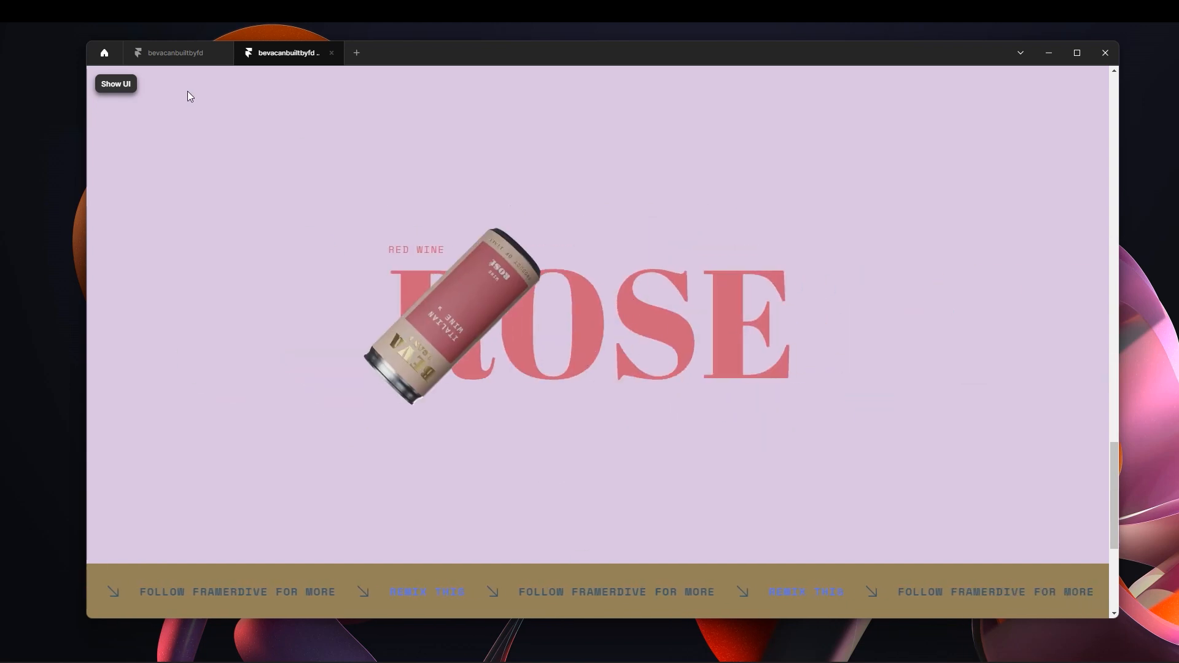
{"action": "left_click", "coordinate": [107, 86]}
{"action": "left_click", "coordinate": [106, 85]}
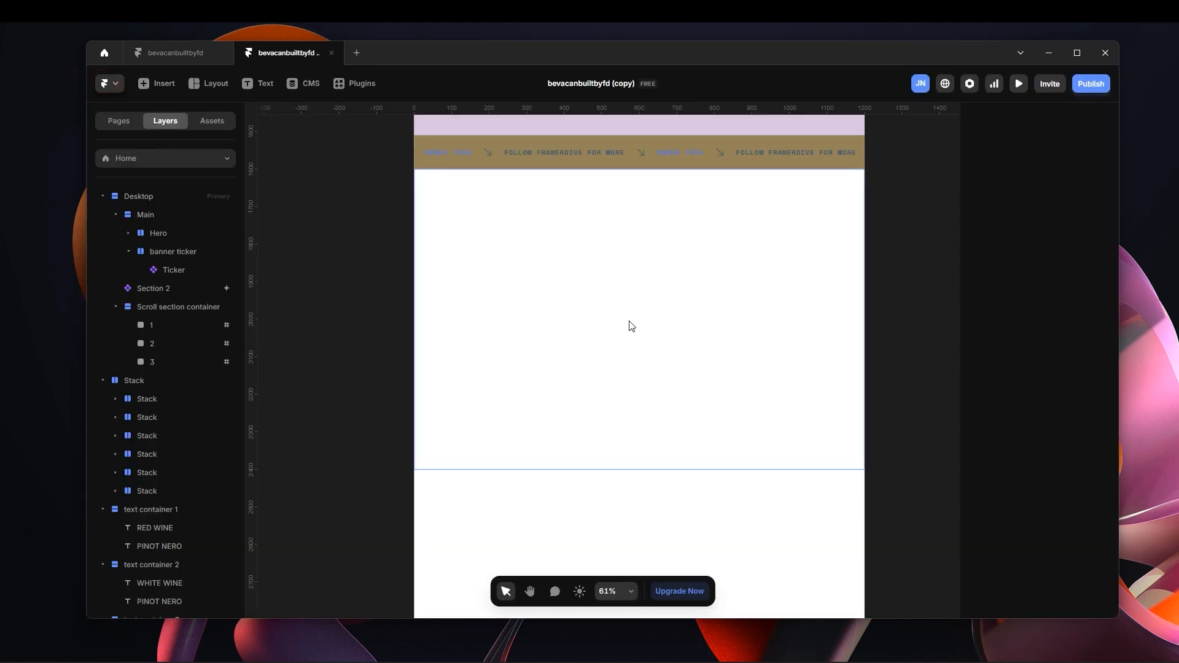
Open the Section 2 component for editing and change Variant 1's transition to Ease with the Ease In Out curve.
{"action": "scroll", "coordinate": [630, 322], "scroll_direction": "up", "scroll_amount": 5}
{"action": "double_click", "coordinate": [796, 296]}
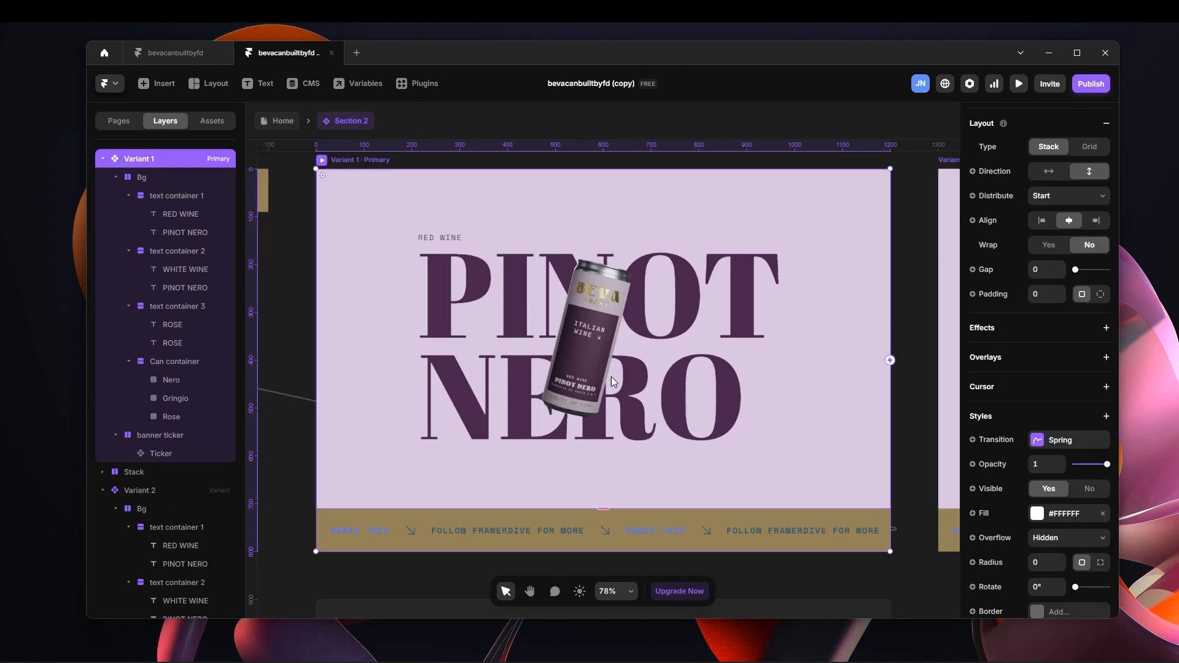
{"action": "scroll", "coordinate": [658, 348], "scroll_direction": "down", "scroll_amount": 2}
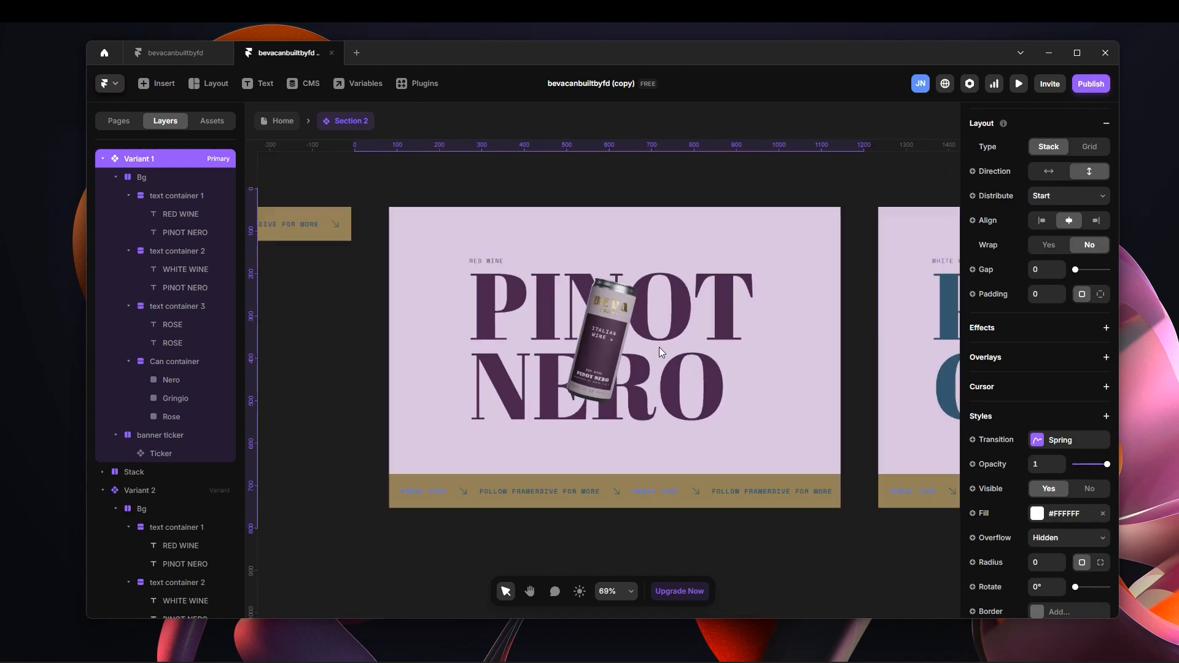
{"action": "scroll", "coordinate": [658, 348], "scroll_direction": "down", "scroll_amount": 3}
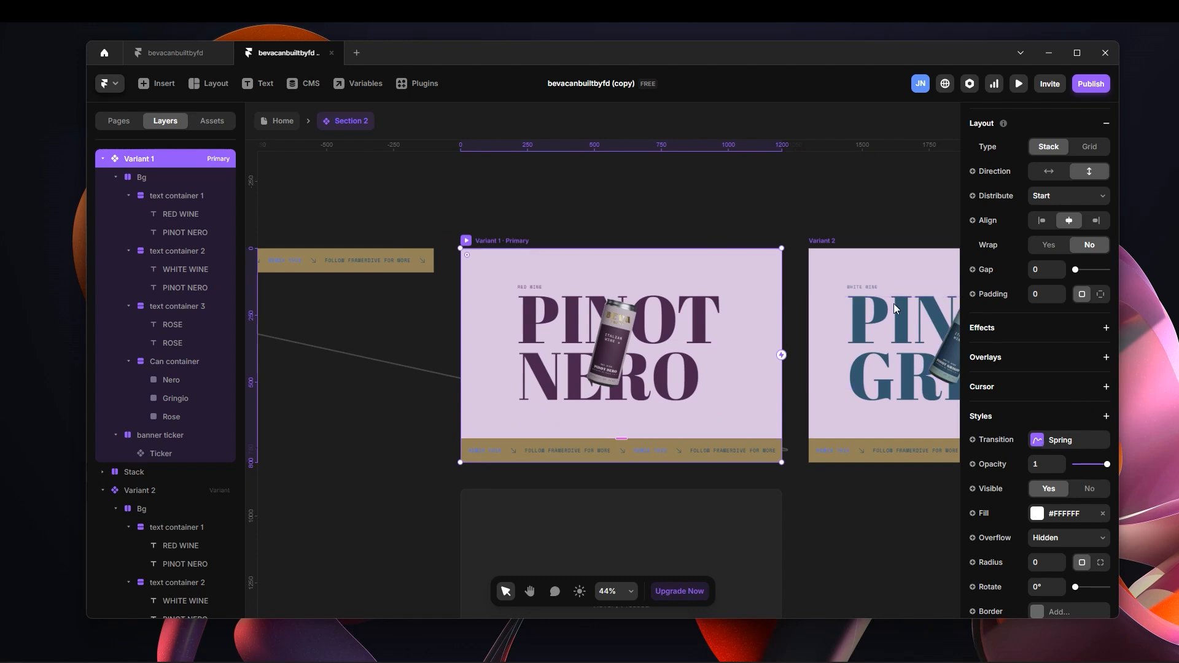
{"action": "left_click", "coordinate": [1055, 445]}
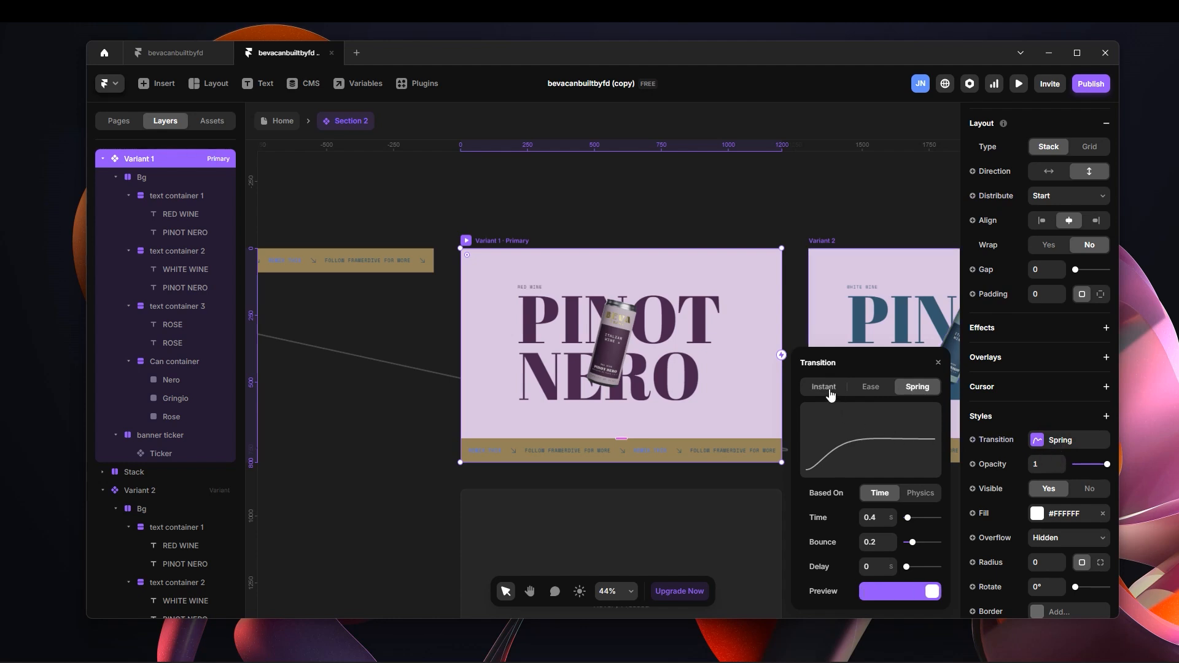
{"action": "left_click", "coordinate": [867, 388]}
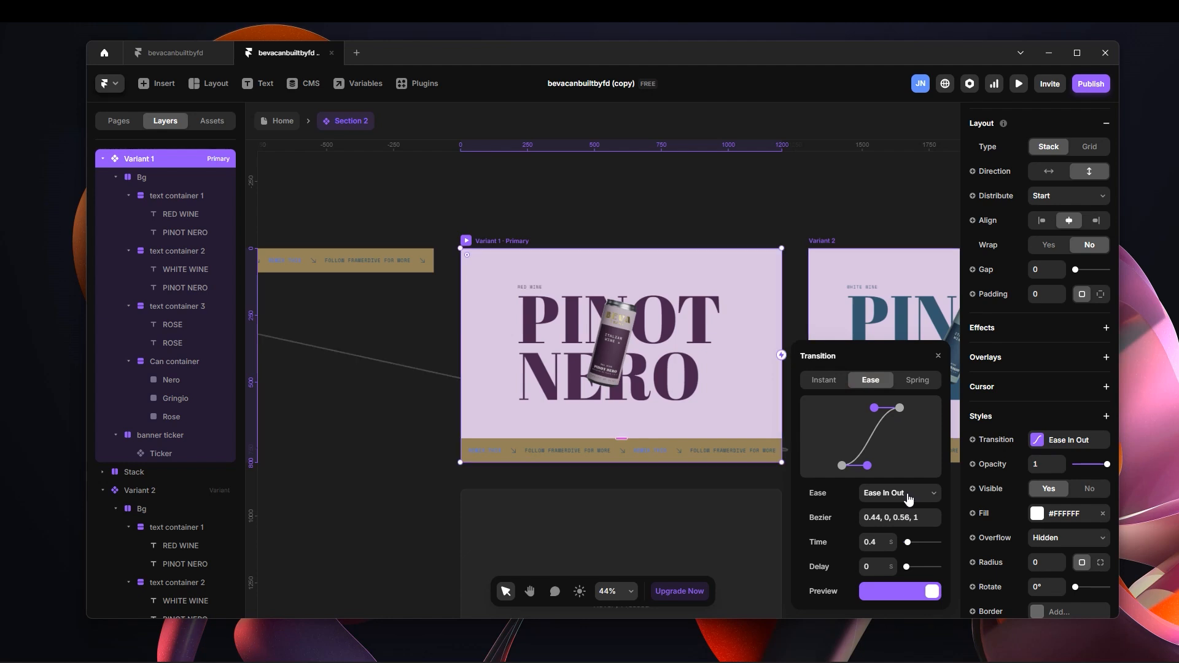
Set Variant 1's Ease In Out transition to a time of 0.8 s and a delay of 0.4 s.
{"action": "left_click", "coordinate": [876, 545]}
{"action": "type", "text": "0.8"}
{"action": "left_click", "coordinate": [869, 568]}
{"action": "type", "text": "0.4"}
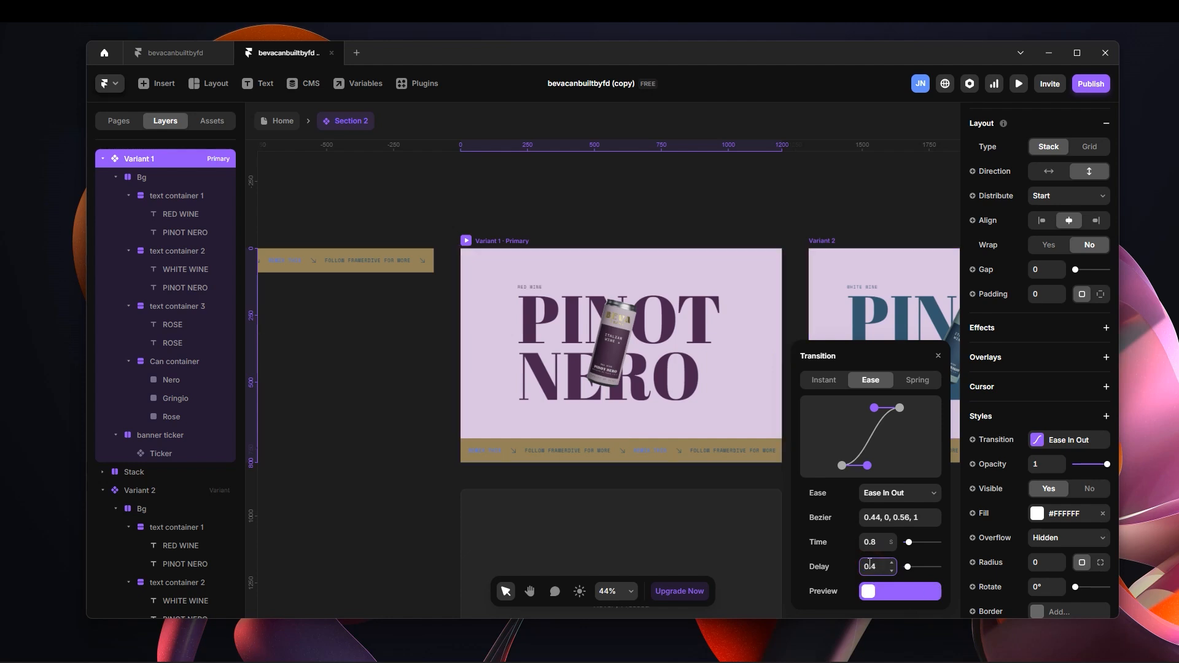
{"action": "left_click", "coordinate": [770, 192]}
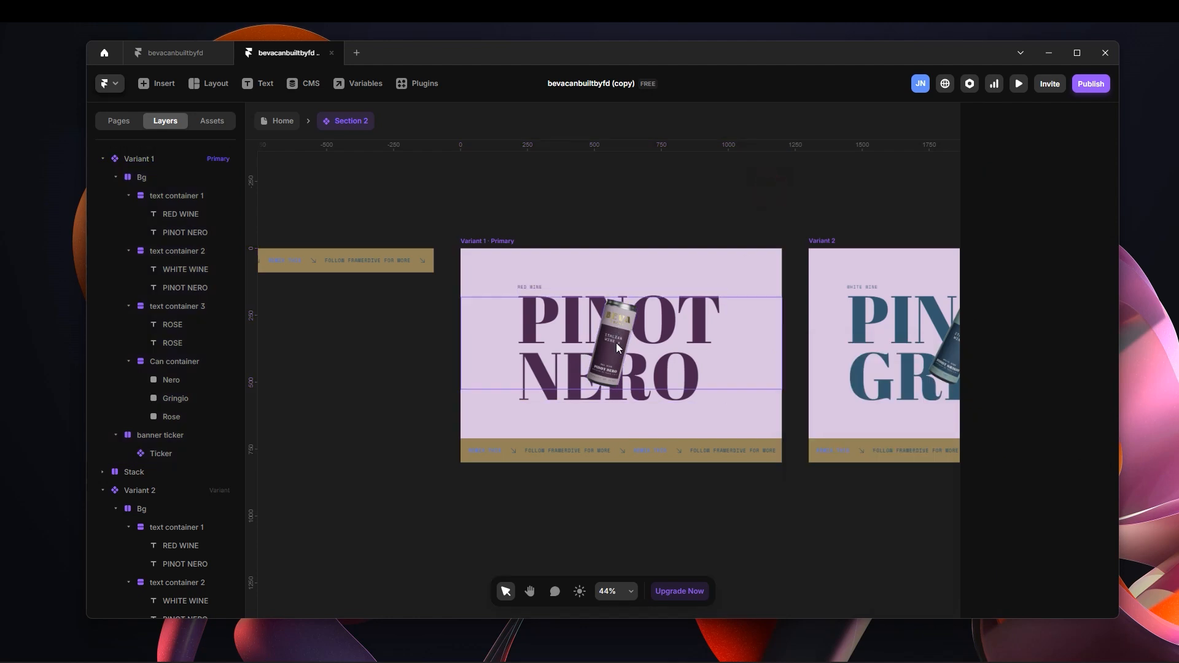
Return to the Home page and check the slower variant transitions in the fullscreen preview, through all three wines.
{"action": "left_click", "coordinate": [276, 120]}
{"action": "left_click", "coordinate": [1018, 84]}
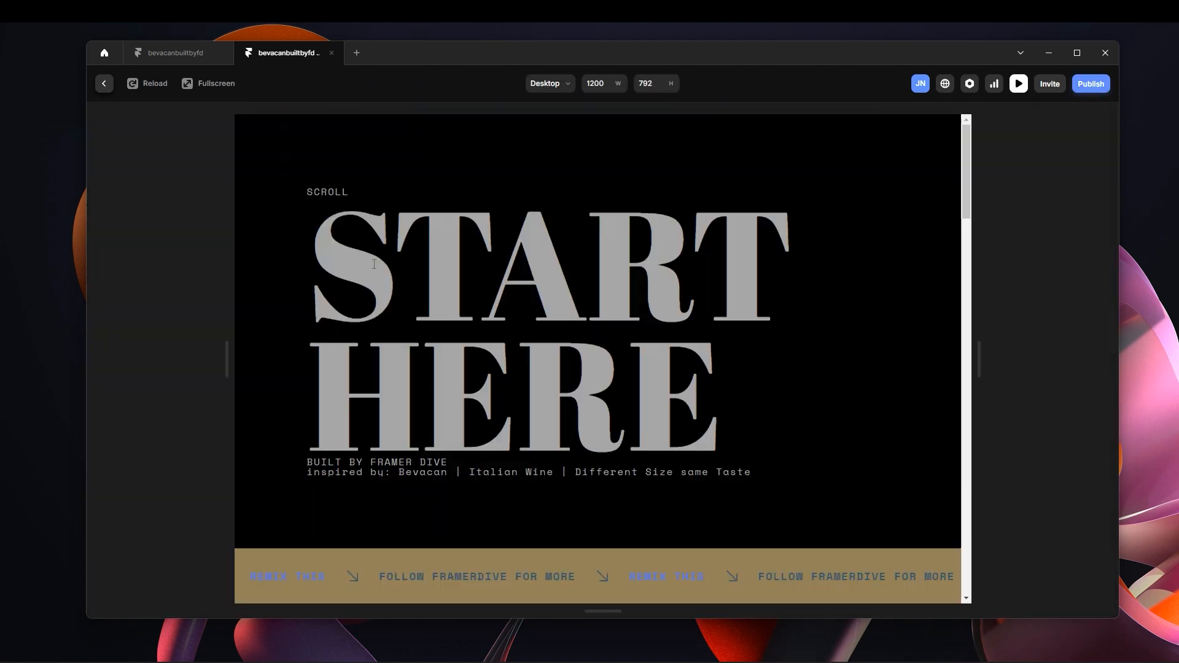
{"action": "left_click", "coordinate": [214, 83]}
{"action": "scroll", "coordinate": [648, 295], "scroll_direction": "down", "scroll_amount": 6}
{"action": "scroll", "coordinate": [651, 295], "scroll_direction": "down", "scroll_amount": 2}
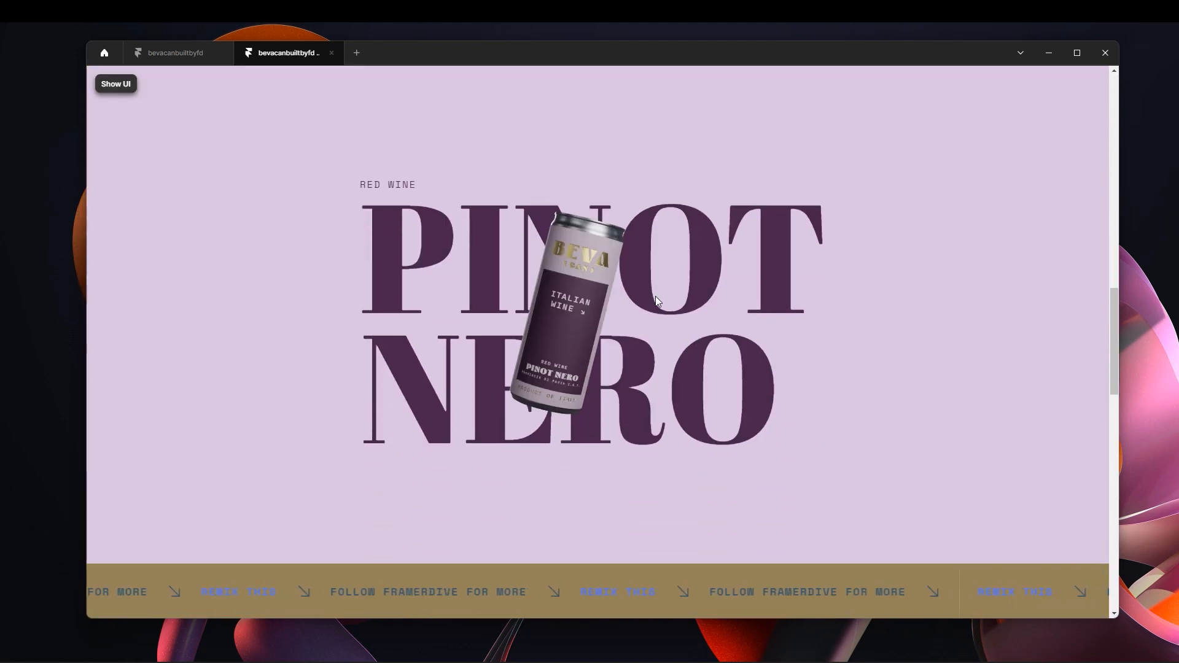
{"action": "scroll", "coordinate": [655, 296], "scroll_direction": "down", "scroll_amount": 3}
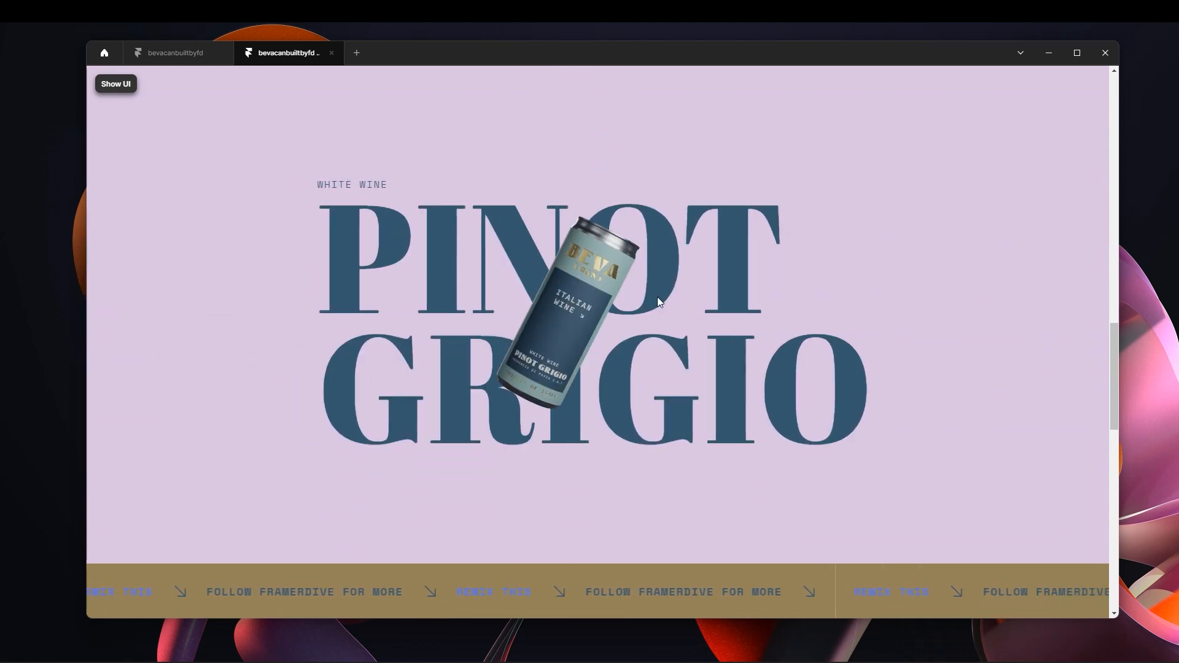
{"action": "scroll", "coordinate": [657, 296], "scroll_direction": "down", "scroll_amount": 5}
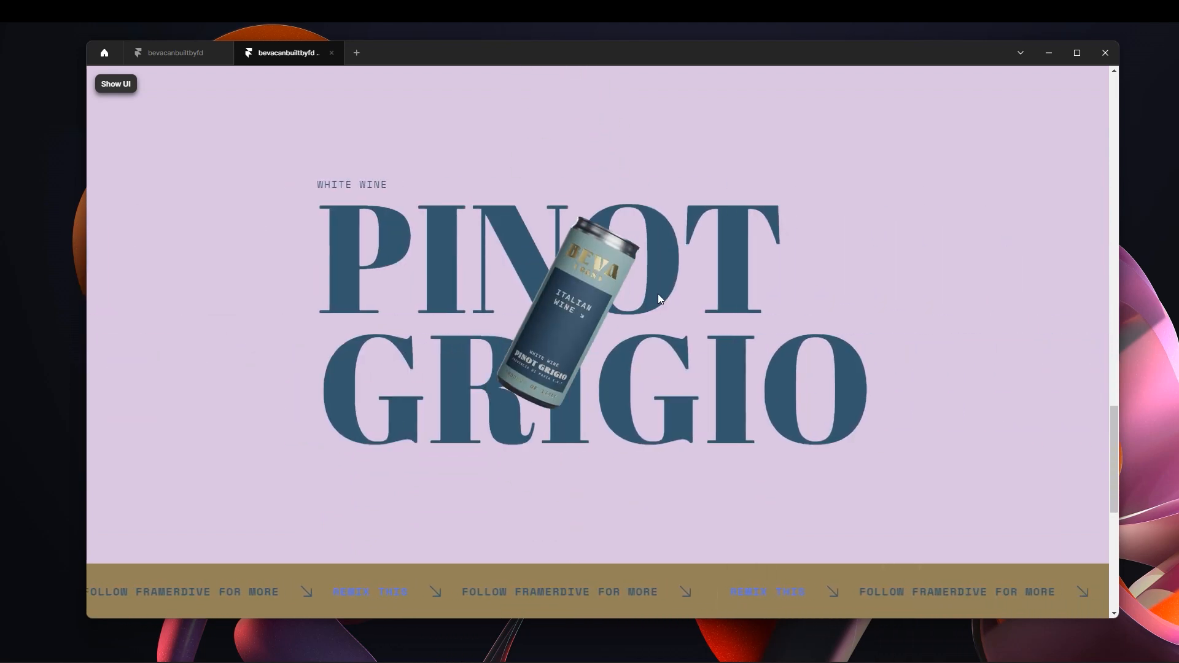
{"action": "scroll", "coordinate": [658, 297], "scroll_direction": "down", "scroll_amount": 3}
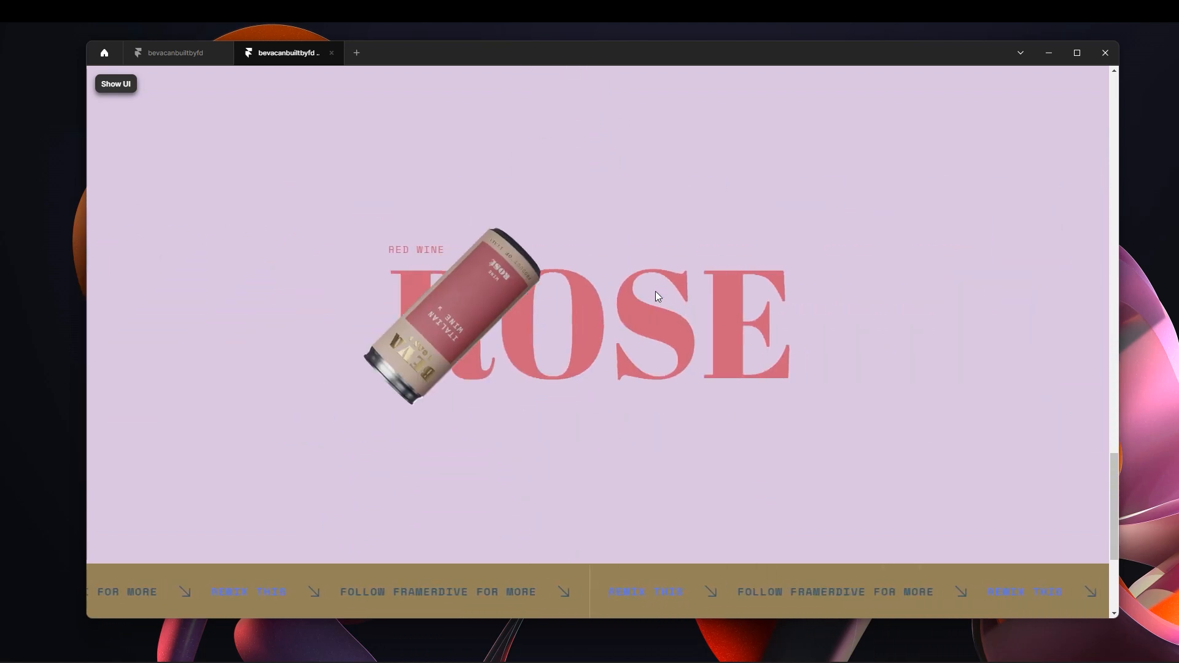
{"action": "scroll", "coordinate": [645, 297], "scroll_direction": "down", "scroll_amount": 2}
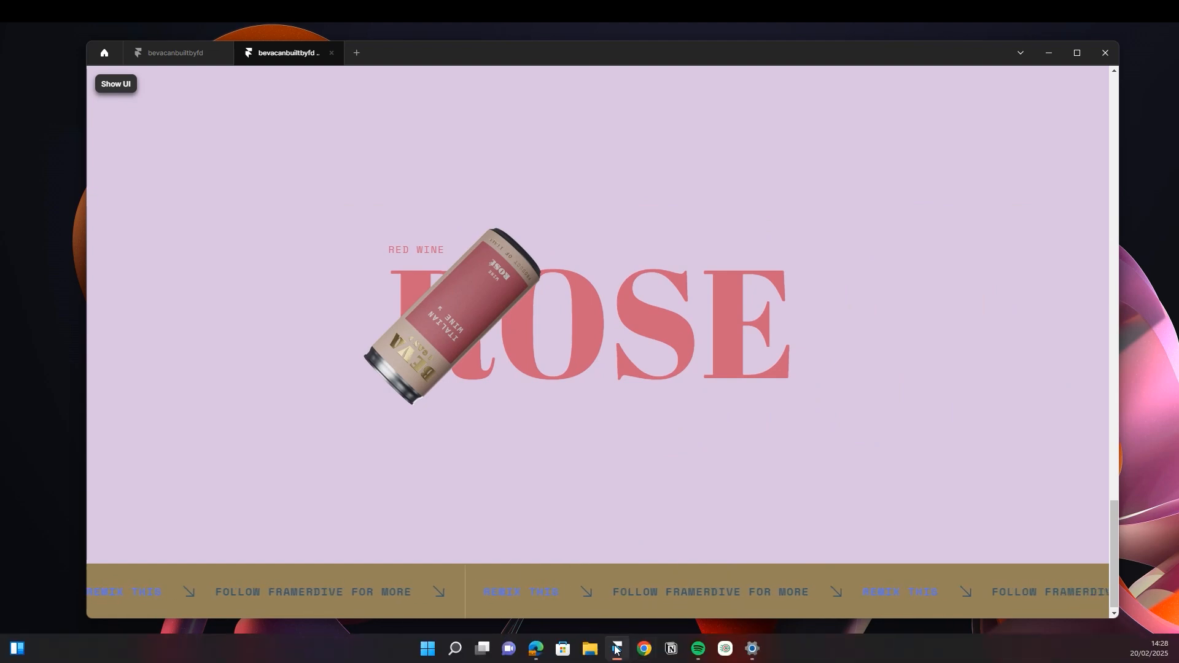
Switch to the Bevacan website in Edge, examine its can motion across the three wine sections, and return to the Framer preview.
{"action": "mouse_move", "coordinate": [536, 648]}
{"action": "left_click", "coordinate": [487, 580]}
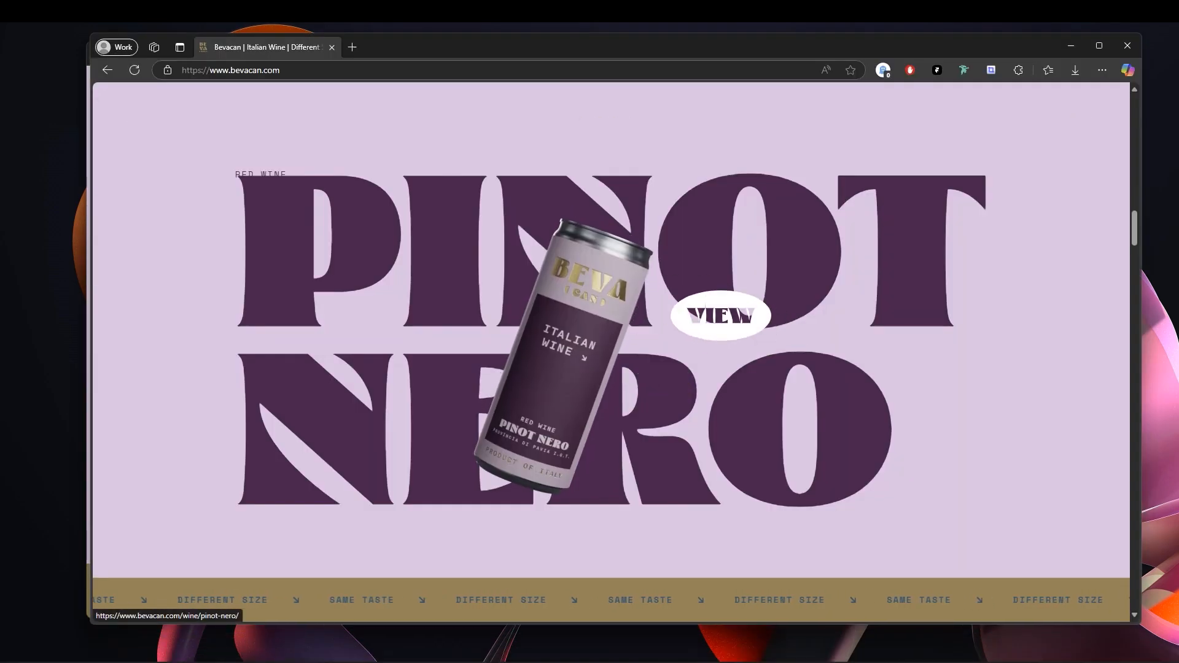
{"action": "scroll", "coordinate": [716, 315], "scroll_direction": "down", "scroll_amount": 3}
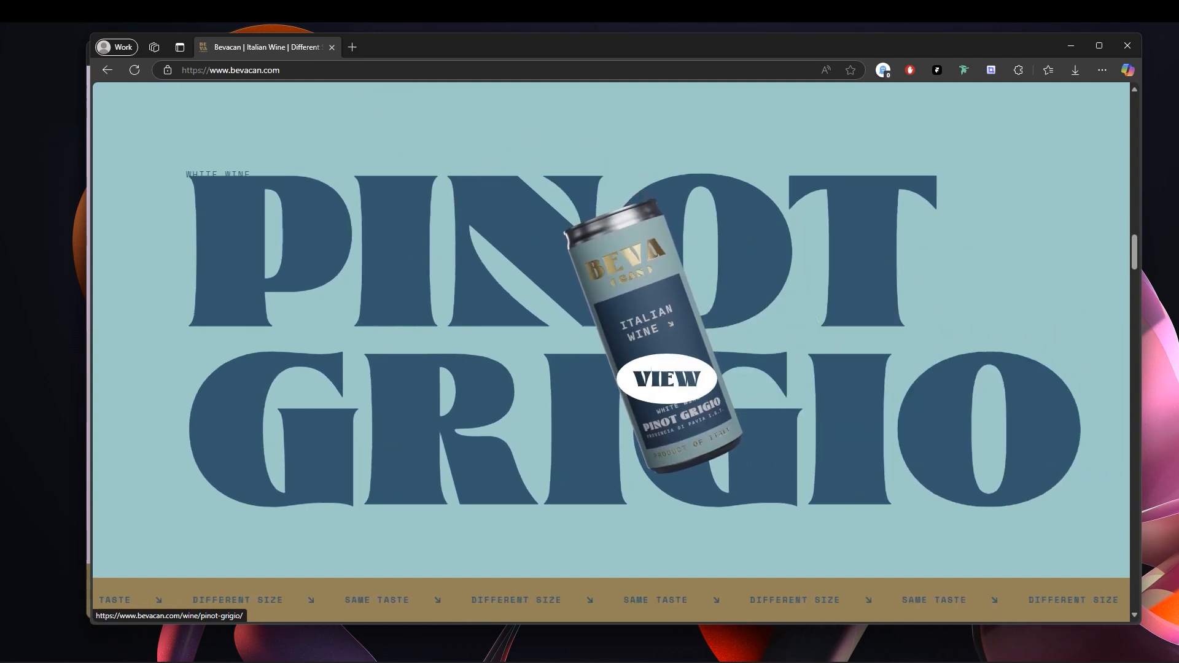
{"action": "scroll", "coordinate": [789, 353], "scroll_direction": "down", "scroll_amount": 2}
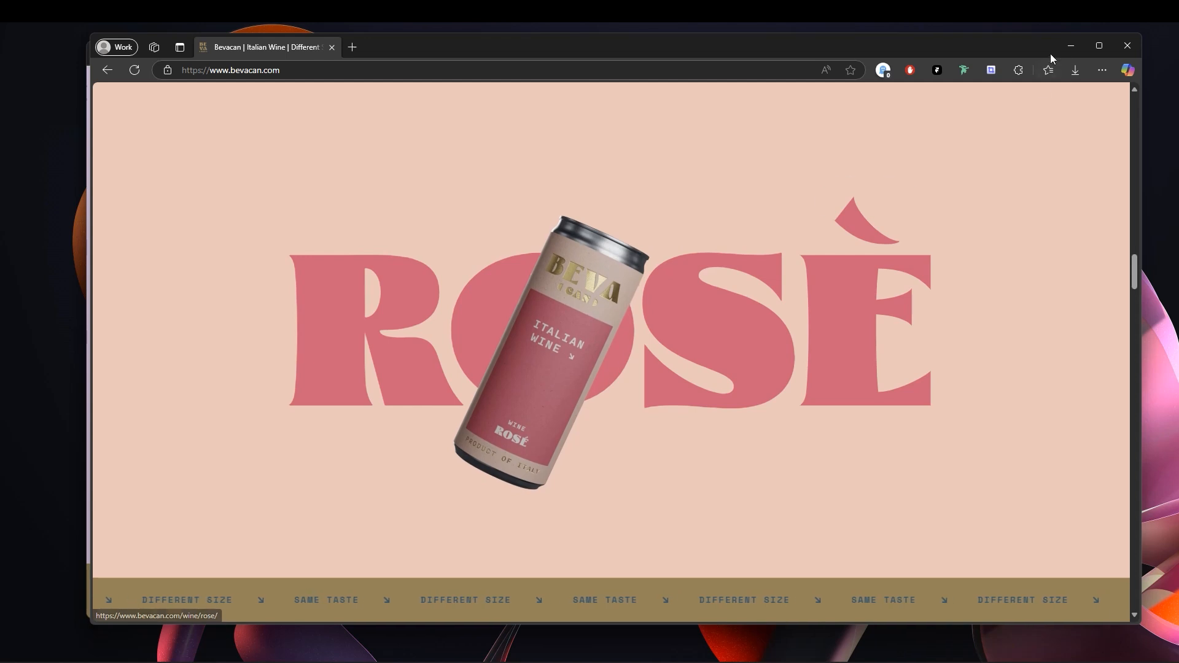
{"action": "left_click", "coordinate": [1098, 45]}
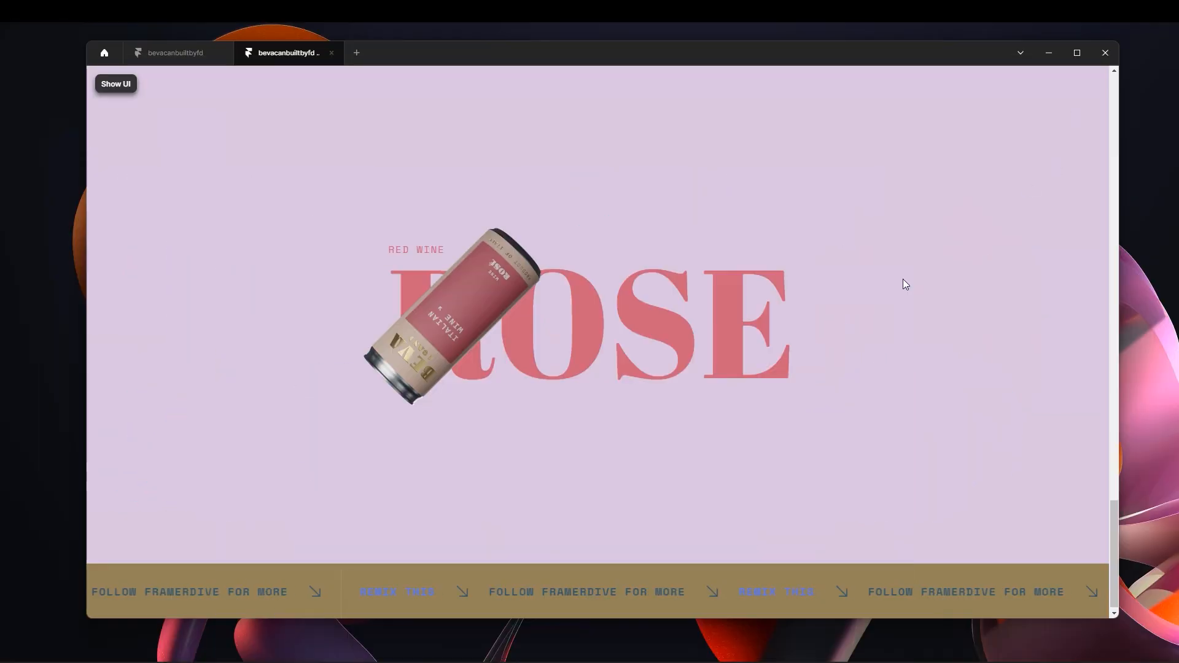
Exit the preview, open the Section 2 component, and add a Loop effect to the Nero can in Variant 1.
{"action": "left_click", "coordinate": [114, 85]}
{"action": "left_click", "coordinate": [106, 84]}
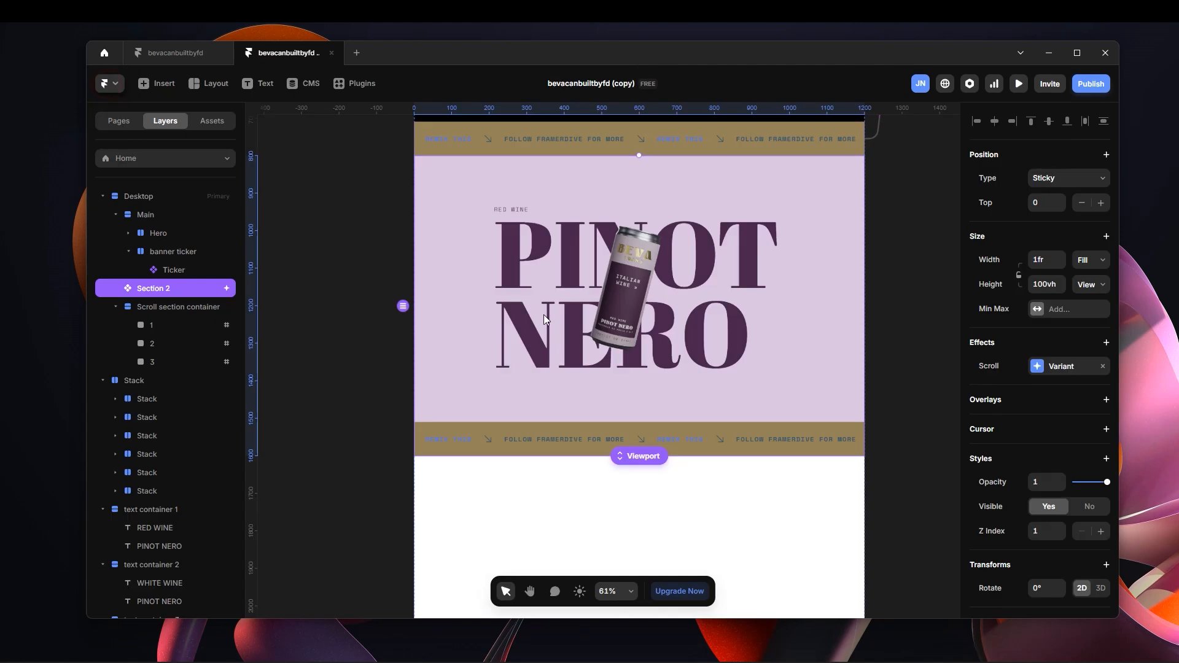
{"action": "double_click", "coordinate": [679, 274]}
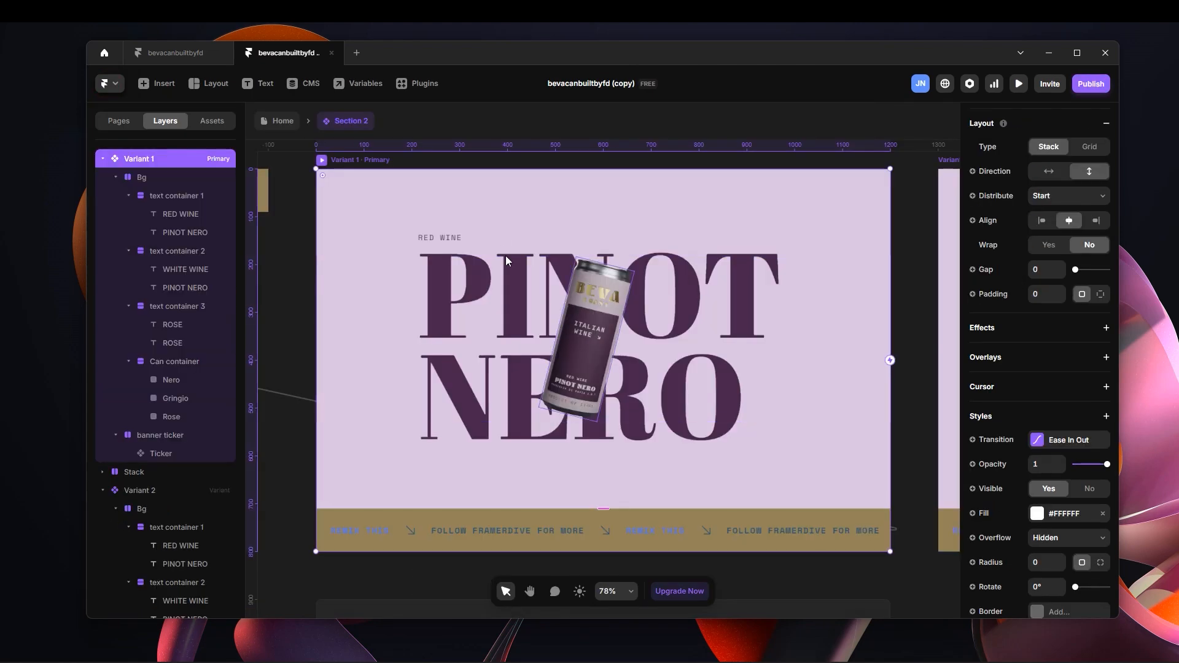
{"action": "left_click", "coordinate": [591, 341]}
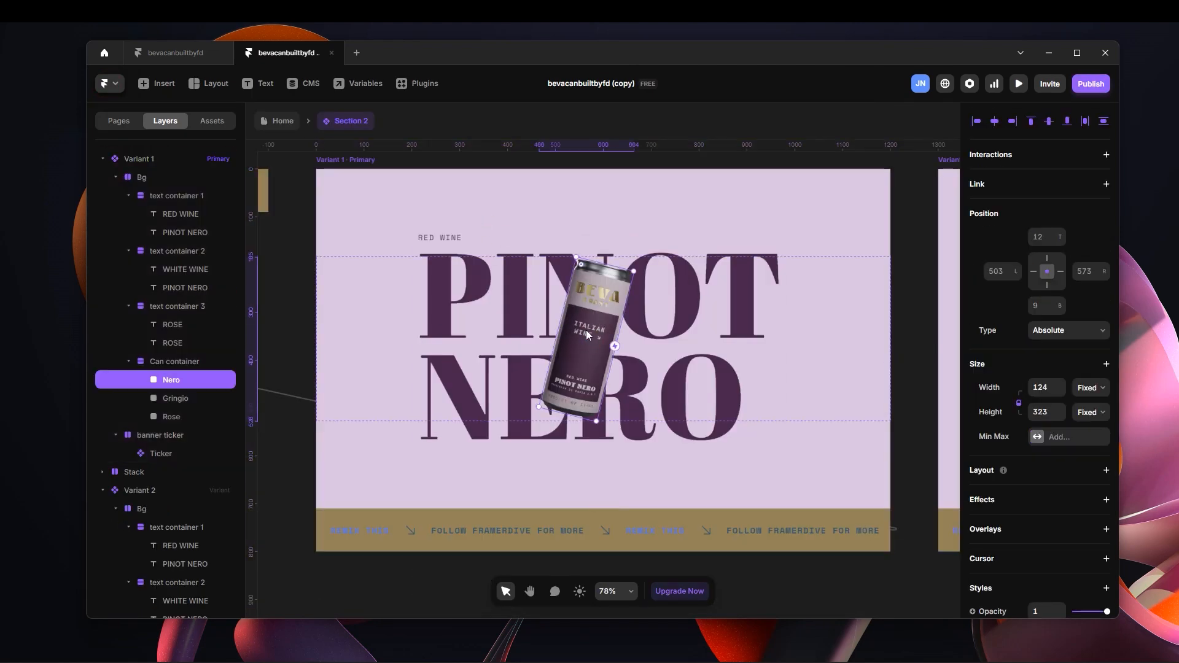
{"action": "scroll", "coordinate": [1048, 399], "scroll_direction": "down", "scroll_amount": 1}
{"action": "scroll", "coordinate": [1048, 398], "scroll_direction": "down", "scroll_amount": 4}
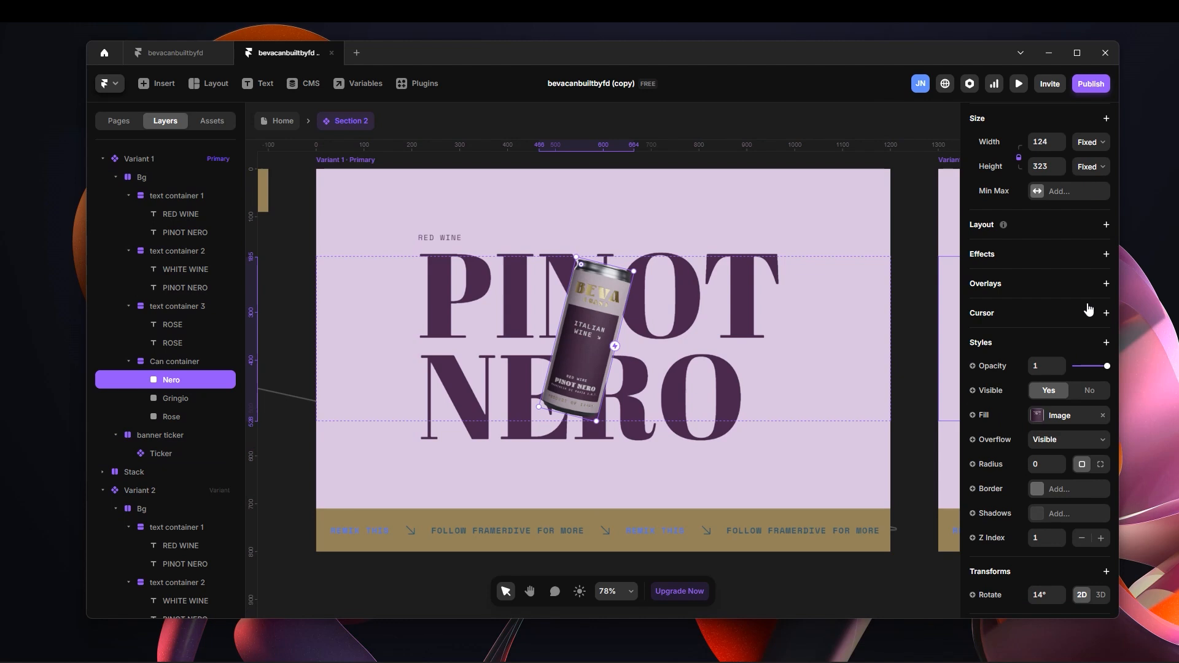
{"action": "left_click", "coordinate": [1105, 254]}
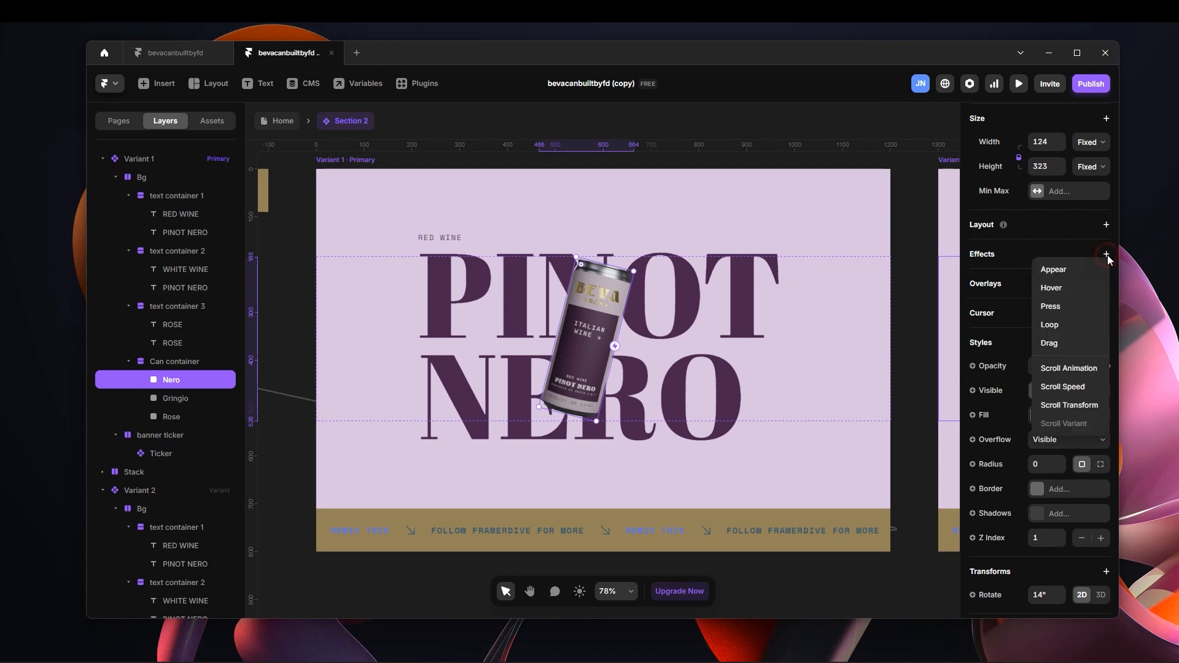
{"action": "left_click", "coordinate": [1051, 324]}
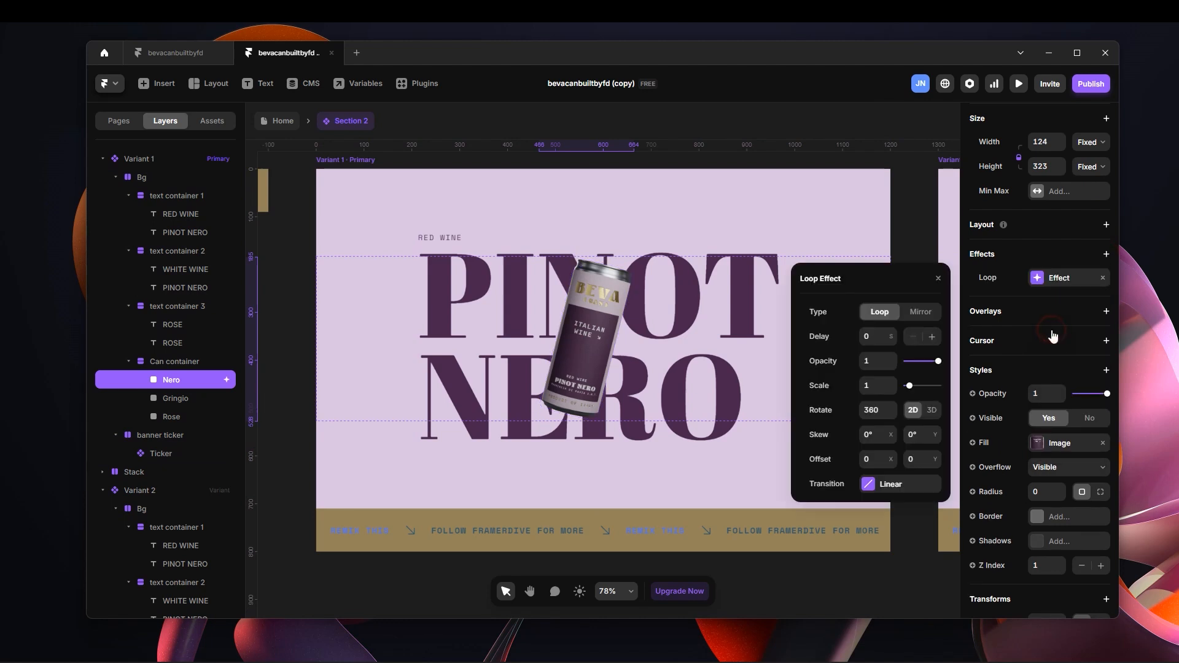
Set the Nero can's Loop effect to the Mirror type with rotation 0 and a Y offset of 25.
{"action": "left_click", "coordinate": [916, 312]}
{"action": "left_click", "coordinate": [879, 335]}
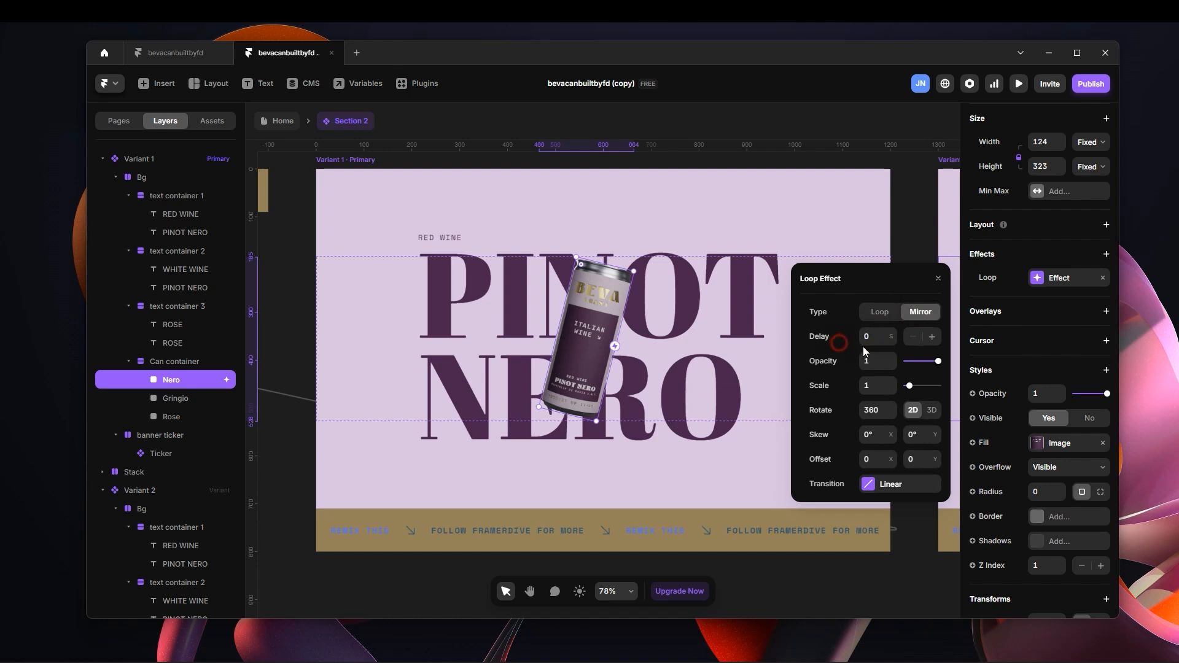
{"action": "left_click", "coordinate": [877, 410]}
{"action": "left_click", "coordinate": [824, 411]}
{"action": "left_click_drag", "start_coordinate": [935, 465], "coordinate": [935, 440]}
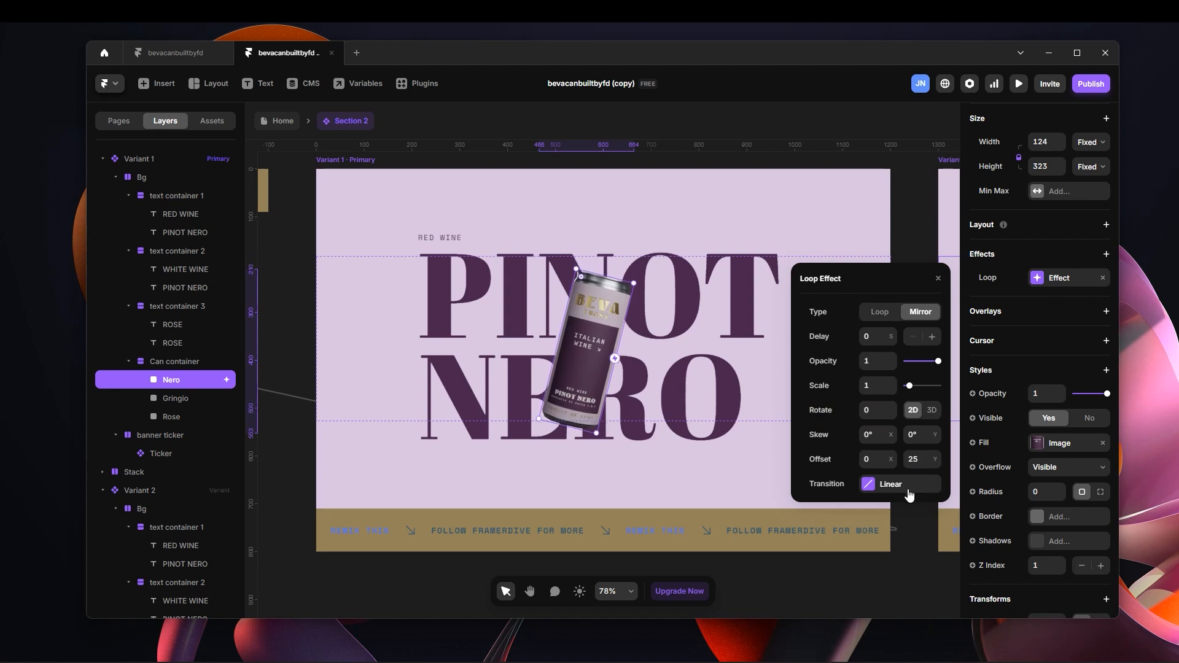
Configure the Nero can's loop transition as Linear with a time of 1.3 s, and preview the can motion in Variant 1.
{"action": "left_click", "coordinate": [878, 485]}
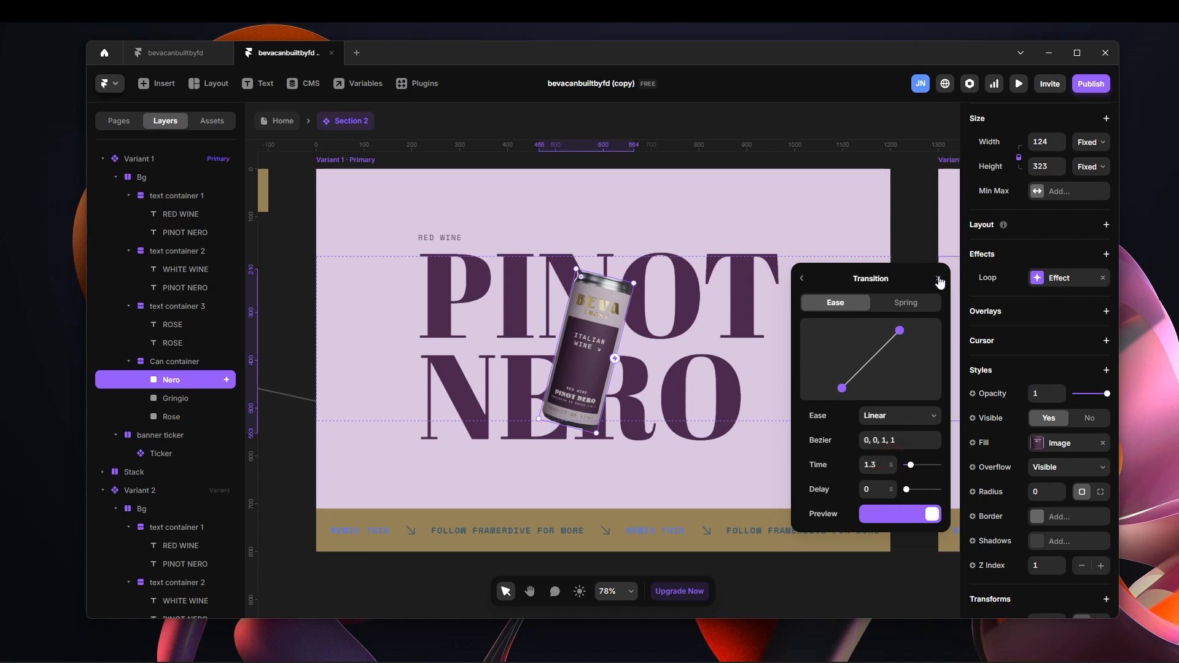
{"action": "left_click", "coordinate": [310, 379]}
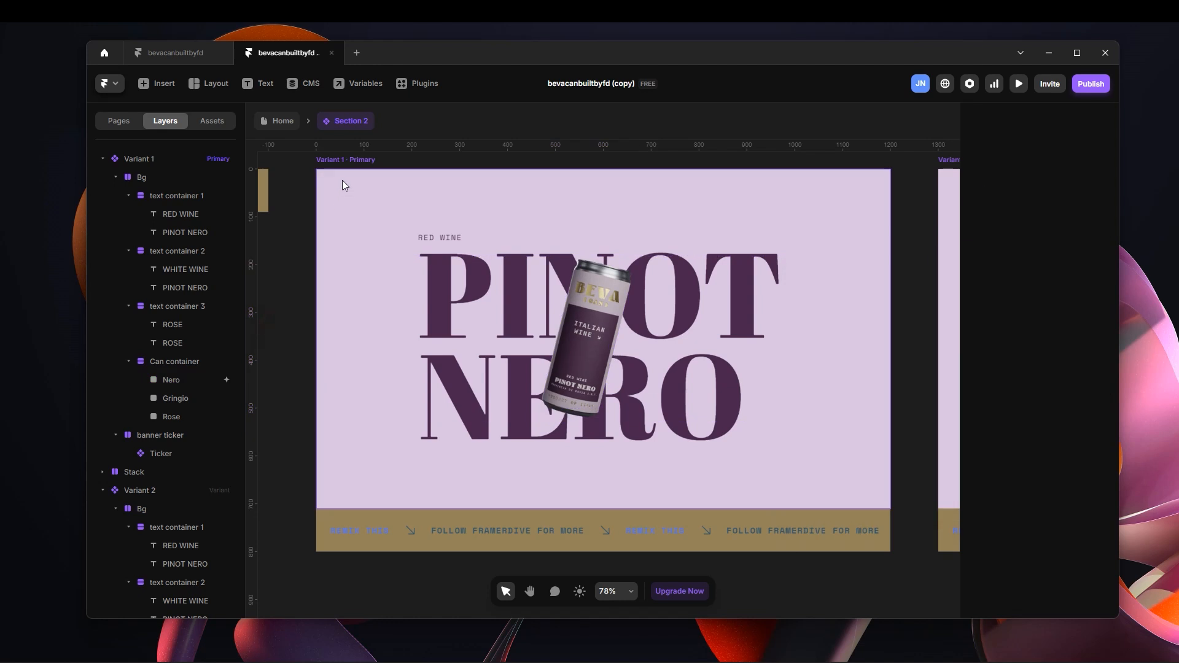
{"action": "left_click", "coordinate": [345, 163]}
{"action": "key", "text": "ctrl+p"}
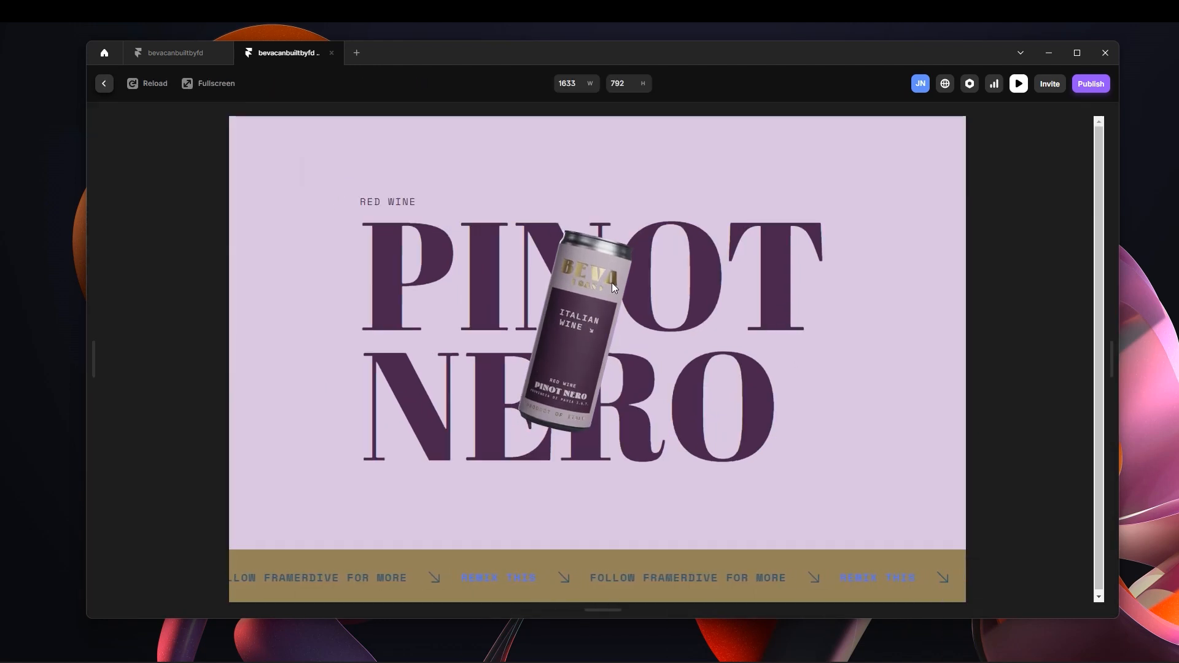
{"action": "key", "text": "ctrl+p"}
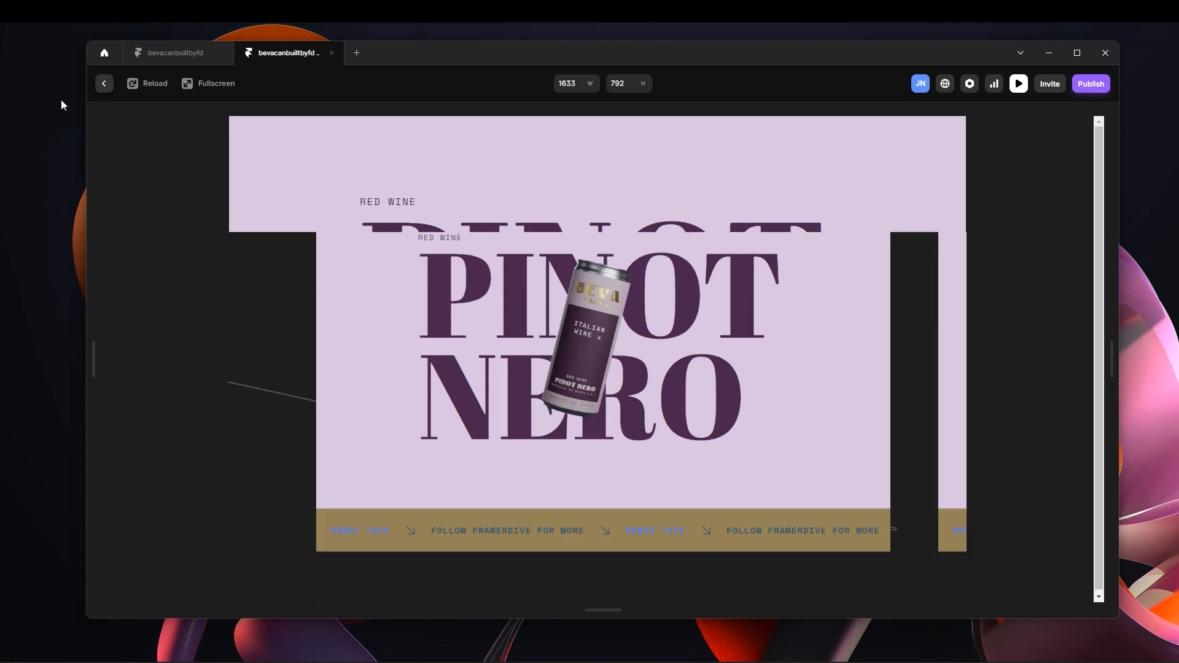
{"action": "key", "text": "Escape"}
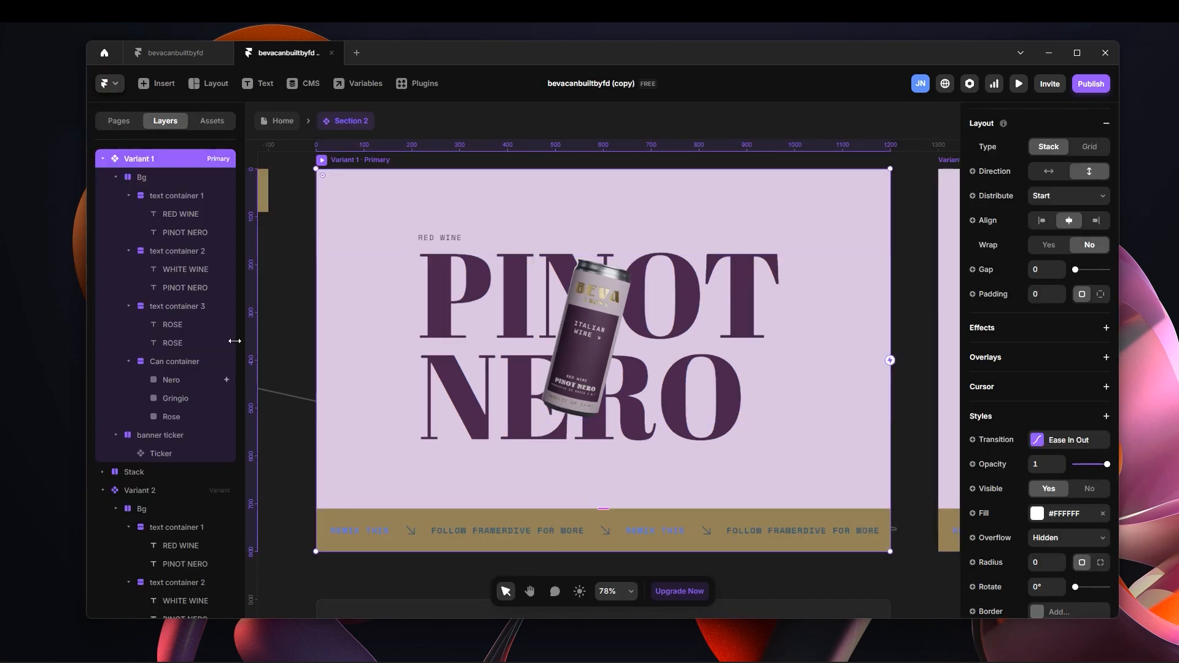
Copy the Nero can's Loop effect and paste it onto the Gringio and Rose cans in Variant 1.
{"action": "left_click", "coordinate": [206, 382]}
{"action": "right_click", "coordinate": [198, 380]}
{"action": "left_click", "coordinate": [171, 378]}
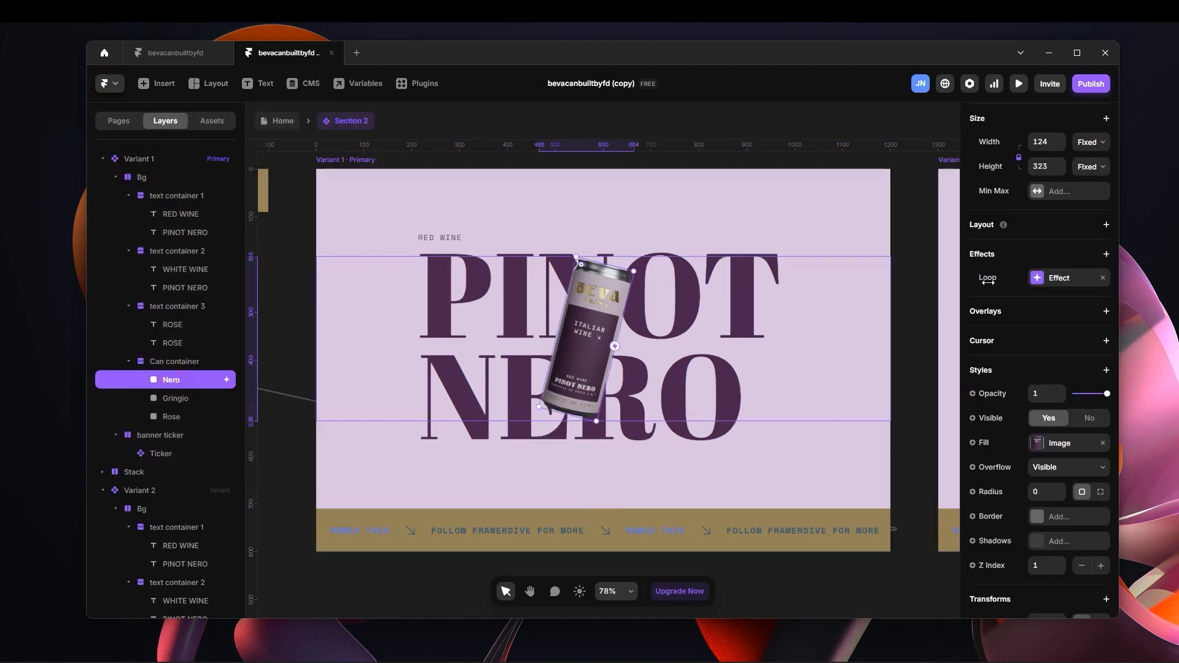
{"action": "right_click", "coordinate": [1051, 284]}
{"action": "left_click", "coordinate": [1060, 296]}
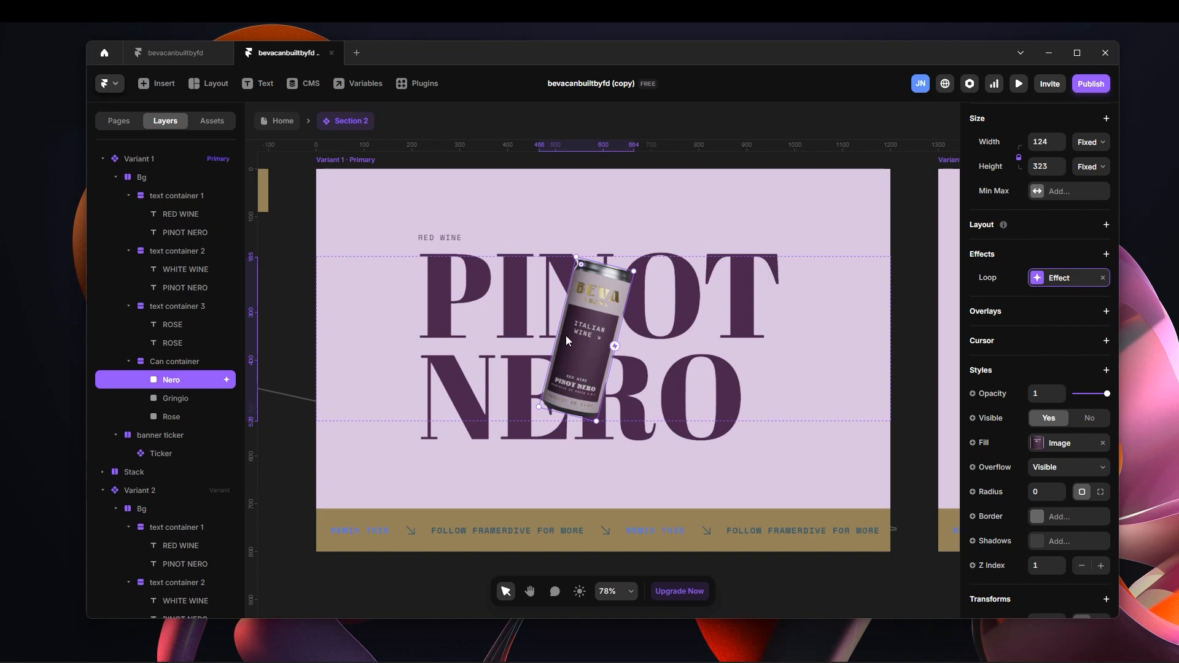
{"action": "left_click", "coordinate": [186, 400]}
{"action": "left_click", "coordinate": [183, 411], "text": "shift"}
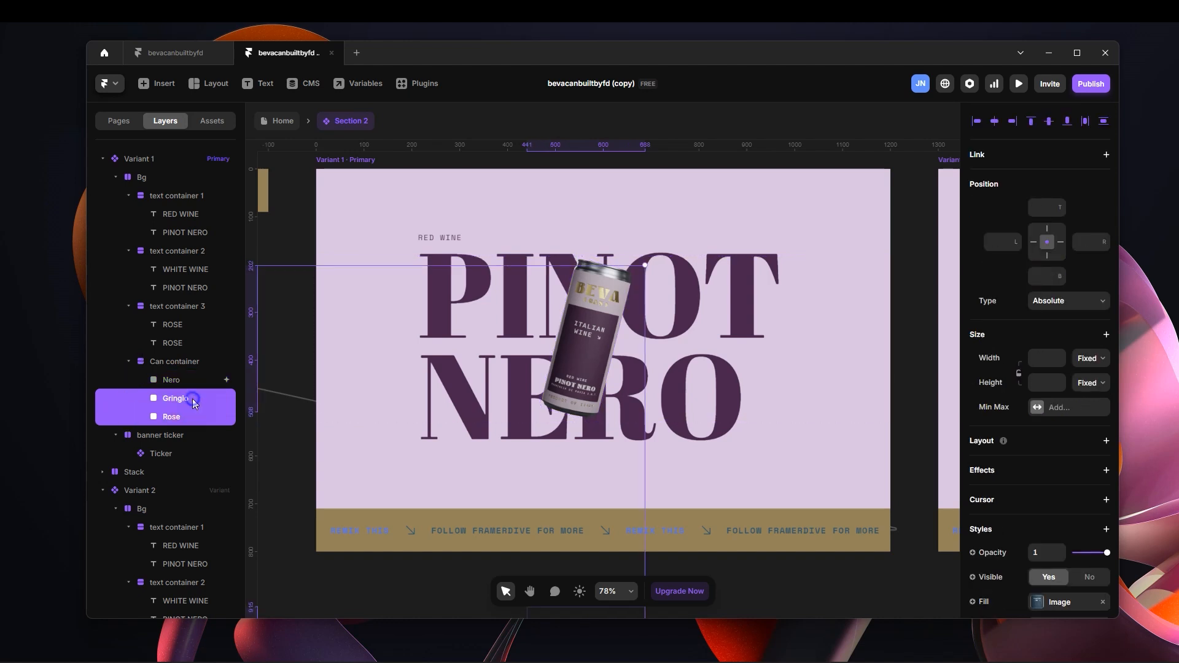
{"action": "right_click", "coordinate": [194, 401]}
{"action": "mouse_move", "coordinate": [260, 193]}
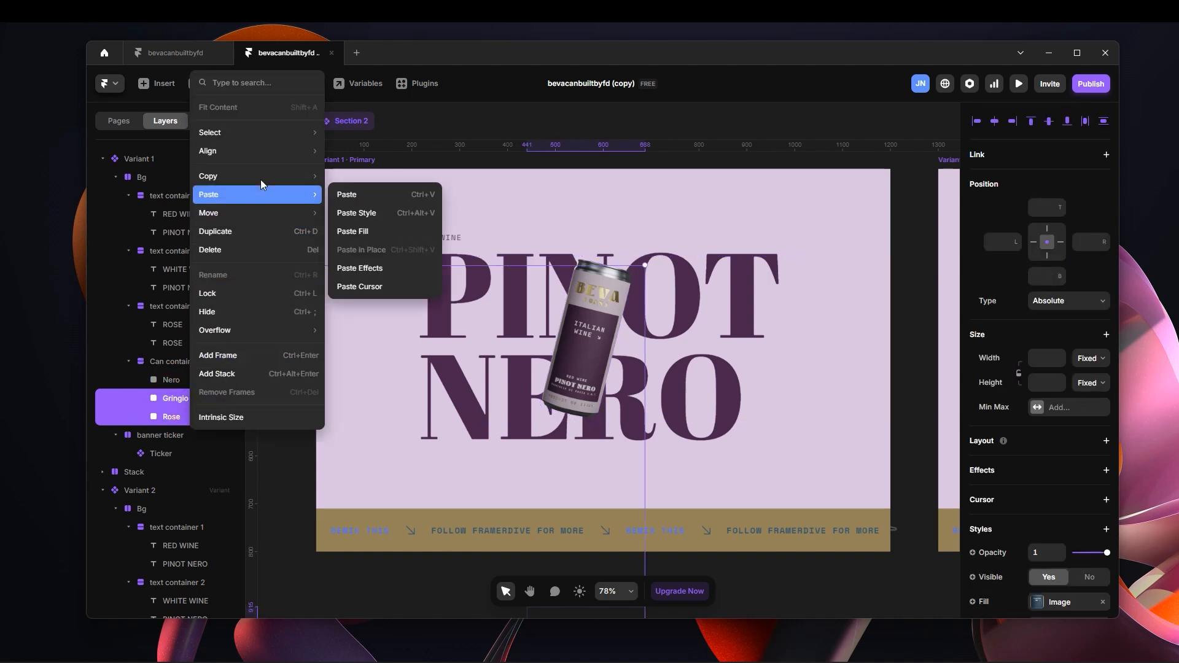
{"action": "left_click", "coordinate": [373, 268]}
{"action": "left_click", "coordinate": [915, 233]}
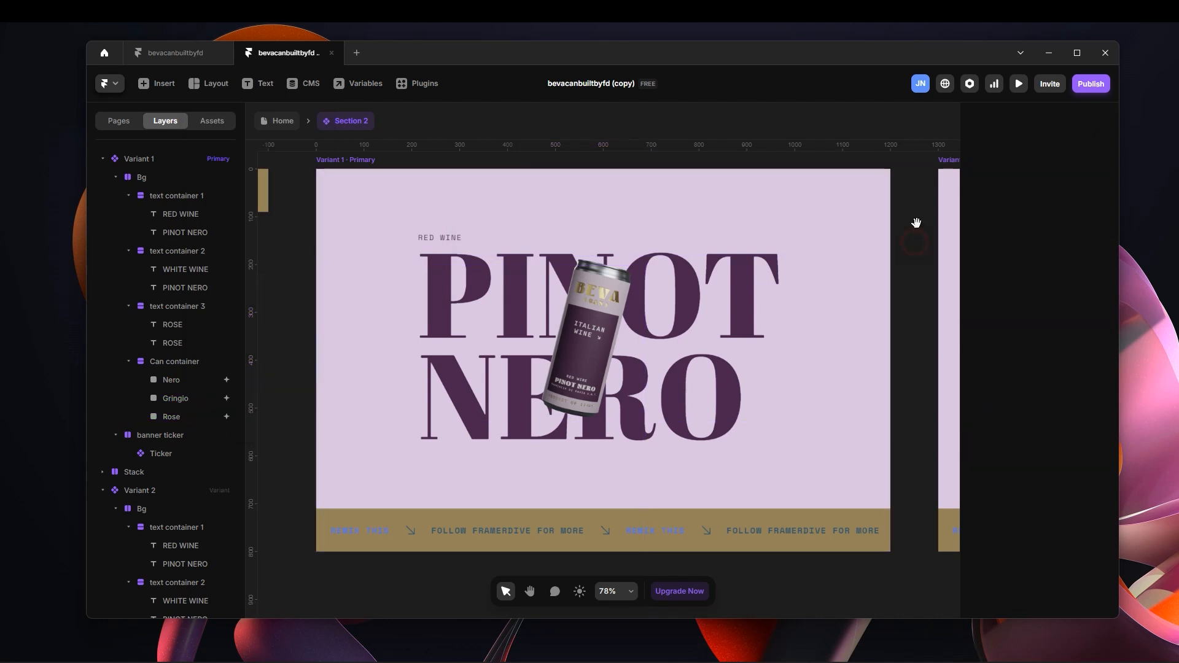
Preview Variant 2 to check the Gringio can's looping motion, and return to the component canvas.
{"action": "scroll", "coordinate": [552, 284], "scroll_direction": "right", "scroll_amount": 6}
{"action": "left_click", "coordinate": [549, 209]}
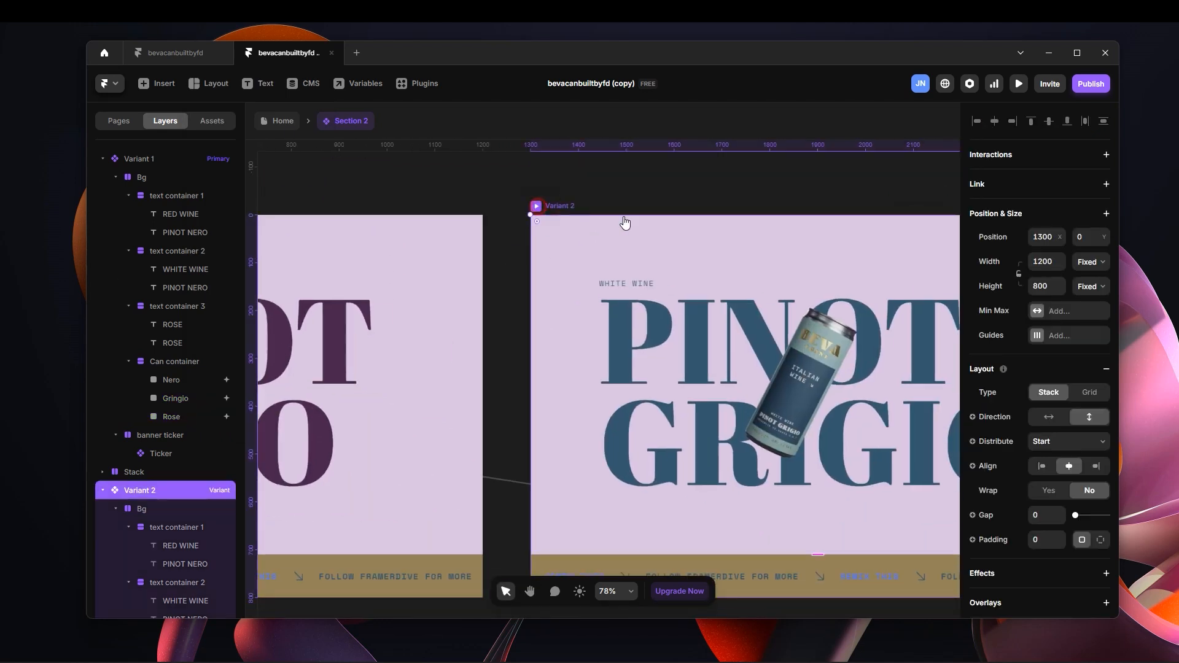
{"action": "left_click", "coordinate": [536, 207]}
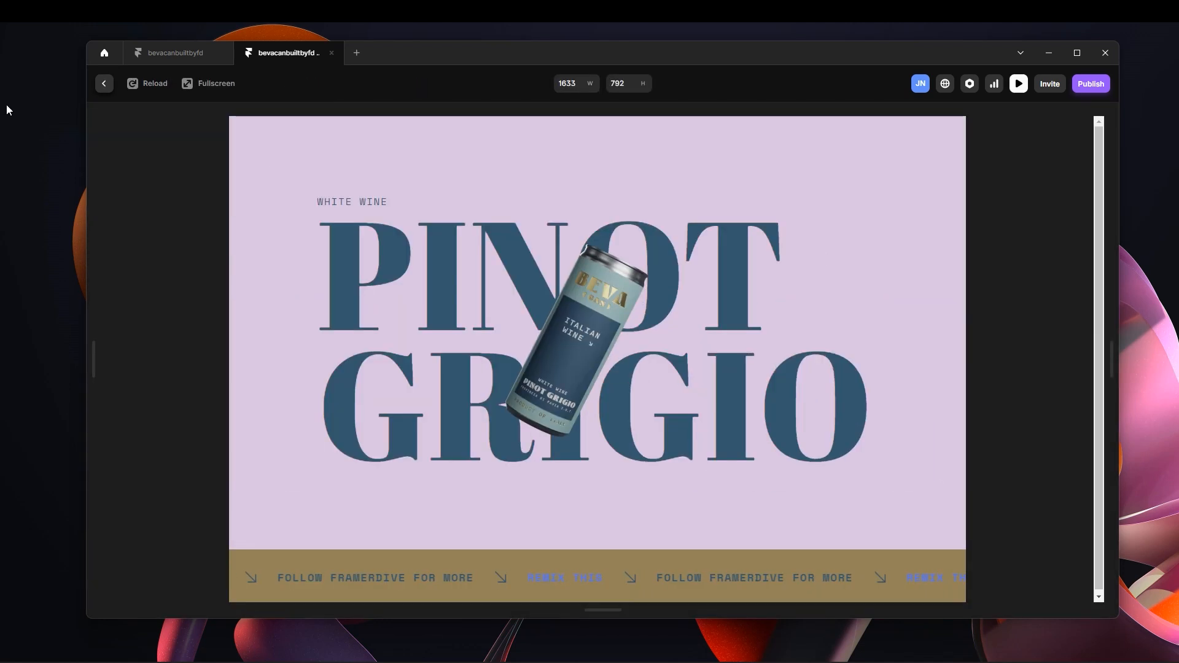
{"action": "left_click", "coordinate": [104, 83]}
{"action": "left_click", "coordinate": [504, 173]}
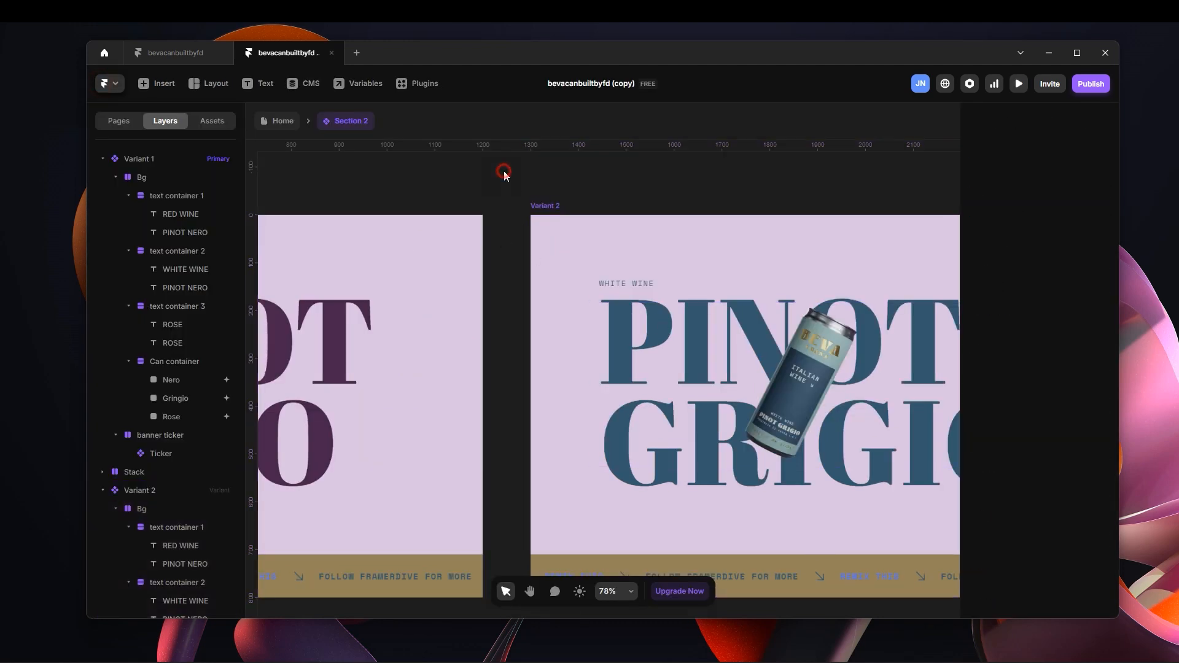
Rotate the Rose can in Variant 3 so it stands upright with its top leaning right, like the other cans.
{"action": "scroll", "coordinate": [454, 166], "scroll_direction": "right", "scroll_amount": 10}
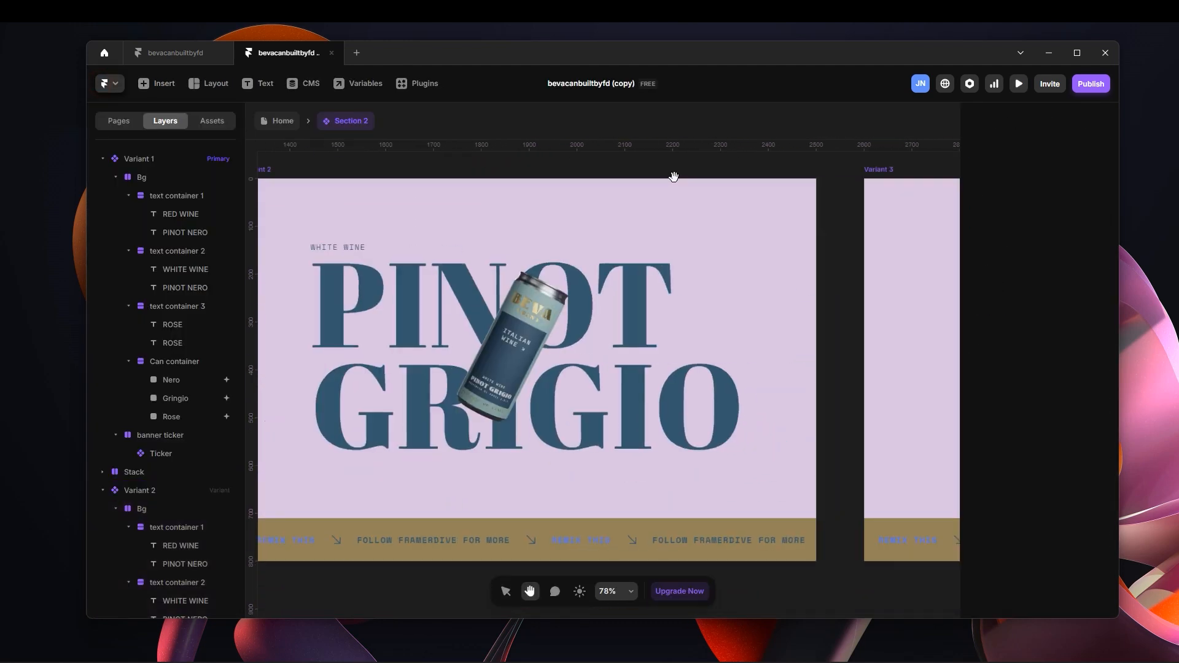
{"action": "scroll", "coordinate": [414, 211], "scroll_direction": "right", "scroll_amount": 5}
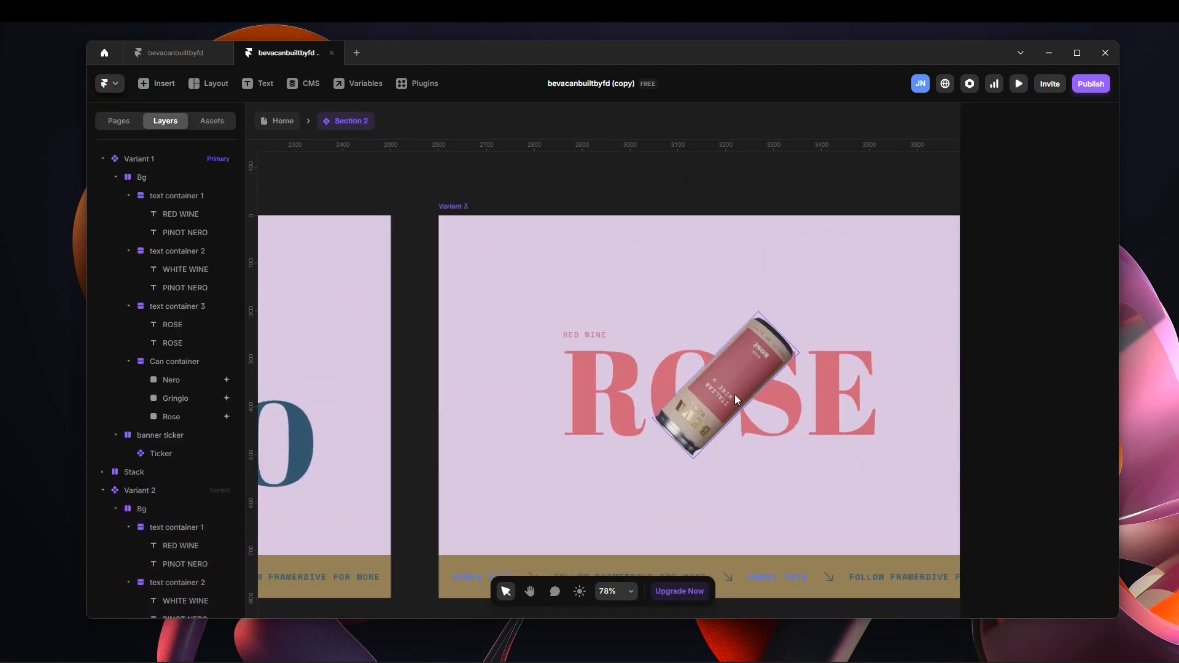
{"action": "left_click", "coordinate": [746, 392]}
{"action": "scroll", "coordinate": [763, 385], "scroll_direction": "down", "scroll_amount": 3}
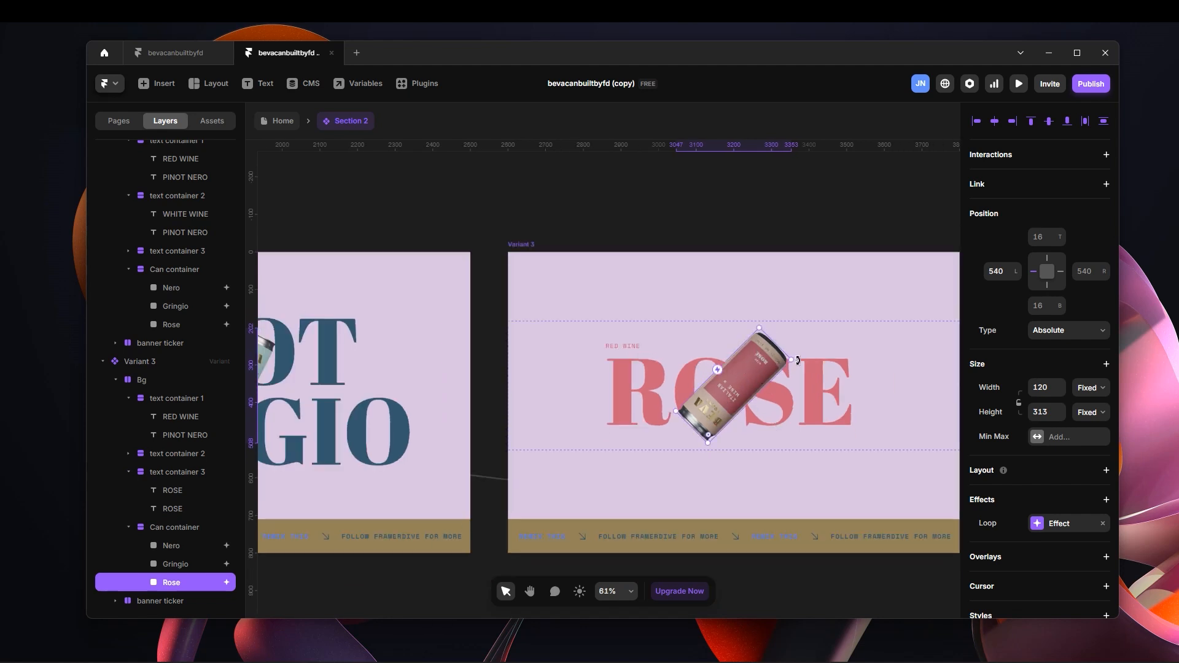
{"action": "left_click_drag", "start_coordinate": [797, 360], "coordinate": [633, 460]}
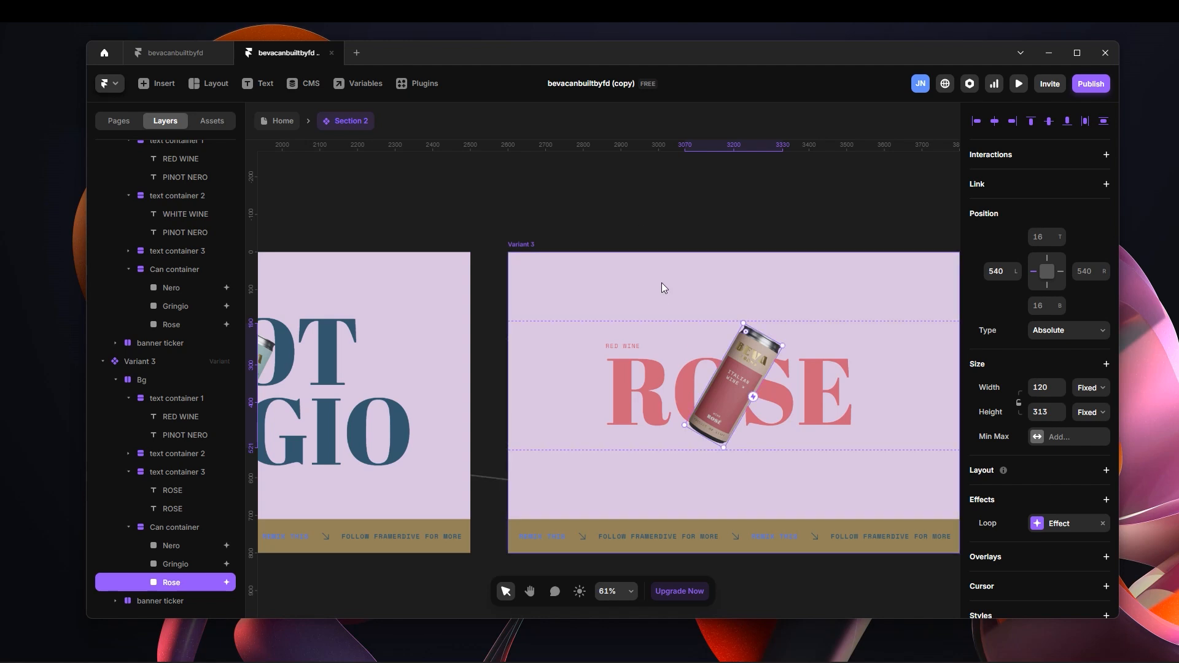
Examine where the hidden Rose can sits in Variant 2 relative to its placement in Variant 3.
{"action": "scroll", "coordinate": [664, 292], "scroll_direction": "down", "scroll_amount": 3}
{"action": "scroll", "coordinate": [617, 209], "scroll_direction": "left", "scroll_amount": 5}
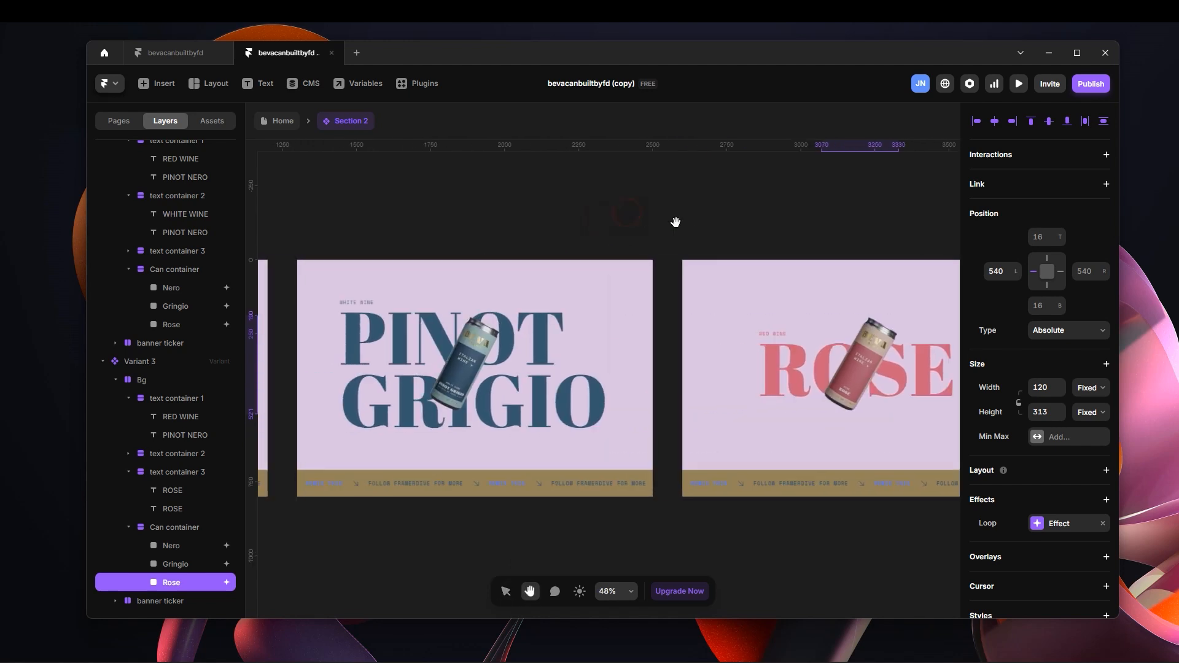
{"action": "left_click", "coordinate": [381, 248]}
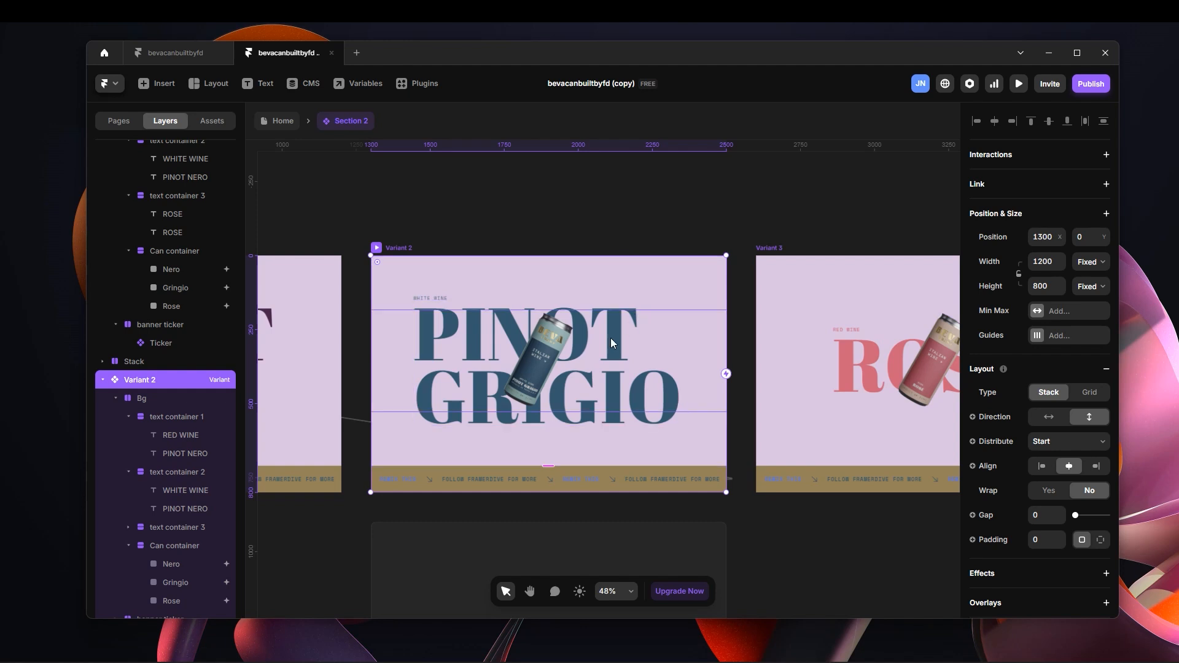
{"action": "scroll", "coordinate": [206, 429], "scroll_direction": "down", "scroll_amount": 5}
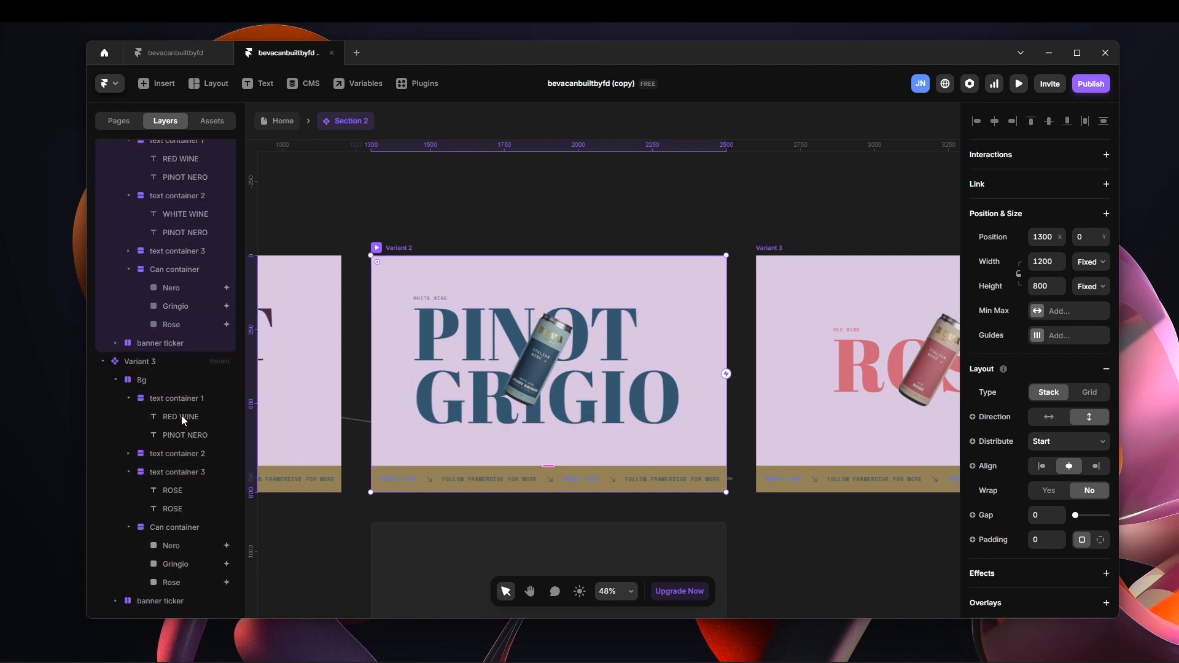
{"action": "left_click", "coordinate": [181, 321]}
{"action": "scroll", "coordinate": [555, 381], "scroll_direction": "down", "scroll_amount": 2}
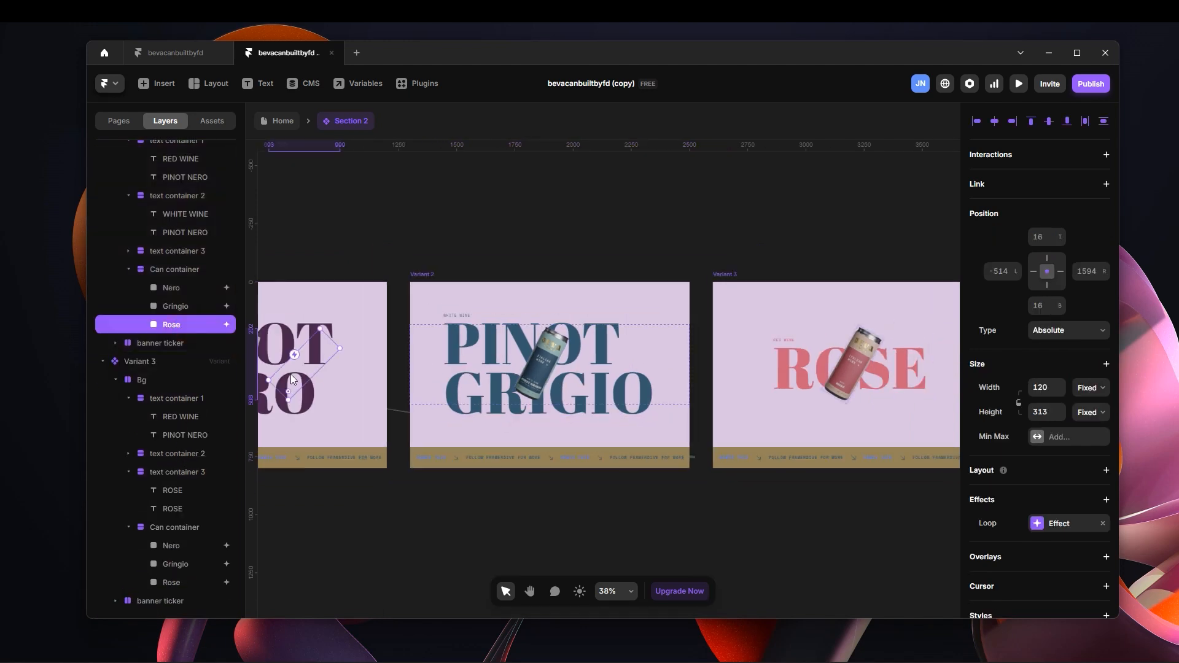
{"action": "scroll", "coordinate": [300, 372], "scroll_direction": "down", "scroll_amount": 1}
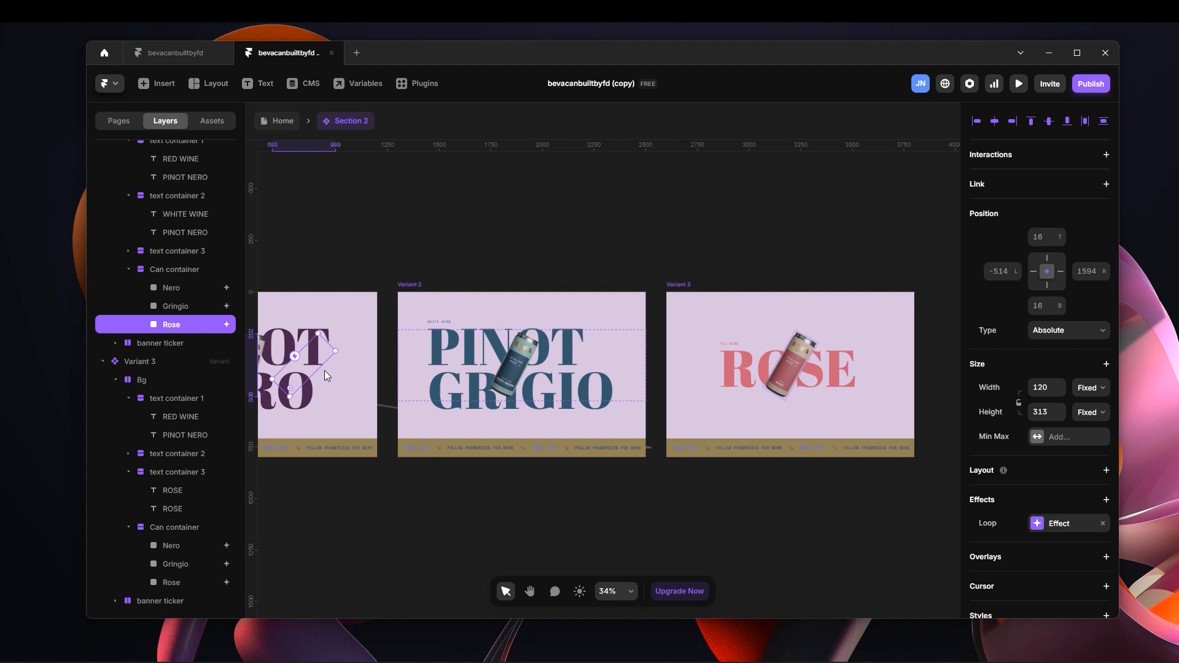
{"action": "scroll", "coordinate": [406, 223], "scroll_direction": "left", "scroll_amount": 3}
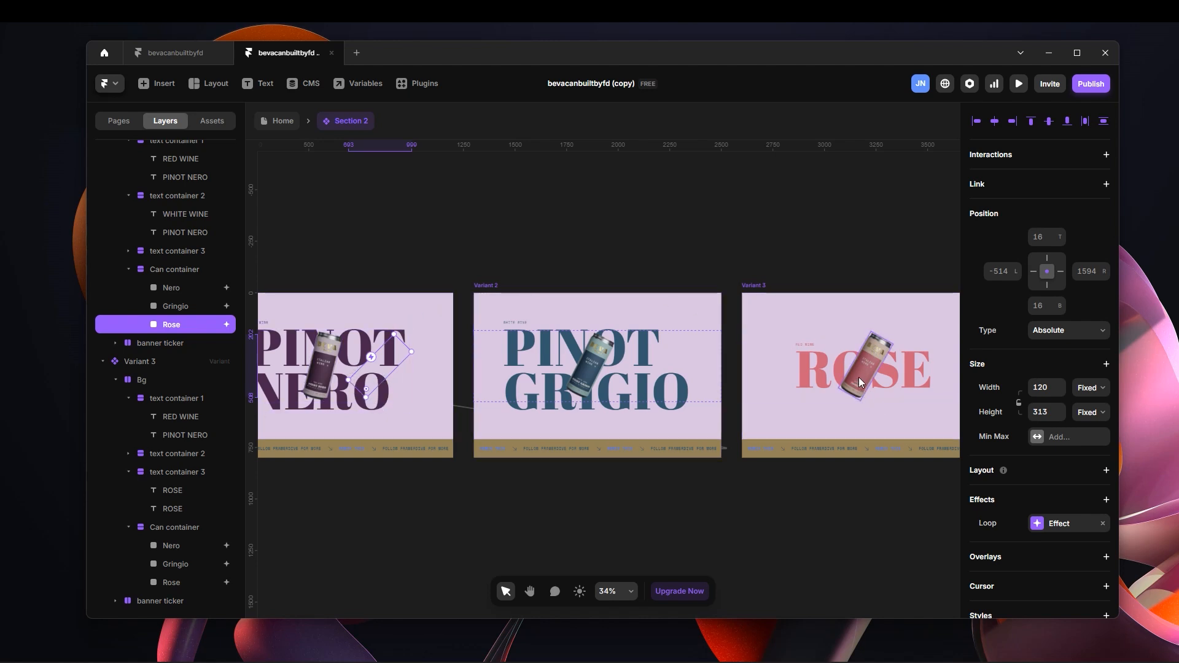
{"action": "left_click", "coordinate": [600, 221]}
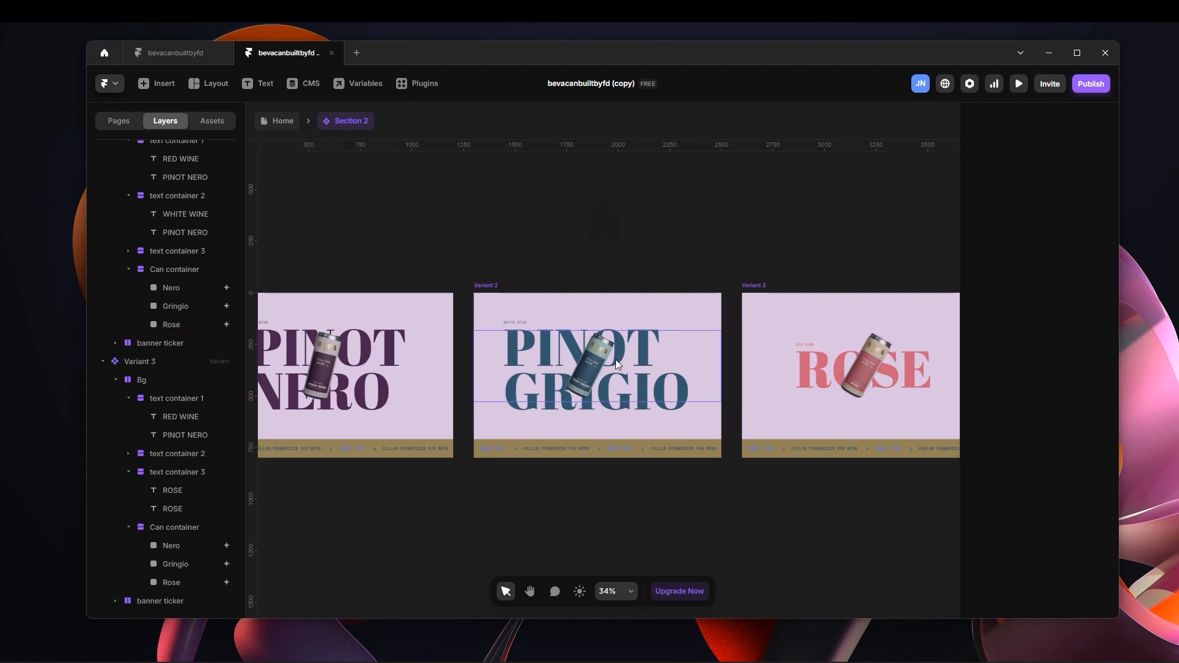
Compare the Gringio can's placement and tilt in Variant 2 with its off-frame starting placement in Variant 1.
{"action": "left_click", "coordinate": [597, 362]}
{"action": "scroll", "coordinate": [581, 406], "scroll_direction": "up", "scroll_amount": 3}
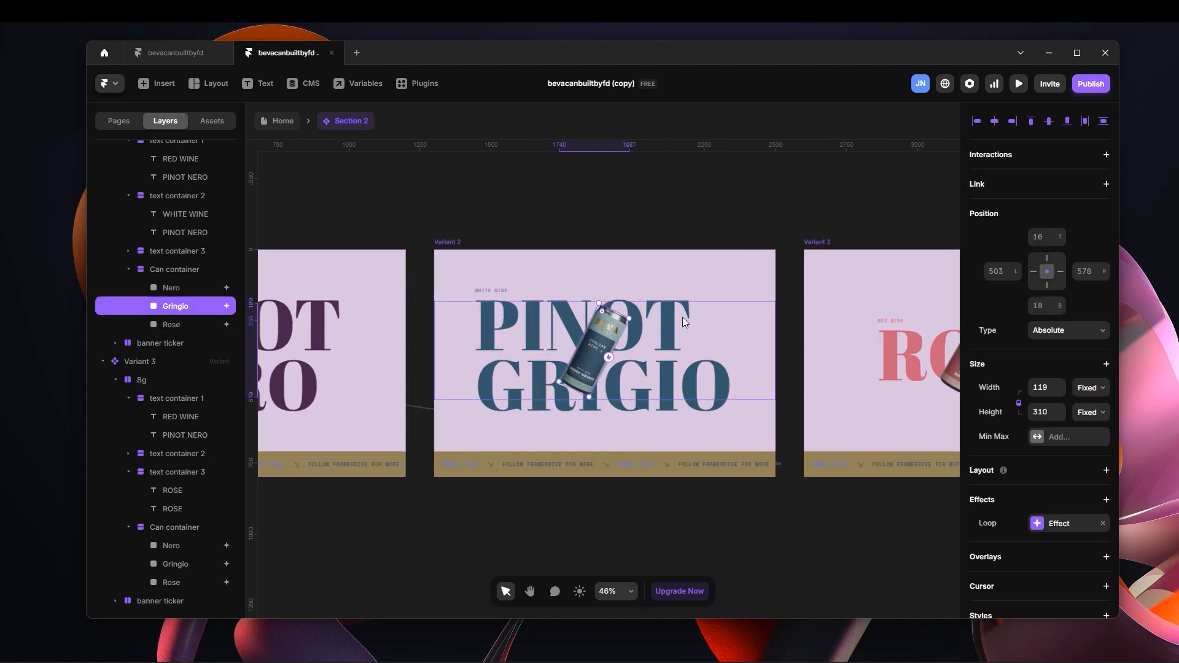
{"action": "scroll", "coordinate": [798, 359], "scroll_direction": "down", "scroll_amount": 3}
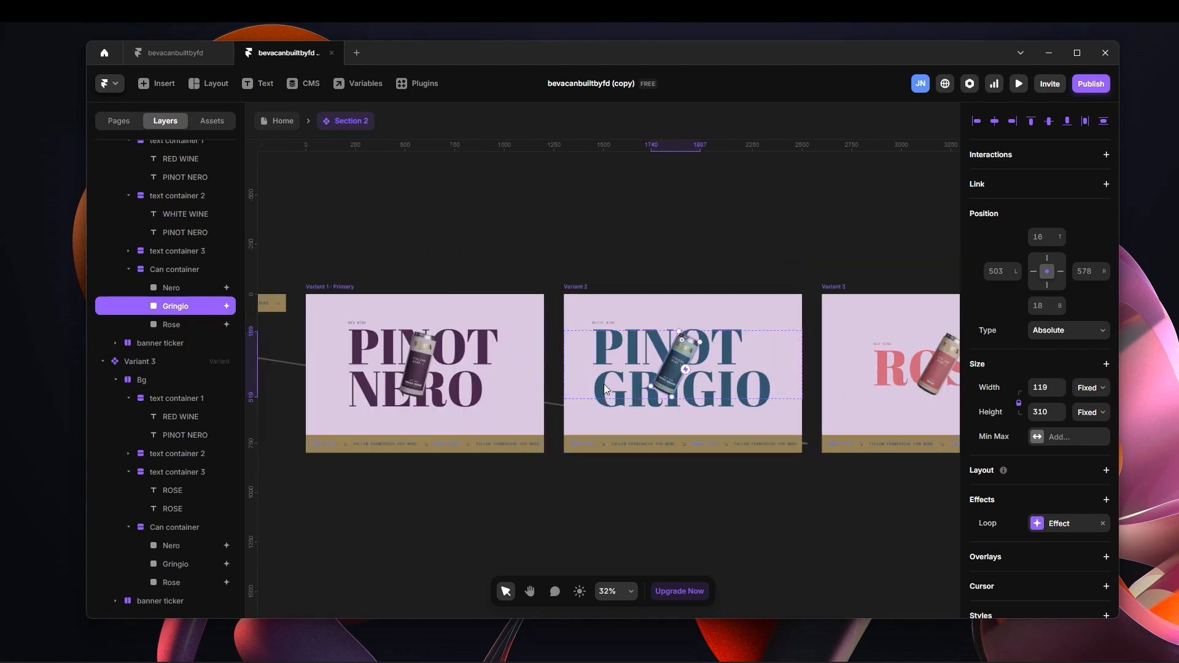
{"action": "left_click", "coordinate": [341, 288]}
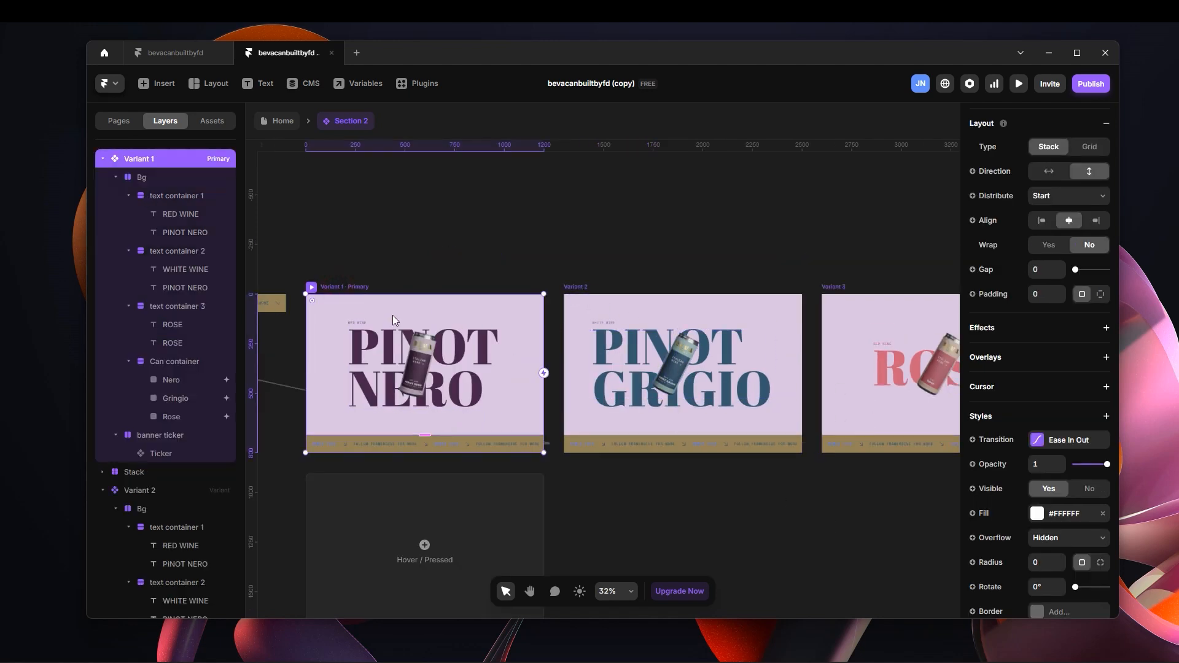
{"action": "left_click", "coordinate": [415, 377]}
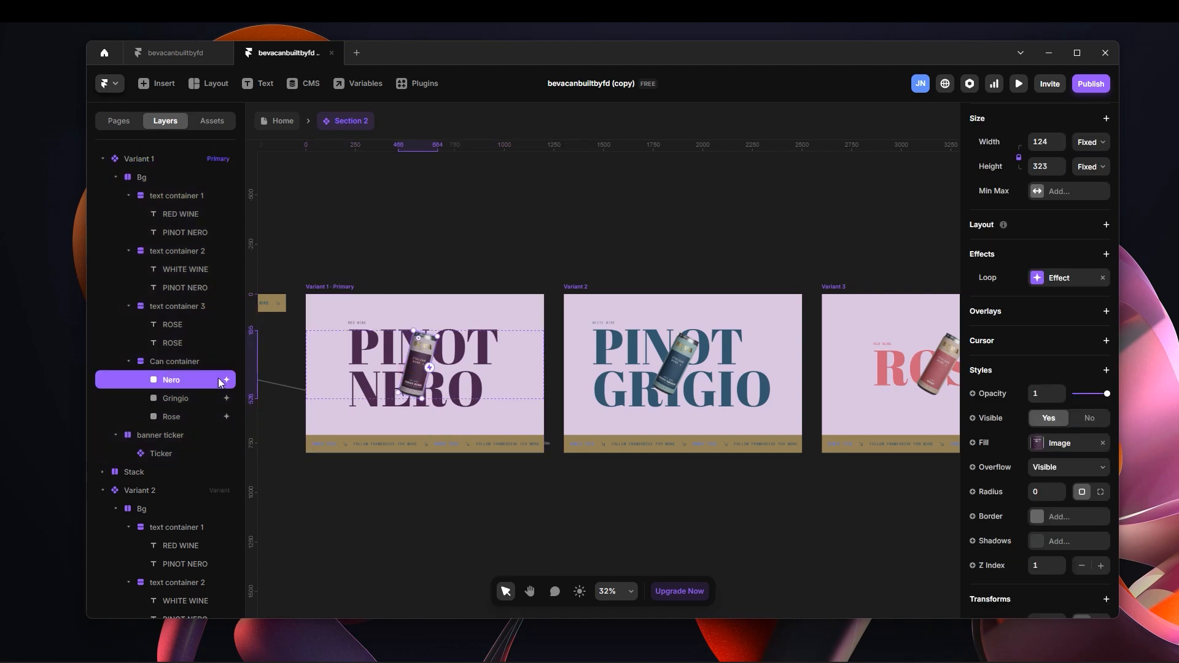
{"action": "left_click", "coordinate": [175, 402]}
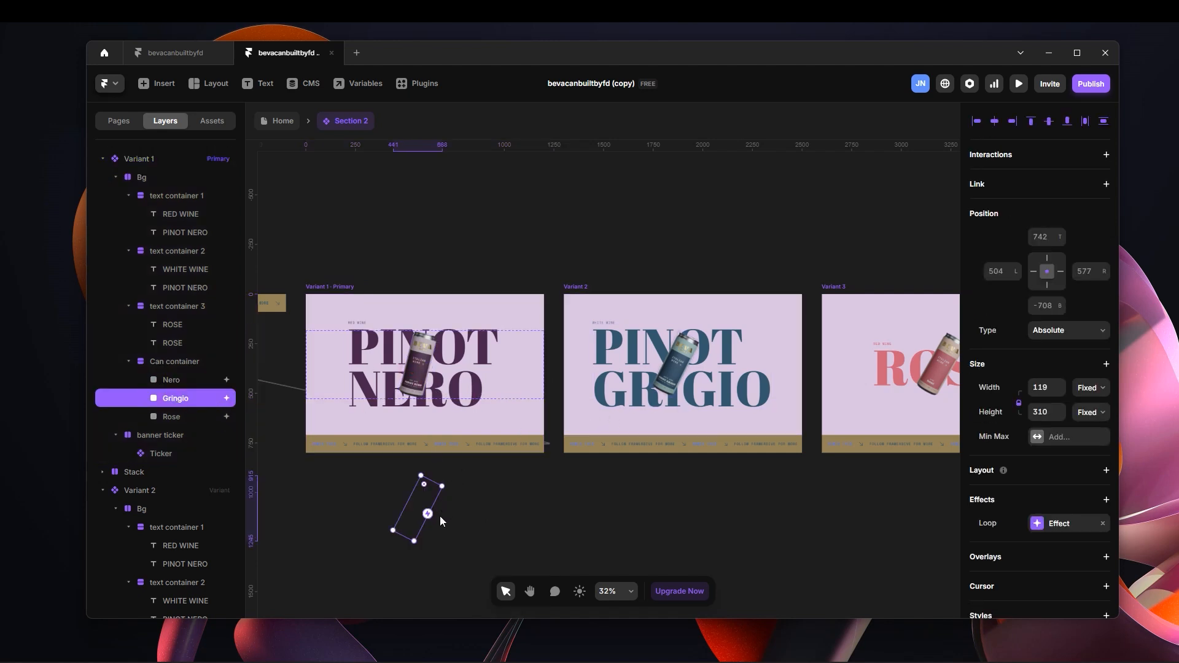
{"action": "mouse_move", "coordinate": [417, 542]}
{"action": "left_mouse_down"}
{"action": "mouse_move", "coordinate": [390, 532]}
{"action": "mouse_move", "coordinate": [417, 558]}
{"action": "left_mouse_up"}
Rotate the Gringio can in Variant 2 so its top leans left, opposite to the Nero can.
{"action": "left_click", "coordinate": [676, 374]}
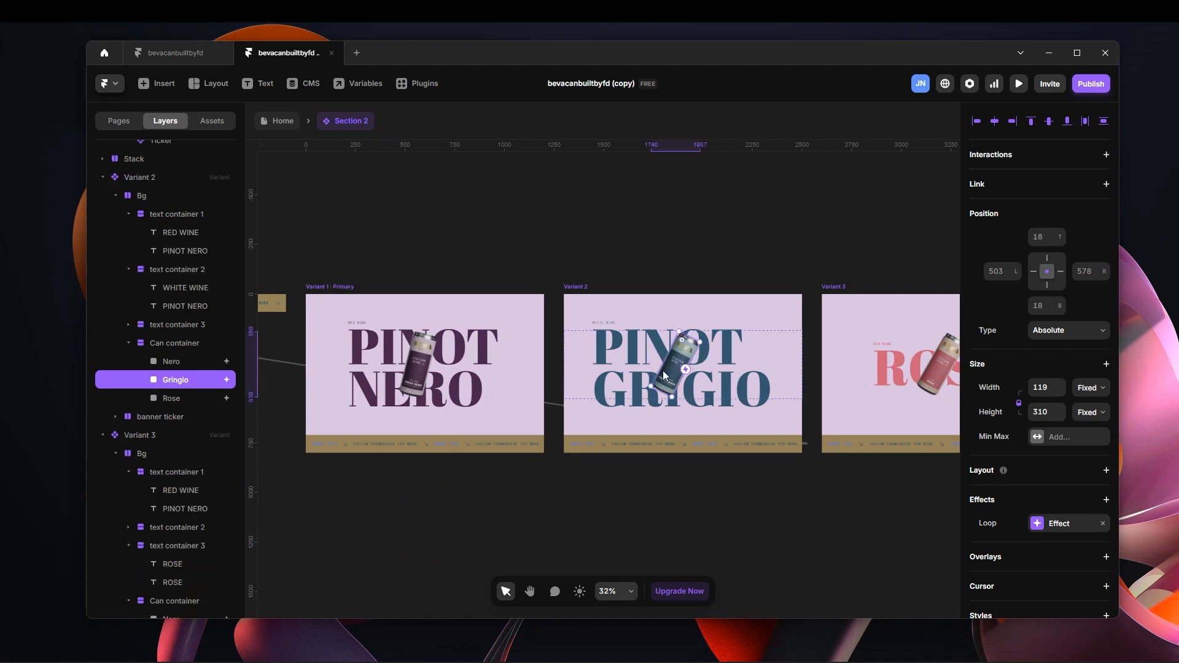
{"action": "left_click_drag", "start_coordinate": [698, 340], "coordinate": [641, 333]}
{"action": "key", "text": "ctrl+z"}
{"action": "scroll", "coordinate": [684, 363], "scroll_direction": "up", "scroll_amount": 3}
{"action": "left_click", "coordinate": [640, 235]}
Check the Nero can in Variant 1, return to the Home page, and open the page in the fullscreen preview.
{"action": "key", "text": "space"}
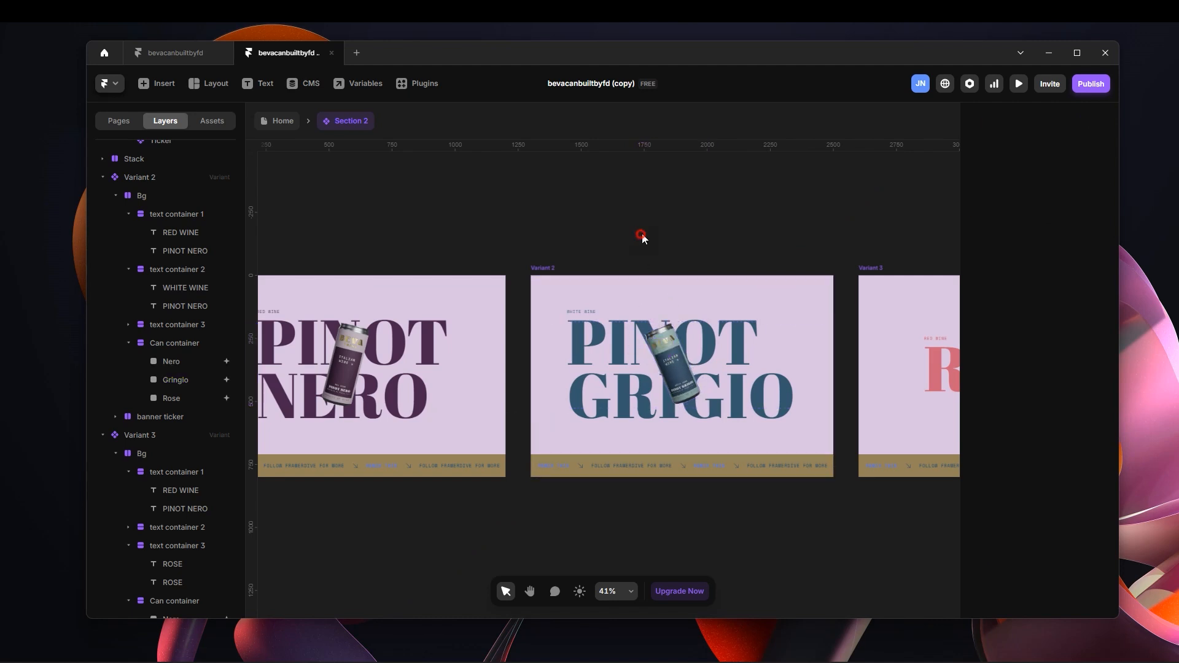
{"action": "left_click_drag", "start_coordinate": [489, 198], "coordinate": [655, 187]}
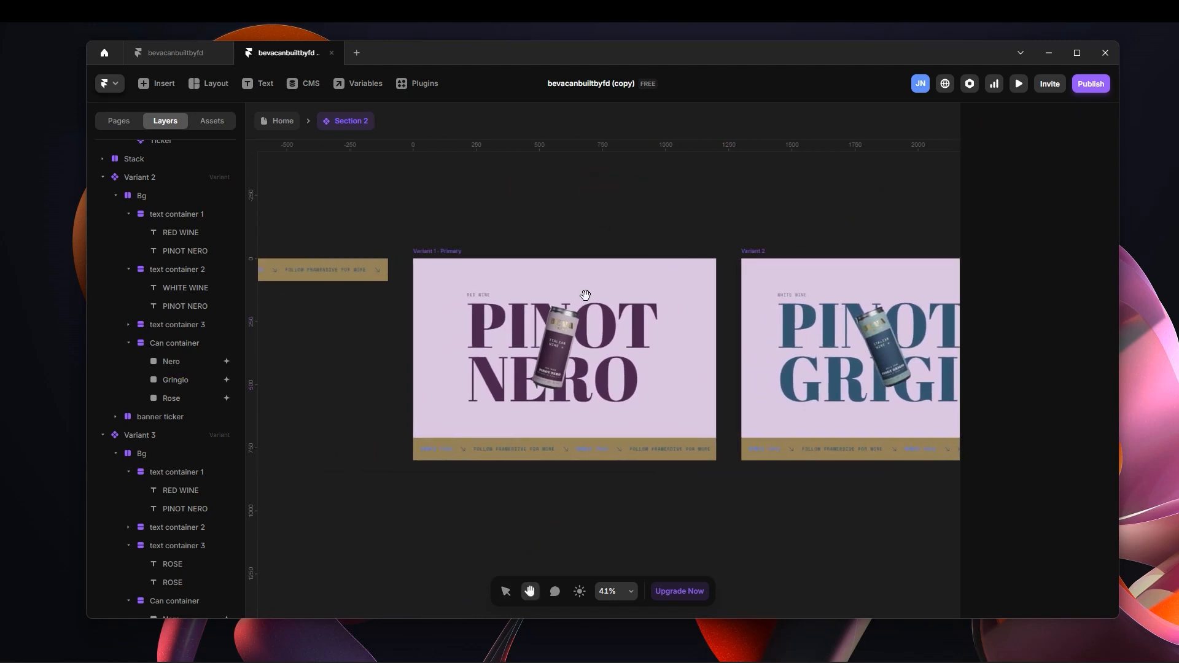
{"action": "left_click", "coordinate": [564, 351]}
{"action": "left_click", "coordinate": [533, 171]}
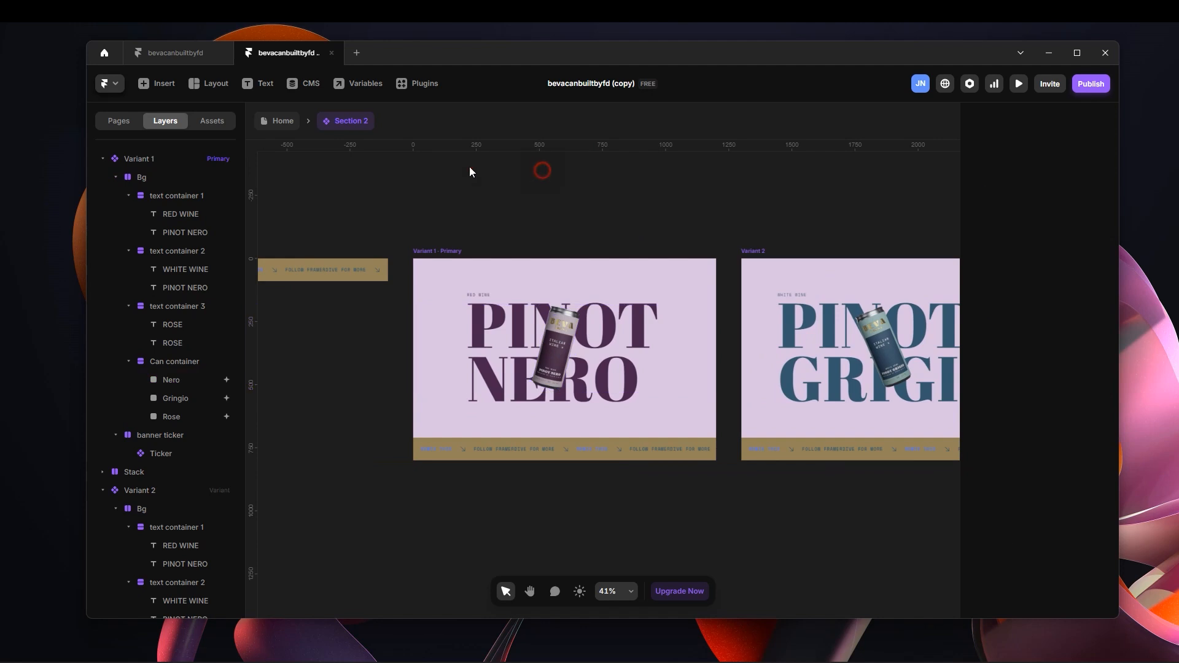
{"action": "left_click", "coordinate": [289, 122]}
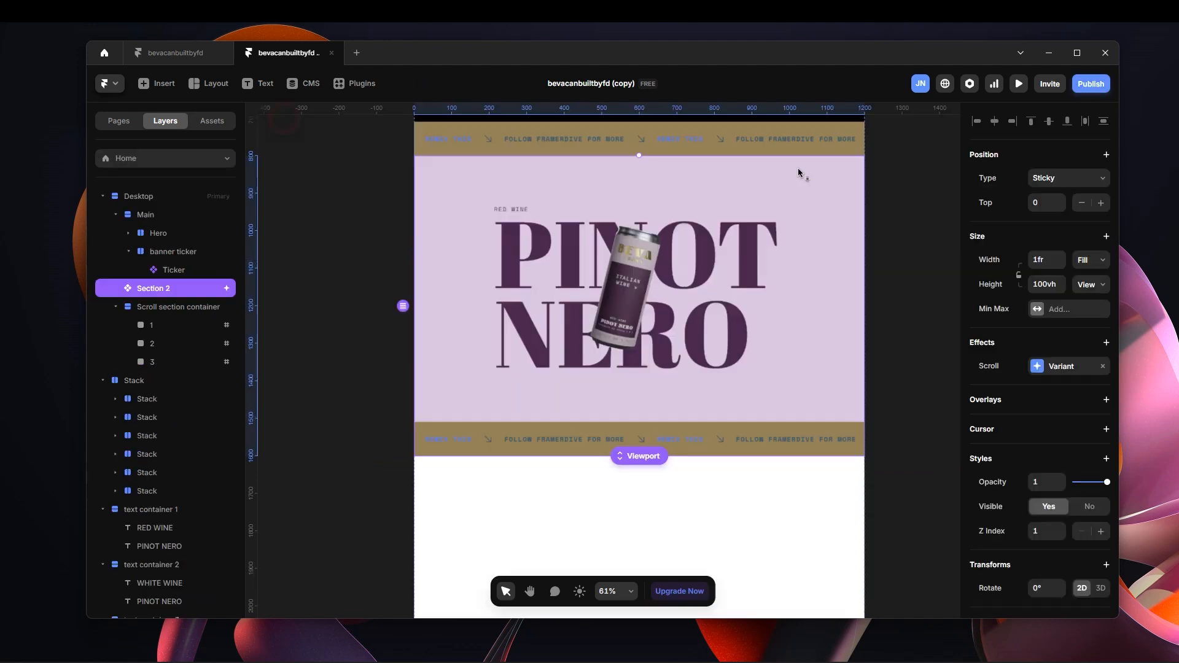
{"action": "left_click", "coordinate": [1019, 84]}
{"action": "left_click", "coordinate": [218, 92]}
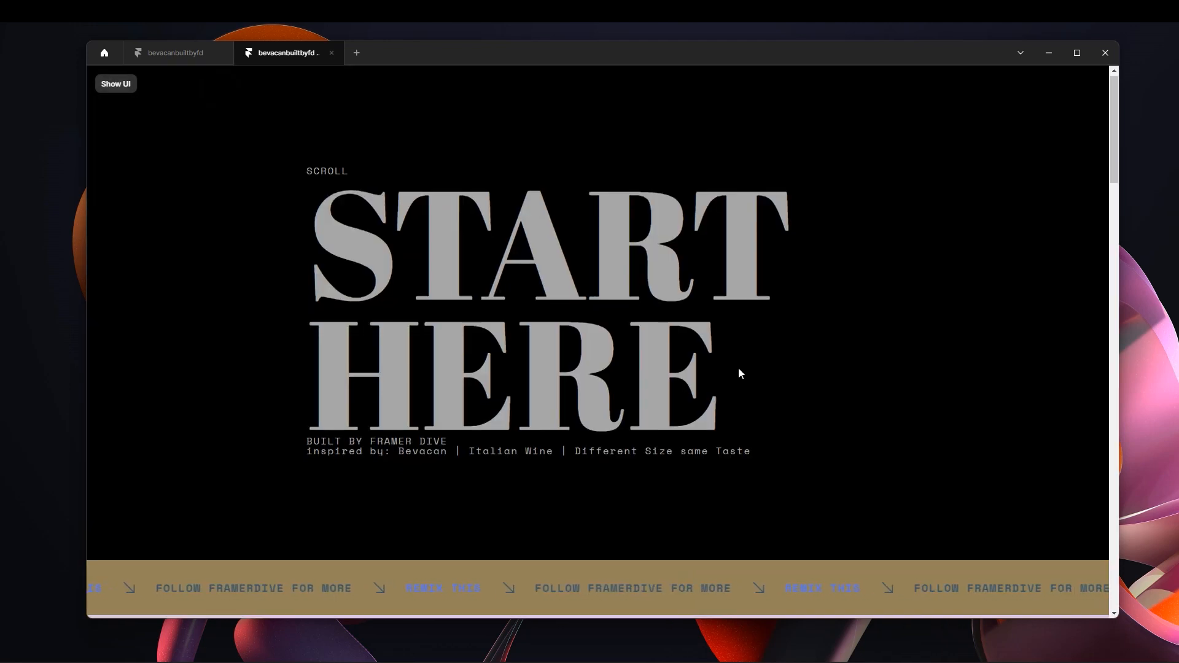
Check the can transitions in the preview by going through the Pinot Nero, Pinot Grigio and Rose sections.
{"action": "scroll", "coordinate": [740, 367], "scroll_direction": "down", "scroll_amount": 4}
{"action": "scroll", "coordinate": [741, 365], "scroll_direction": "down", "scroll_amount": 4}
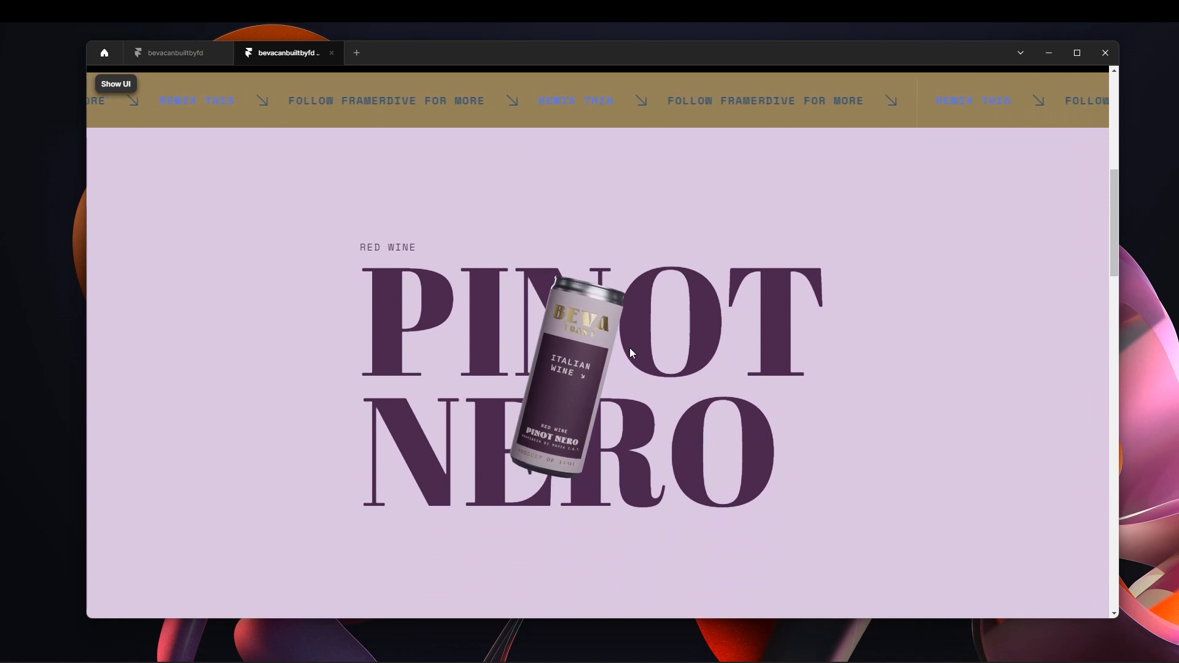
{"action": "scroll", "coordinate": [794, 388], "scroll_direction": "down", "scroll_amount": 1}
{"action": "scroll", "coordinate": [823, 396], "scroll_direction": "down", "scroll_amount": 3}
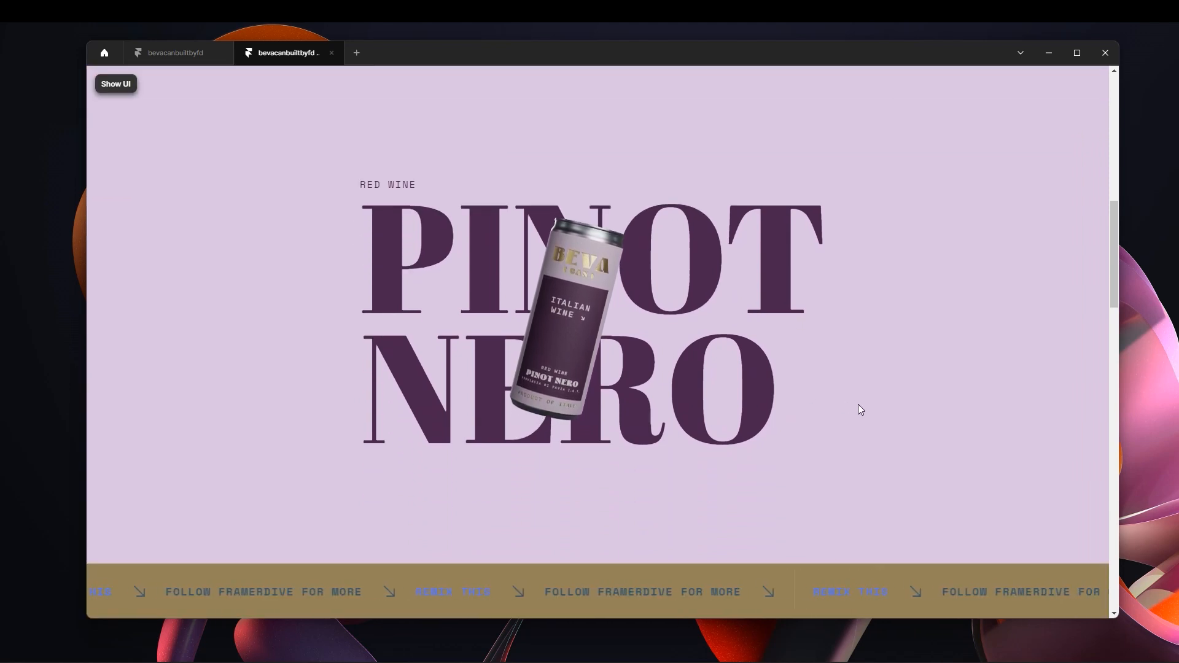
{"action": "scroll", "coordinate": [854, 405], "scroll_direction": "down", "scroll_amount": 3}
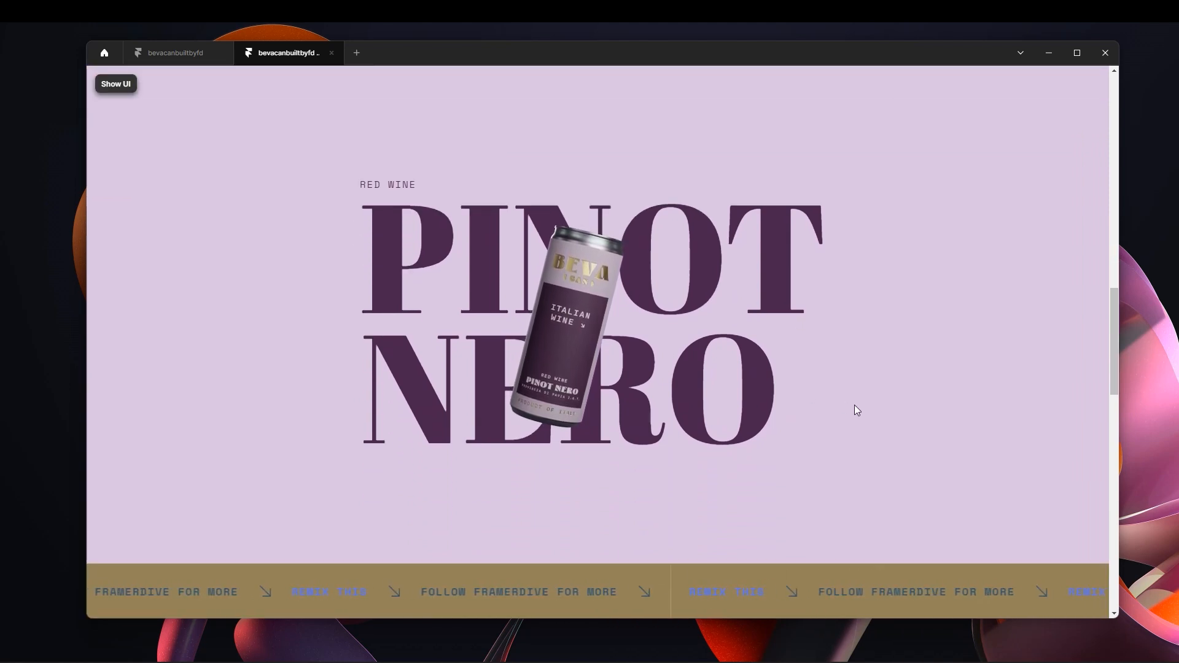
{"action": "scroll", "coordinate": [857, 410], "scroll_direction": "down", "scroll_amount": 2}
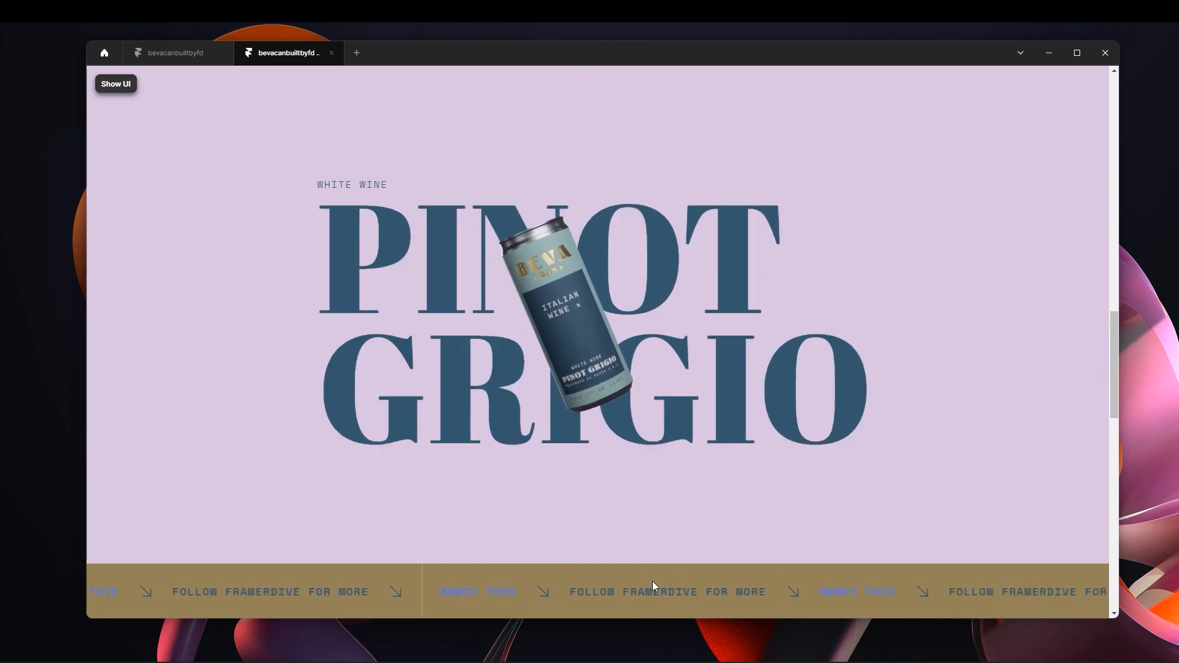
{"action": "scroll", "coordinate": [956, 346], "scroll_direction": "down", "scroll_amount": 3}
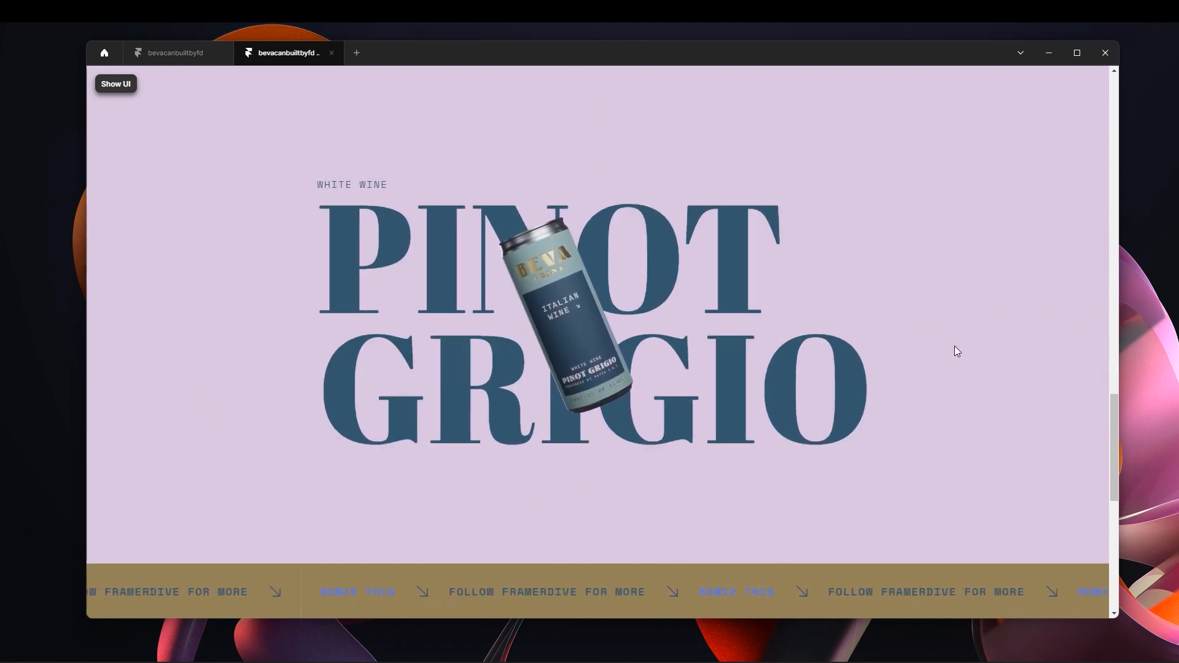
{"action": "scroll", "coordinate": [954, 351], "scroll_direction": "down", "scroll_amount": 2}
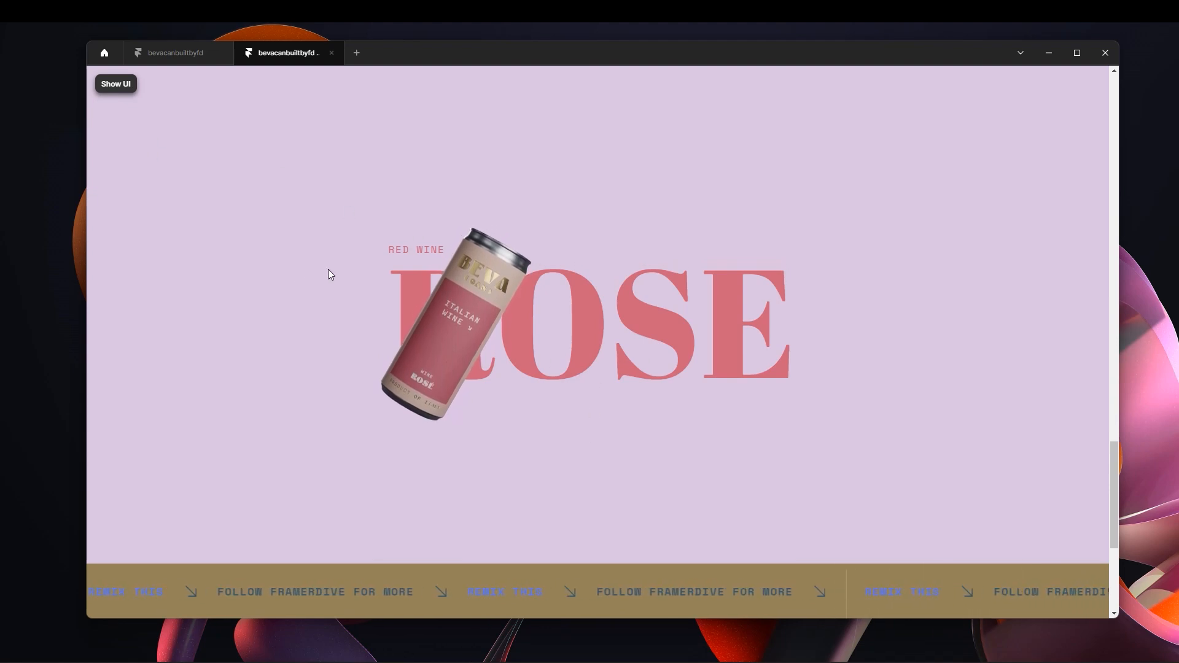
Leave the preview and anchor the Rose can in Section 2's Variant 3 to the center instead of the left edge.
{"action": "left_click", "coordinate": [108, 83]}
{"action": "left_click", "coordinate": [106, 84]}
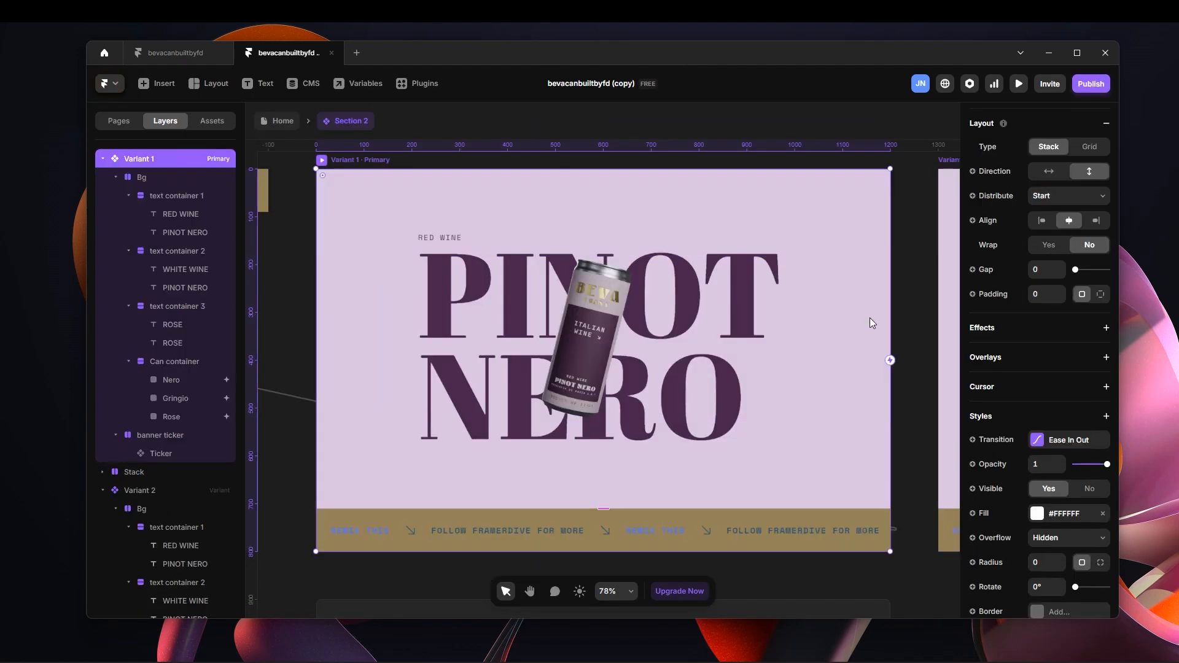
{"action": "left_click", "coordinate": [908, 297]}
{"action": "key", "text": "space"}
{"action": "left_click_drag", "start_coordinate": [926, 297], "coordinate": [432, 373]}
{"action": "left_click_drag", "start_coordinate": [753, 416], "coordinate": [457, 369]}
{"action": "left_click_drag", "start_coordinate": [778, 378], "coordinate": [470, 368]}
{"action": "left_click", "coordinate": [800, 382], "text": "ctrl"}
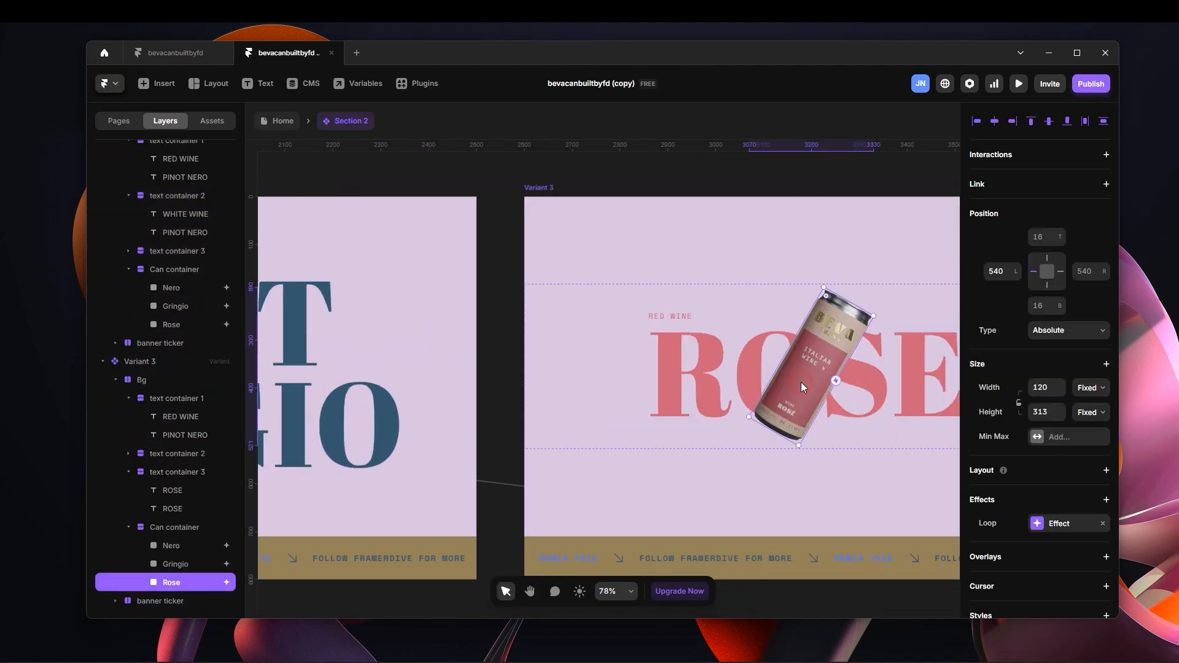
{"action": "left_click", "coordinate": [1046, 273]}
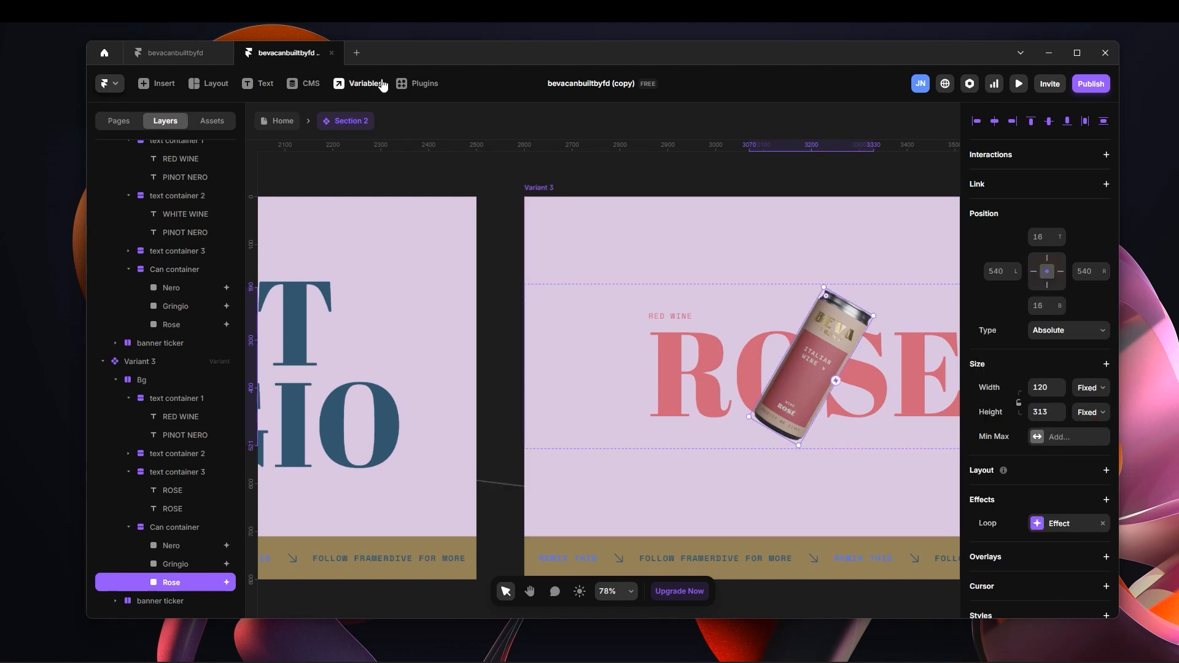
Return to the Home page and open it in the fullscreen preview without the interface.
{"action": "left_click", "coordinate": [461, 173]}
{"action": "key", "text": "space"}
{"action": "left_click_drag", "start_coordinate": [443, 167], "coordinate": [595, 160]}
{"action": "left_click_drag", "start_coordinate": [440, 167], "coordinate": [591, 174]}
{"action": "left_click", "coordinate": [288, 123]}
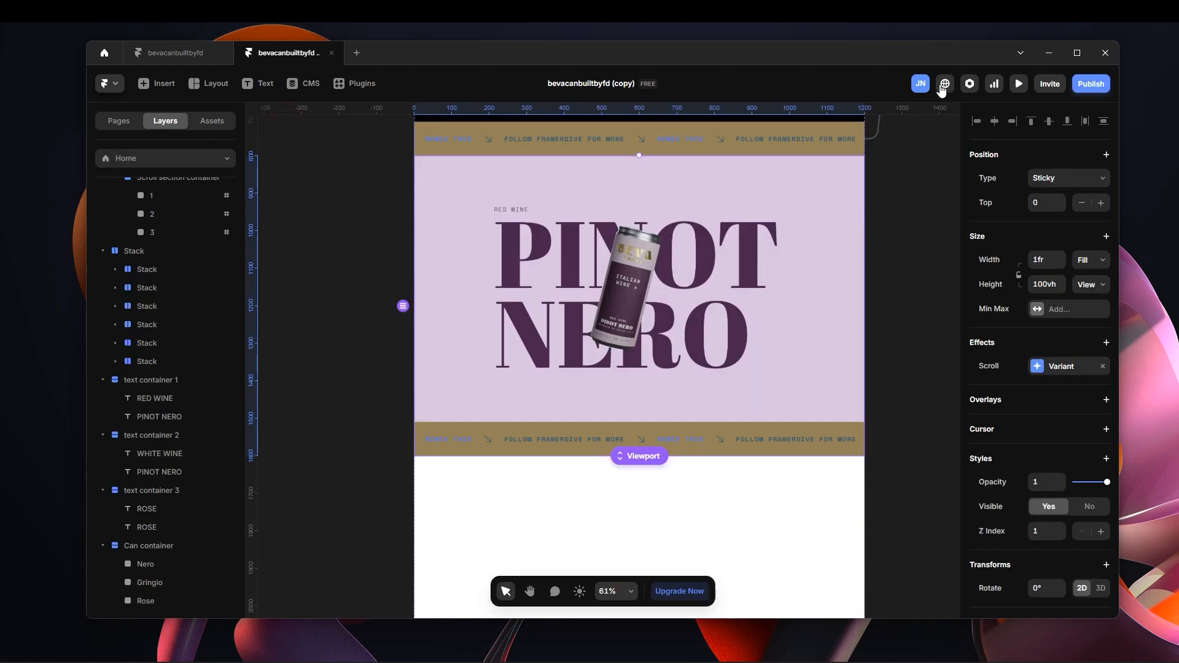
{"action": "left_click", "coordinate": [1018, 84]}
{"action": "left_click", "coordinate": [204, 86]}
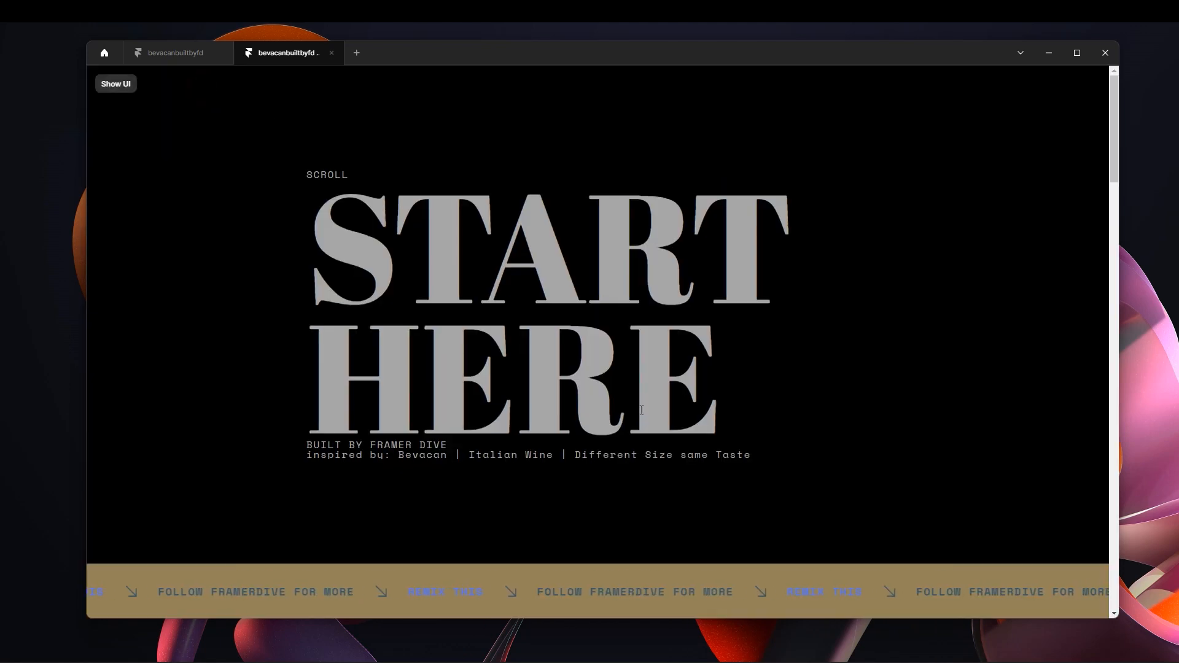
Check in the preview that the Rose can is centered after the Nero and Grigio can transitions.
{"action": "scroll", "coordinate": [645, 407], "scroll_direction": "down", "scroll_amount": 5}
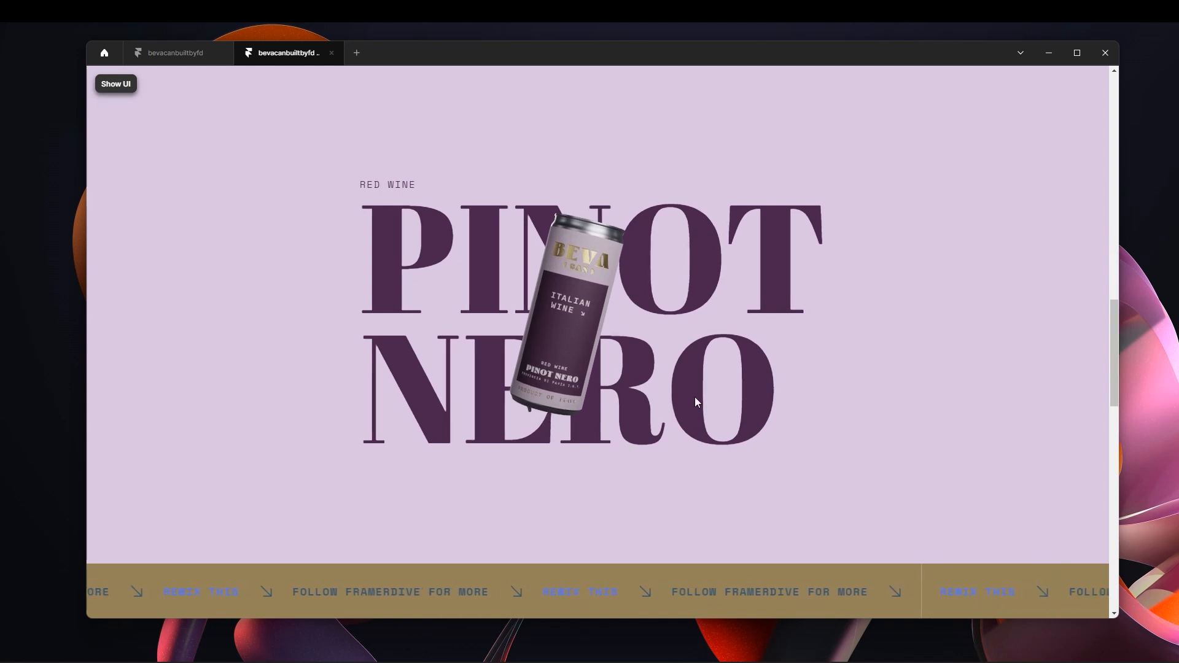
{"action": "scroll", "coordinate": [694, 397], "scroll_direction": "down", "scroll_amount": 3}
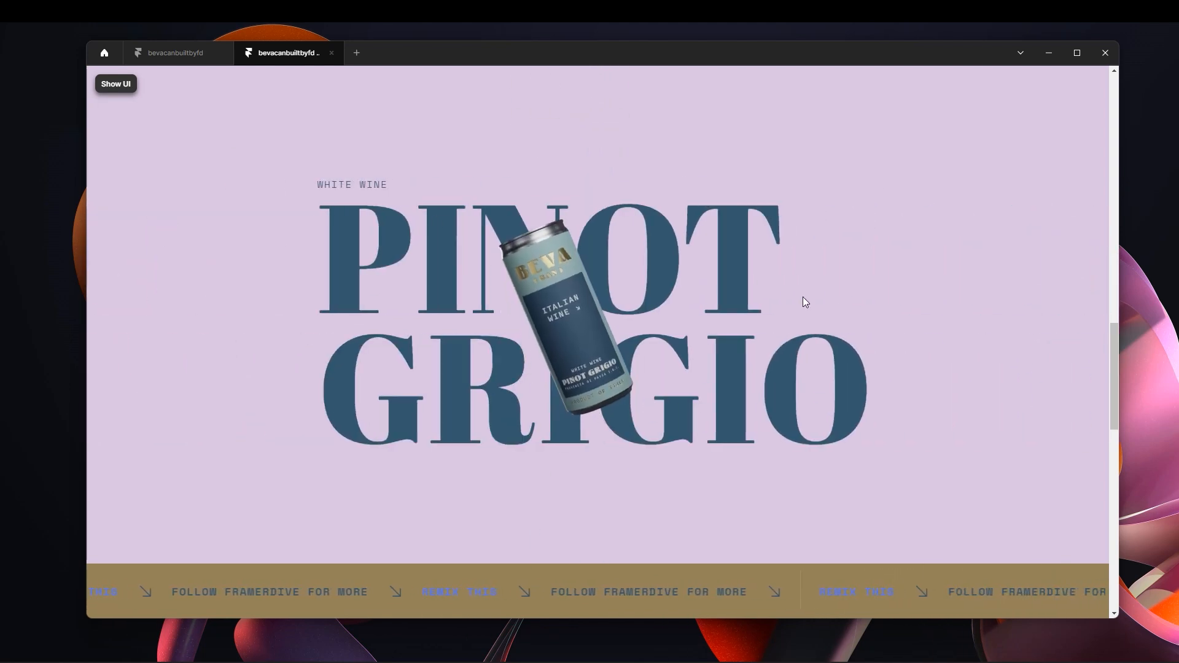
{"action": "scroll", "coordinate": [860, 312], "scroll_direction": "down", "scroll_amount": 3}
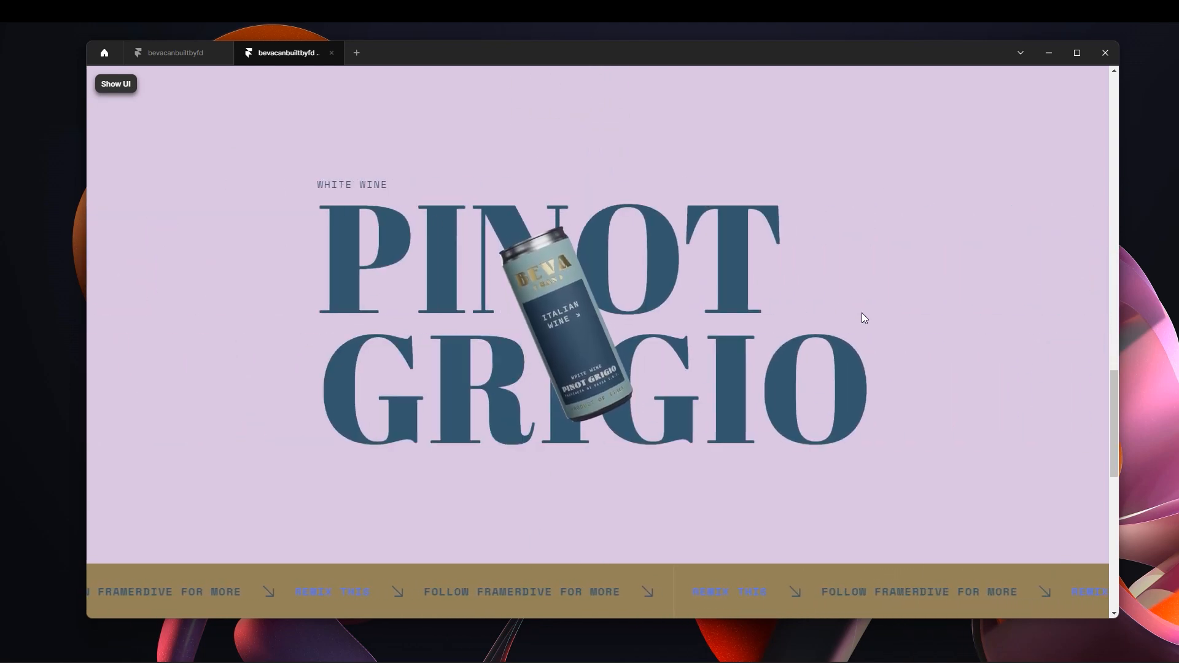
{"action": "scroll", "coordinate": [861, 314], "scroll_direction": "down", "scroll_amount": 3}
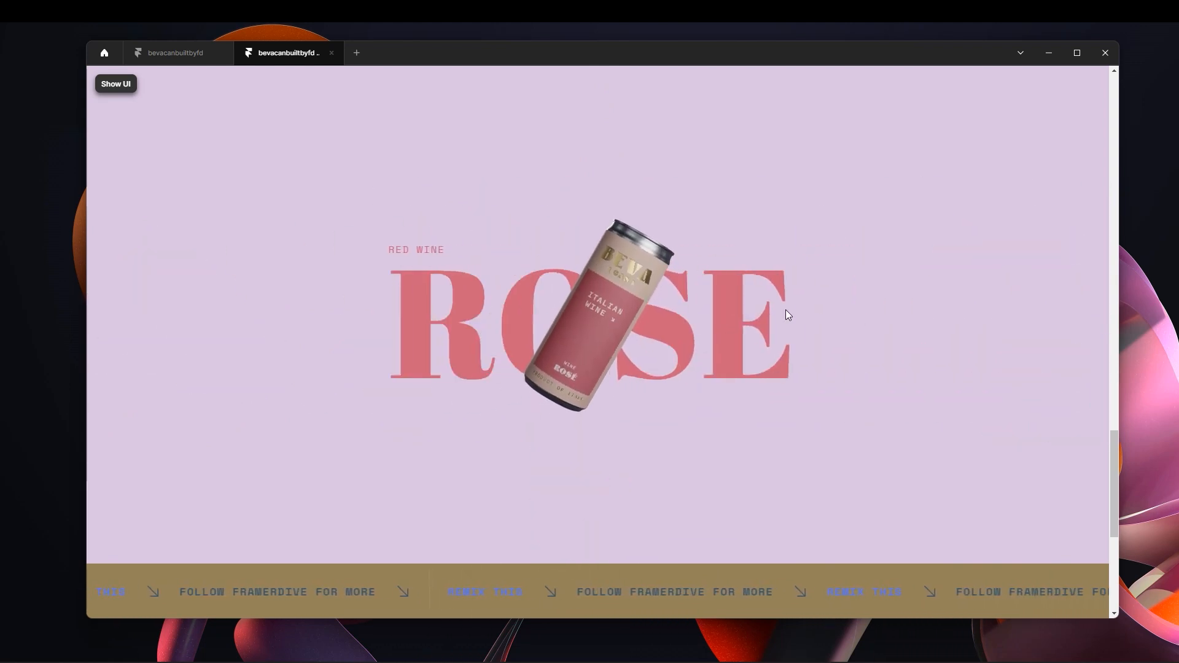
{"action": "scroll", "coordinate": [805, 324], "scroll_direction": "down", "scroll_amount": 4}
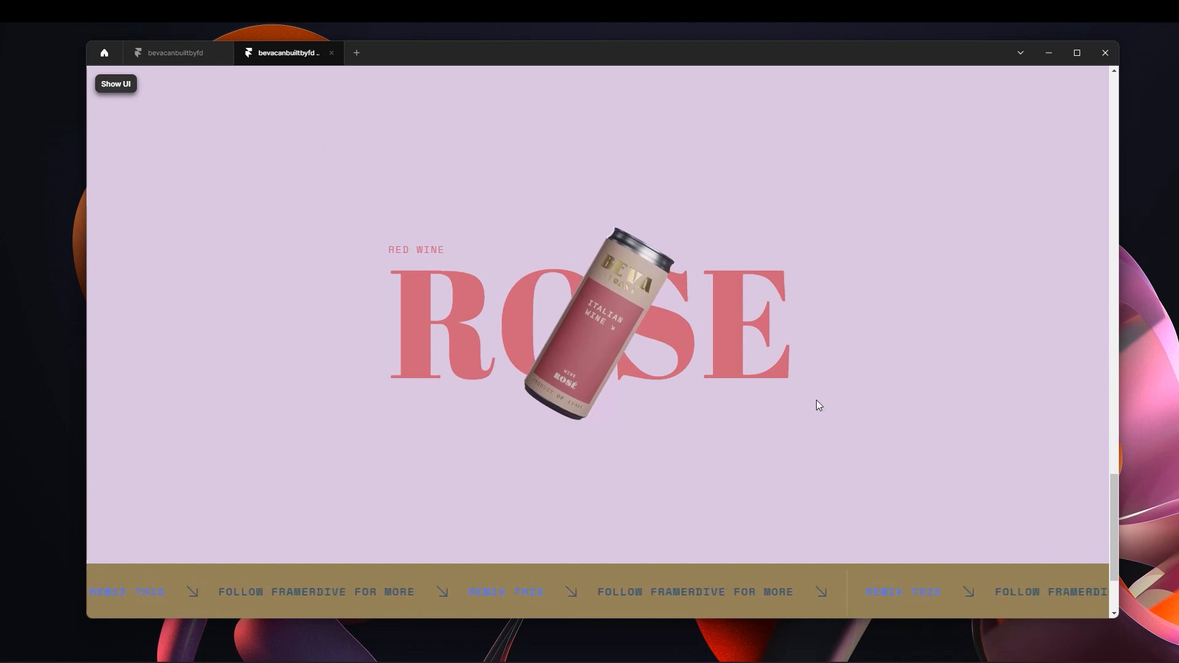
Check the reverse can transitions from Rose back to the START HERE hero, and return to the Pinot Nero section.
{"action": "scroll", "coordinate": [813, 391], "scroll_direction": "up", "scroll_amount": 7}
{"action": "scroll", "coordinate": [807, 378], "scroll_direction": "up", "scroll_amount": 4}
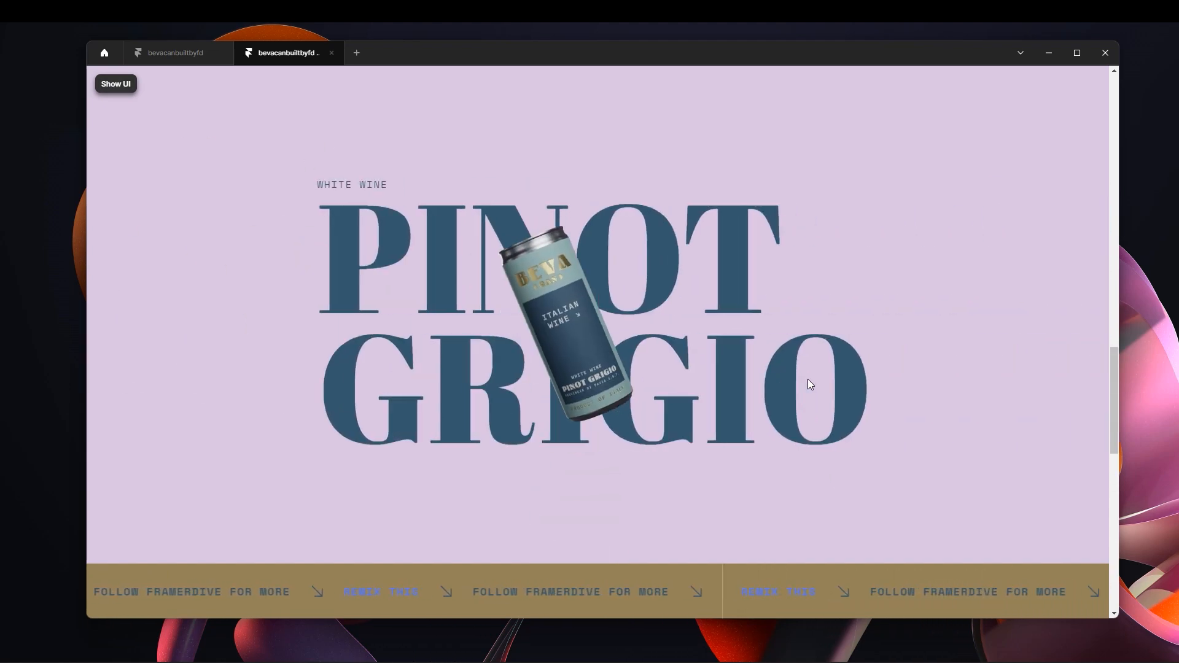
{"action": "scroll", "coordinate": [808, 384], "scroll_direction": "up", "scroll_amount": 8}
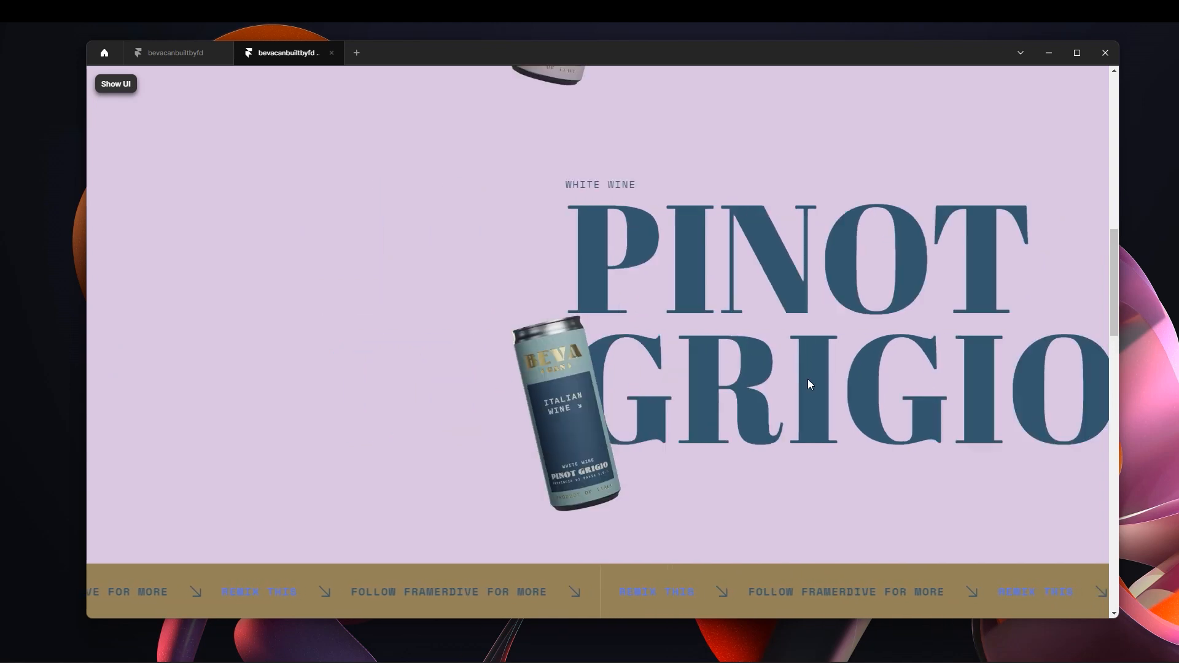
{"action": "scroll", "coordinate": [807, 380], "scroll_direction": "up", "scroll_amount": 4}
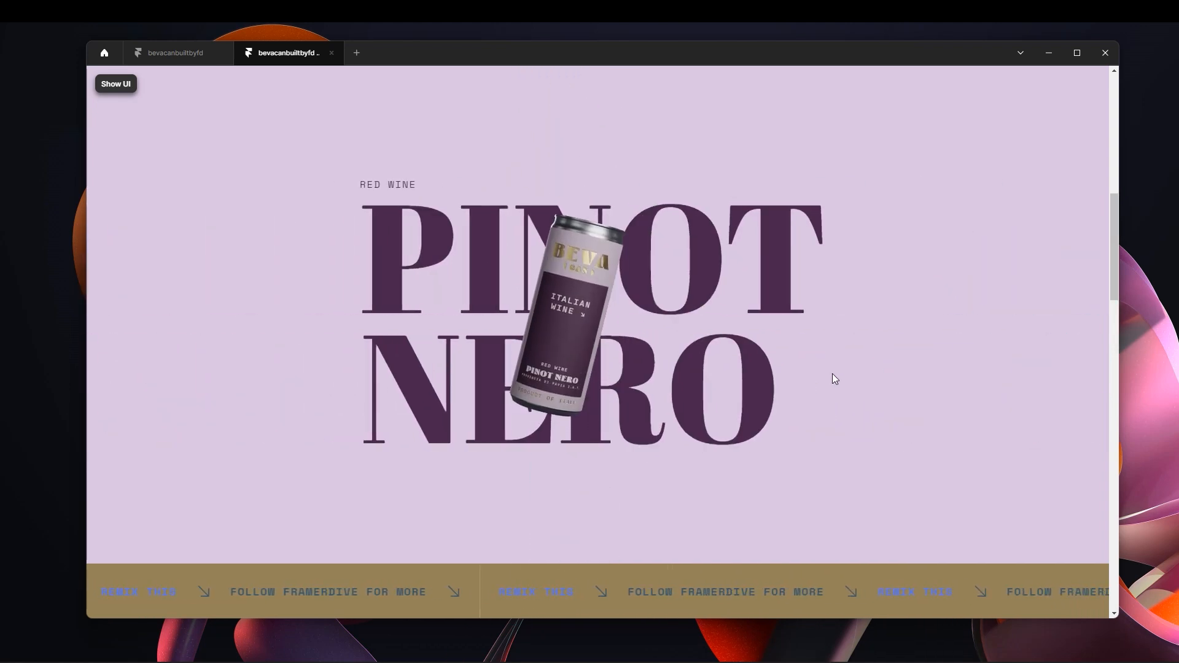
{"action": "scroll", "coordinate": [835, 379], "scroll_direction": "up", "scroll_amount": 1}
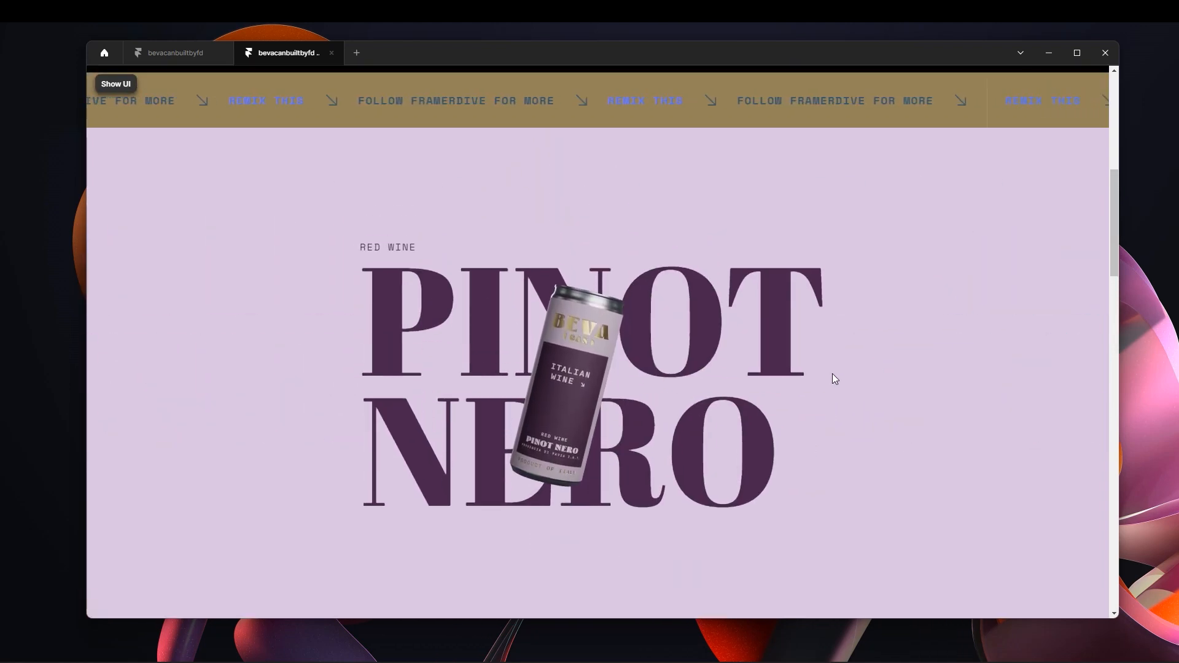
{"action": "scroll", "coordinate": [833, 374], "scroll_direction": "up", "scroll_amount": 5}
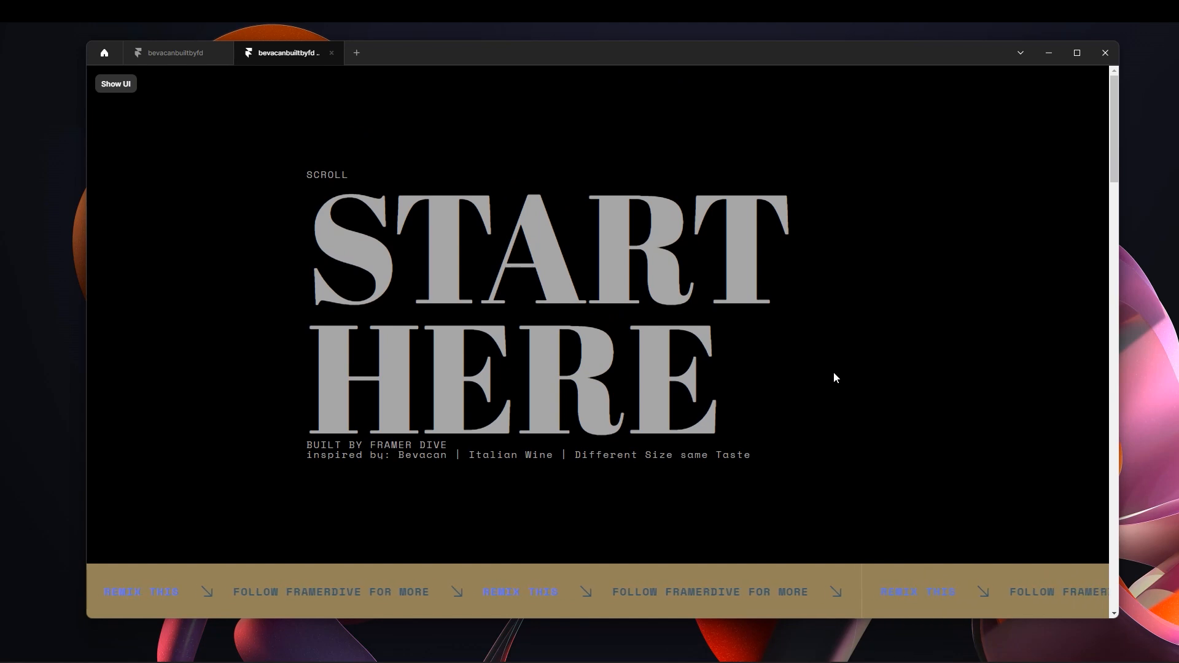
{"action": "scroll", "coordinate": [834, 372], "scroll_direction": "down", "scroll_amount": 5}
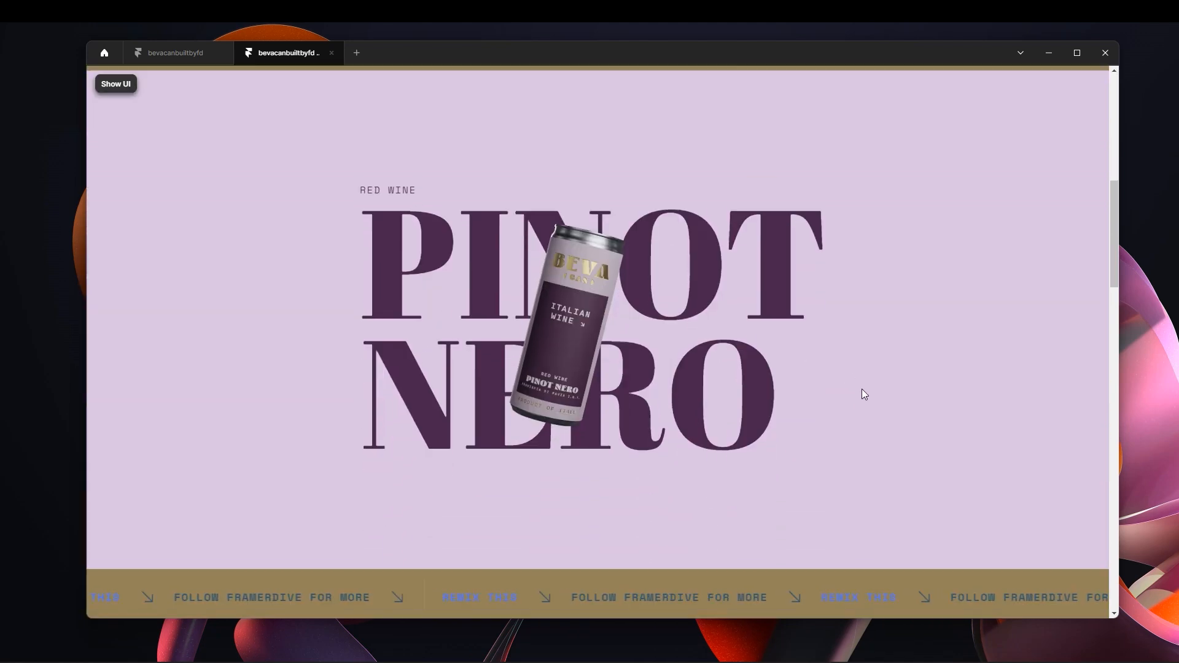